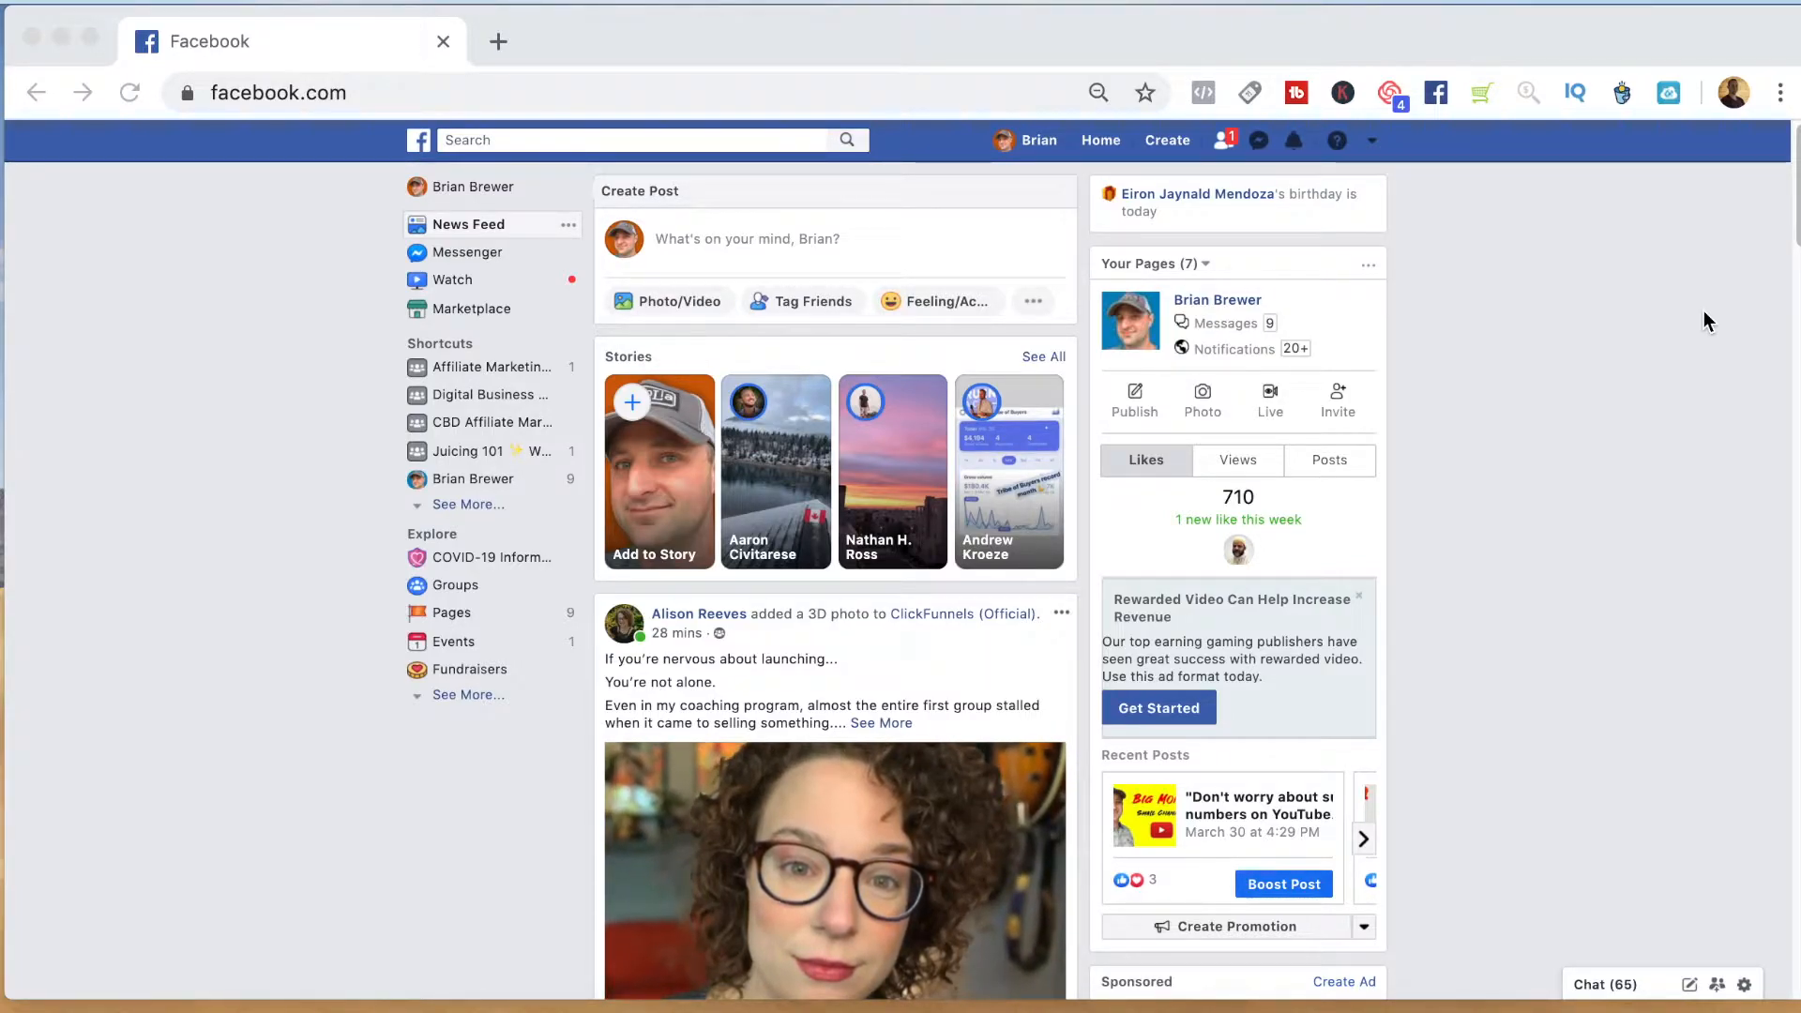
Open Ads Manager from the Facebook home page using the personal ad account.
left_click(1373, 145)
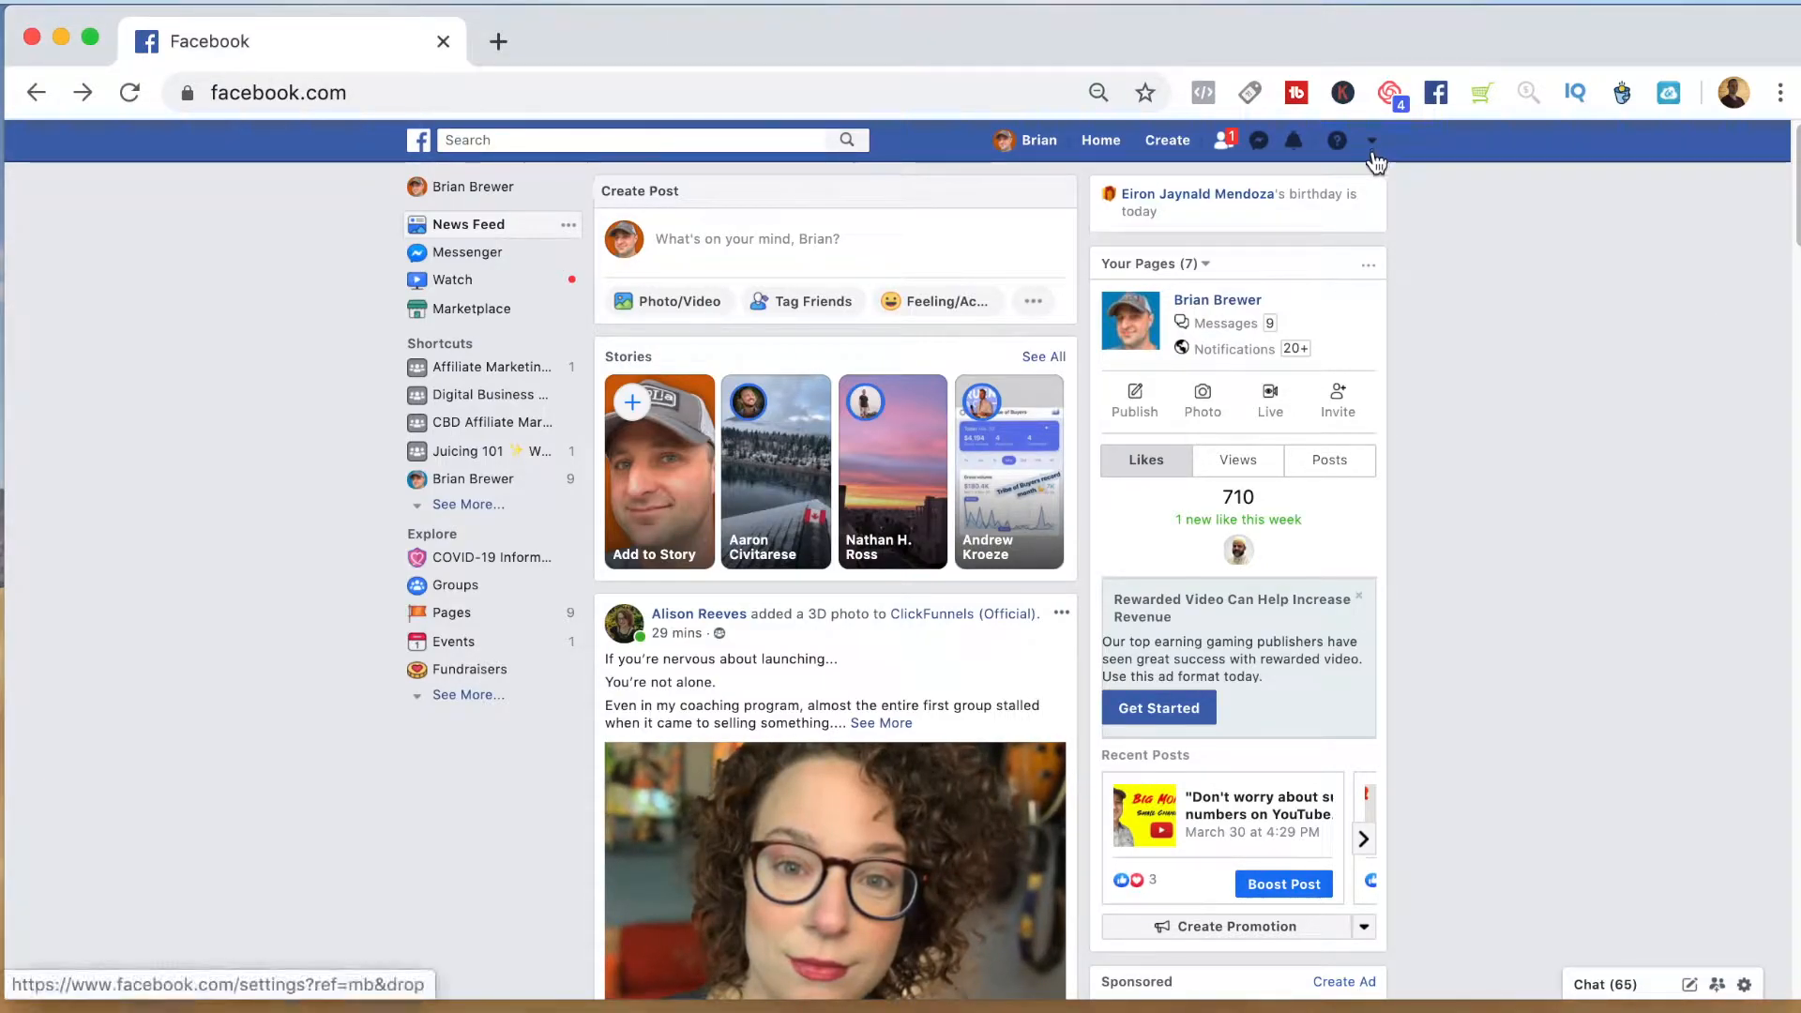
left_click(1372, 148)
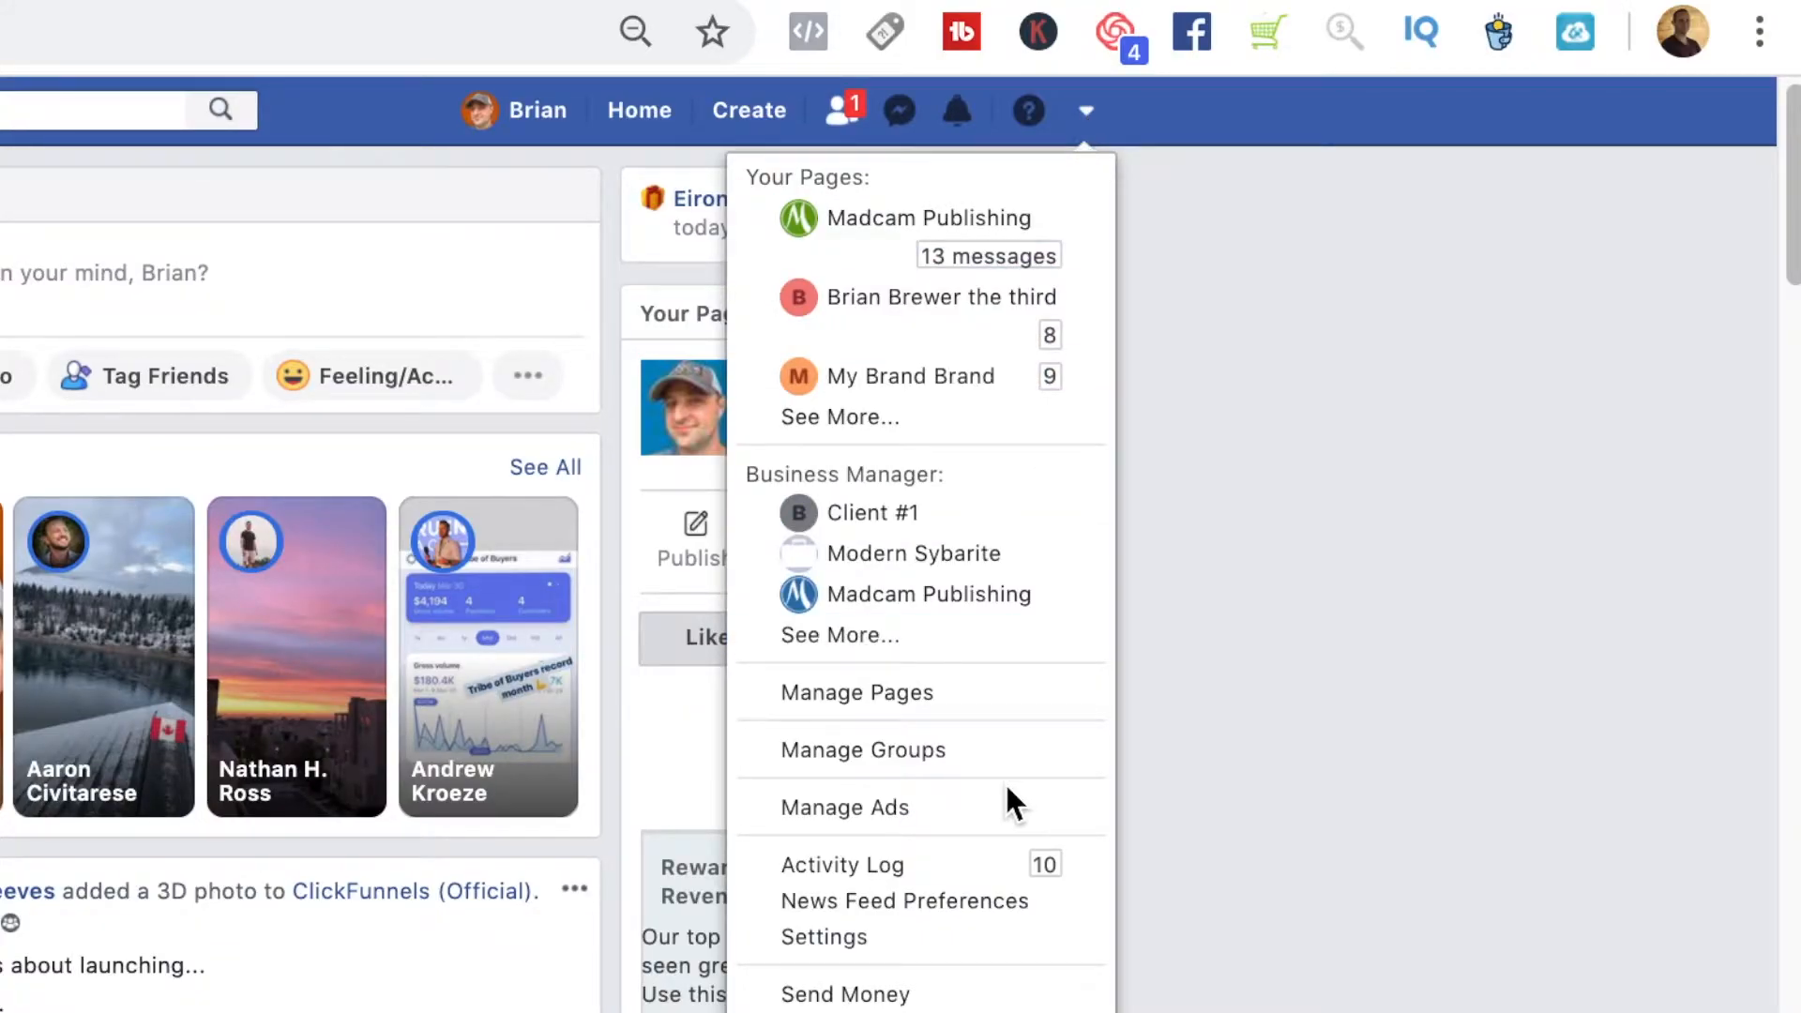
left_click(1008, 805)
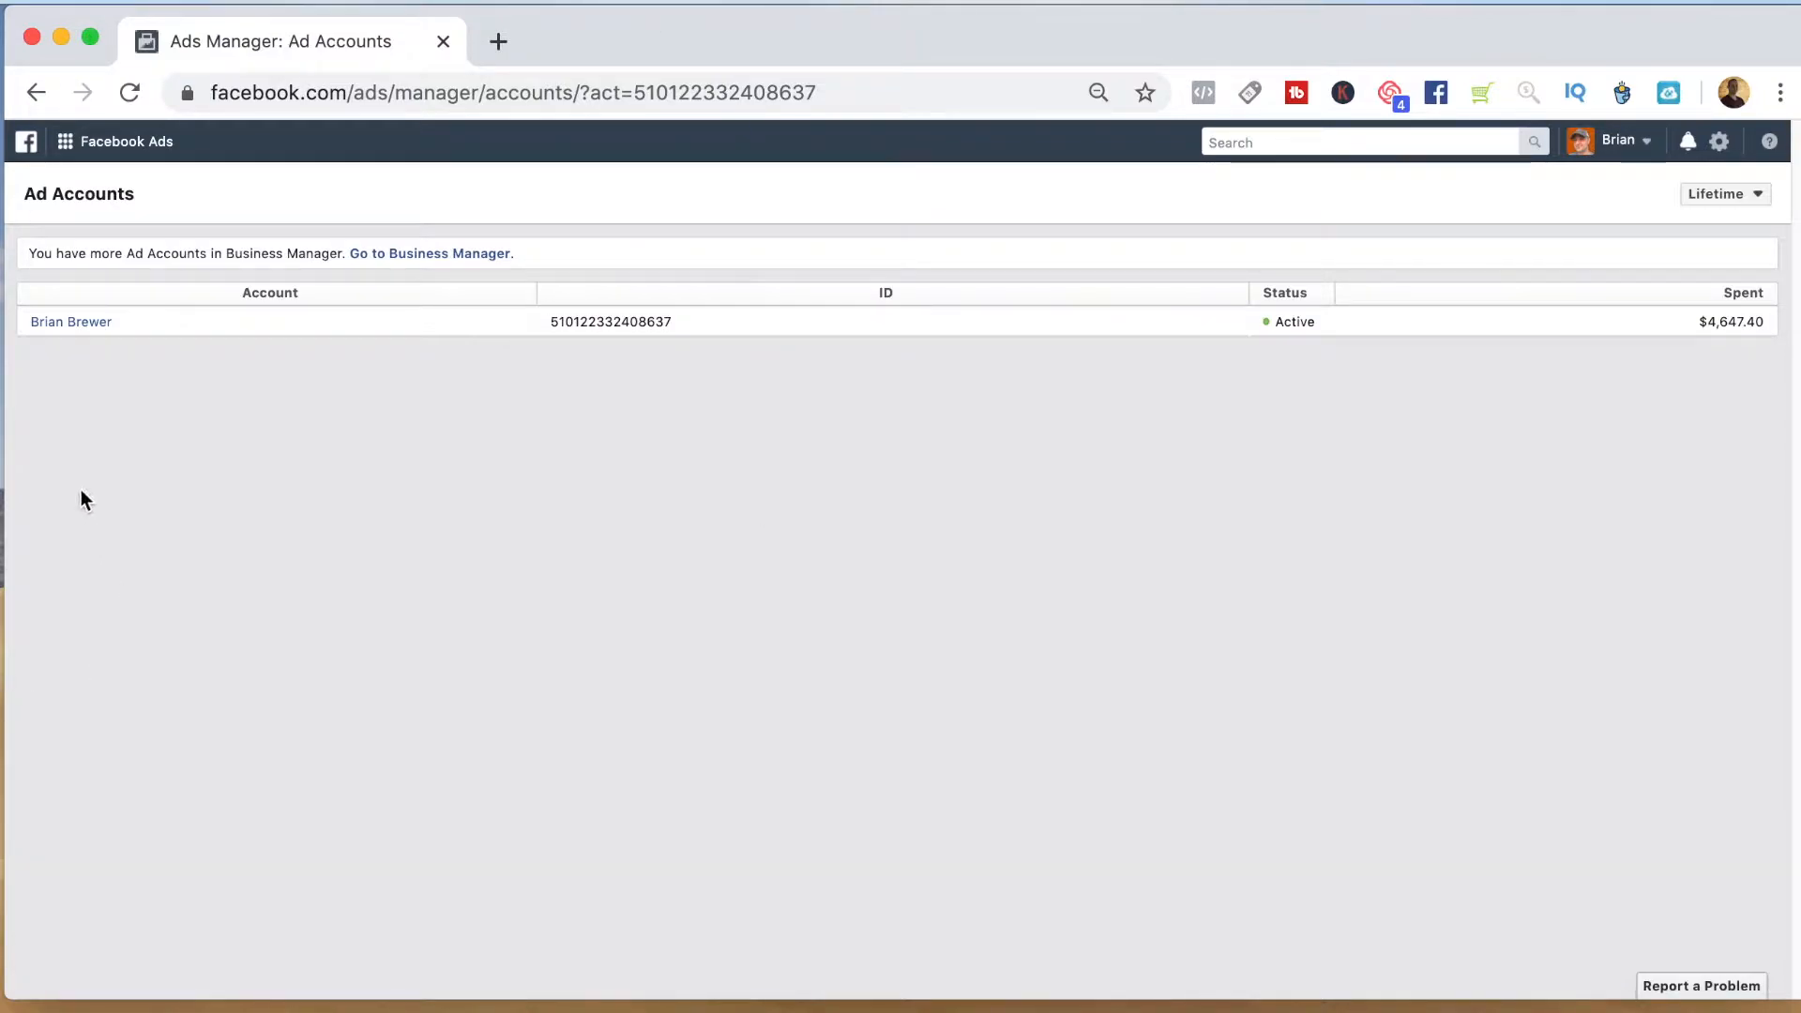
left_click(75, 330)
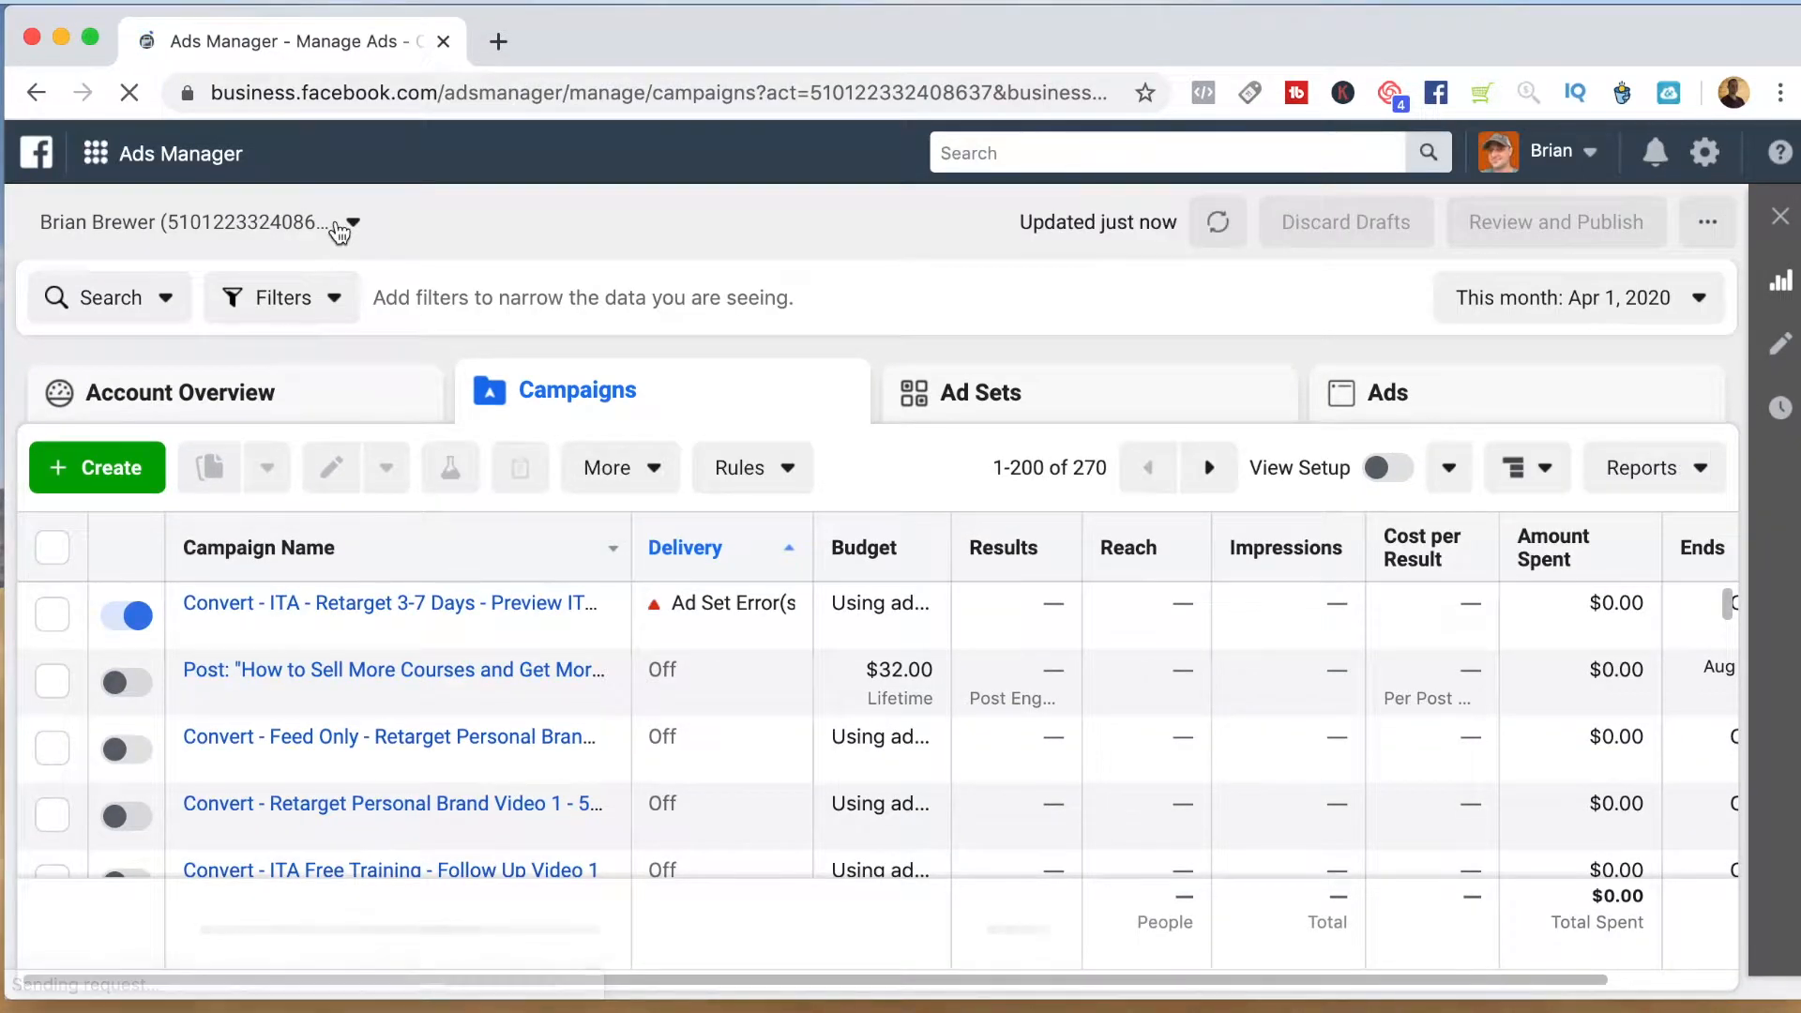
Search the ad accounts for "ma" and switch to the Madcam Advertising account.
left_click(340, 229)
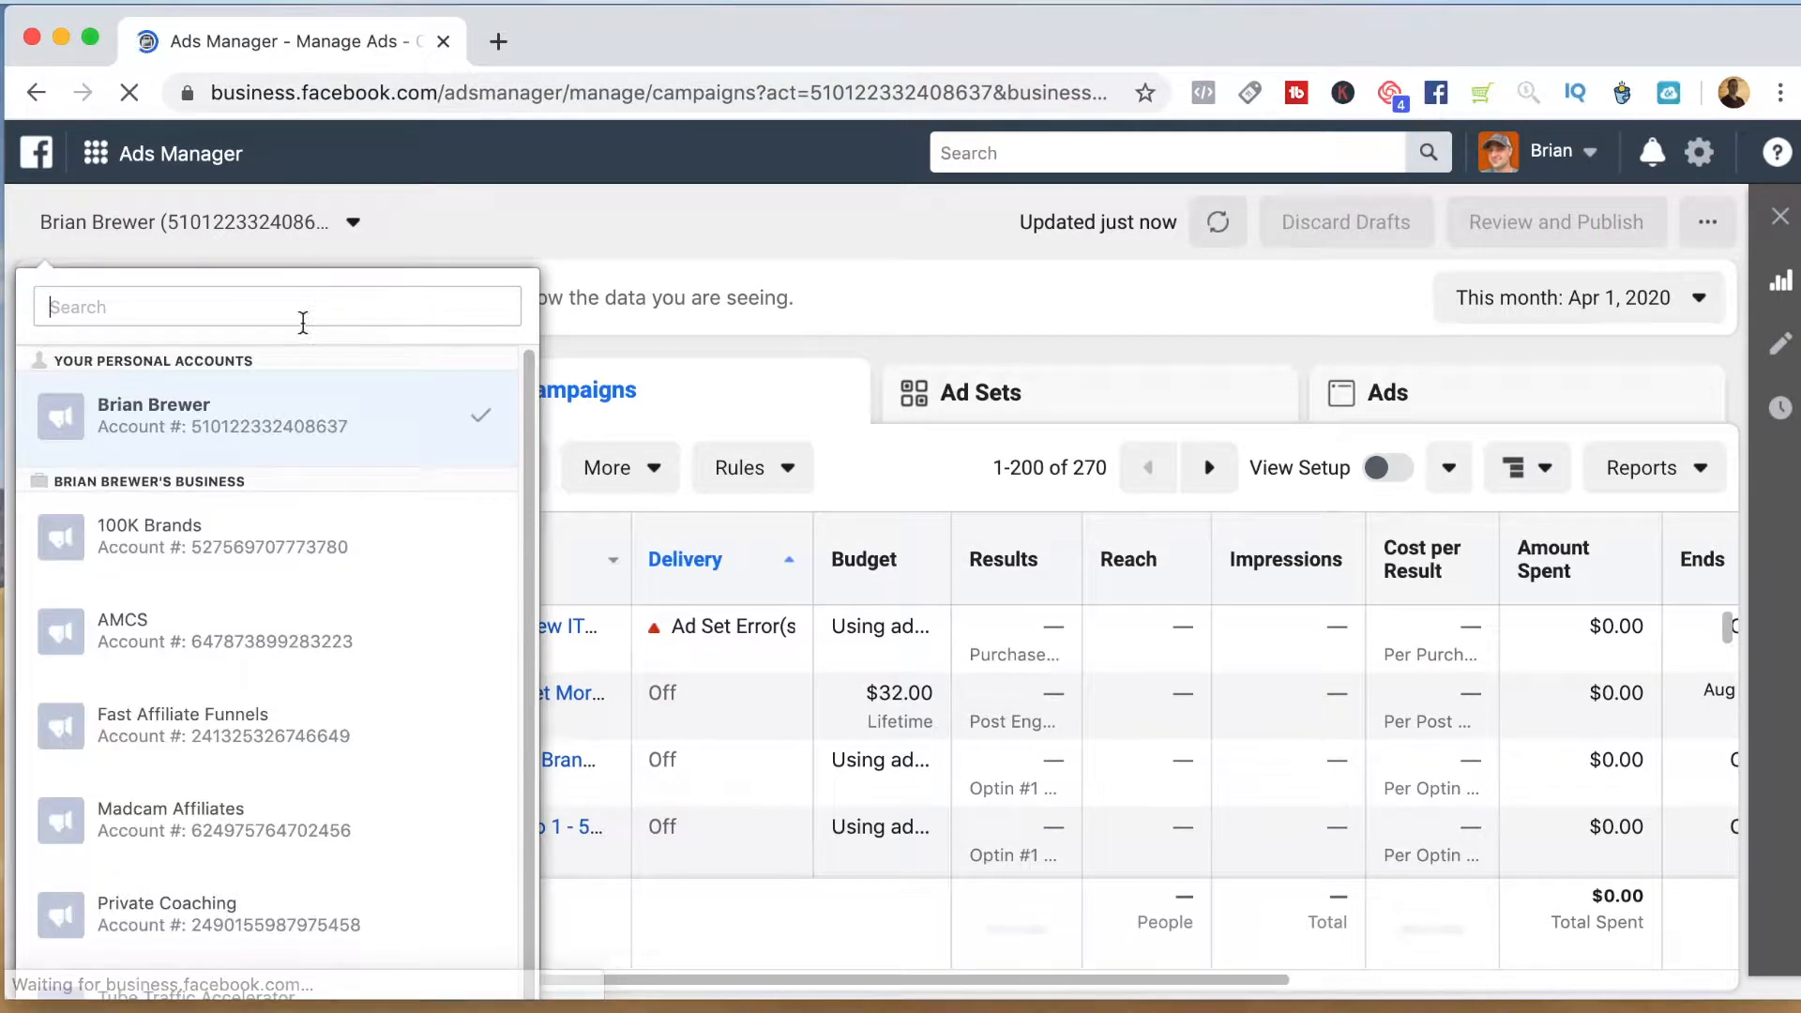
scroll(463, 567, "down", 3)
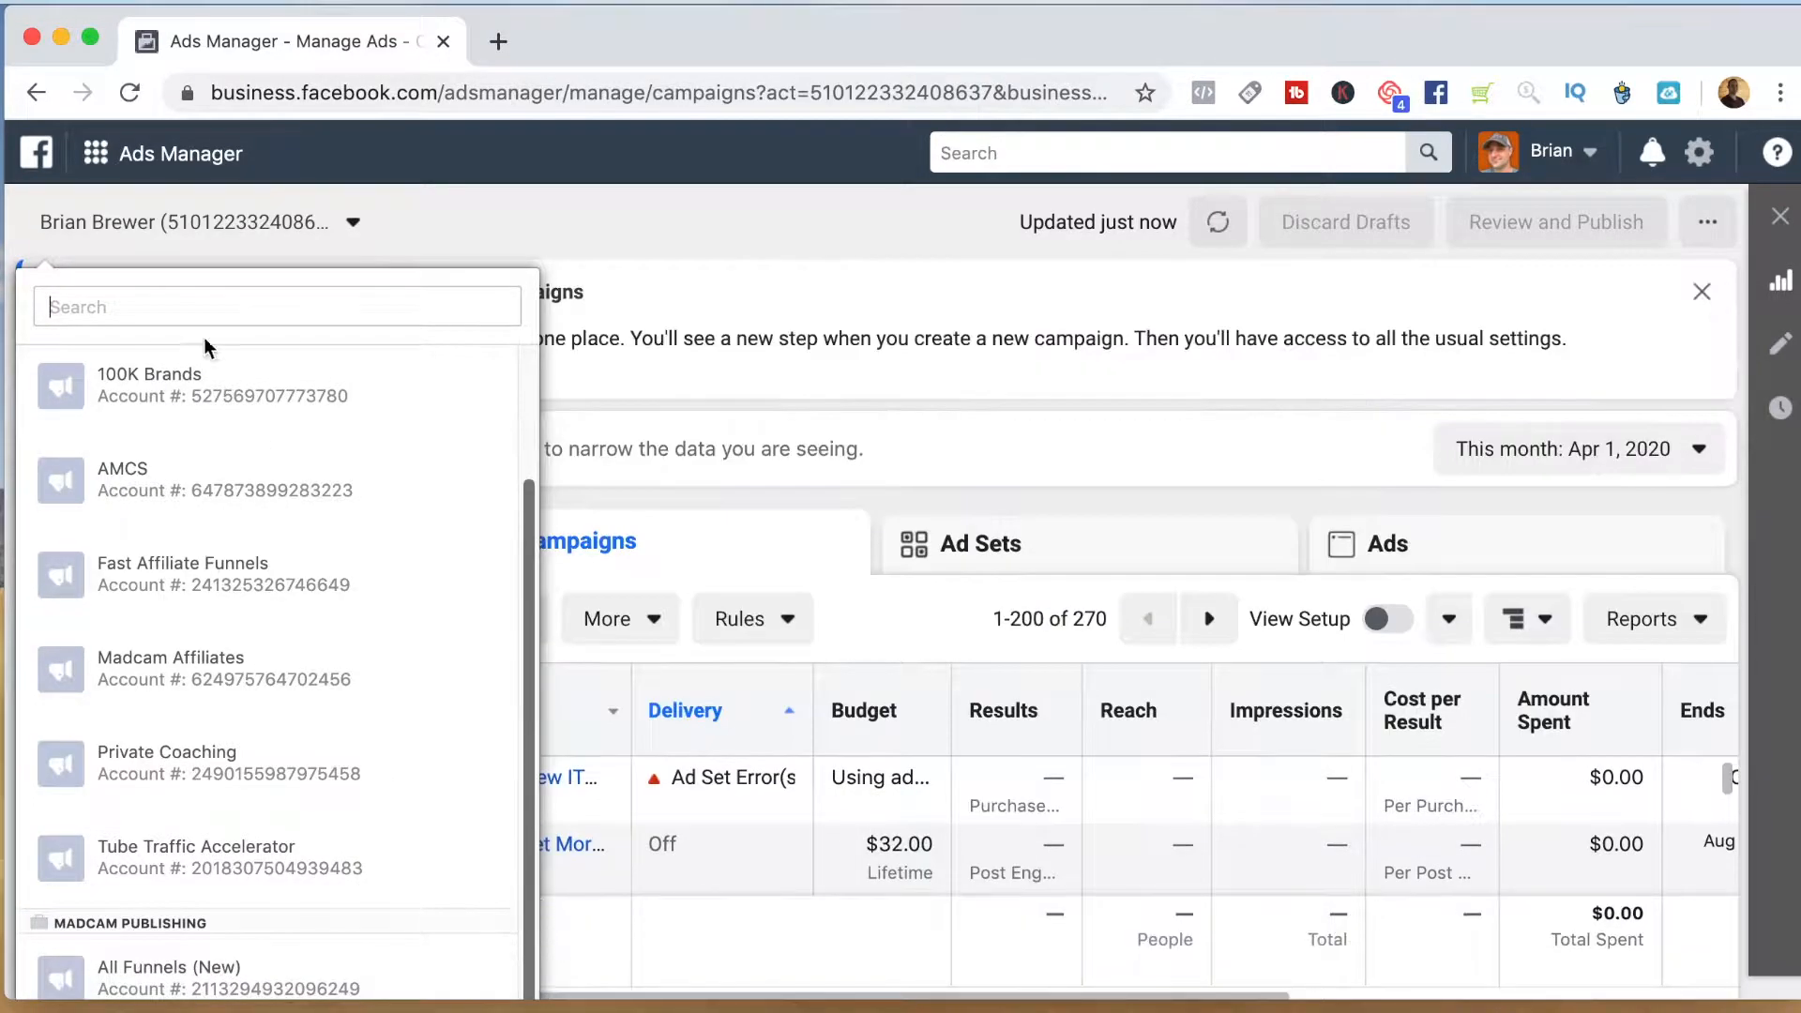
type("ma")
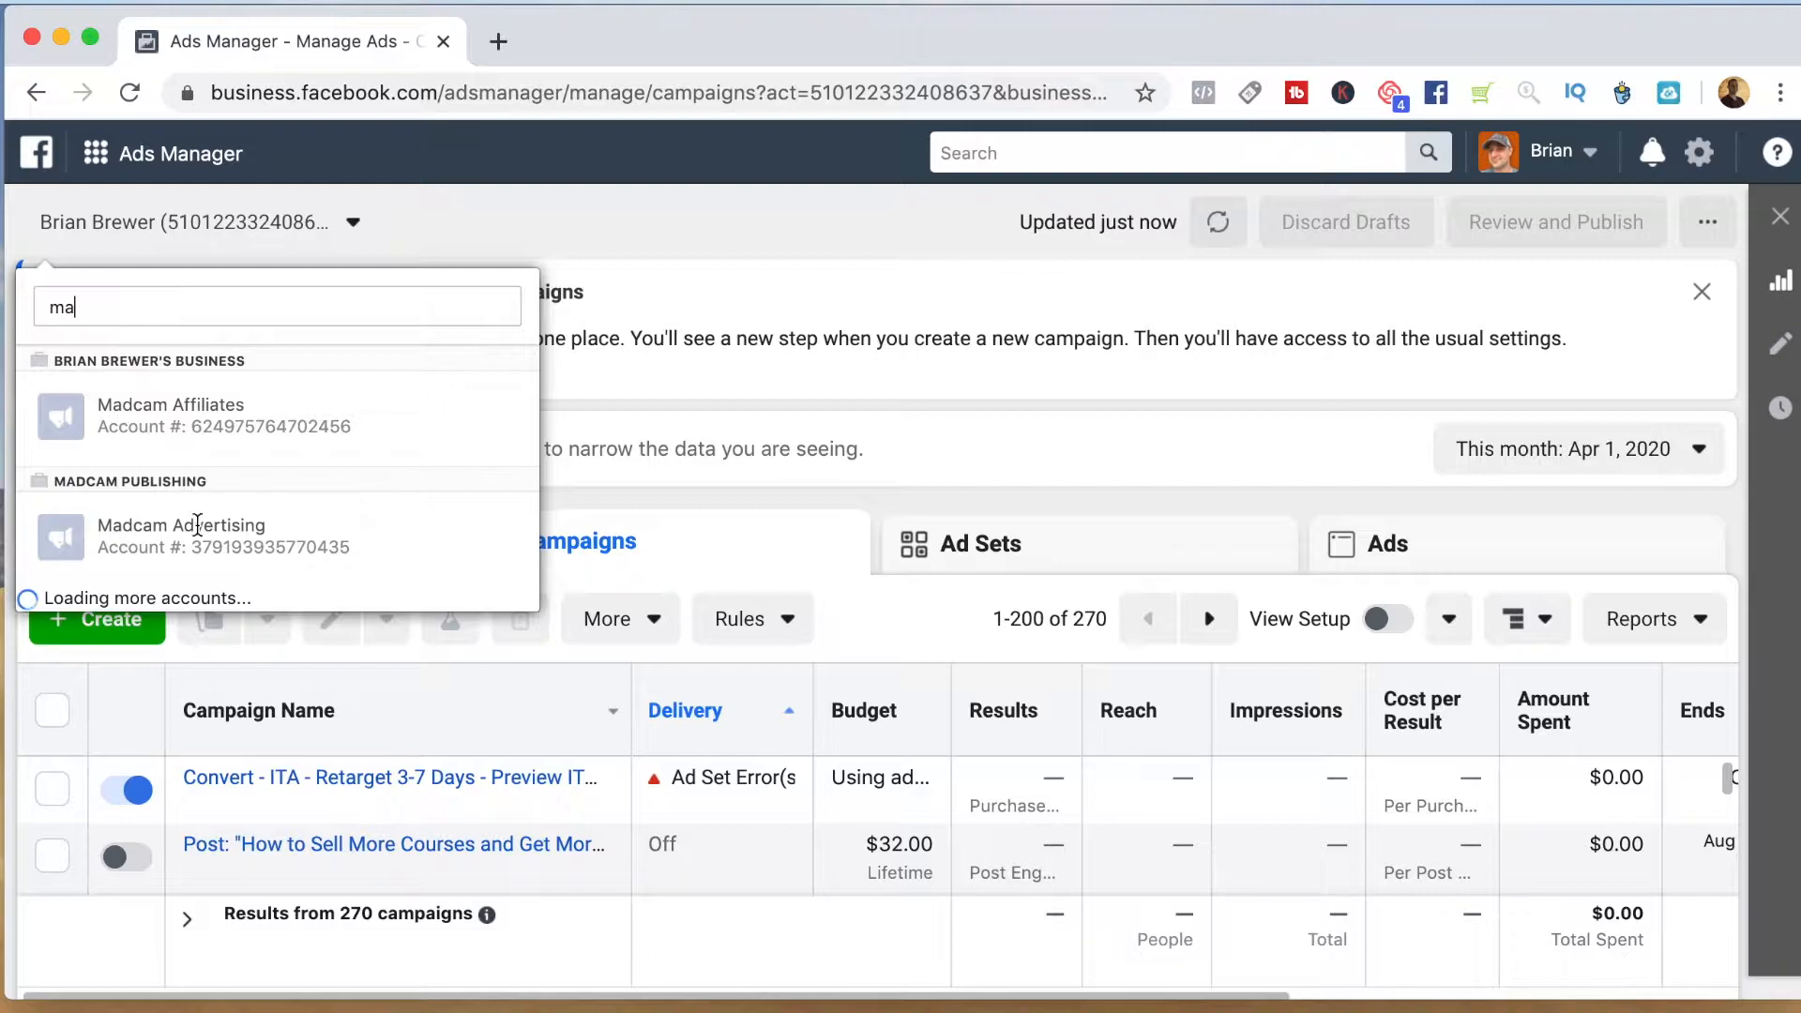
left_click(184, 552)
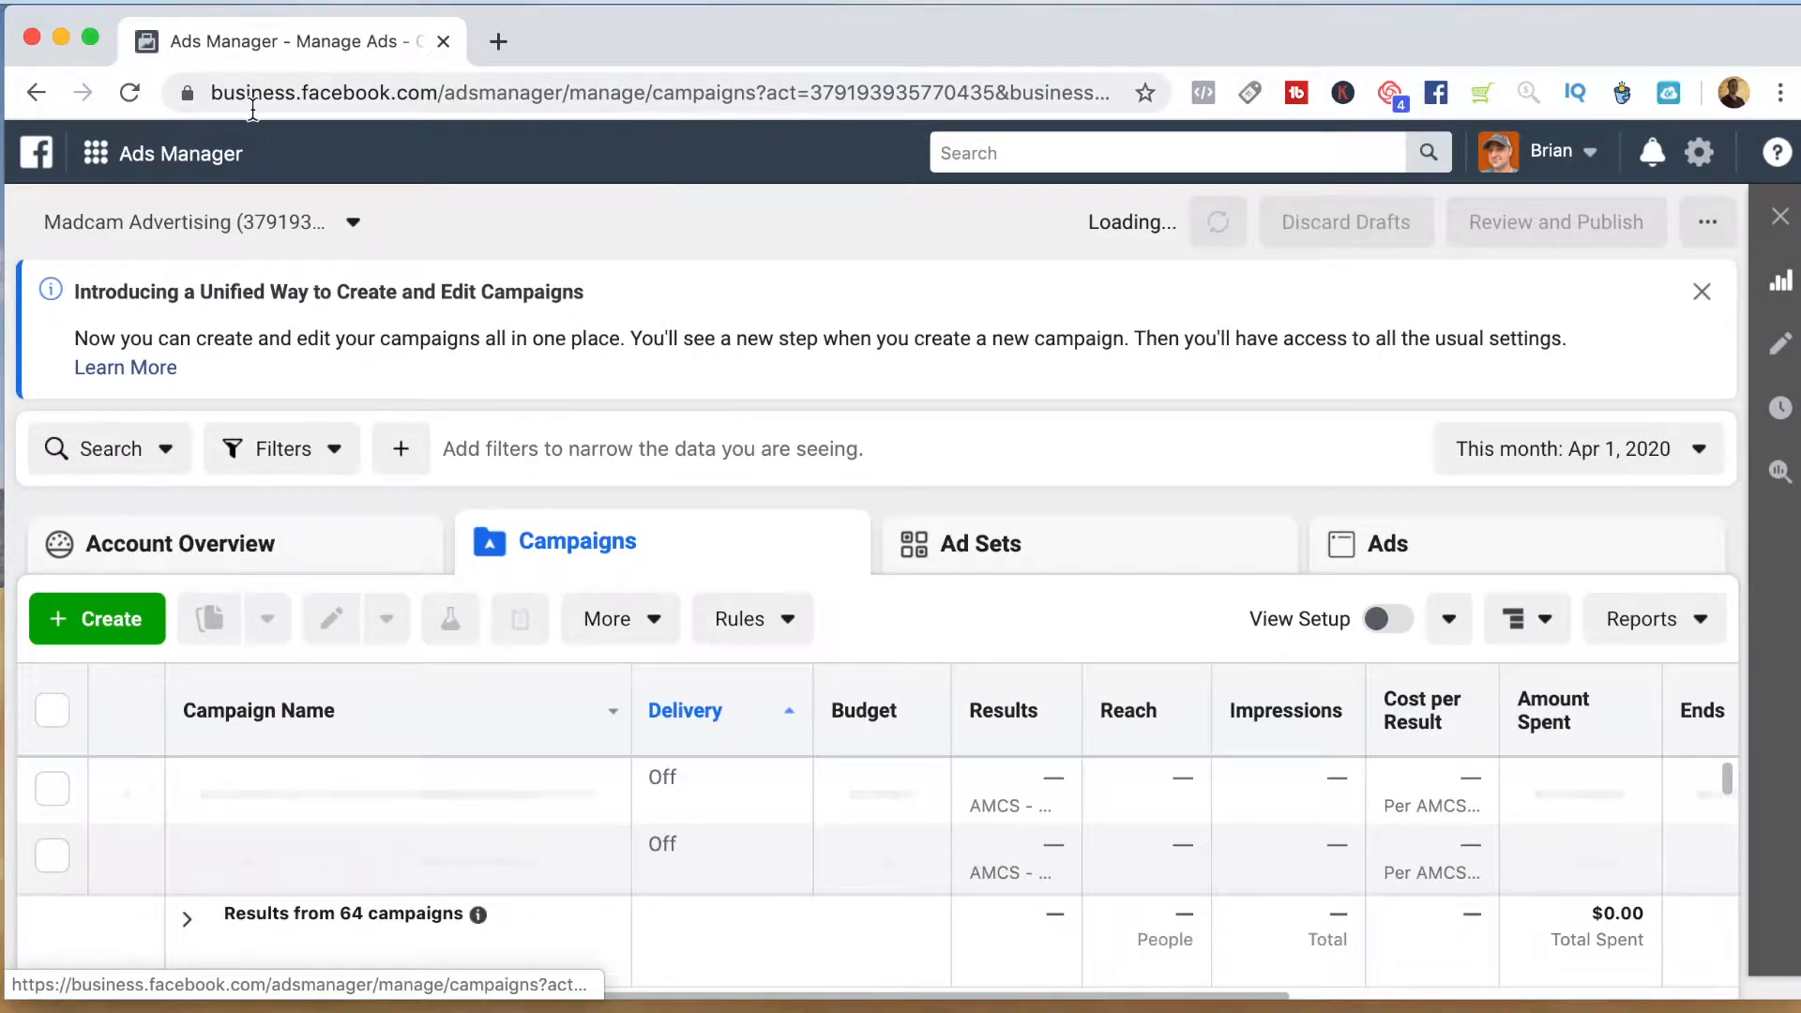
Open the Page Posts tool from the list of business tools.
left_click(106, 167)
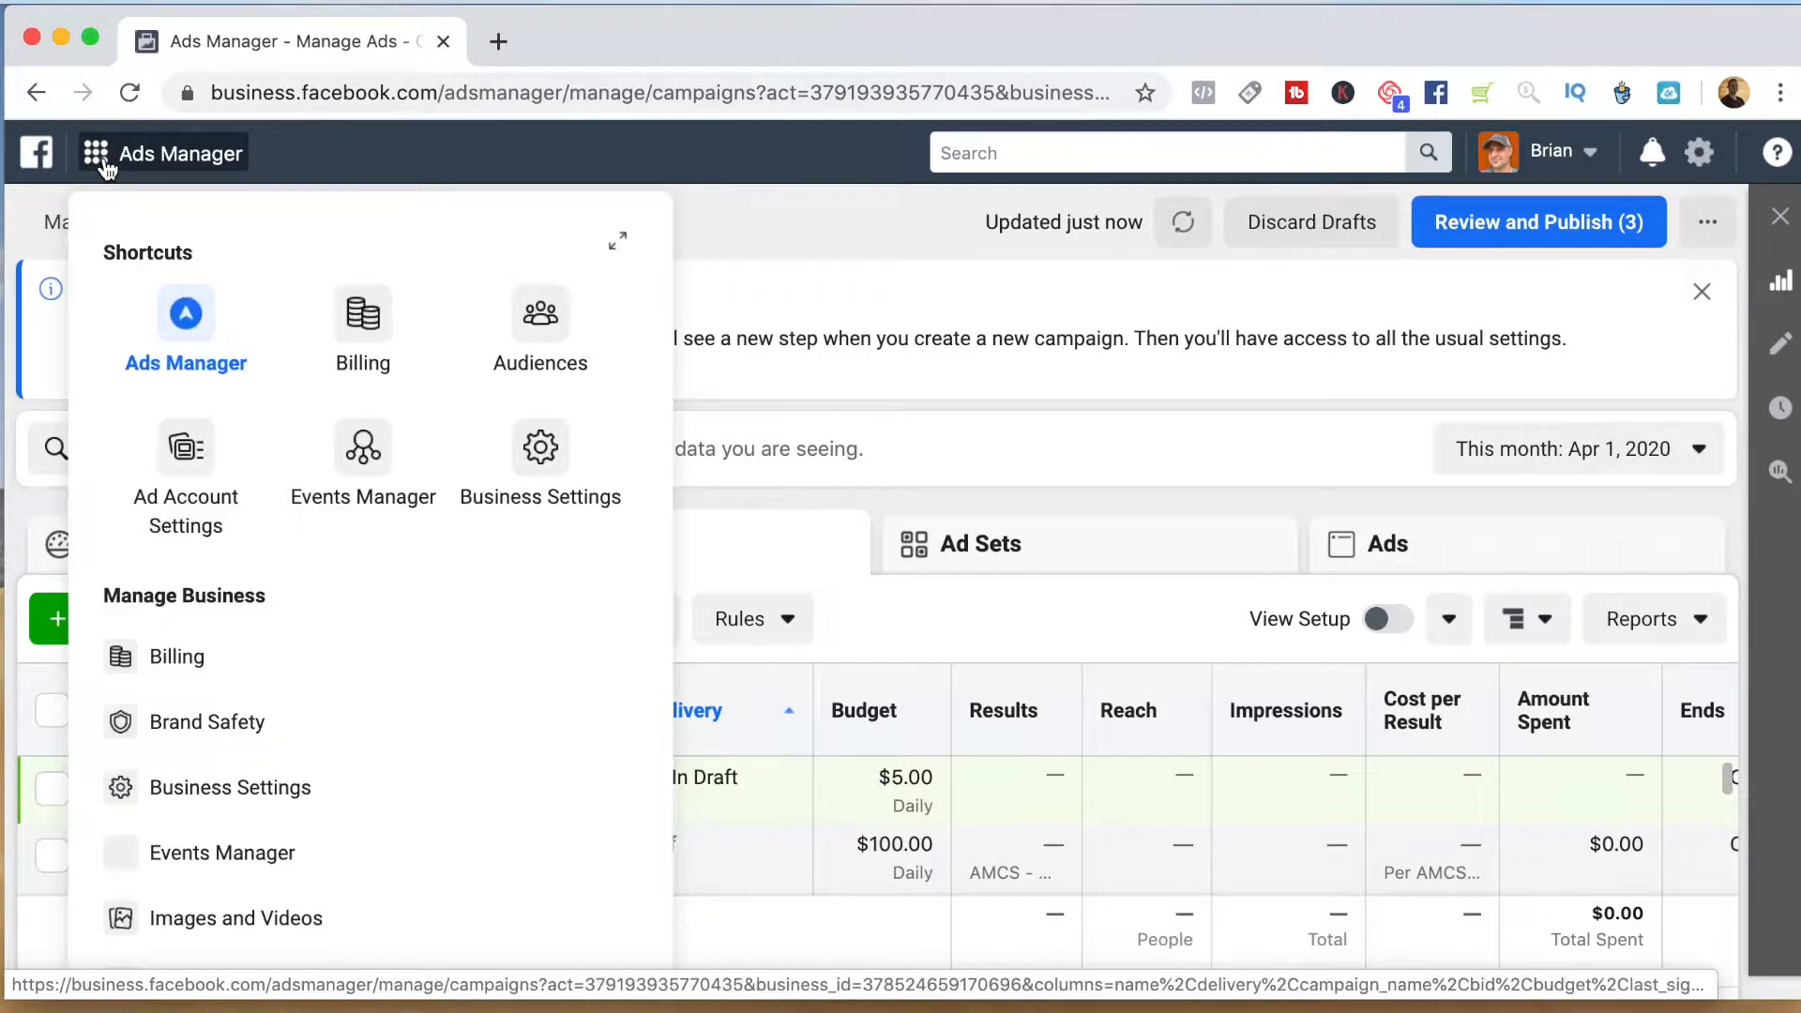
scroll(418, 554, "down", 10)
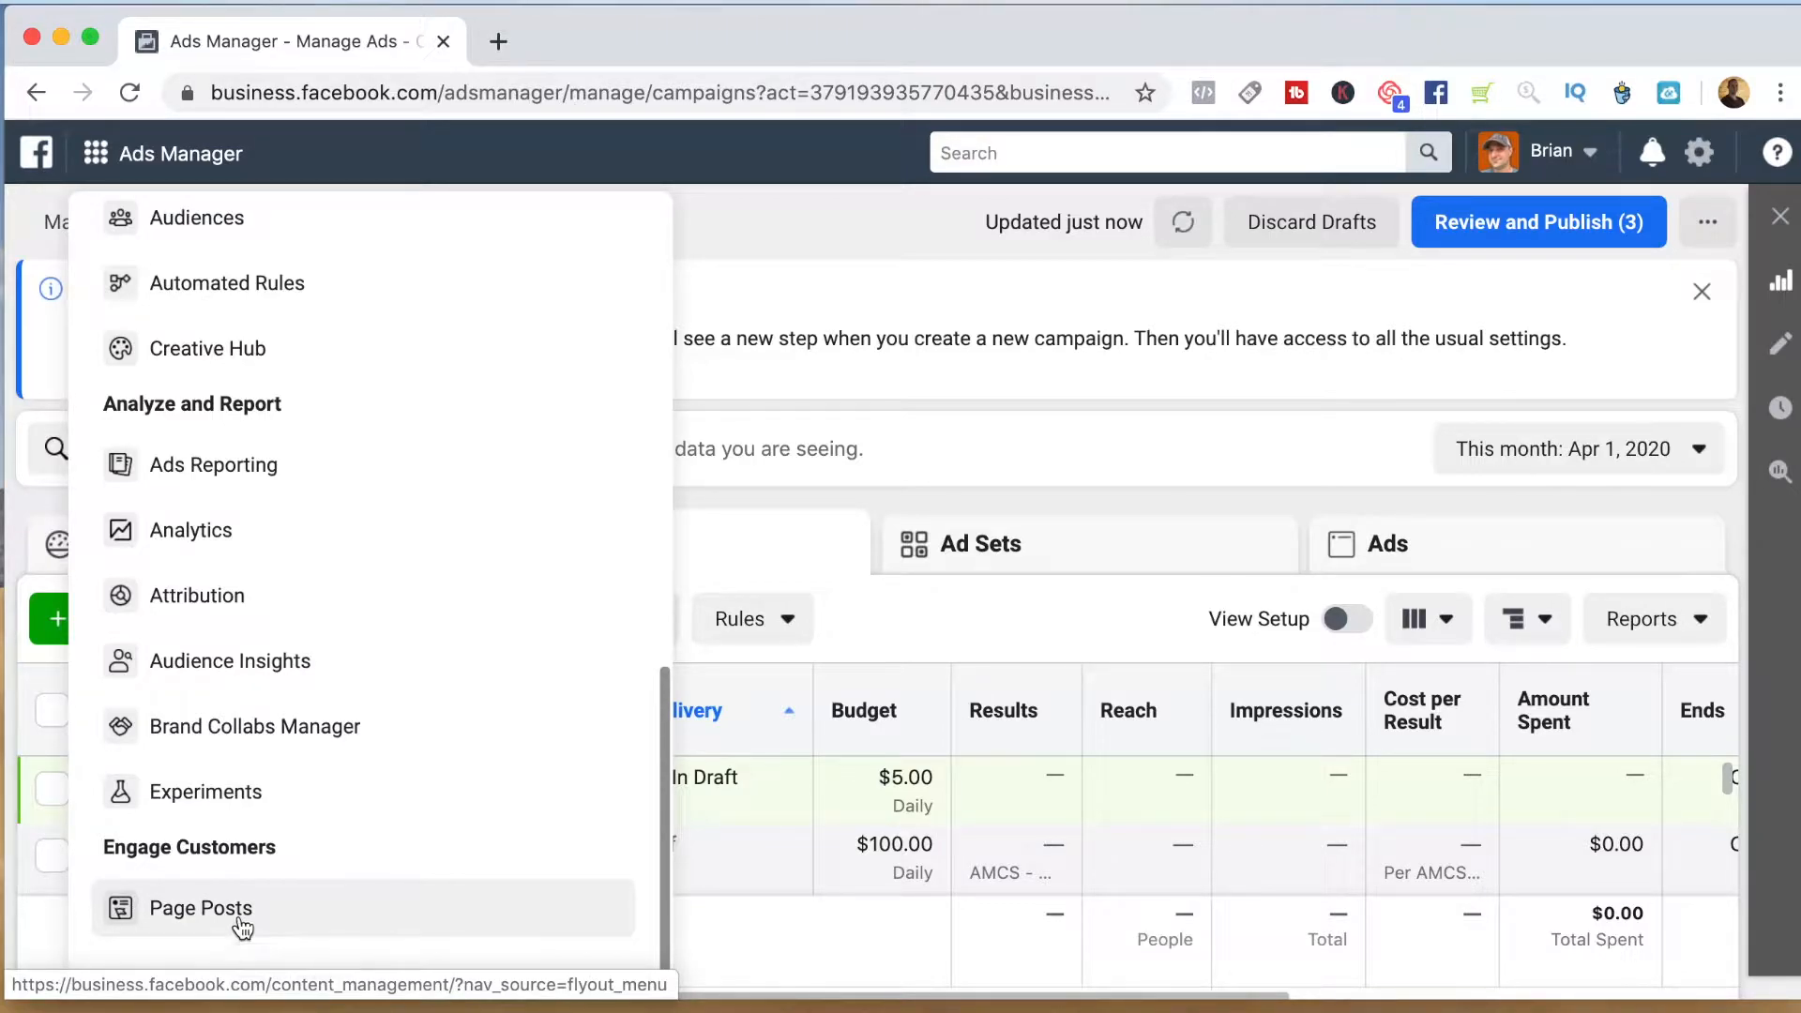
left_click(242, 927)
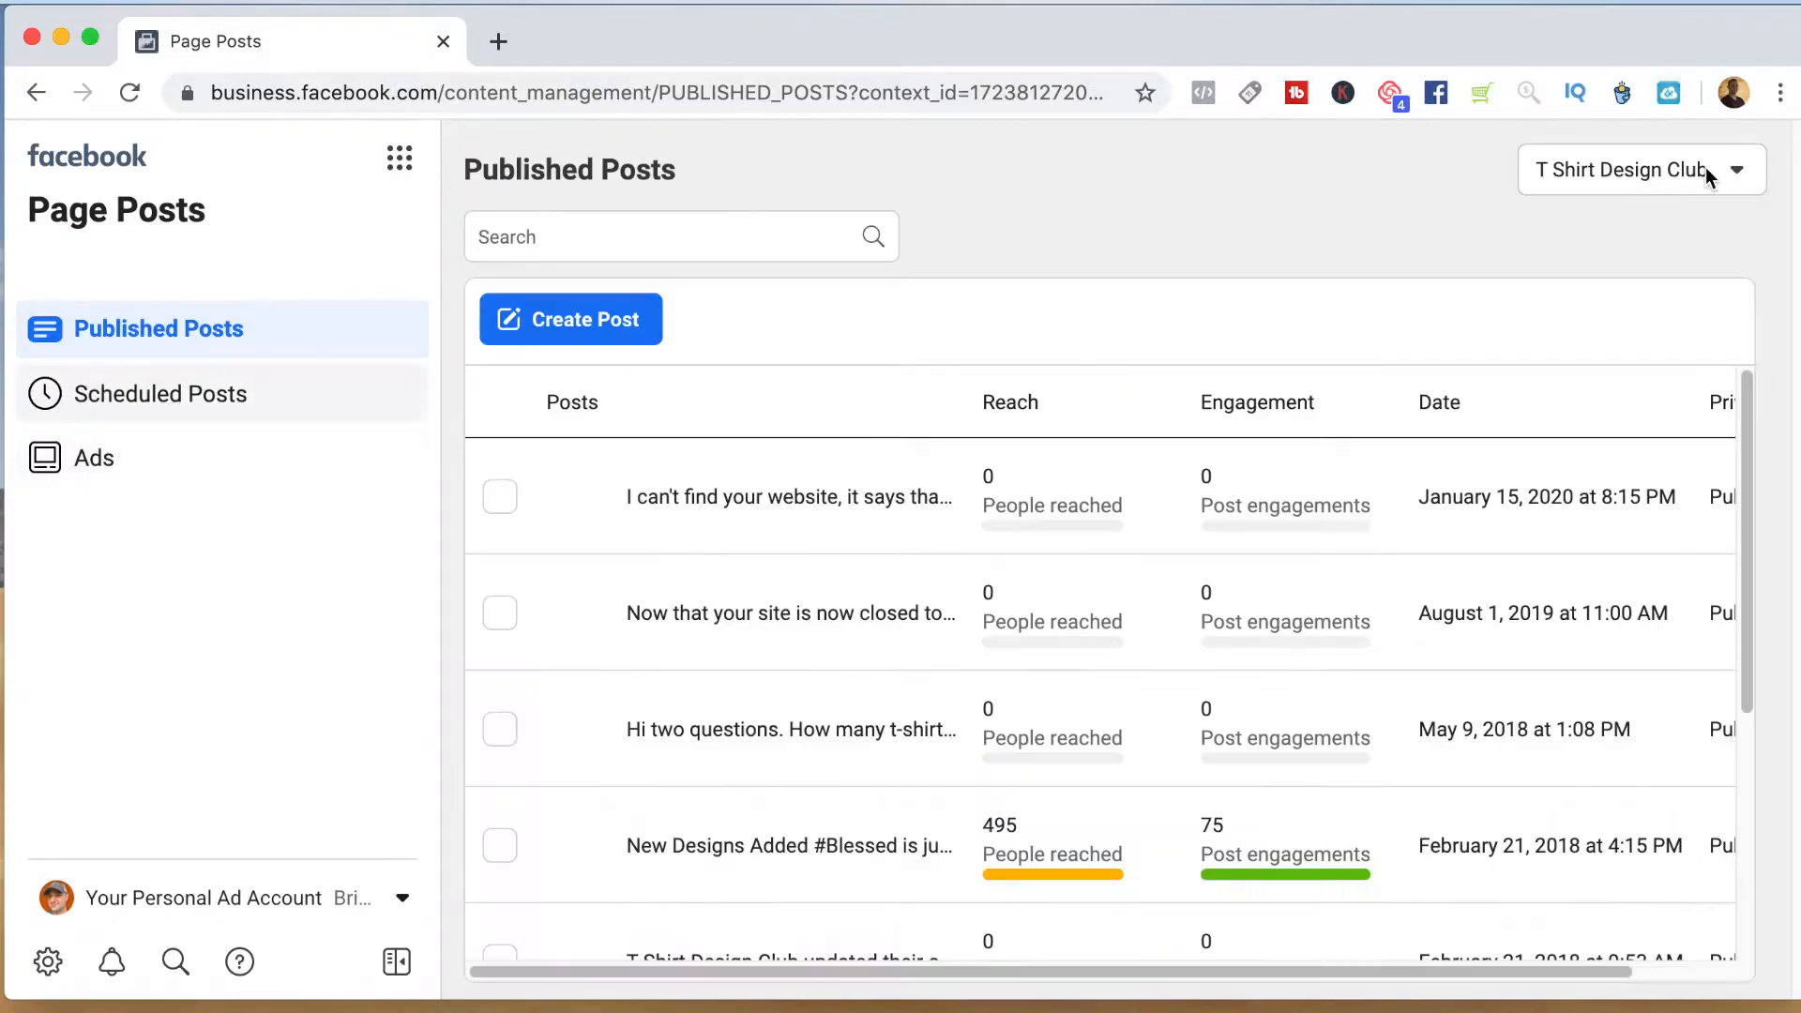
Switch the published posts list from T Shirt Design Club to the personal brand page.
left_click(1710, 183)
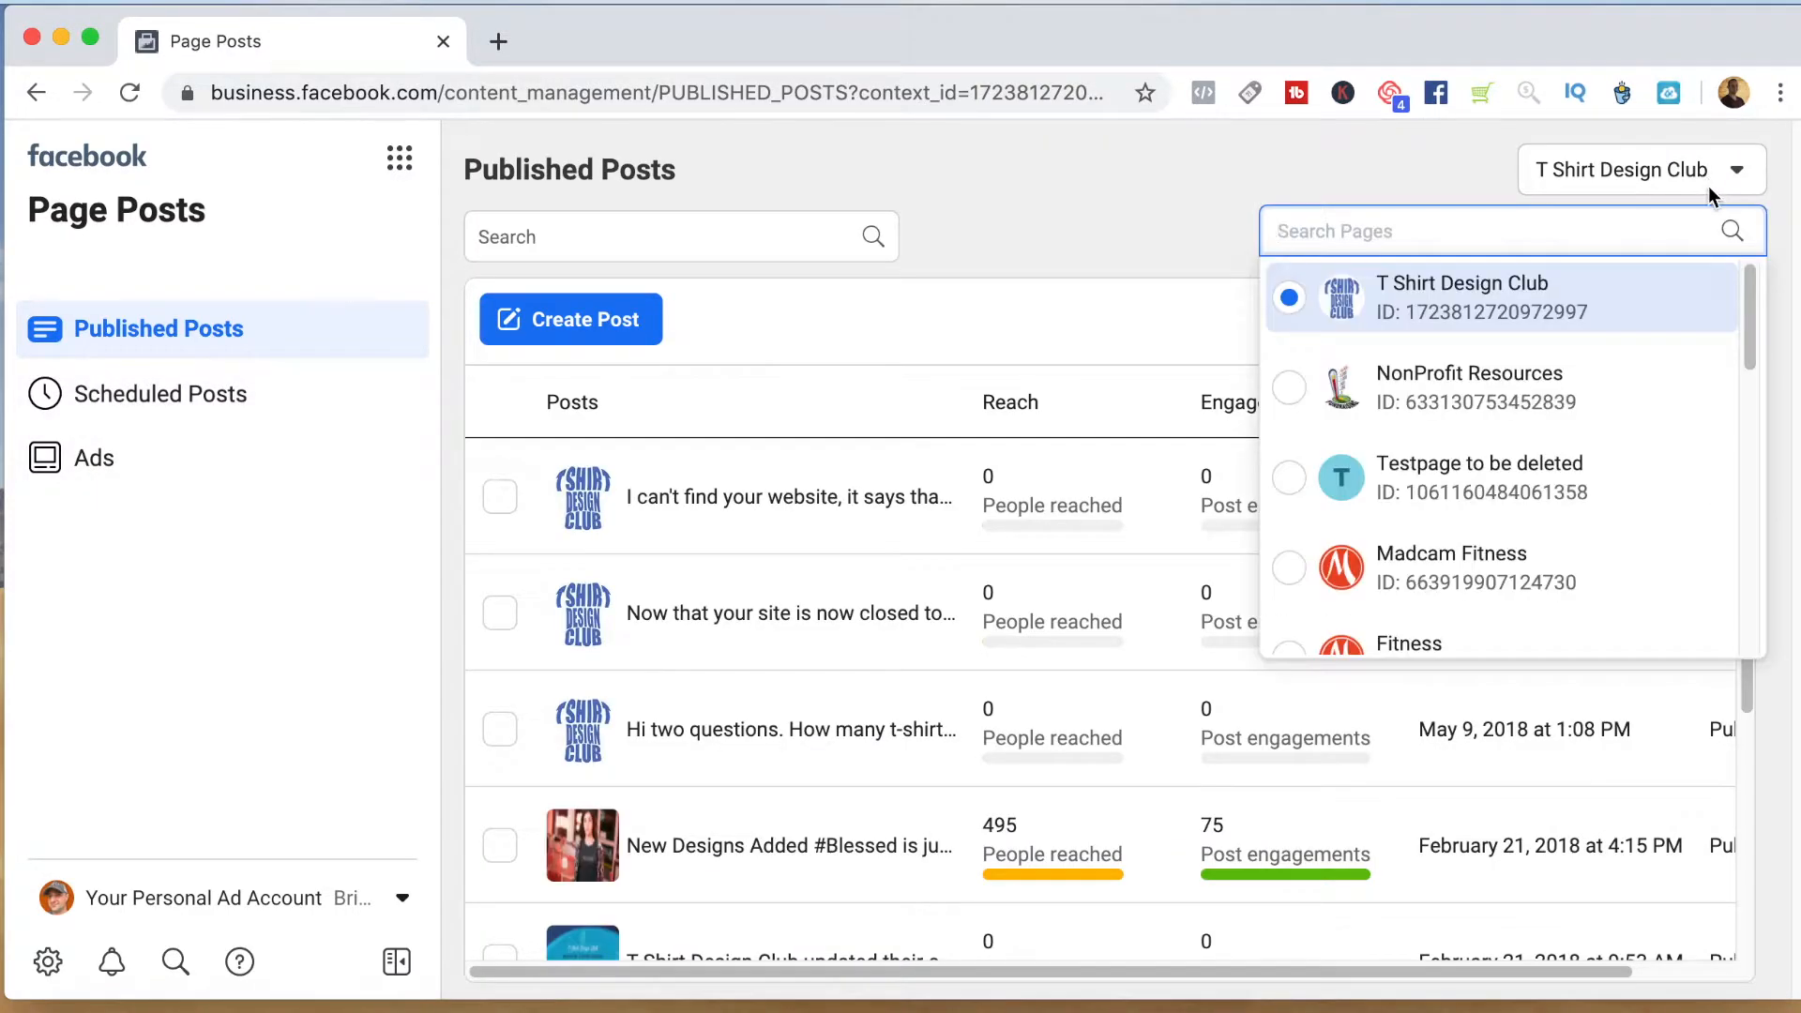
scroll(1621, 362, "down", 10)
scroll(1543, 434, "down", 5)
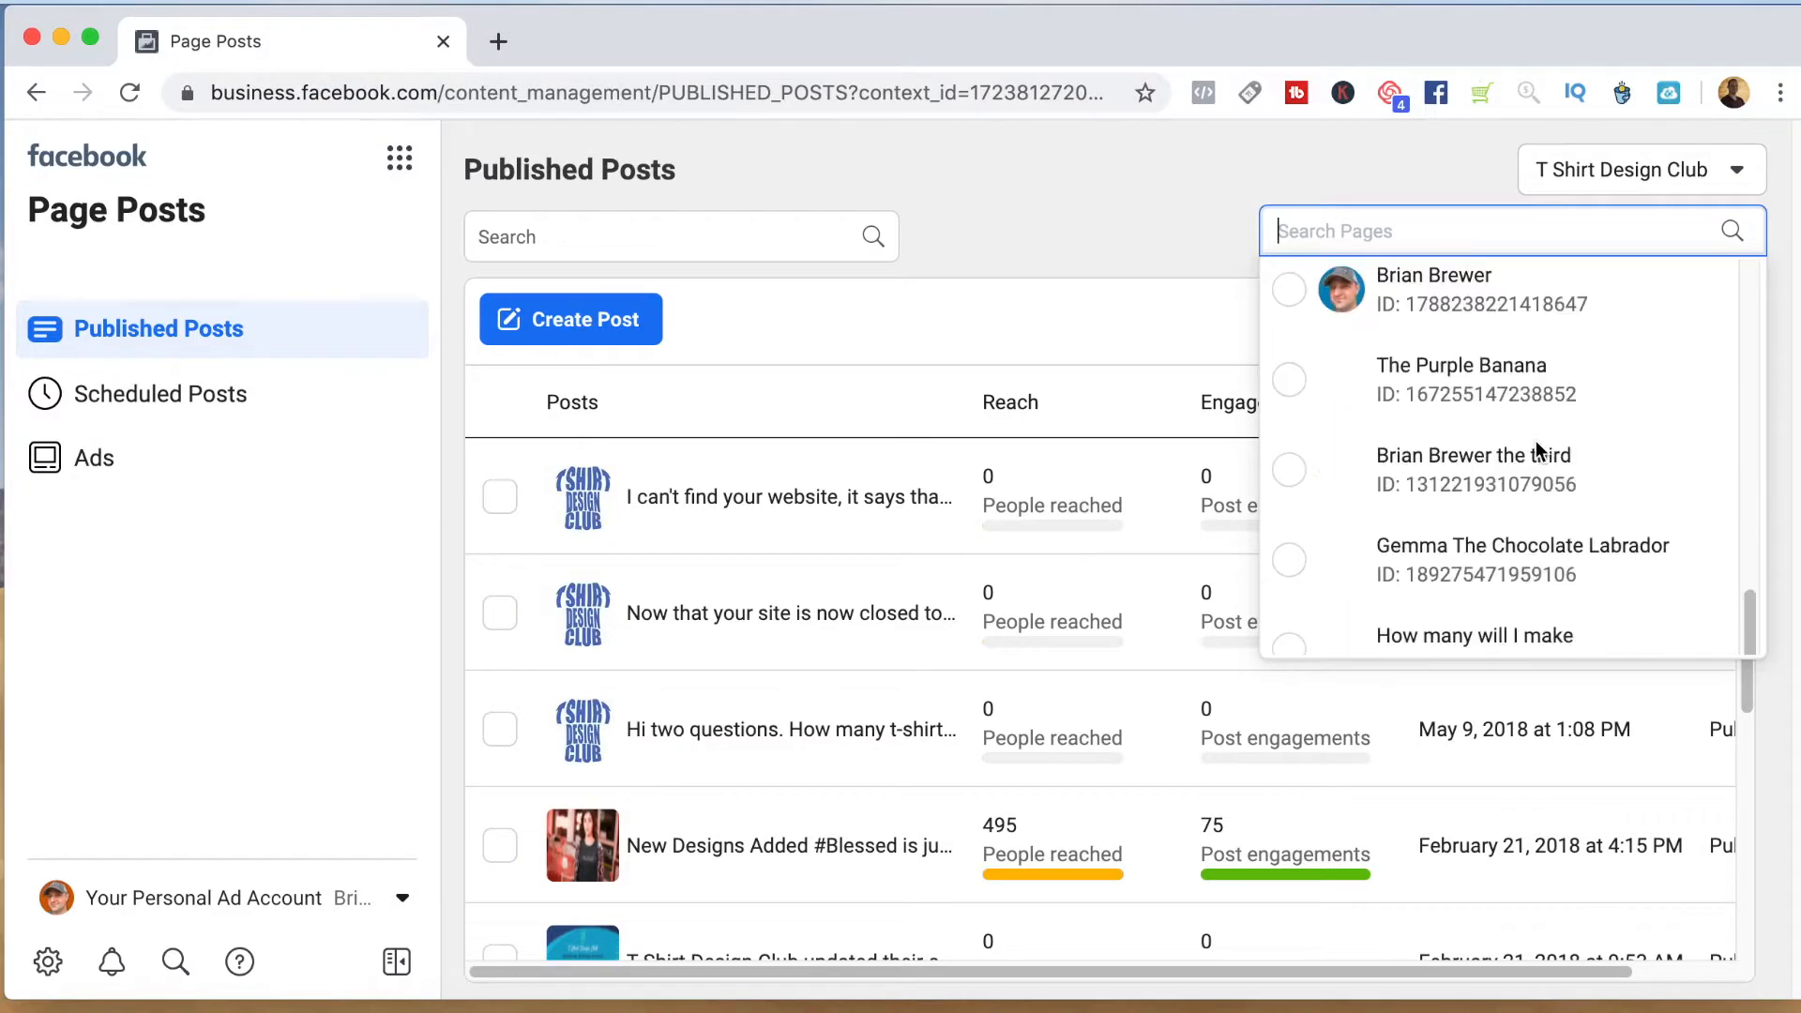
left_click(1481, 314)
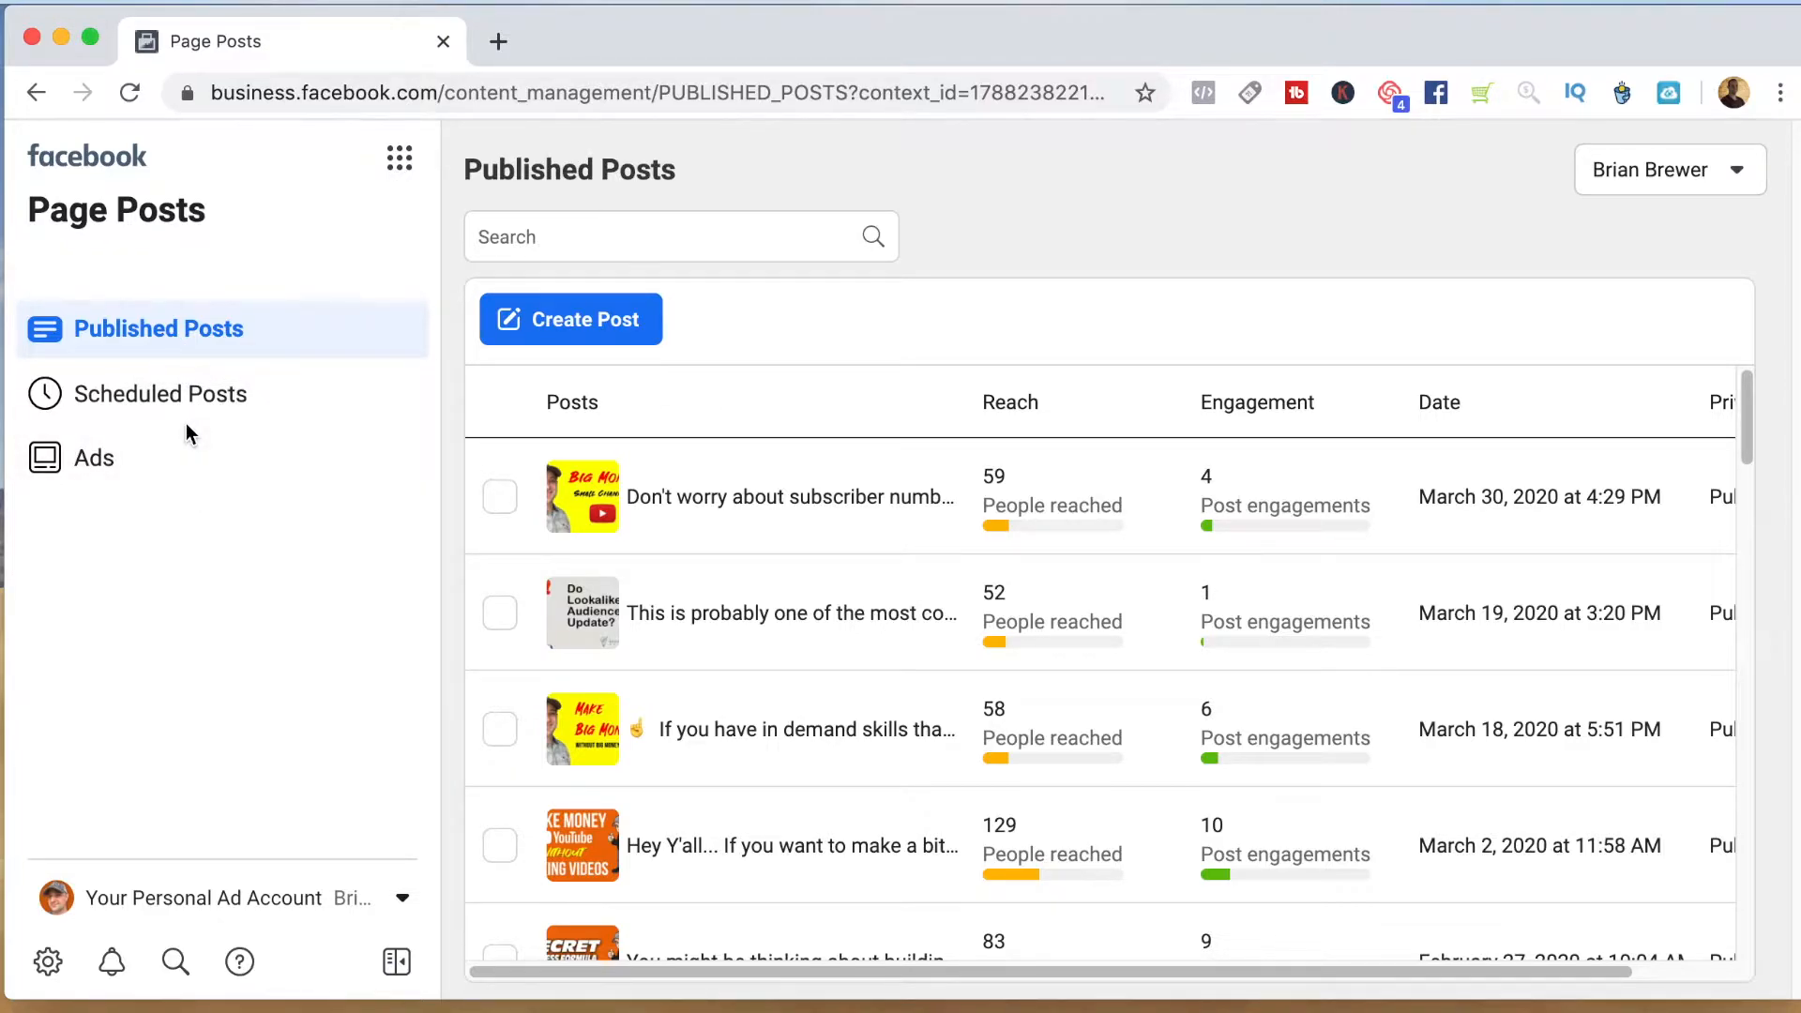
Look through the page's ad posts, and compare the reach and engagement of its published posts.
left_click(84, 459)
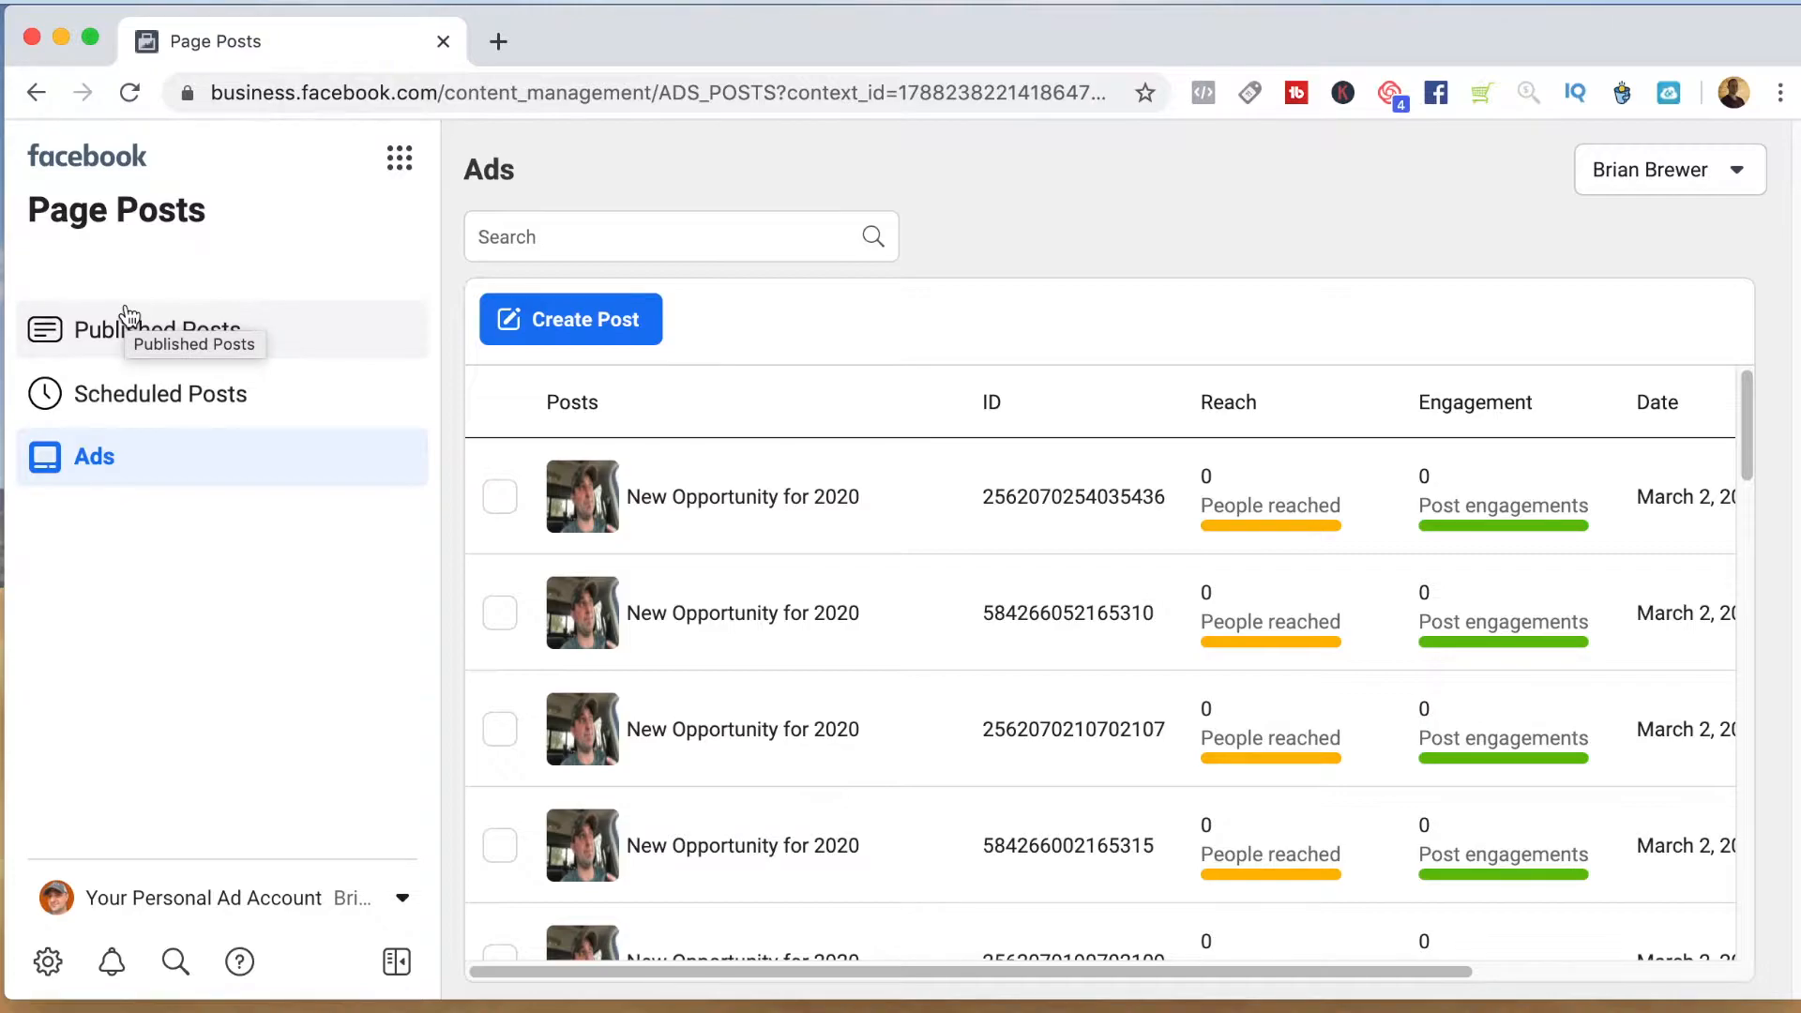
left_click(98, 338)
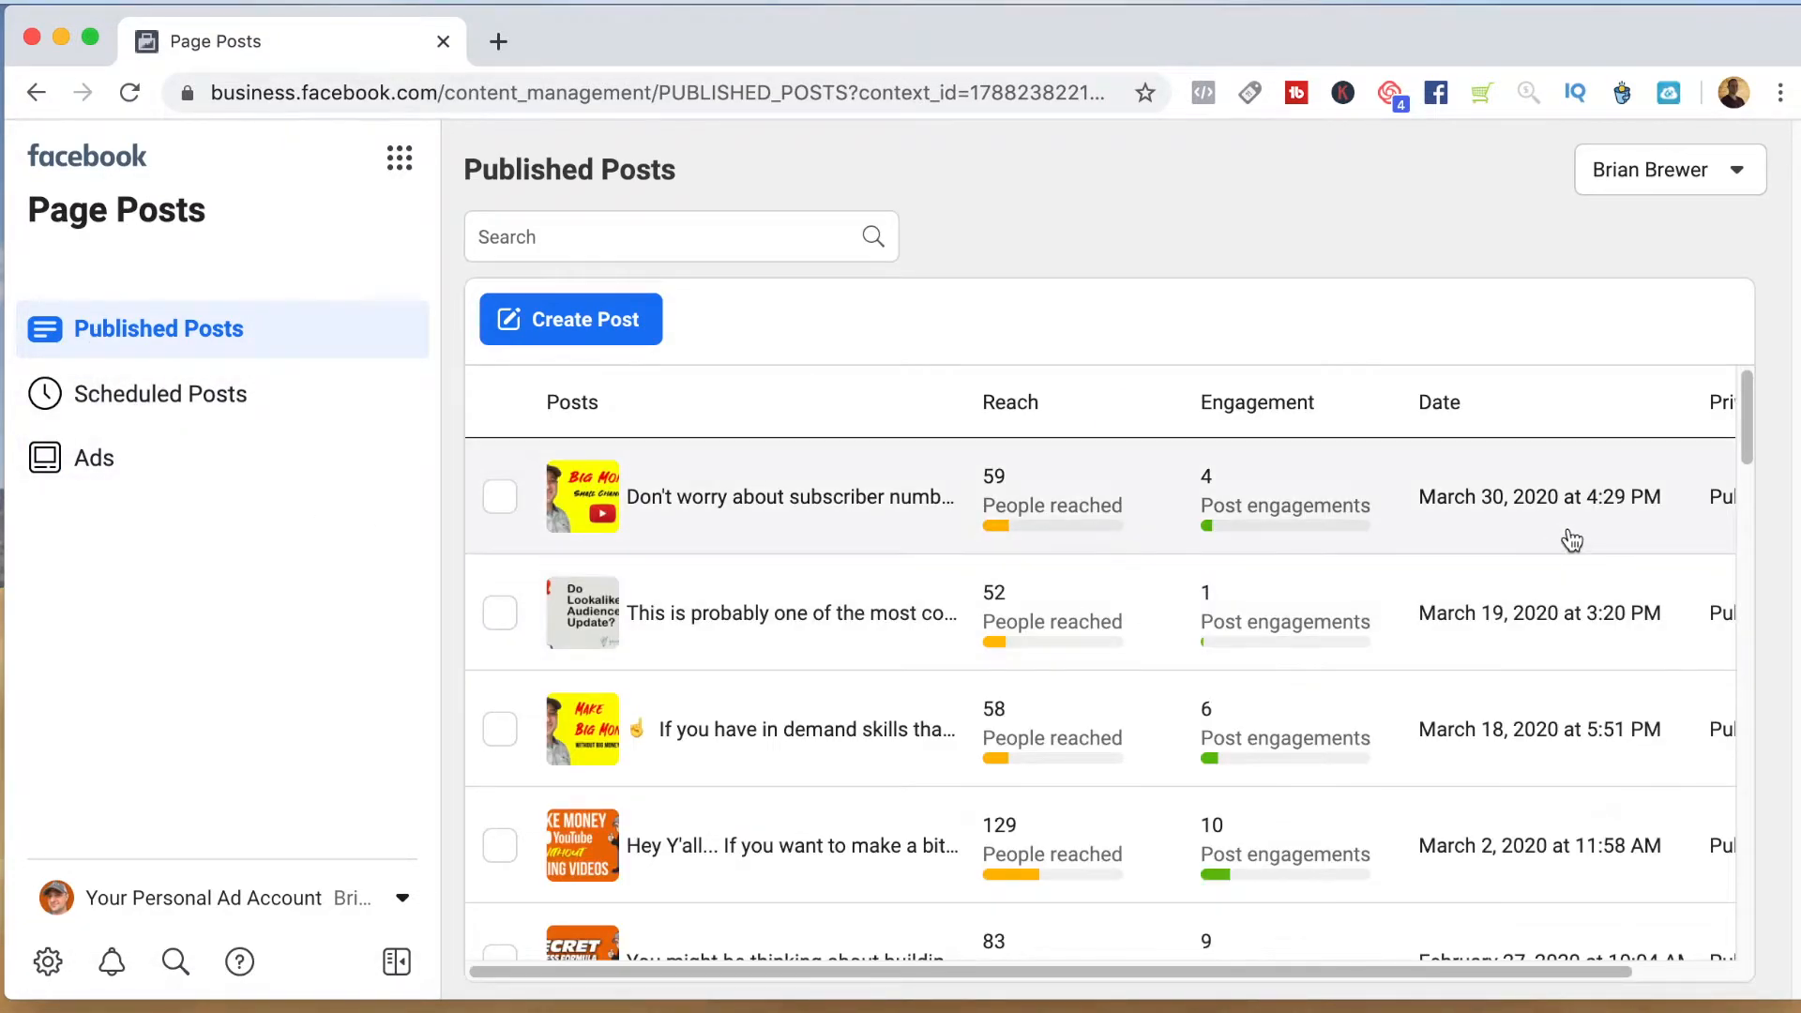
left_click_drag(1741, 442, 1697, 519)
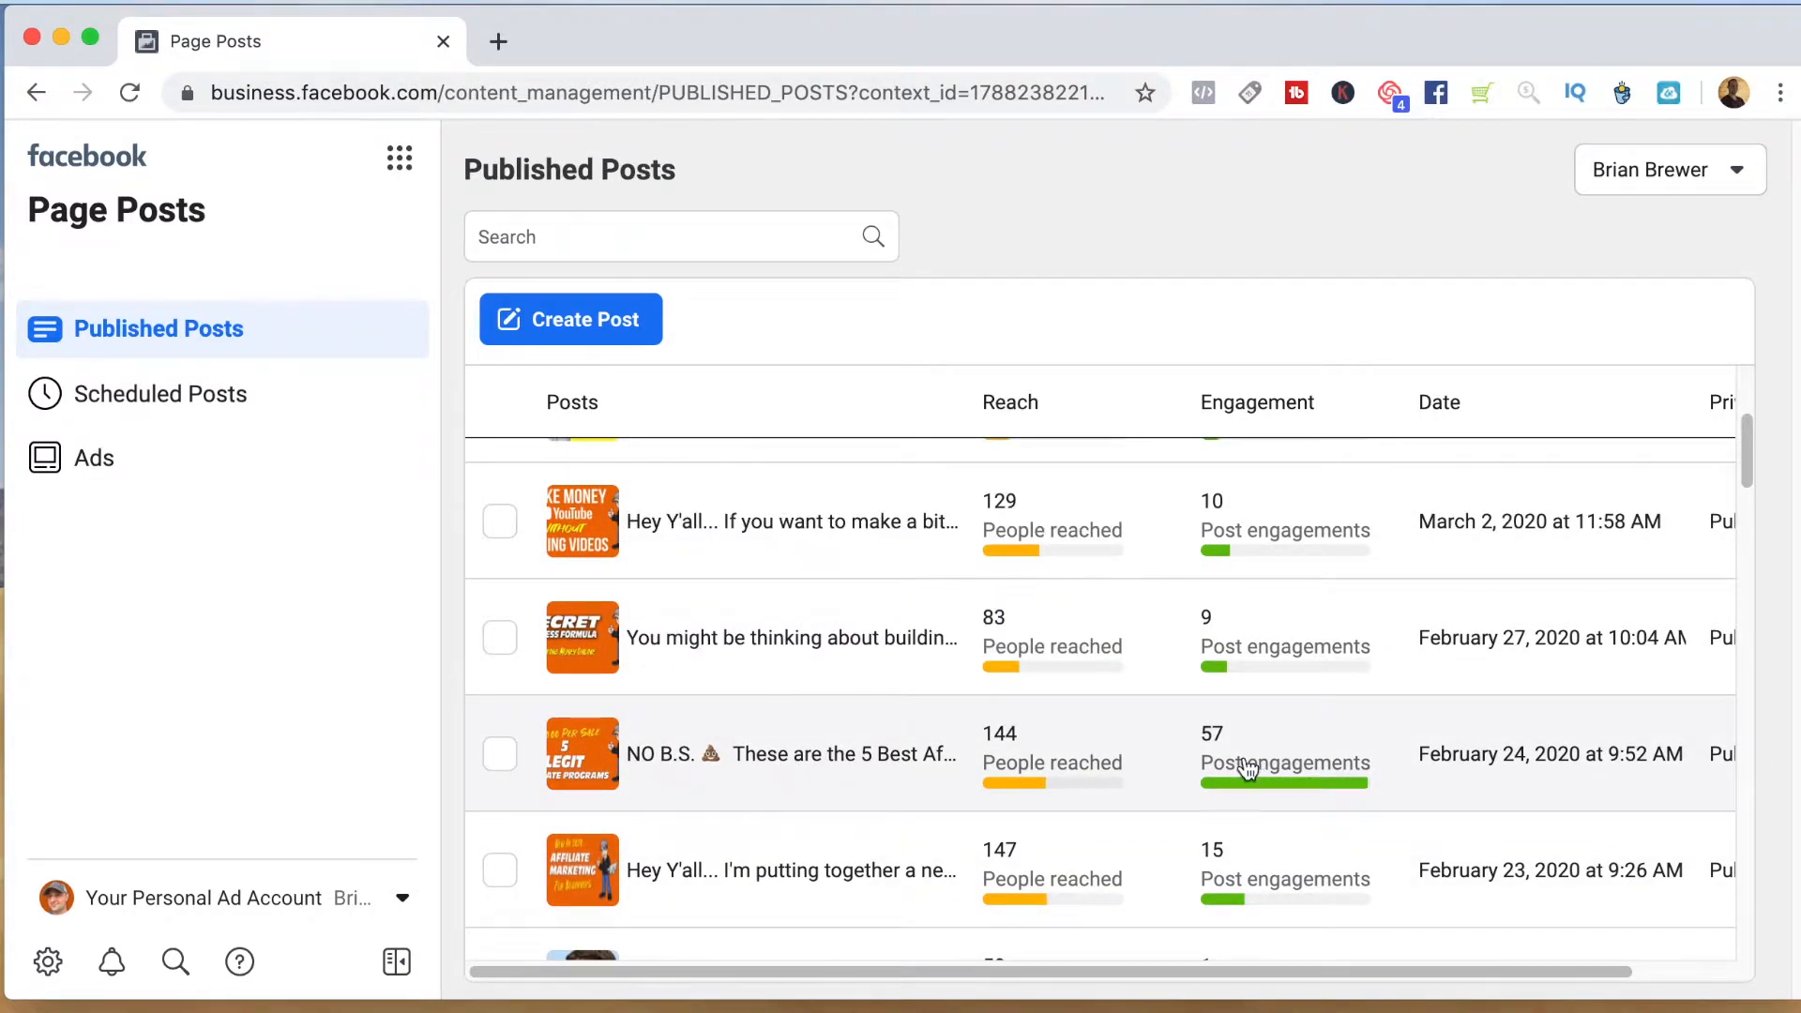
scroll(1259, 797, "down", 1)
scroll(1247, 563, "up", 5)
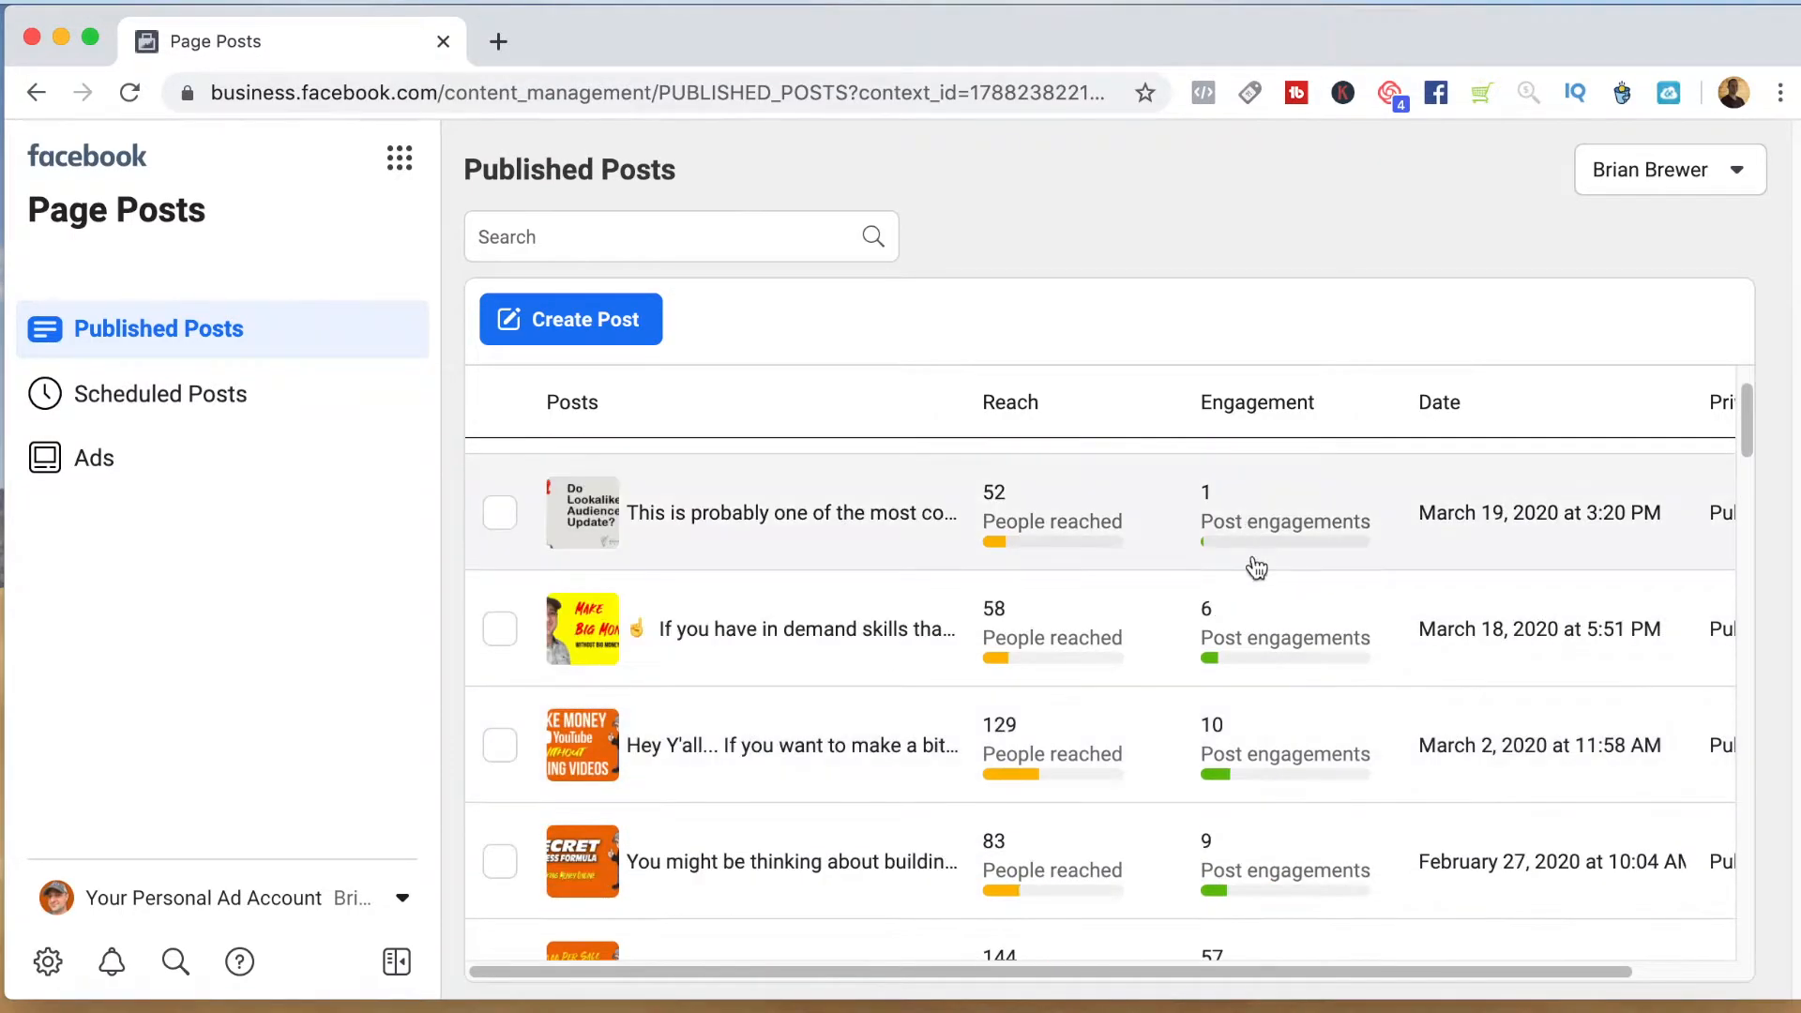
scroll(1257, 567, "down", 1)
scroll(1236, 696, "down", 2)
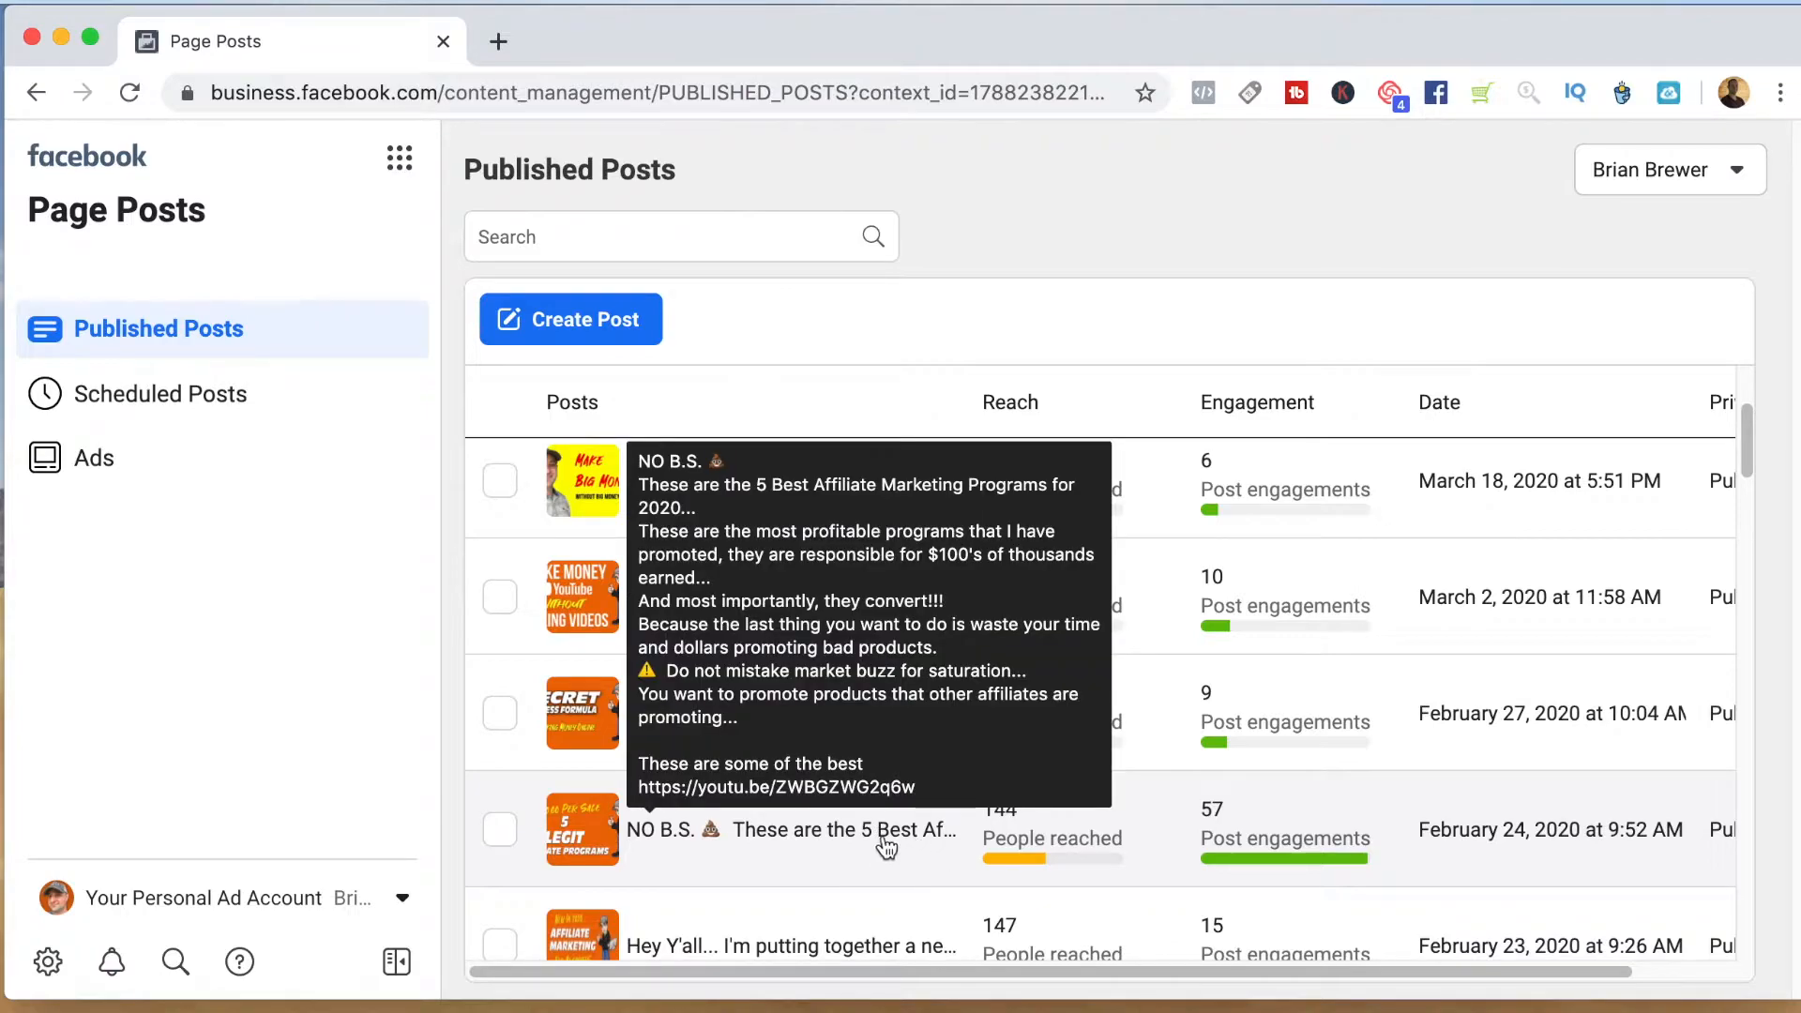
Open the February 24 post about the 5 Best Affiliate Marketing Programs and review its preview and performance figures.
left_click(495, 835)
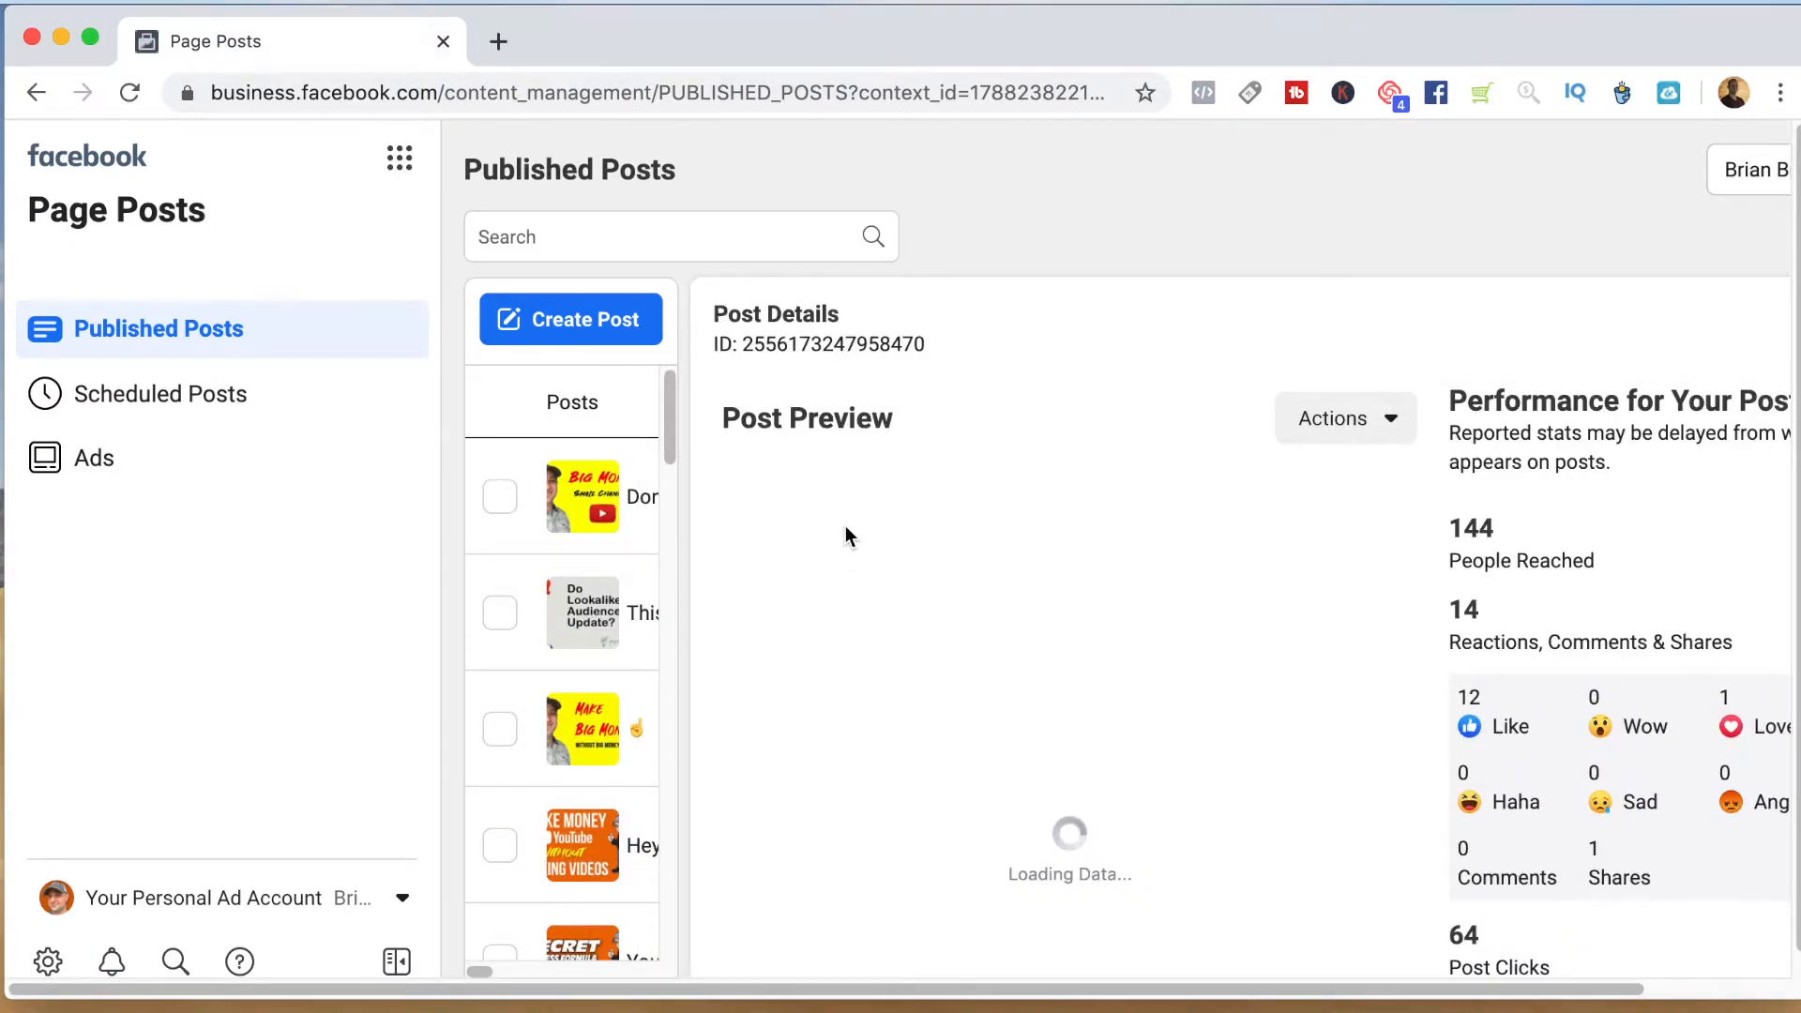
scroll(1764, 605, "down", 2)
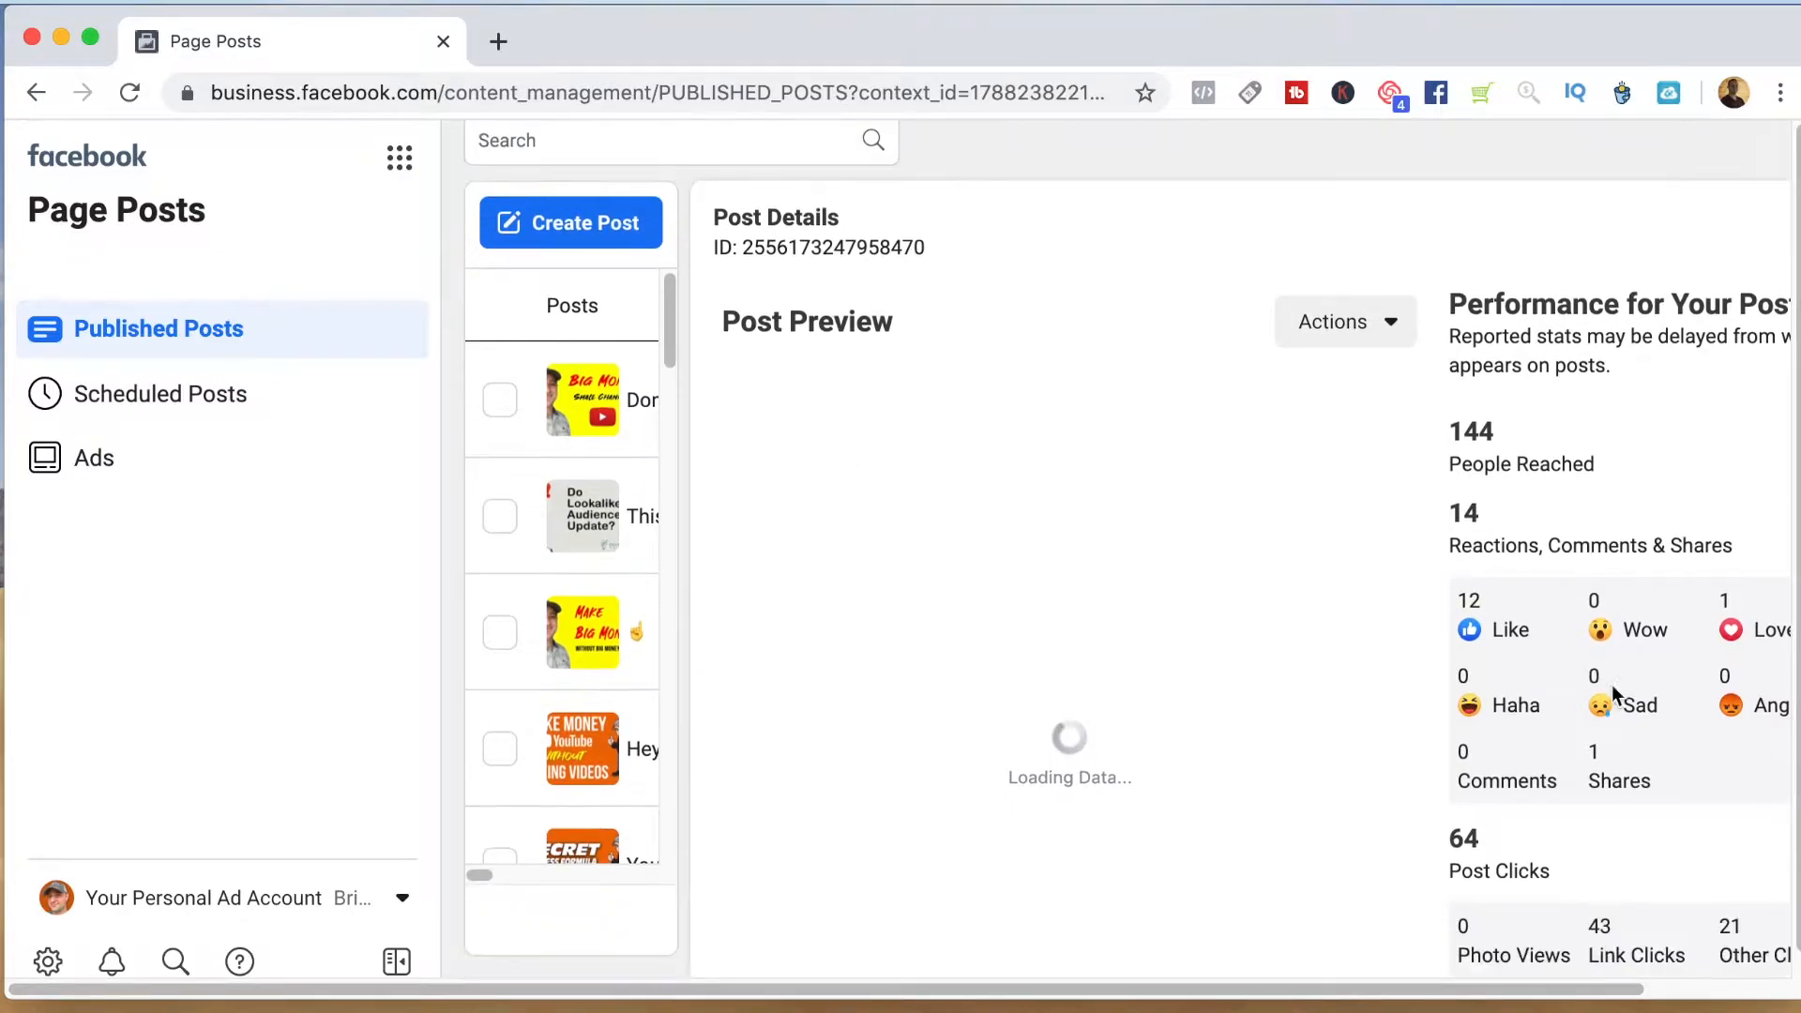
scroll(1594, 751, "down", 2)
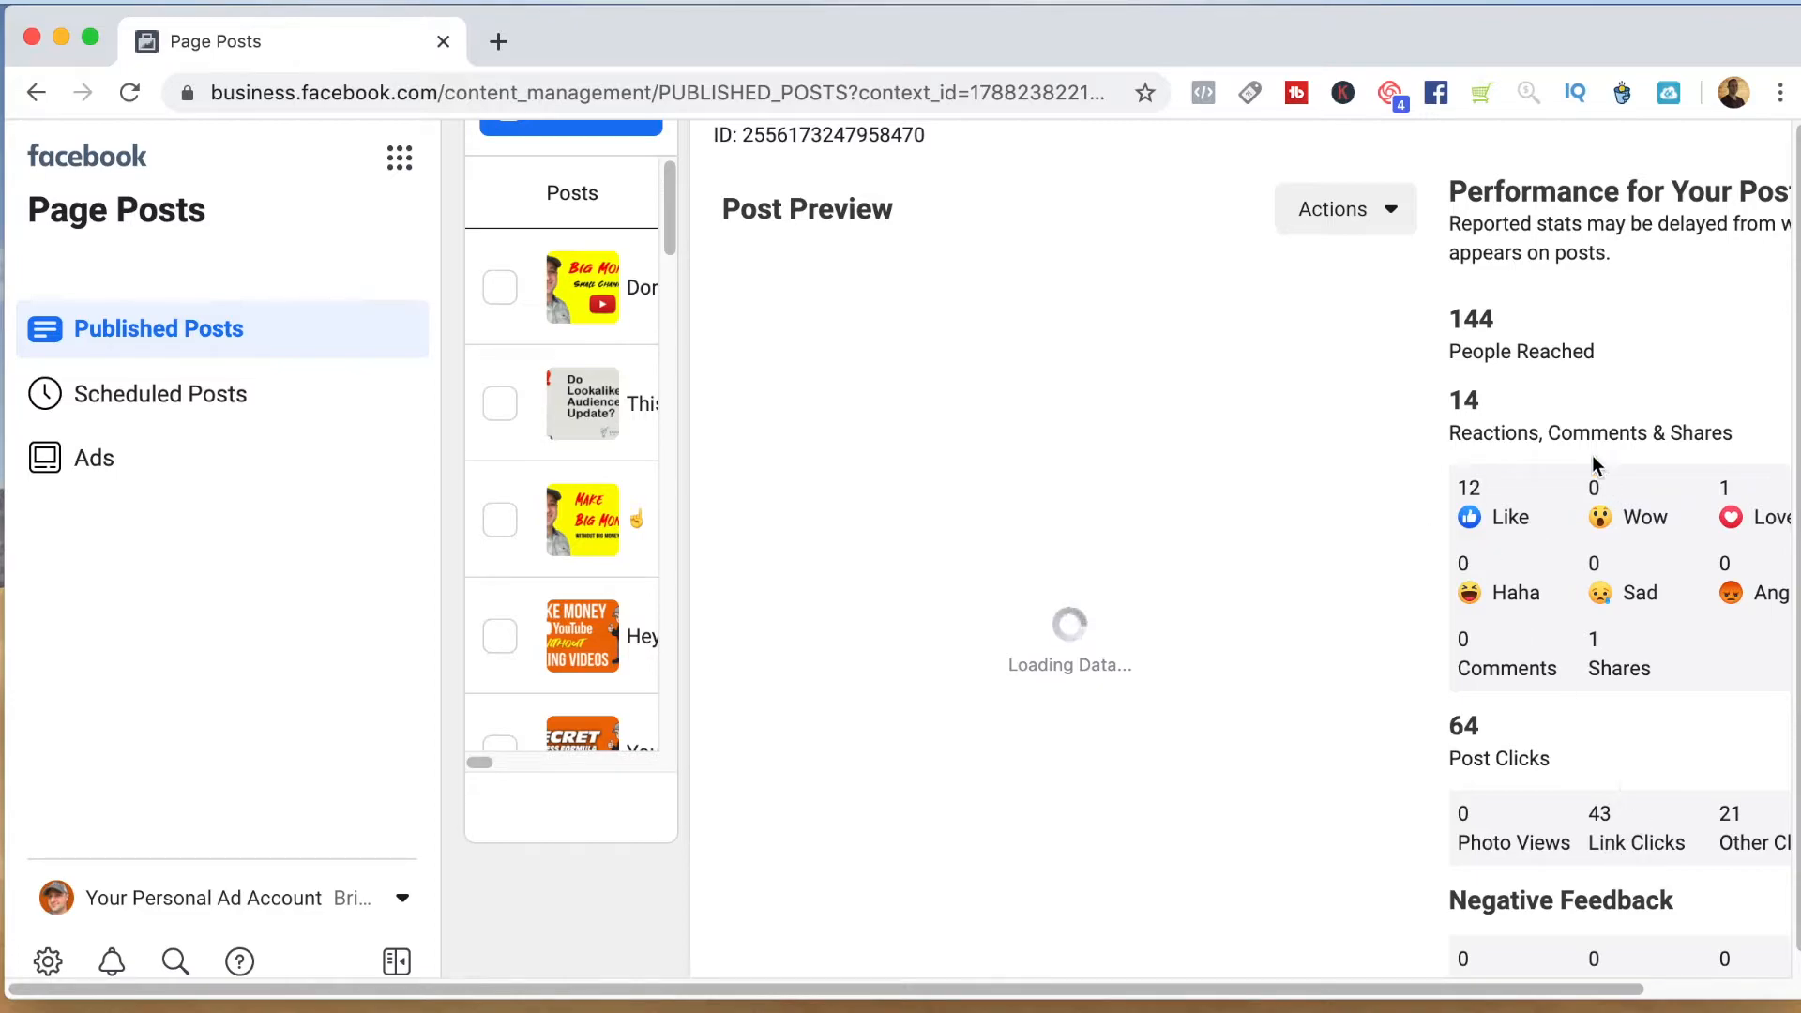
scroll(1633, 694, "down", 3)
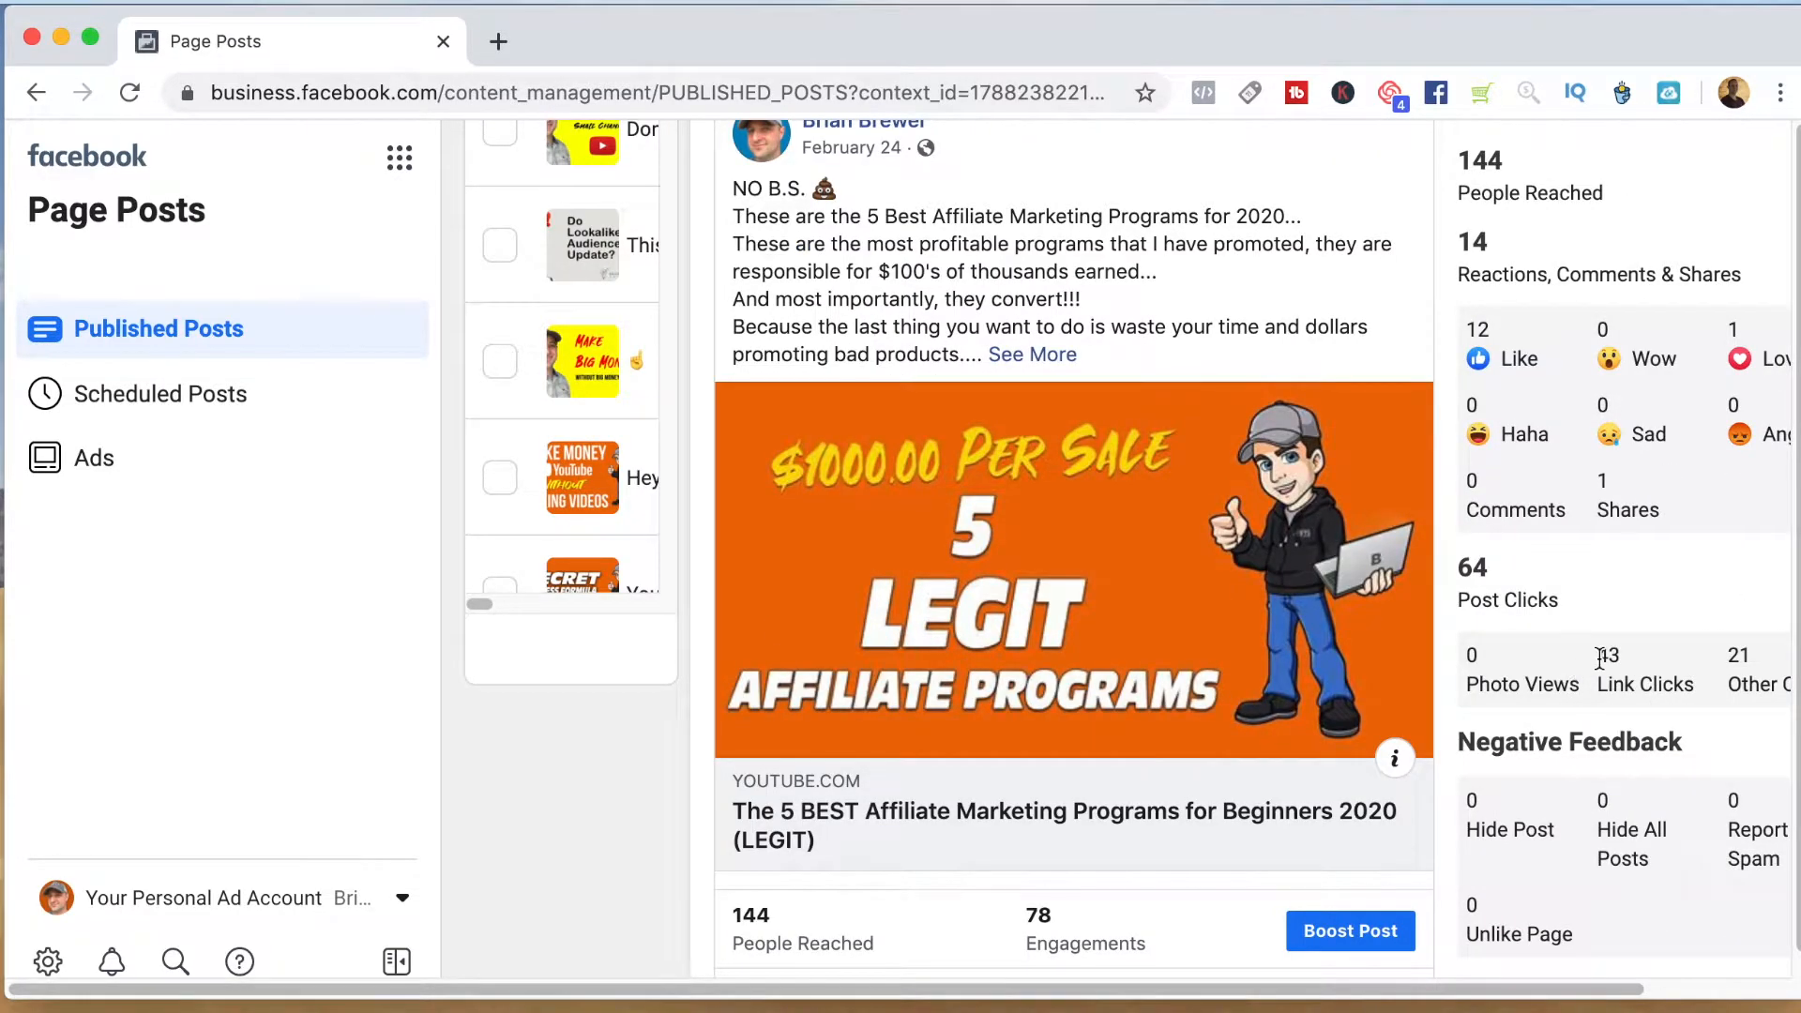
scroll(1601, 668, "up", 1)
scroll(1600, 694, "up", 2)
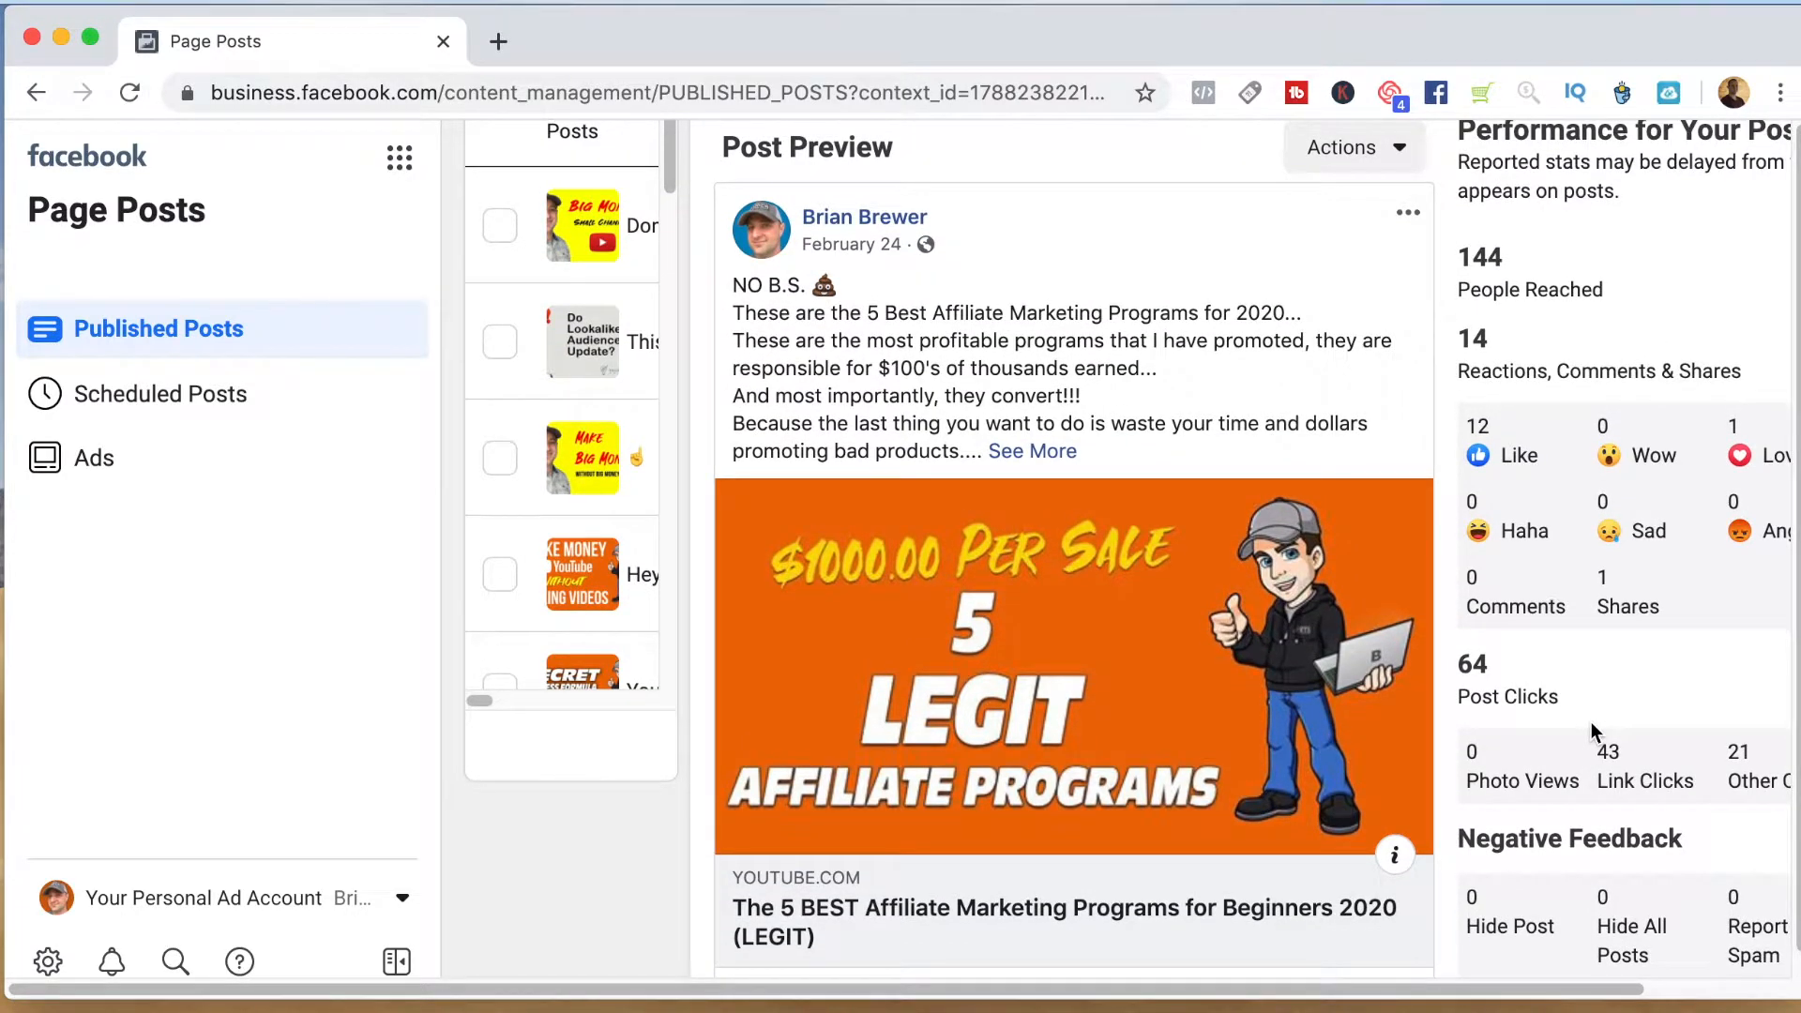
scroll(1591, 722, "up", 3)
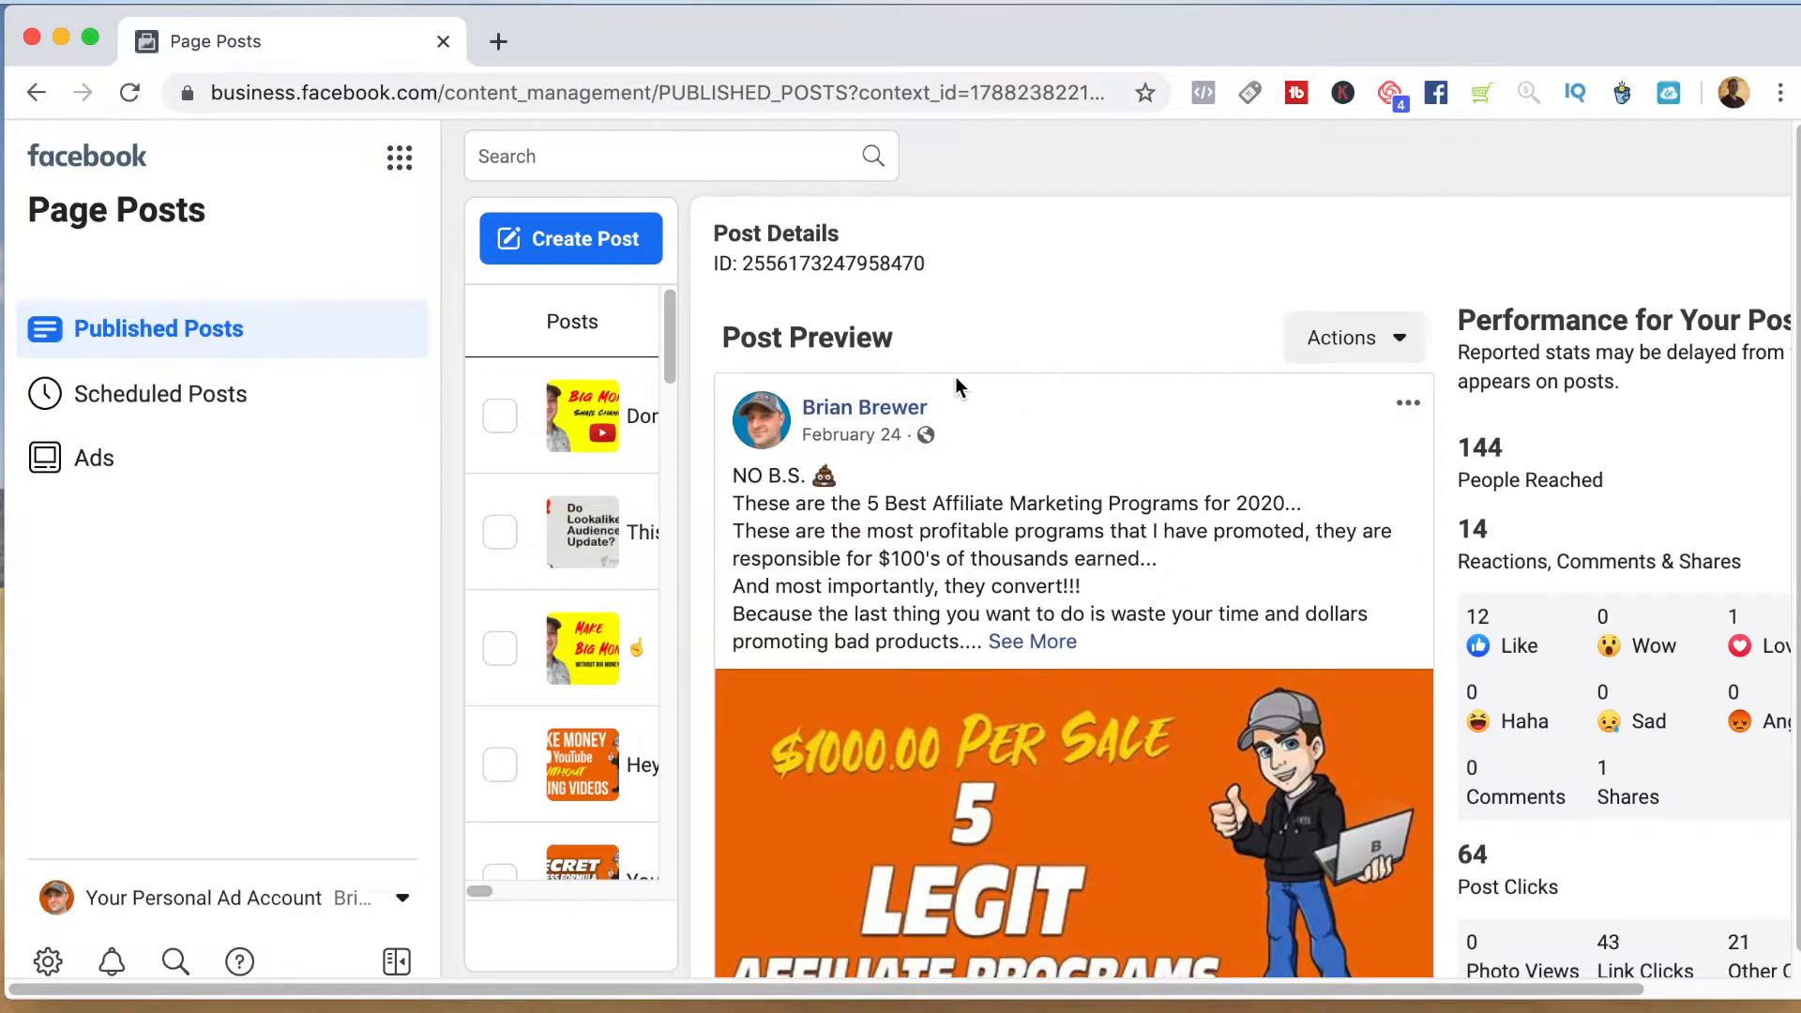
Copy the post's ID from its details and return to Ads Manager.
left_click_drag(743, 265, 922, 267)
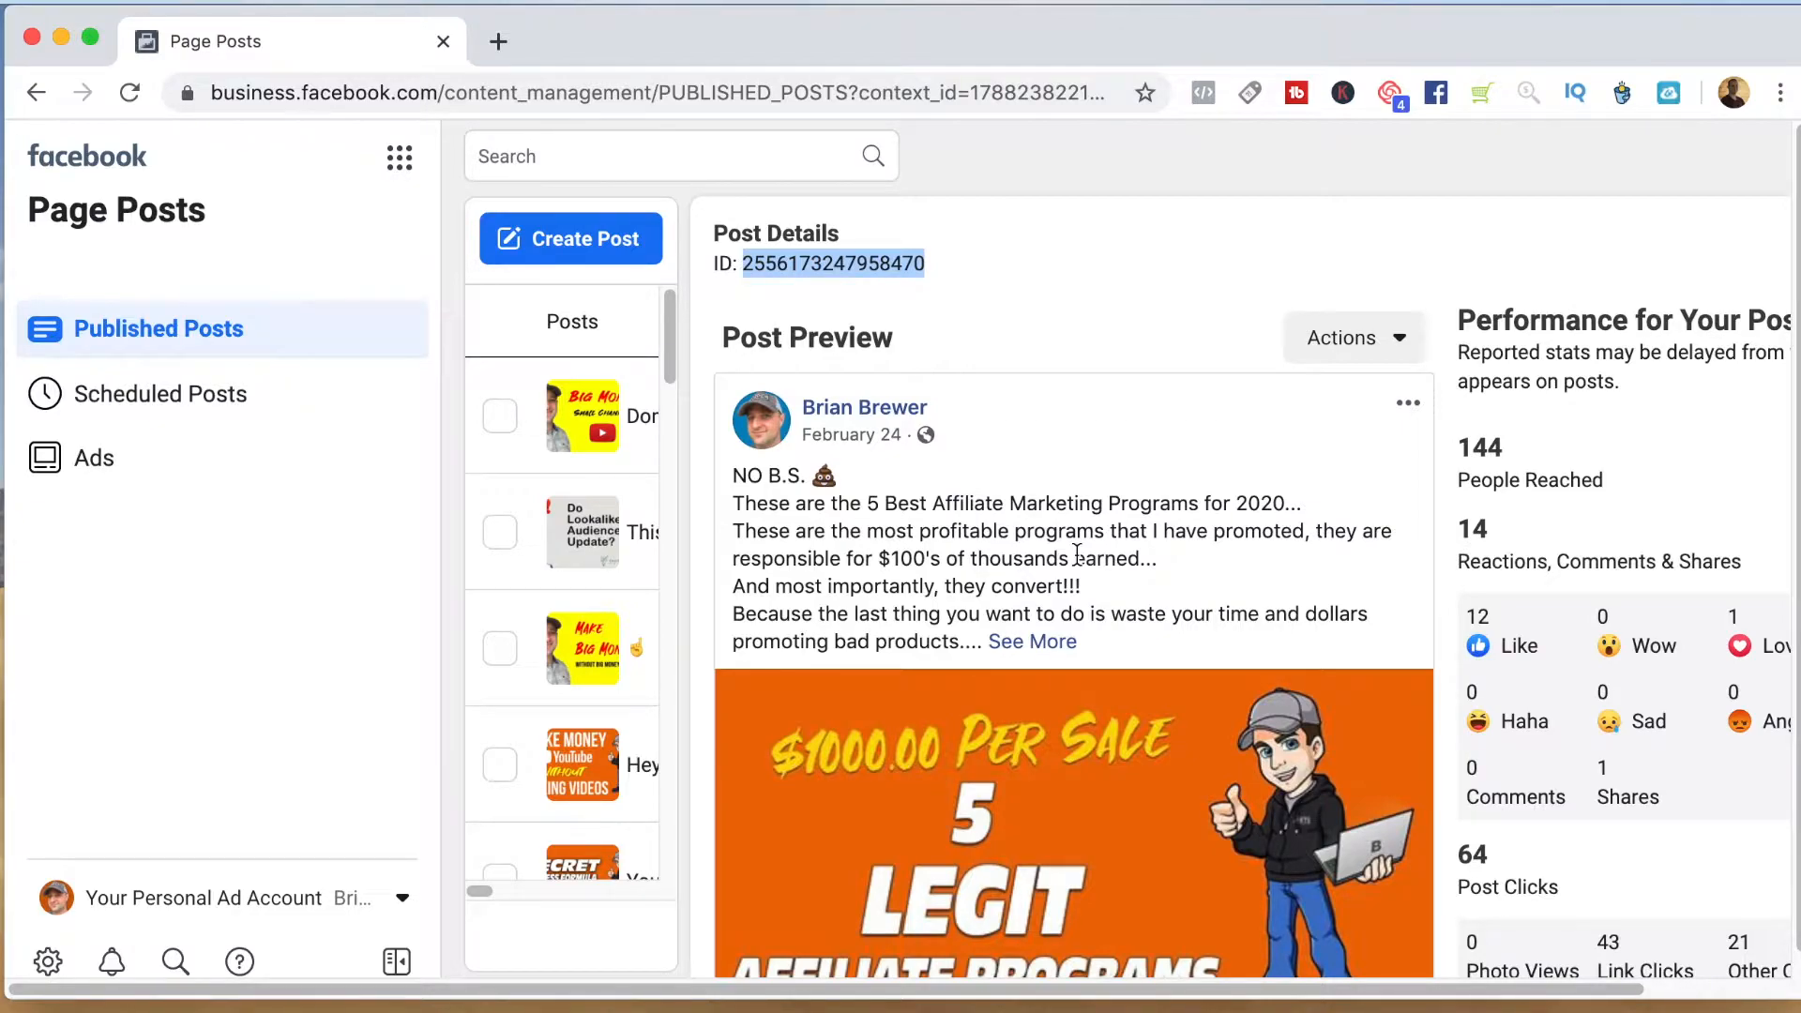
scroll(1077, 556, "up", 1)
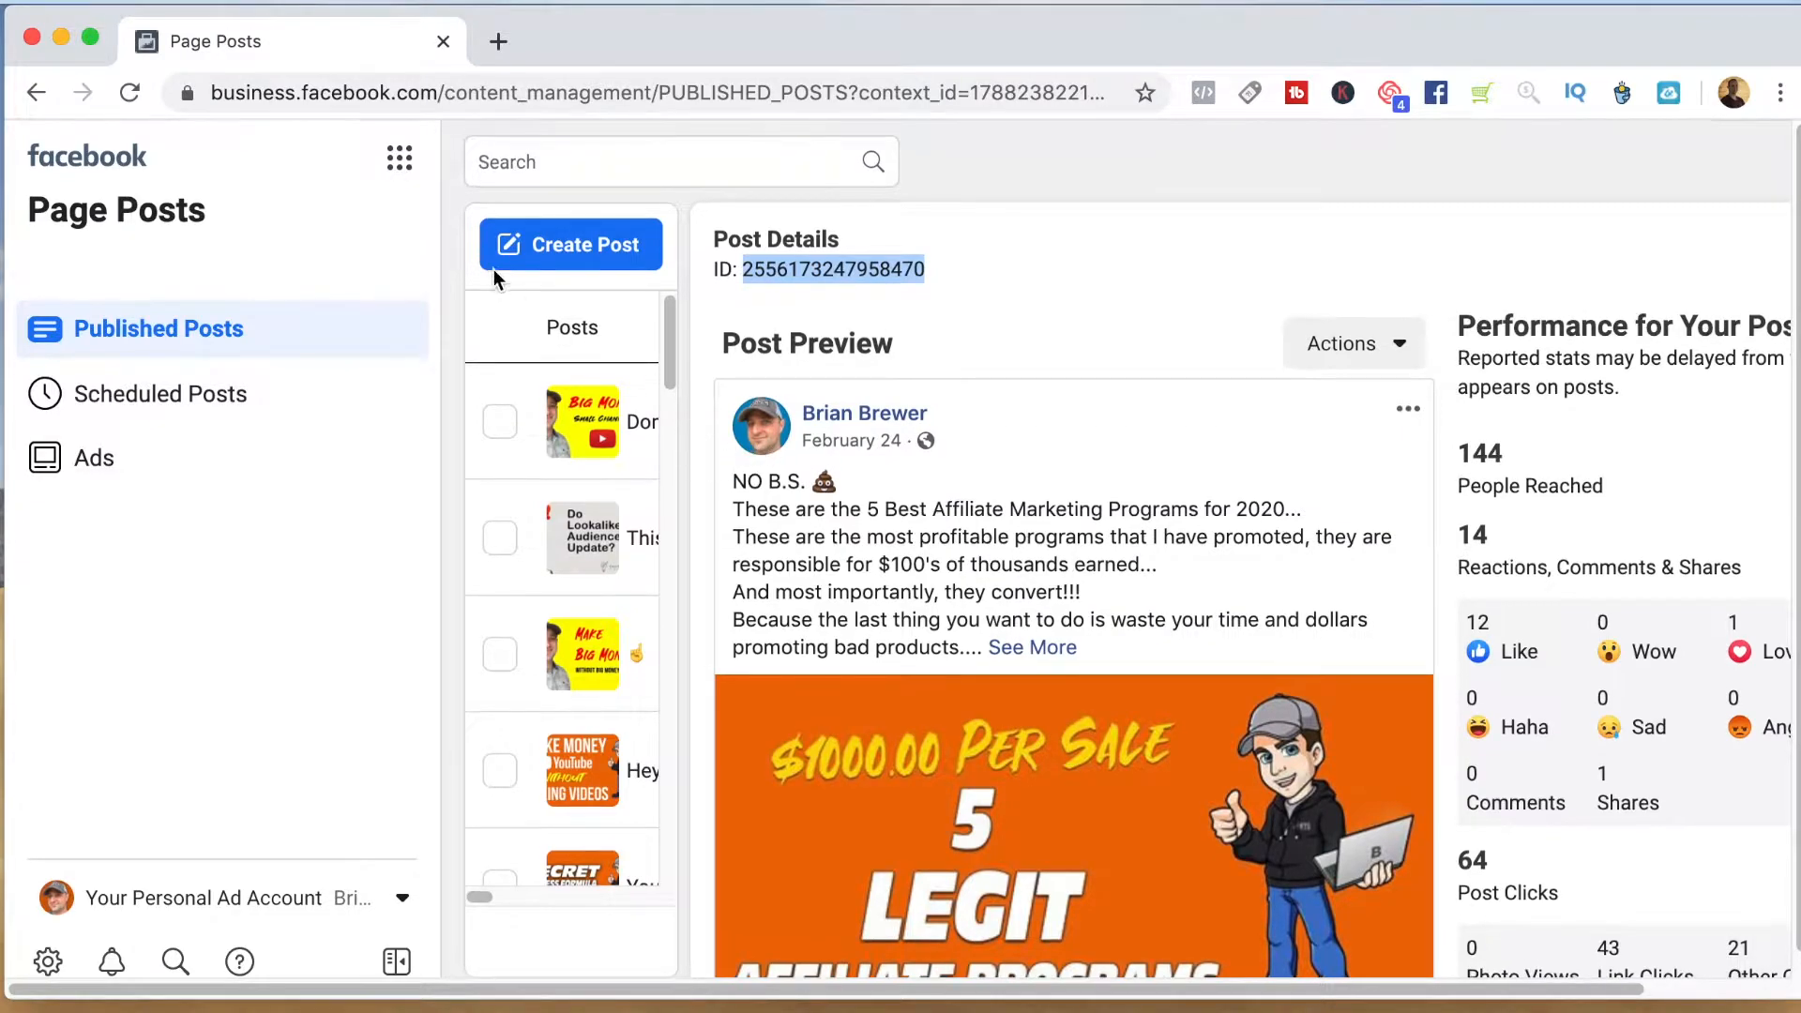
left_click(402, 159)
left_click(550, 267)
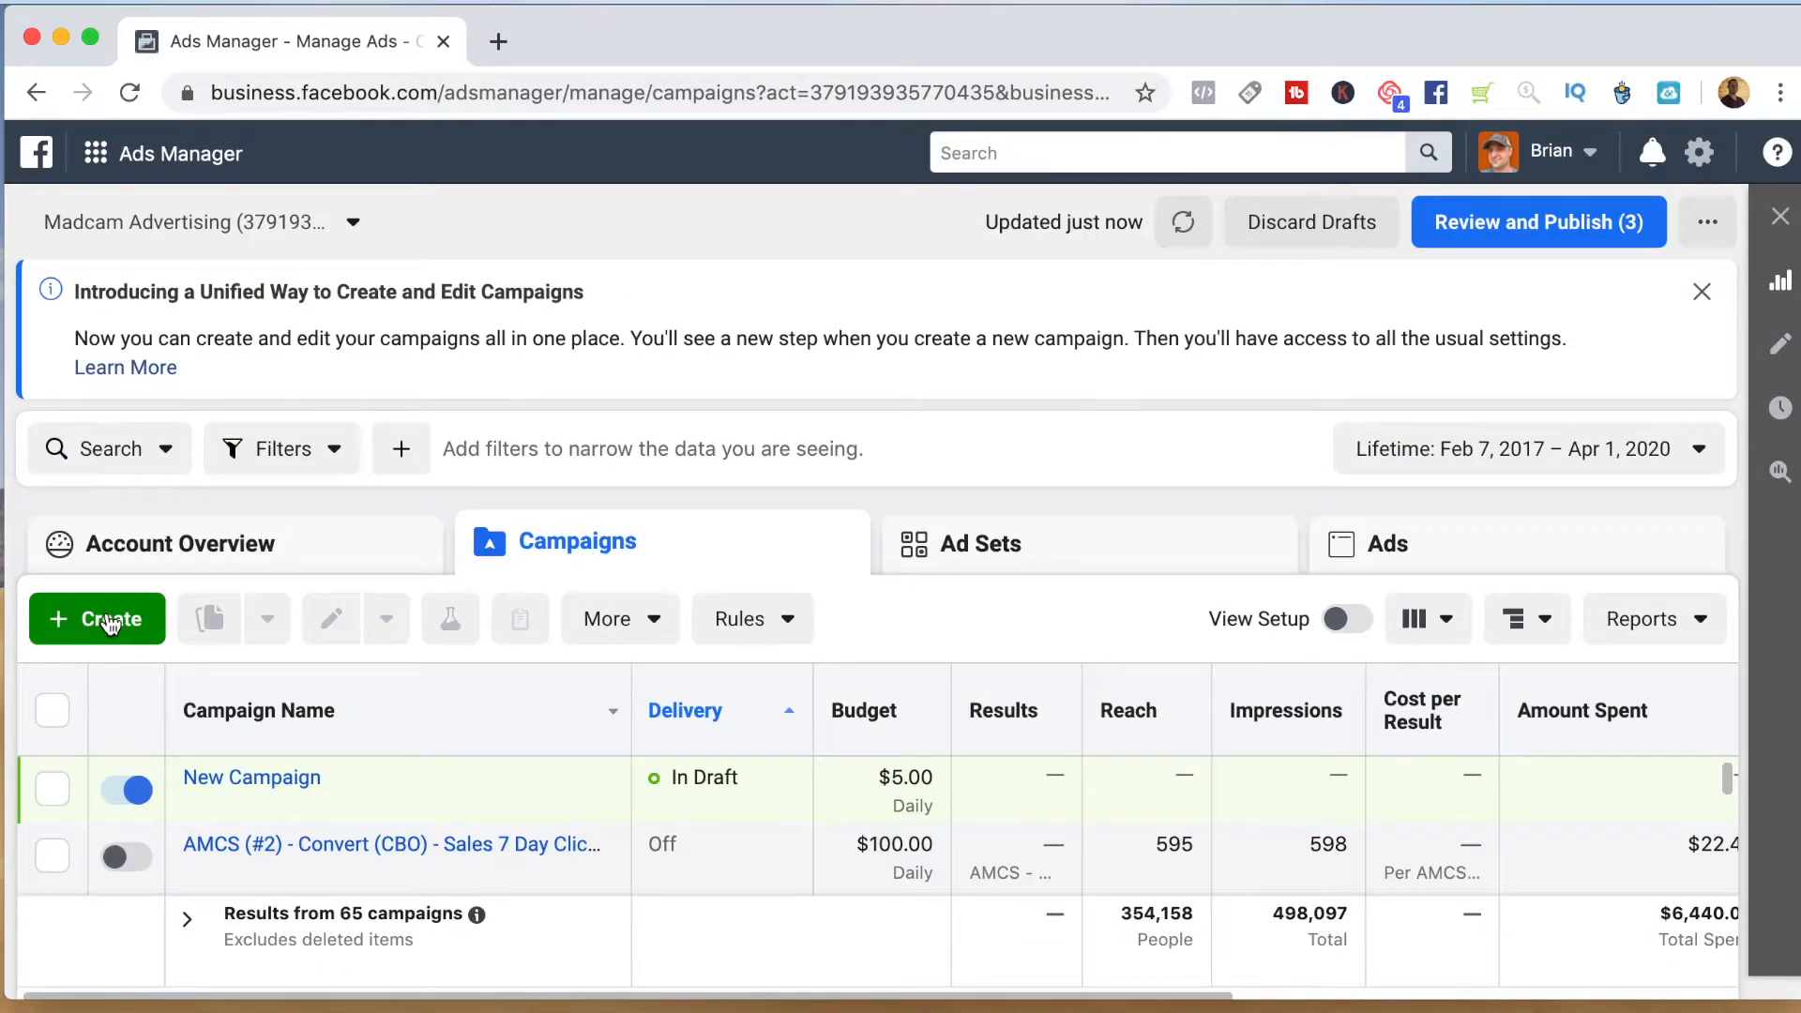
Create a new campaign with the Traffic objective and continue to its settings.
left_click(110, 622)
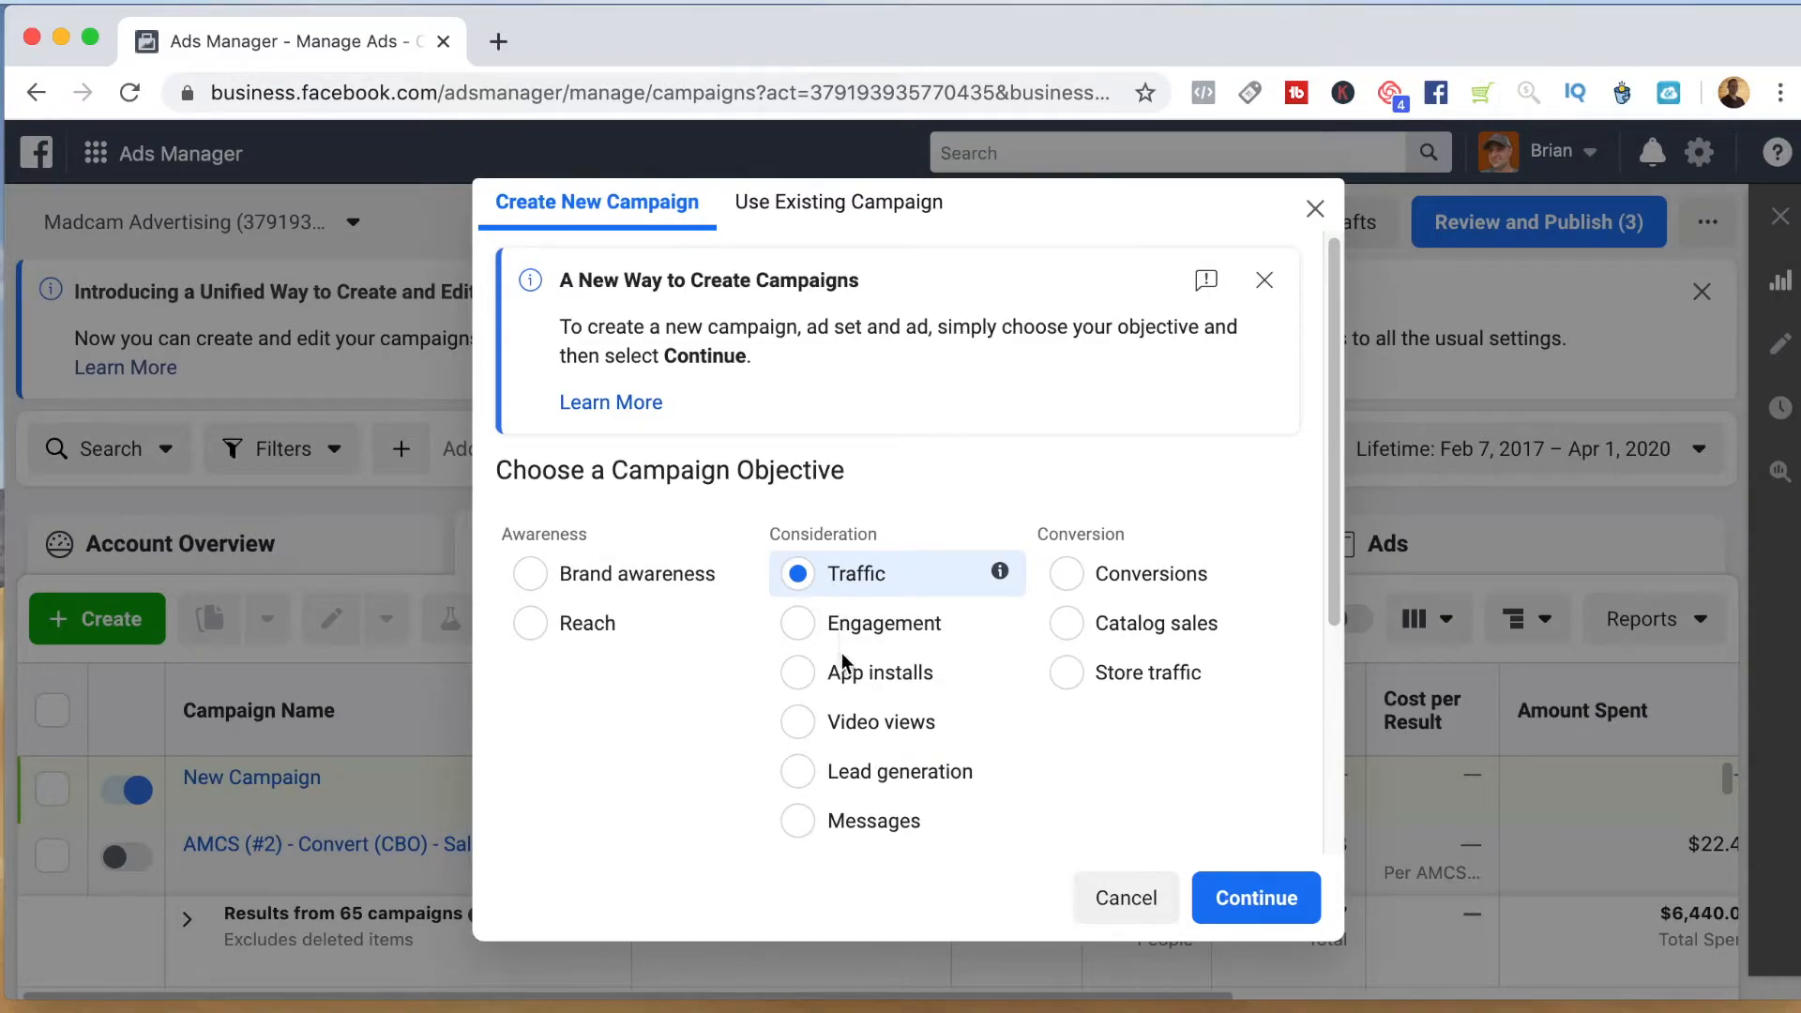
scroll(850, 657, "down", 2)
left_click(1268, 901)
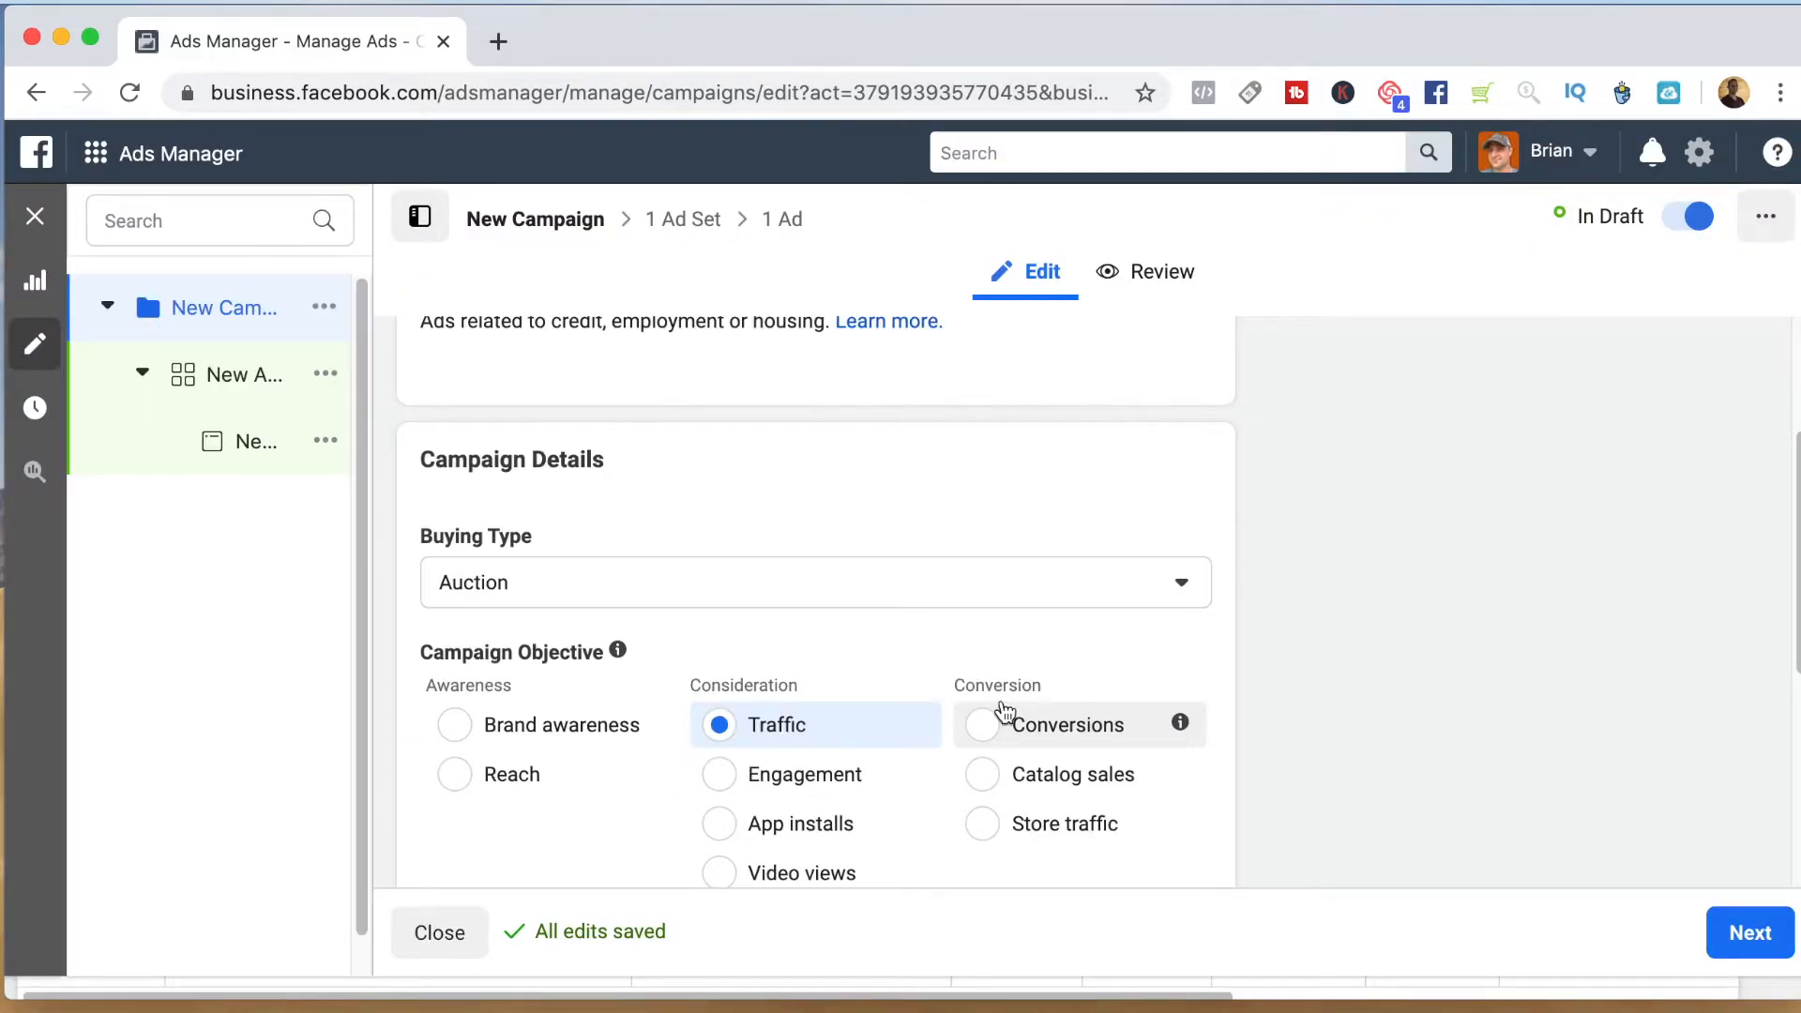
Turn on Campaign Budget Optimization with a daily budget of $5.00, and continue to the ad set settings.
scroll(1004, 710, "up", 3)
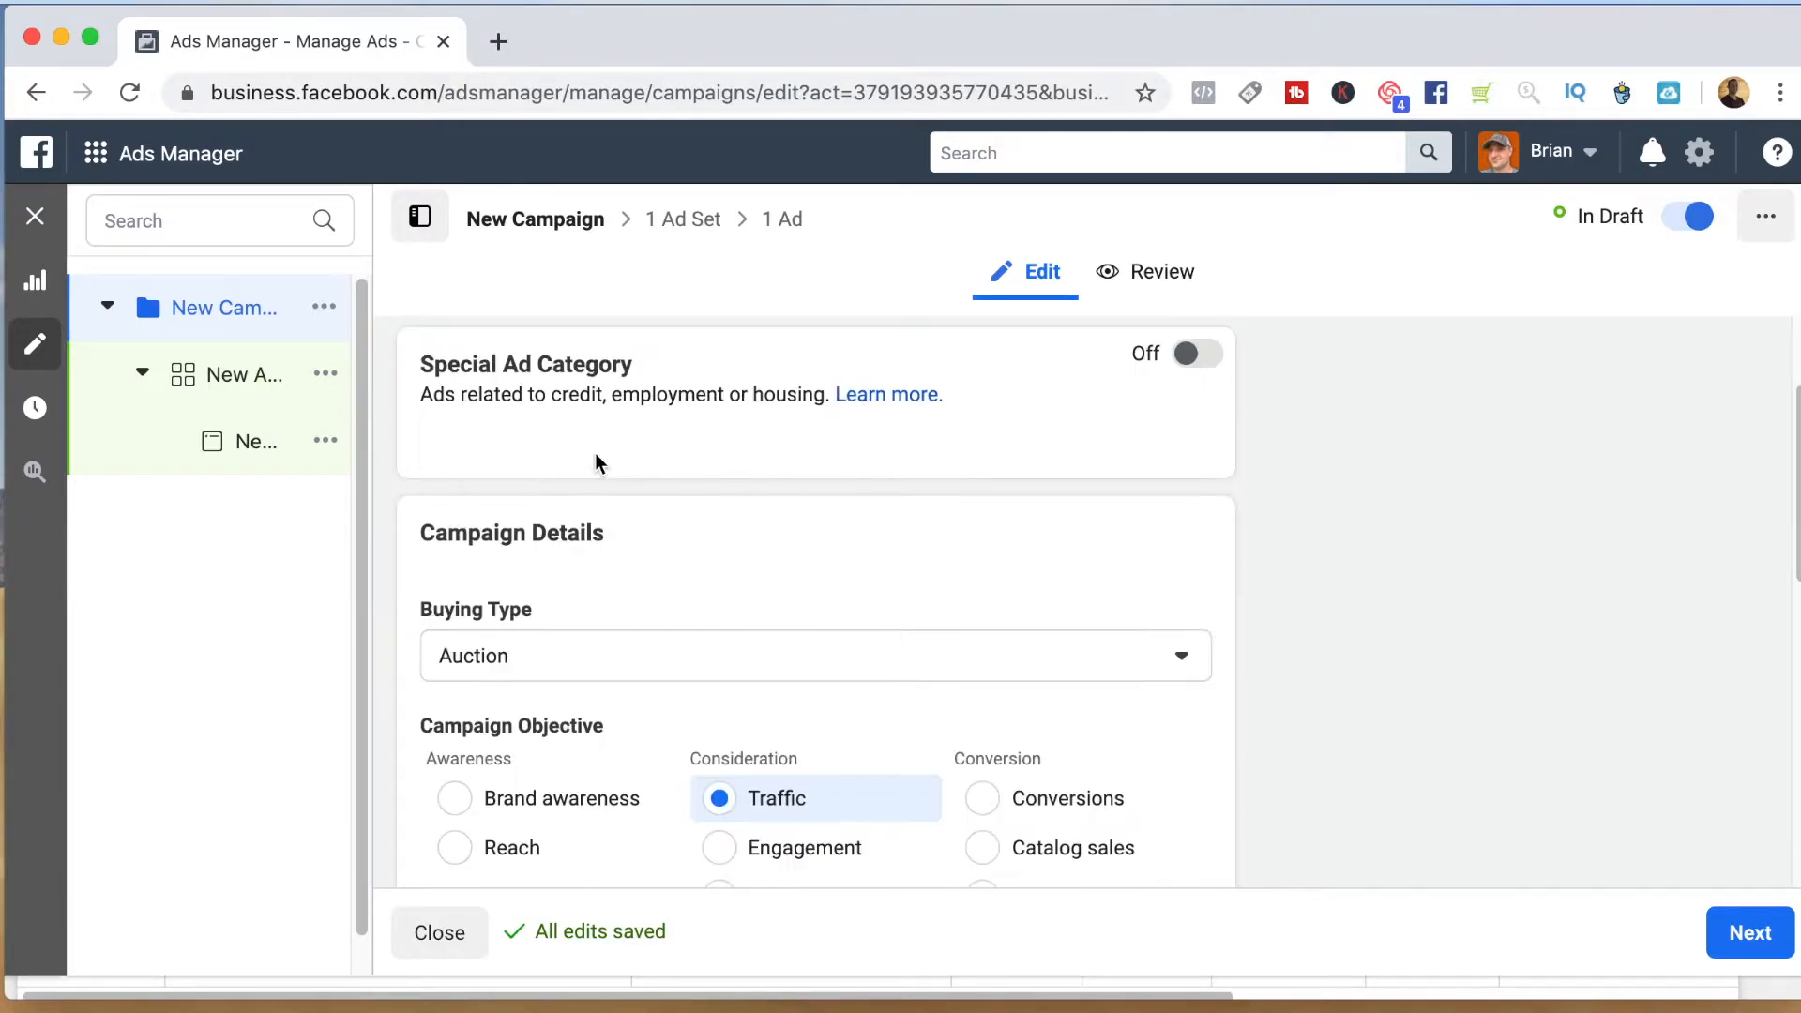
scroll(595, 452, "down", 4)
scroll(657, 530, "down", 3)
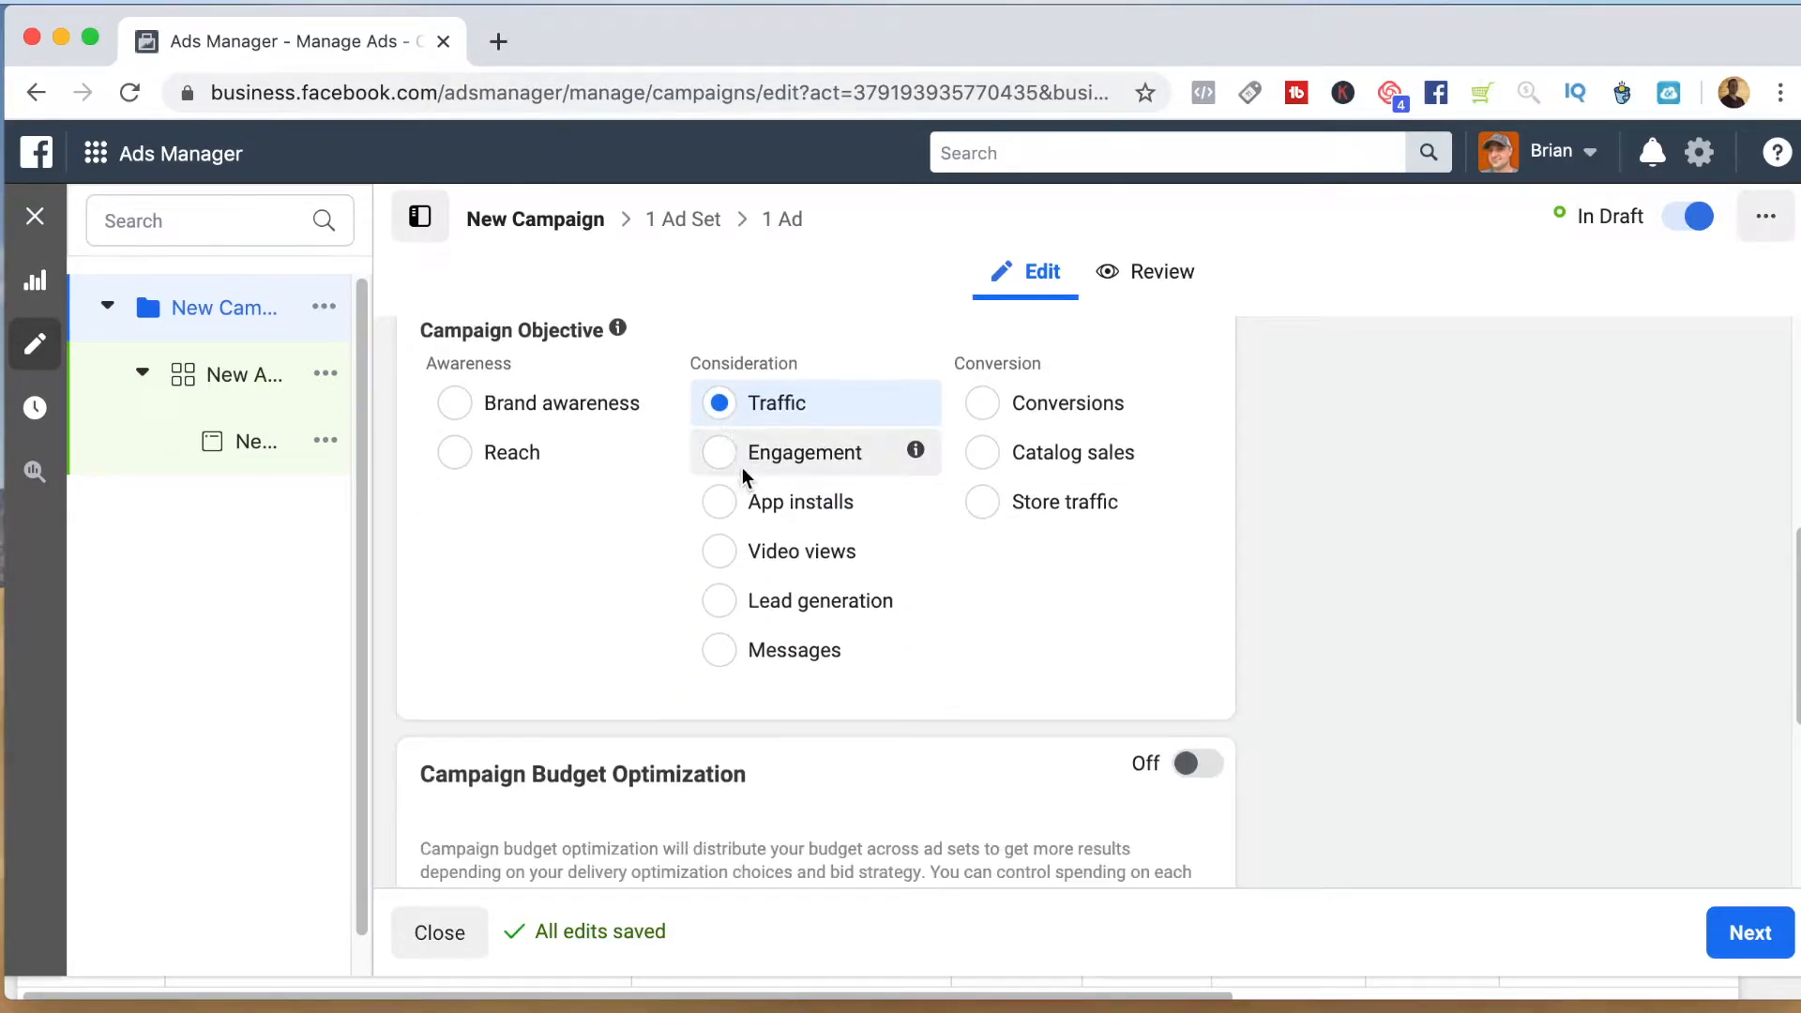
scroll(769, 450, "down", 2)
scroll(769, 481, "down", 3)
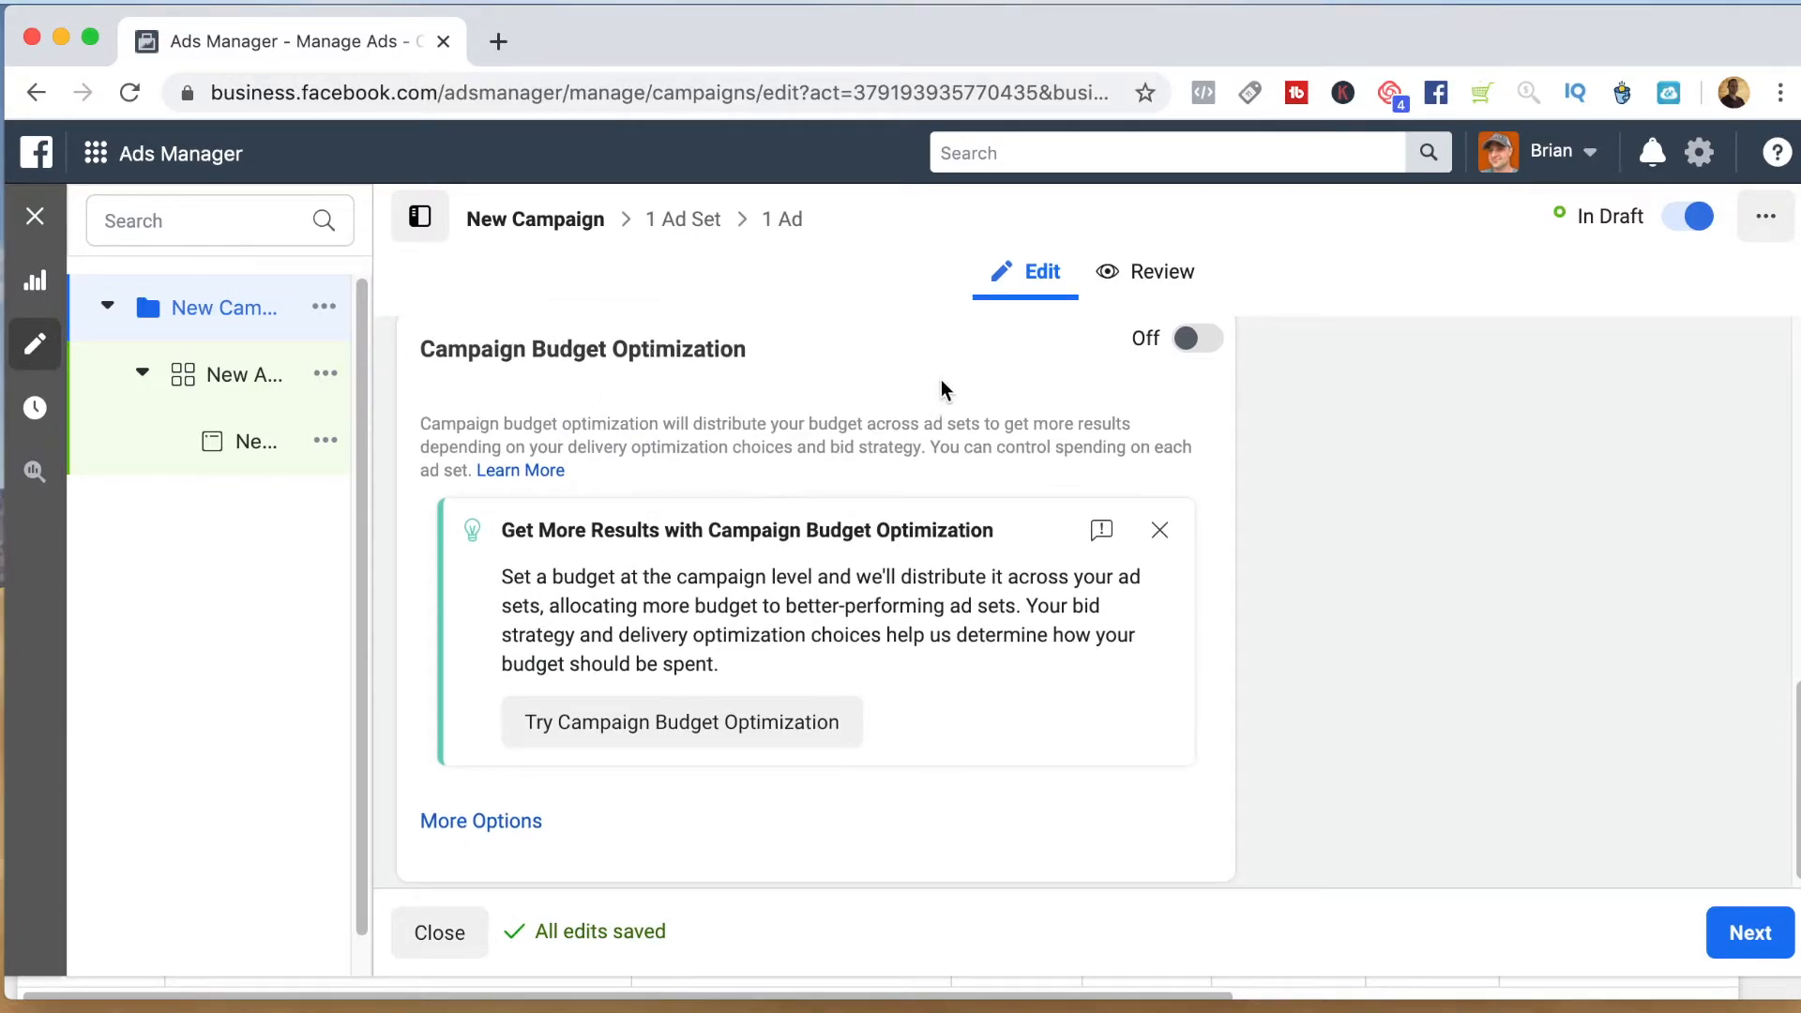
left_click(1206, 343)
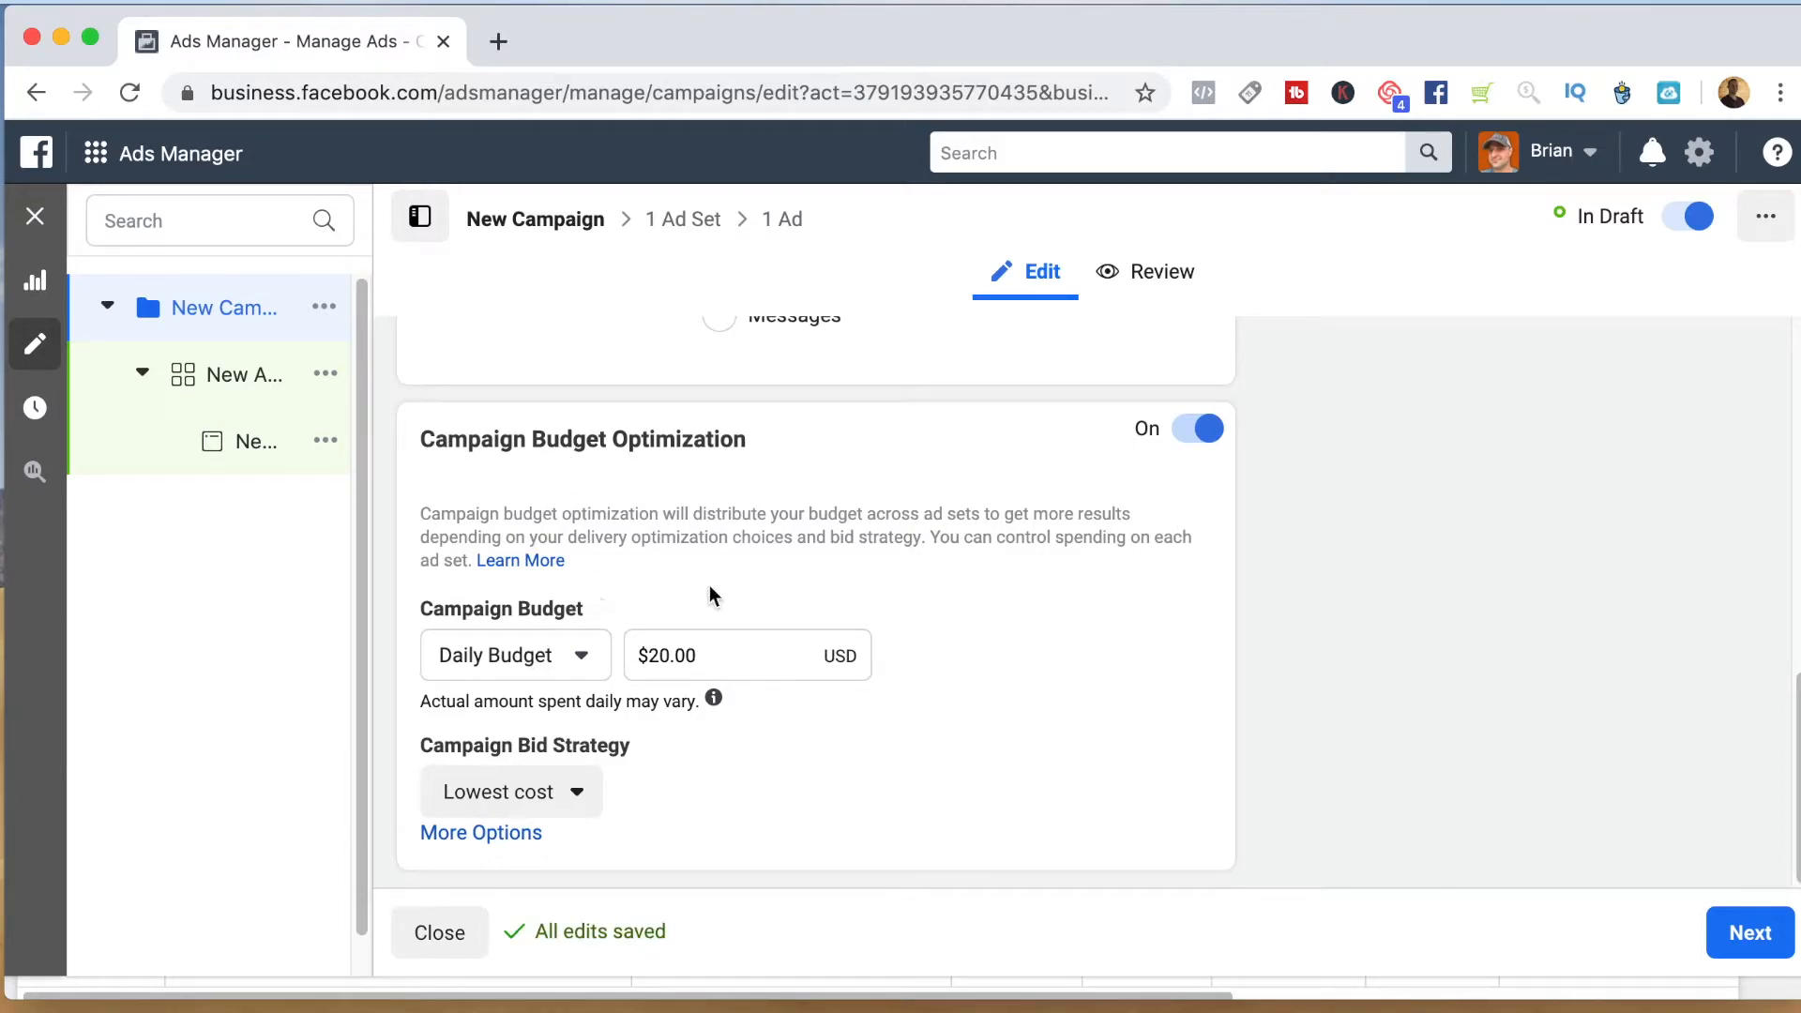
left_click(639, 647)
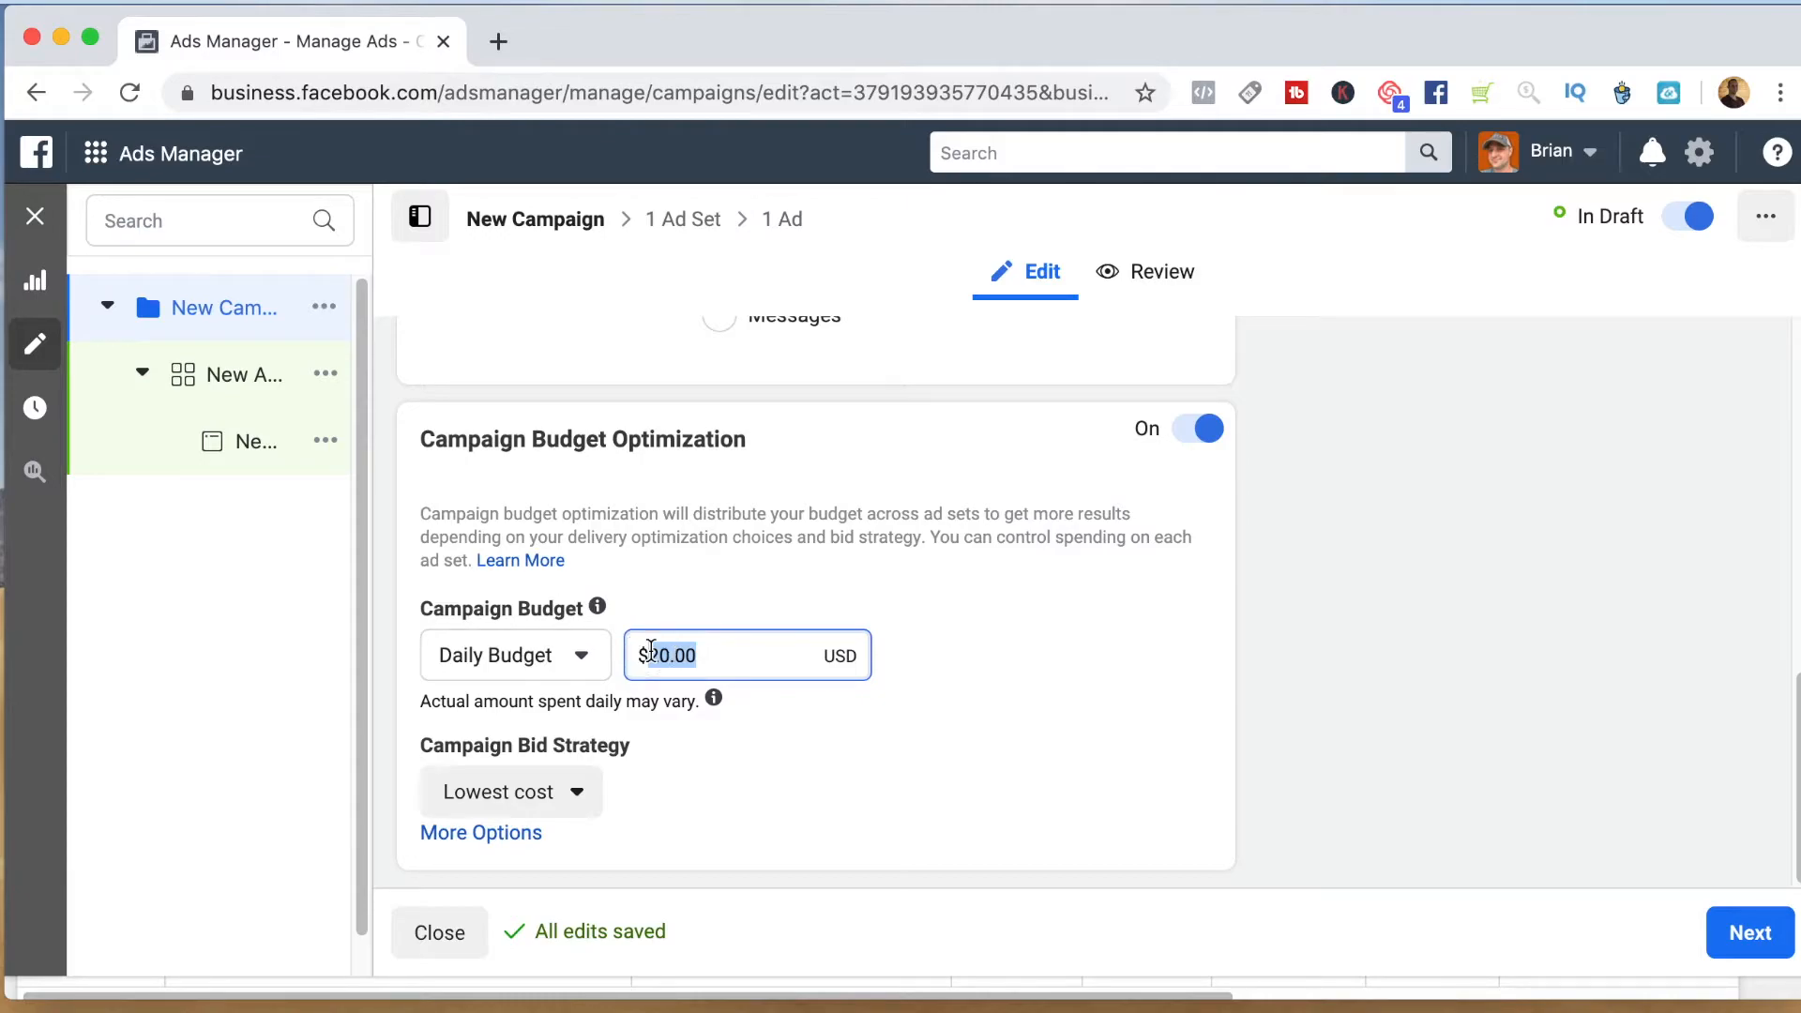
type("5")
left_click(1296, 702)
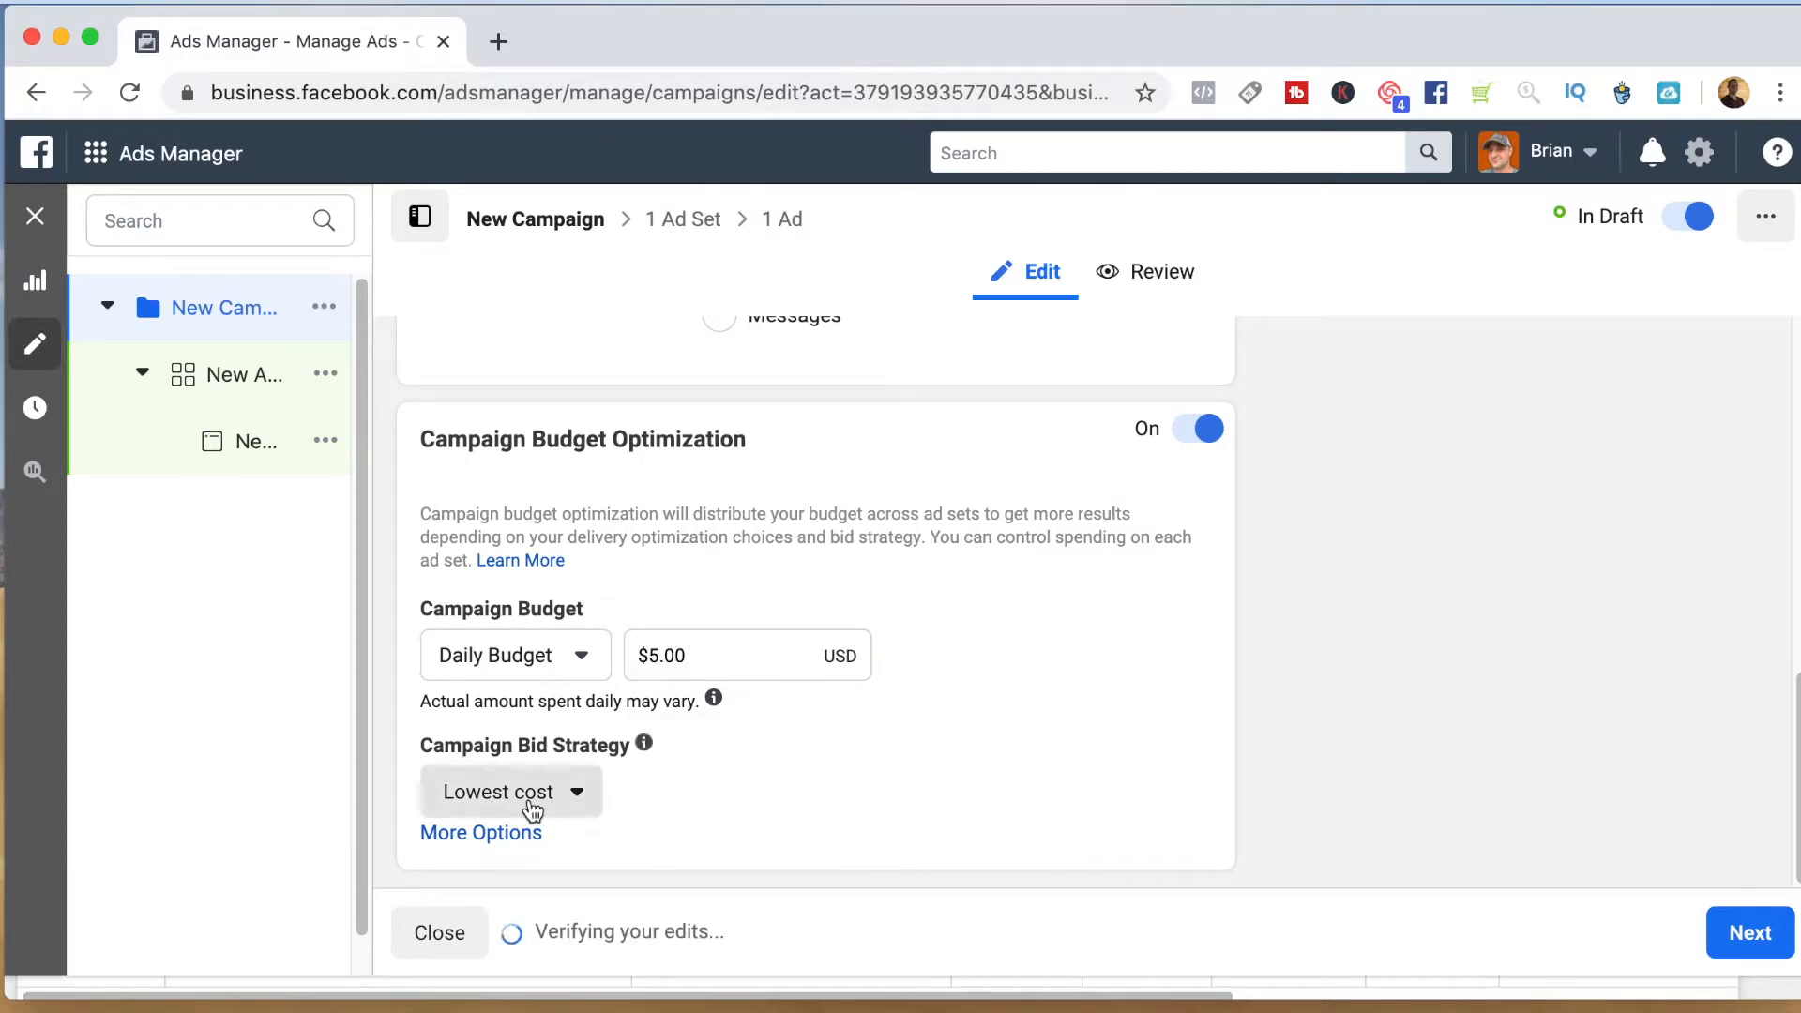
scroll(1487, 814, "up", 5)
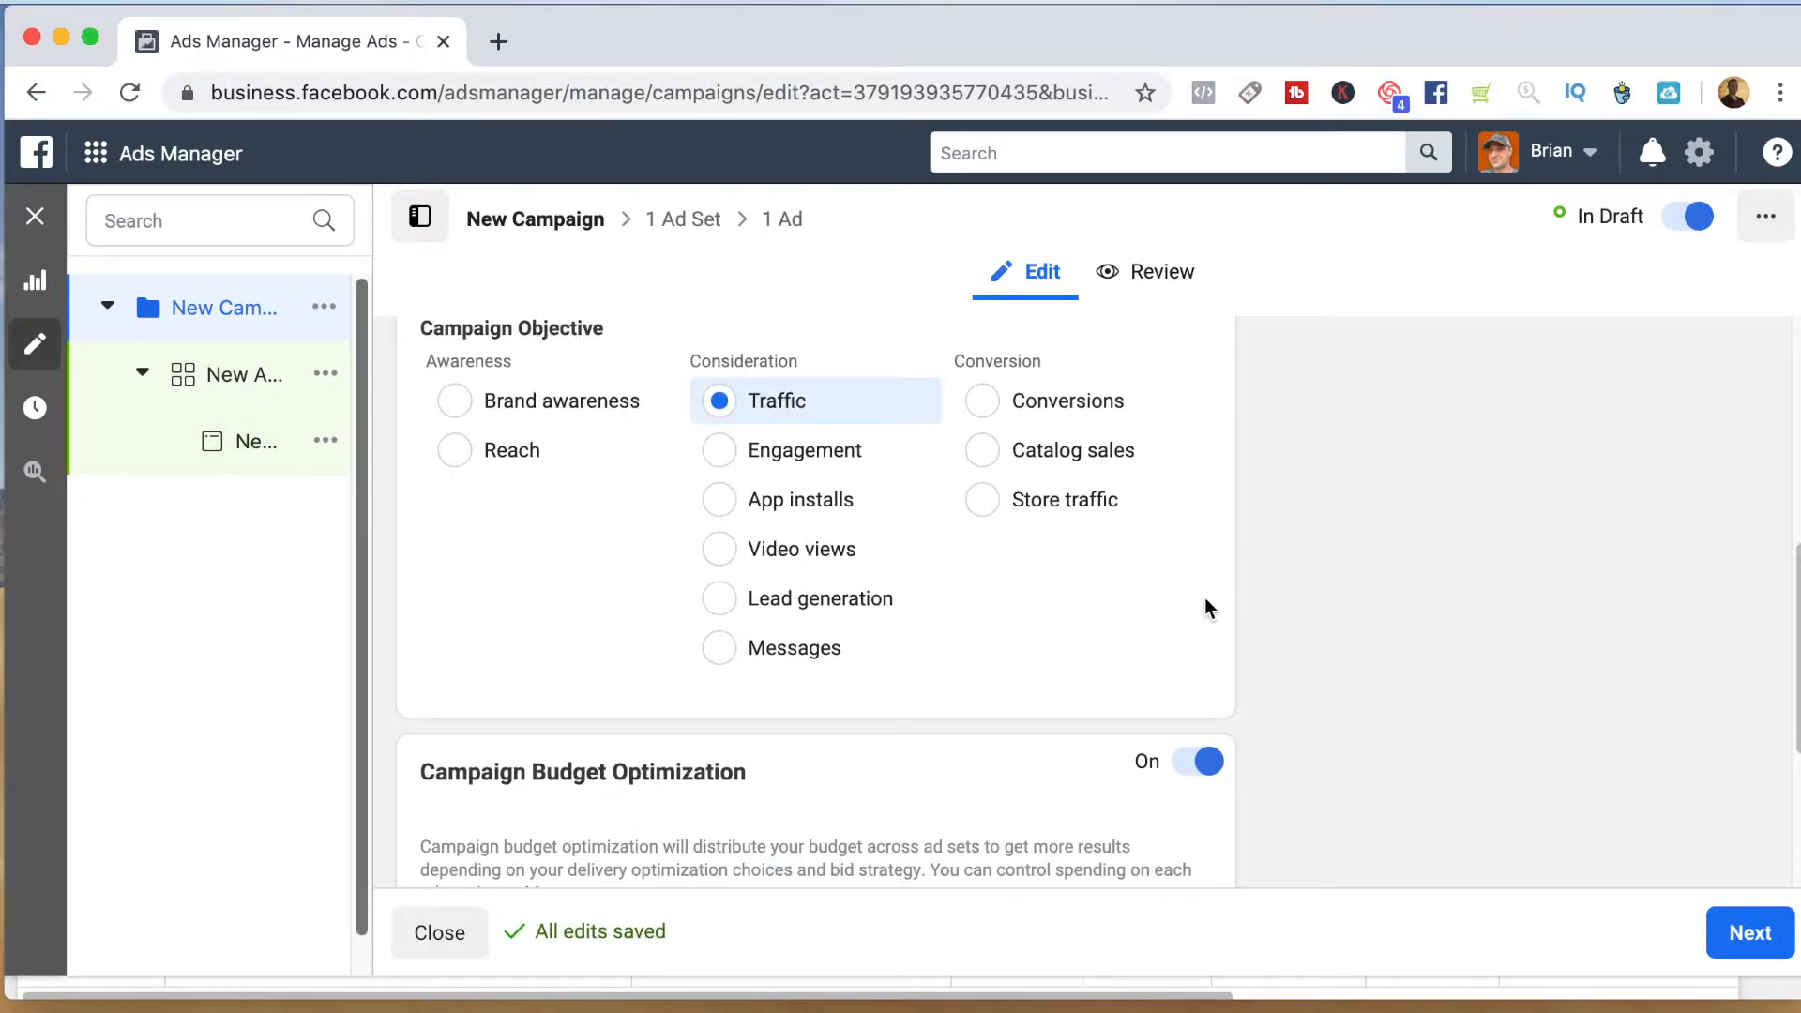
left_click(1732, 922)
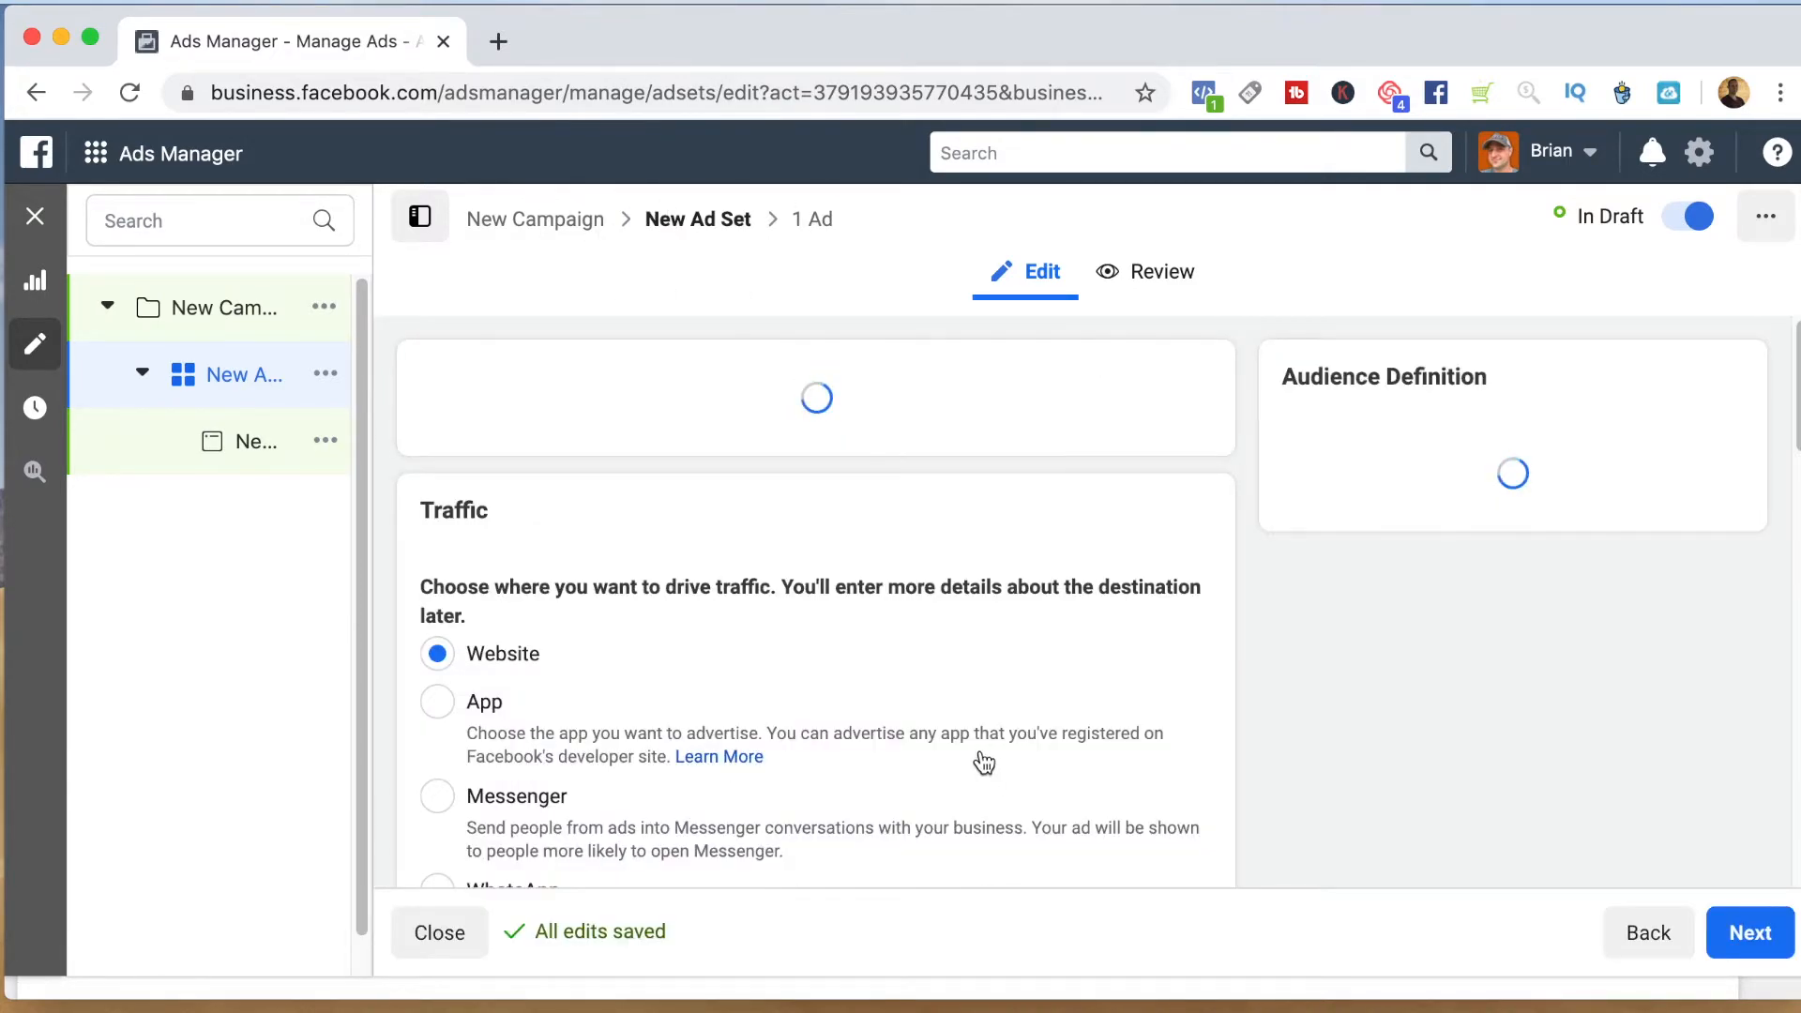
Review the ad set's audience options, from custom audiences and locations through age, gender, languages, detailed targeting and connections.
scroll(728, 557, "down", 3)
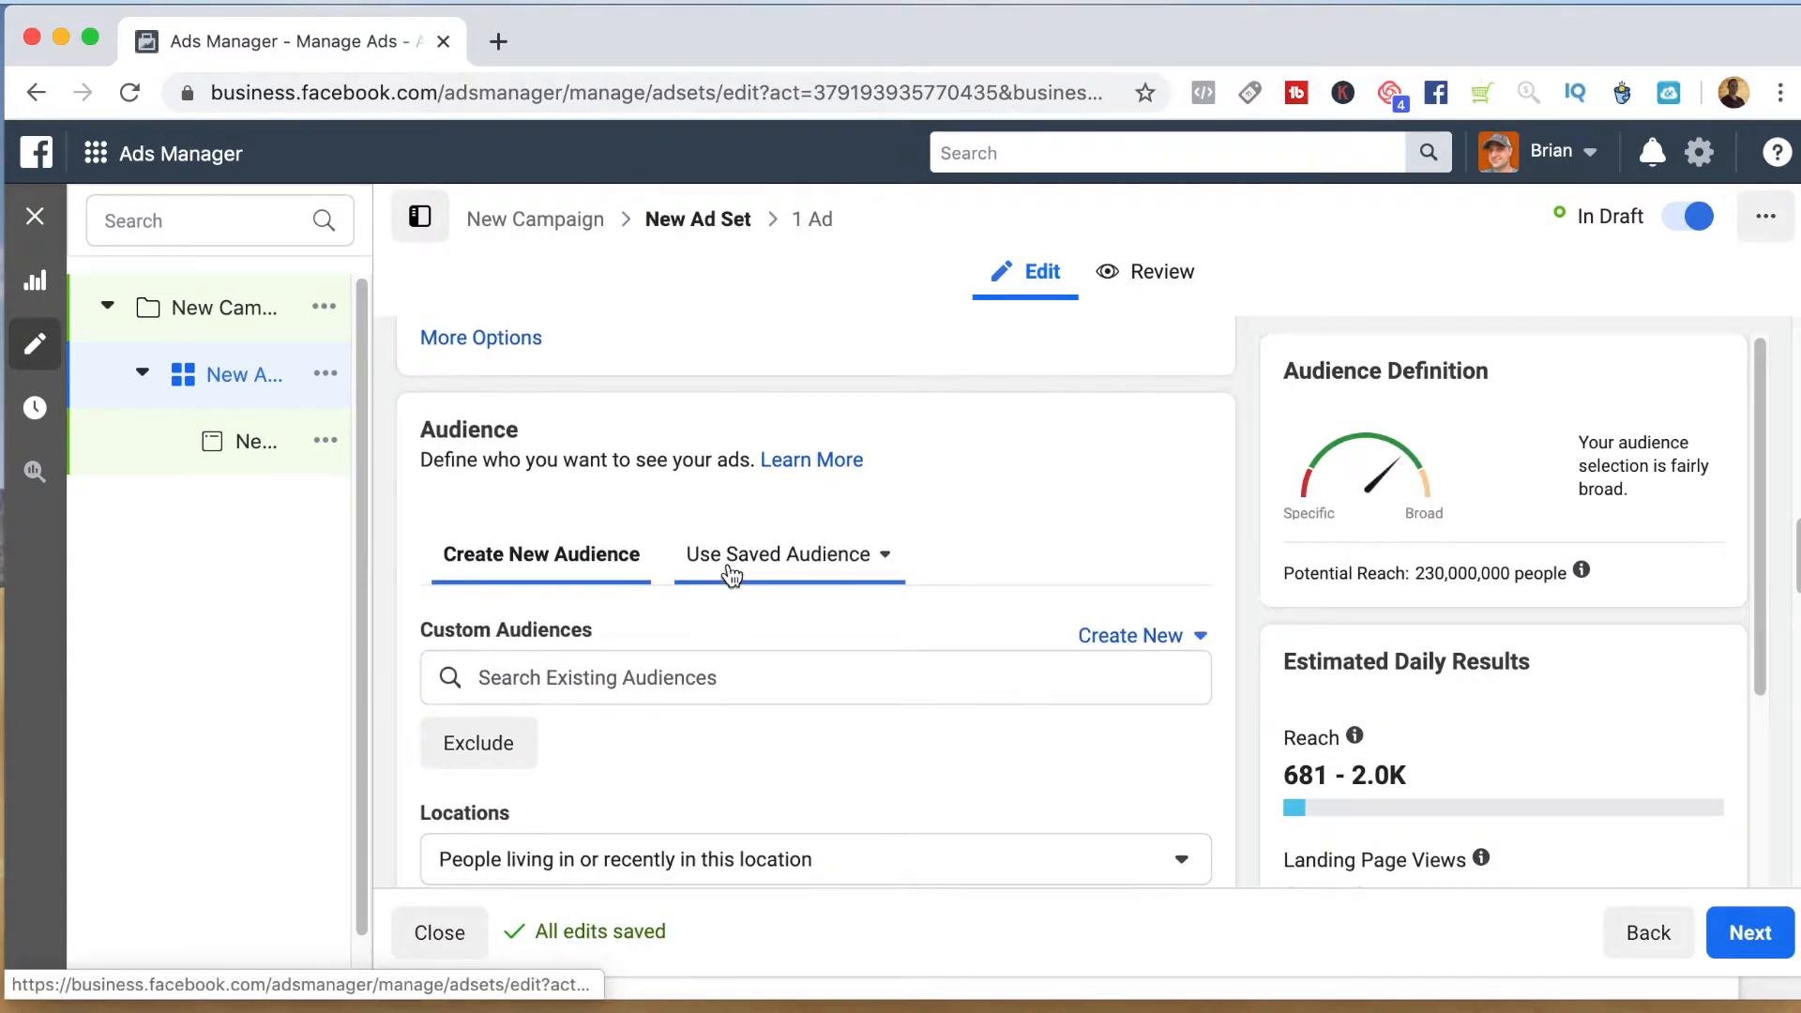
scroll(729, 578, "down", 1)
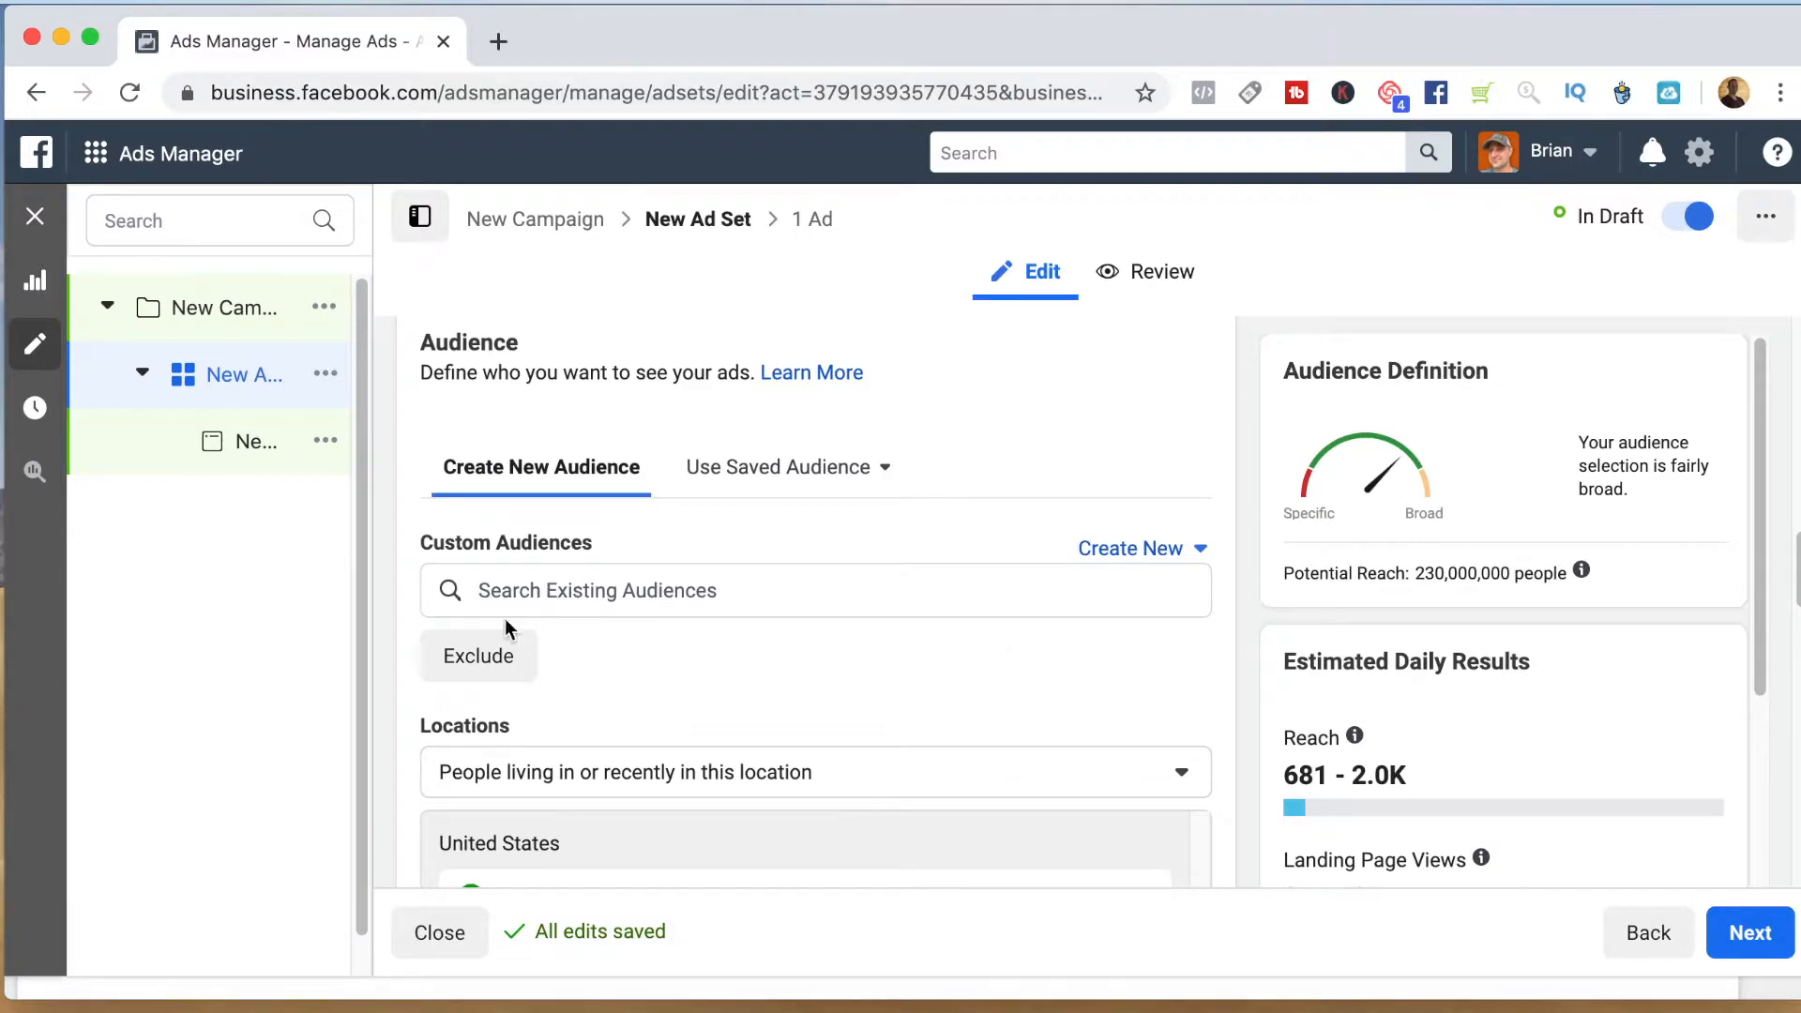
scroll(504, 618, "down", 8)
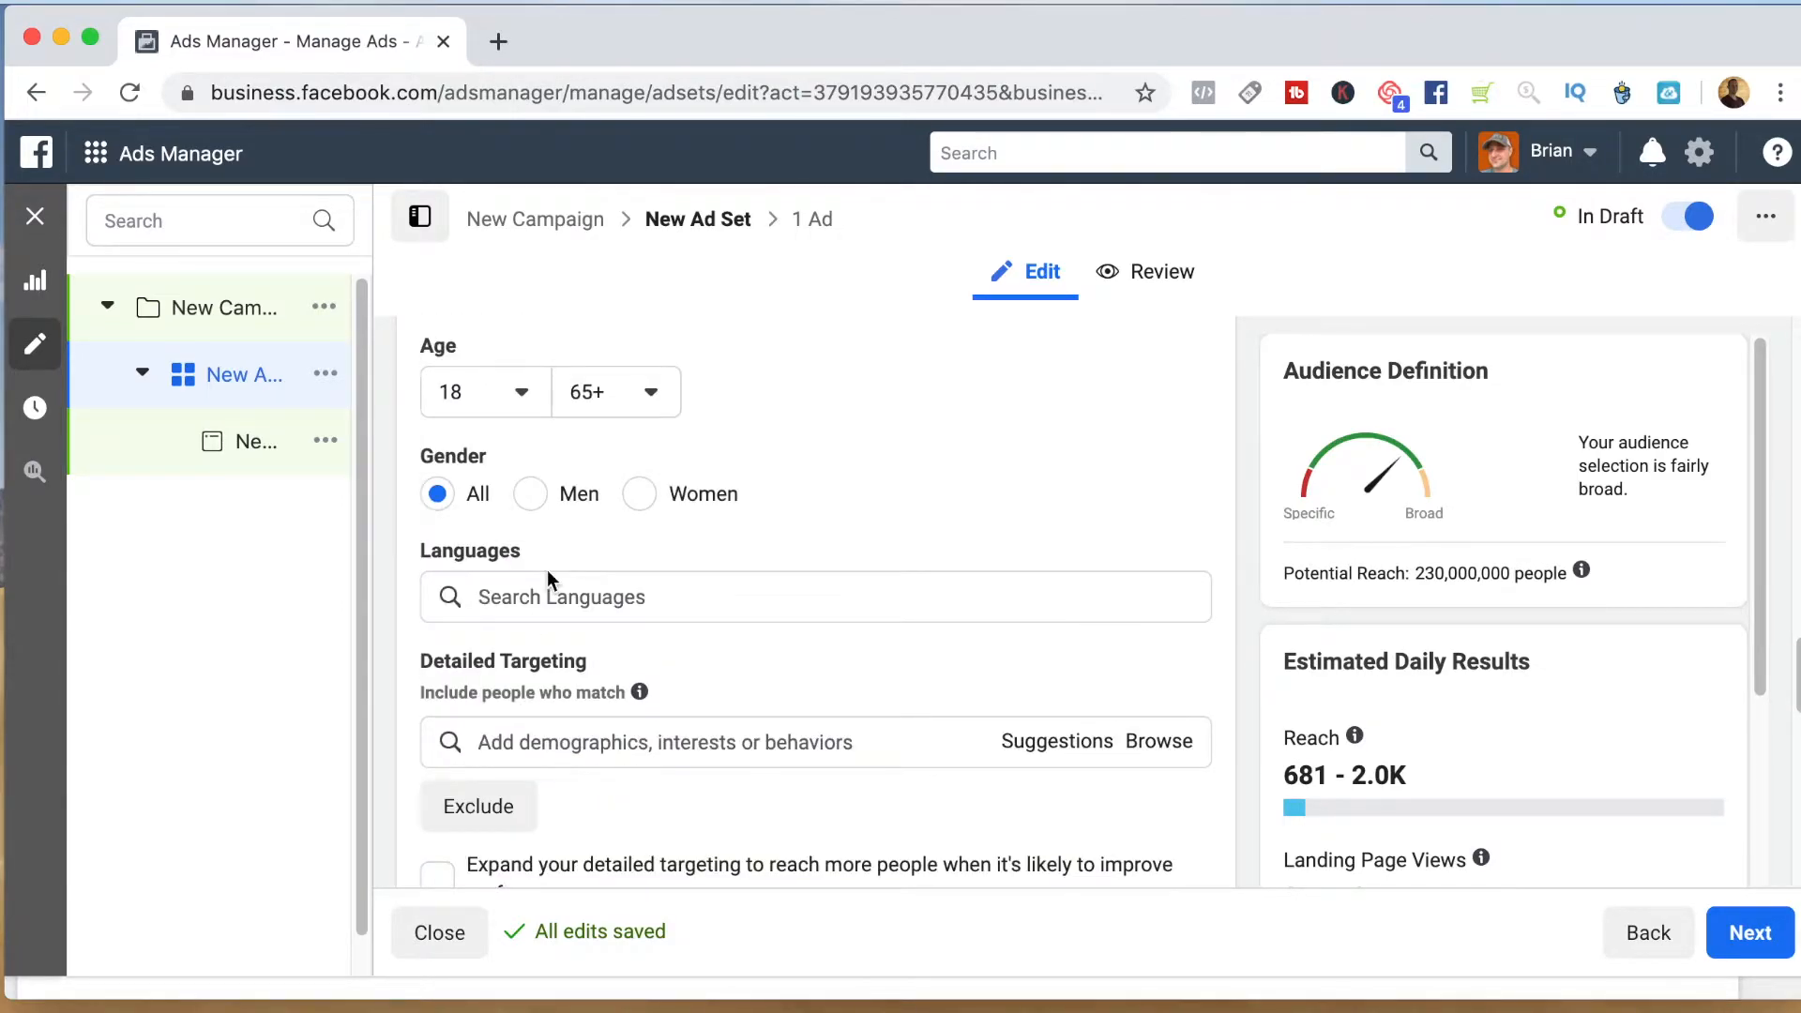
scroll(548, 570, "up", 3)
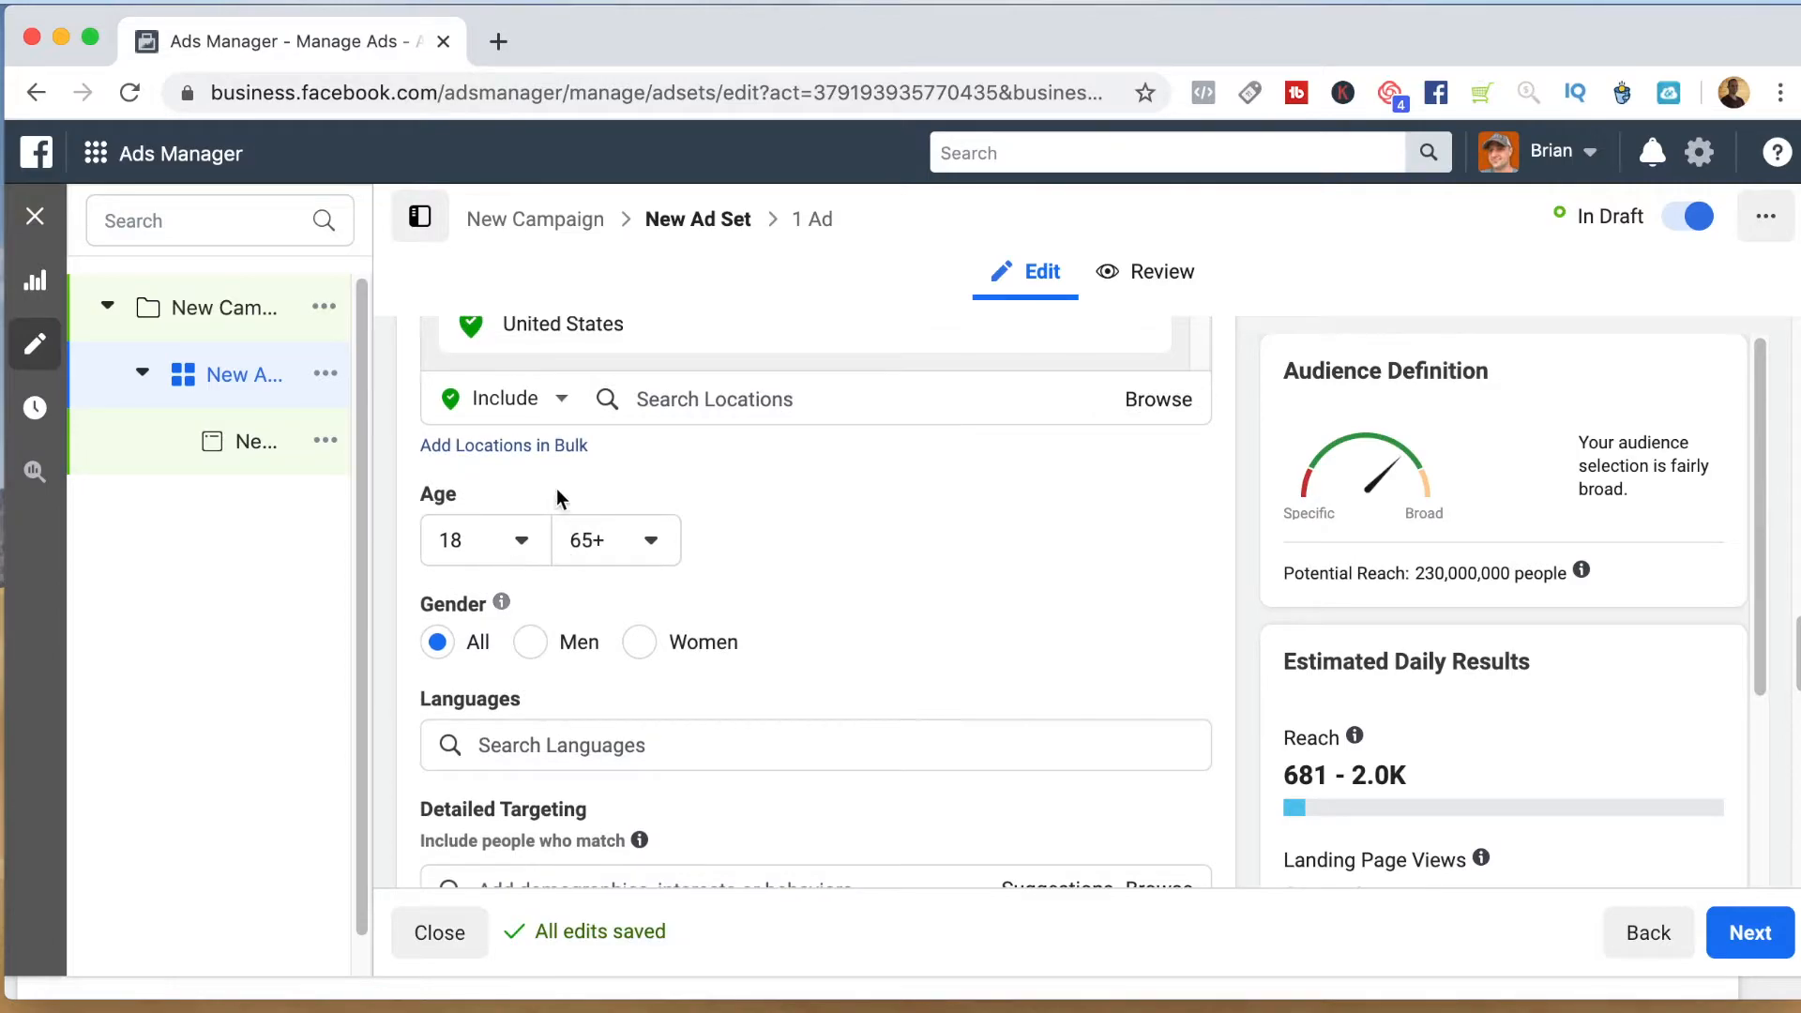
scroll(593, 518, "down", 2)
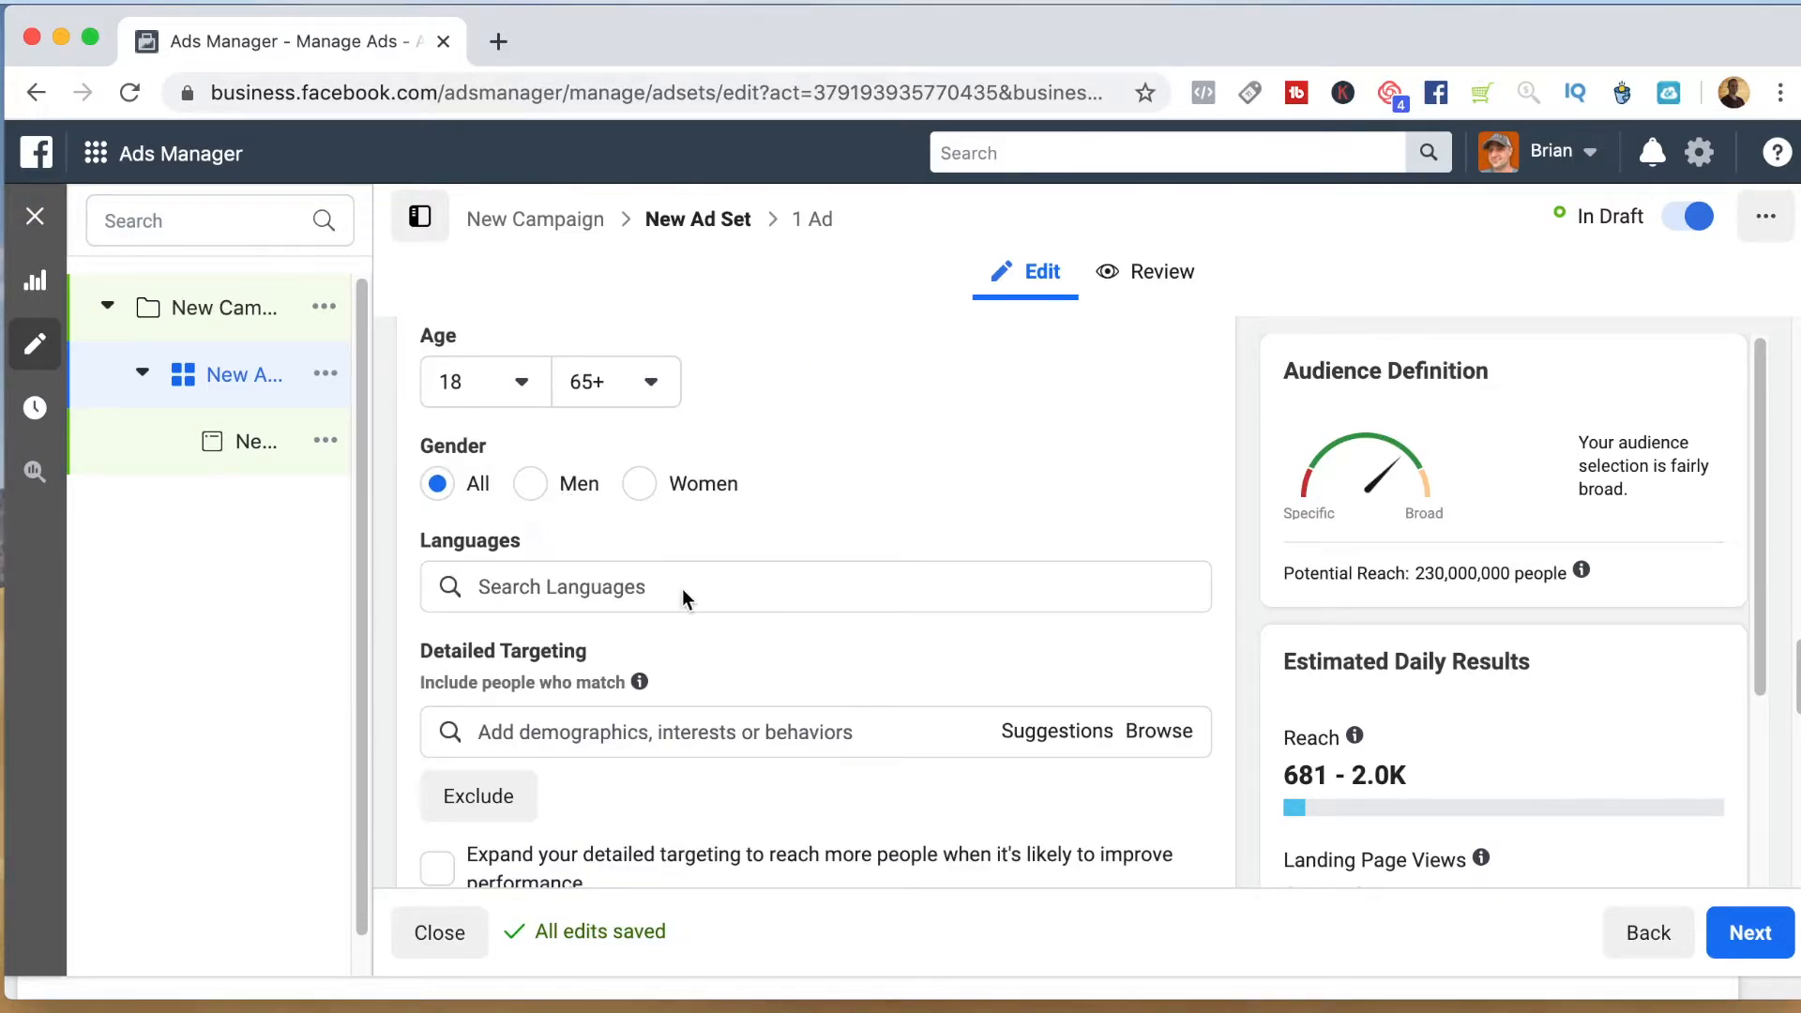
scroll(667, 559, "down", 3)
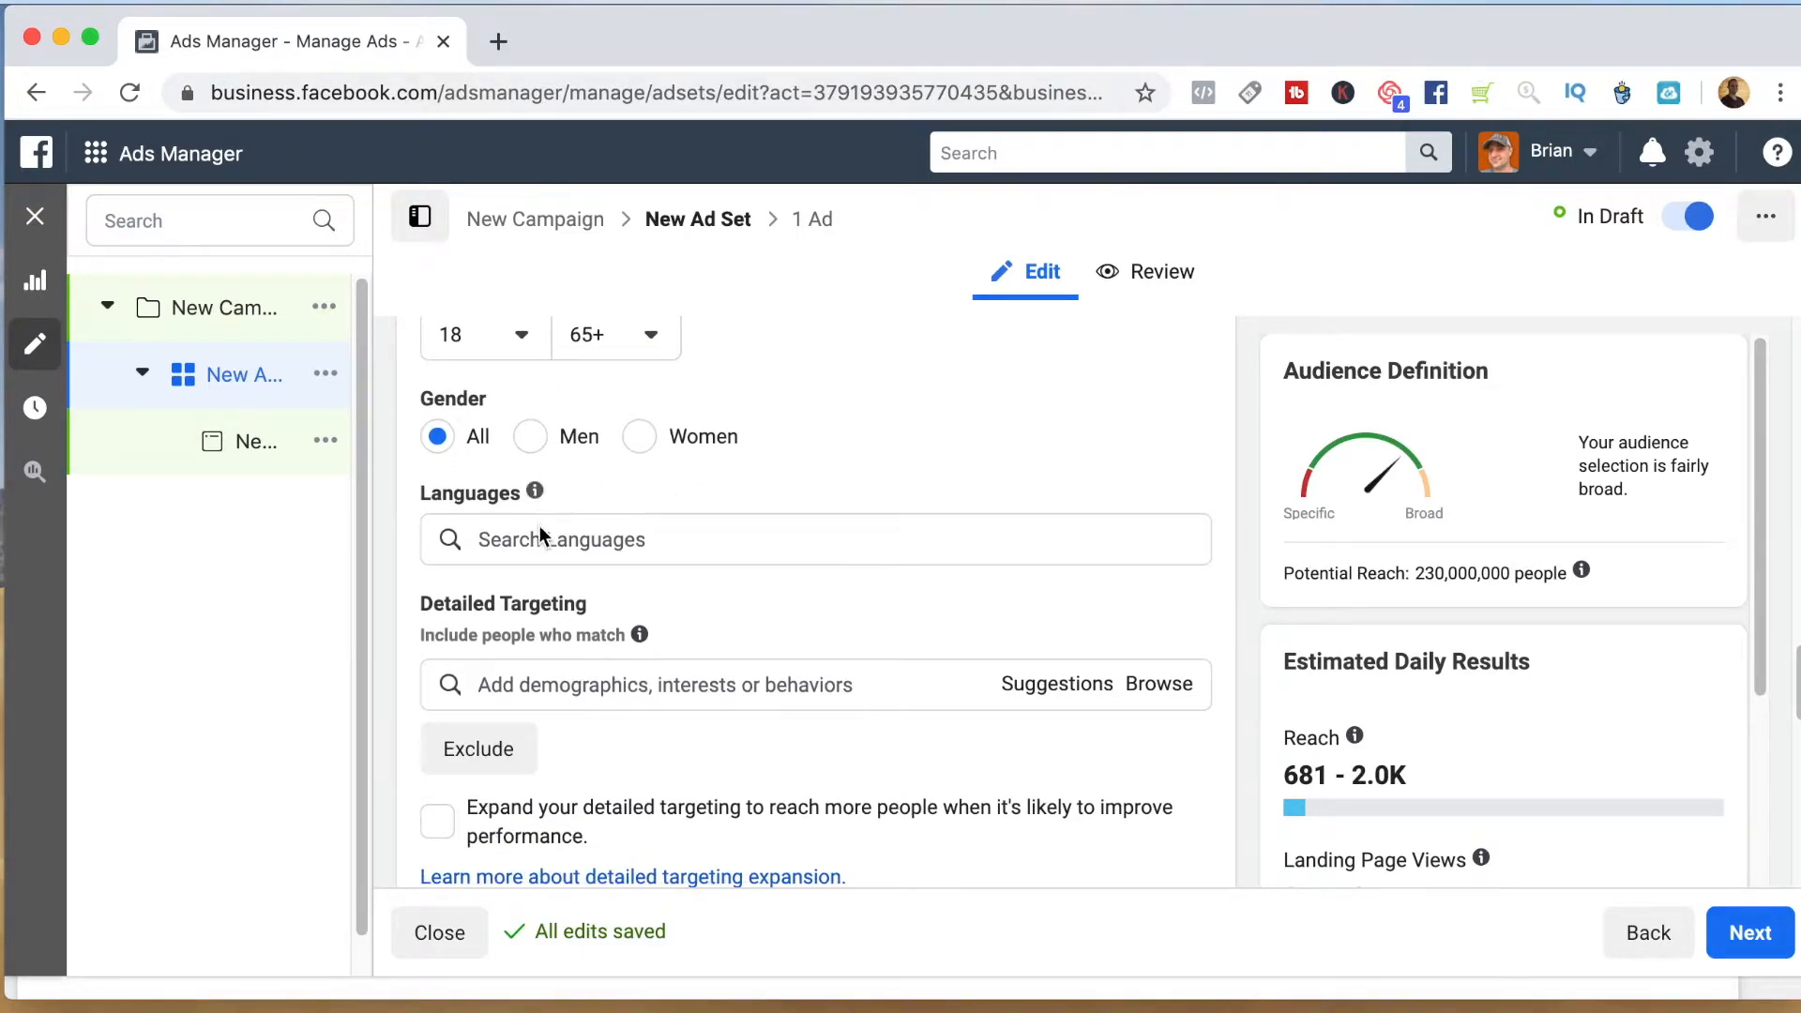
scroll(546, 608, "down", 2)
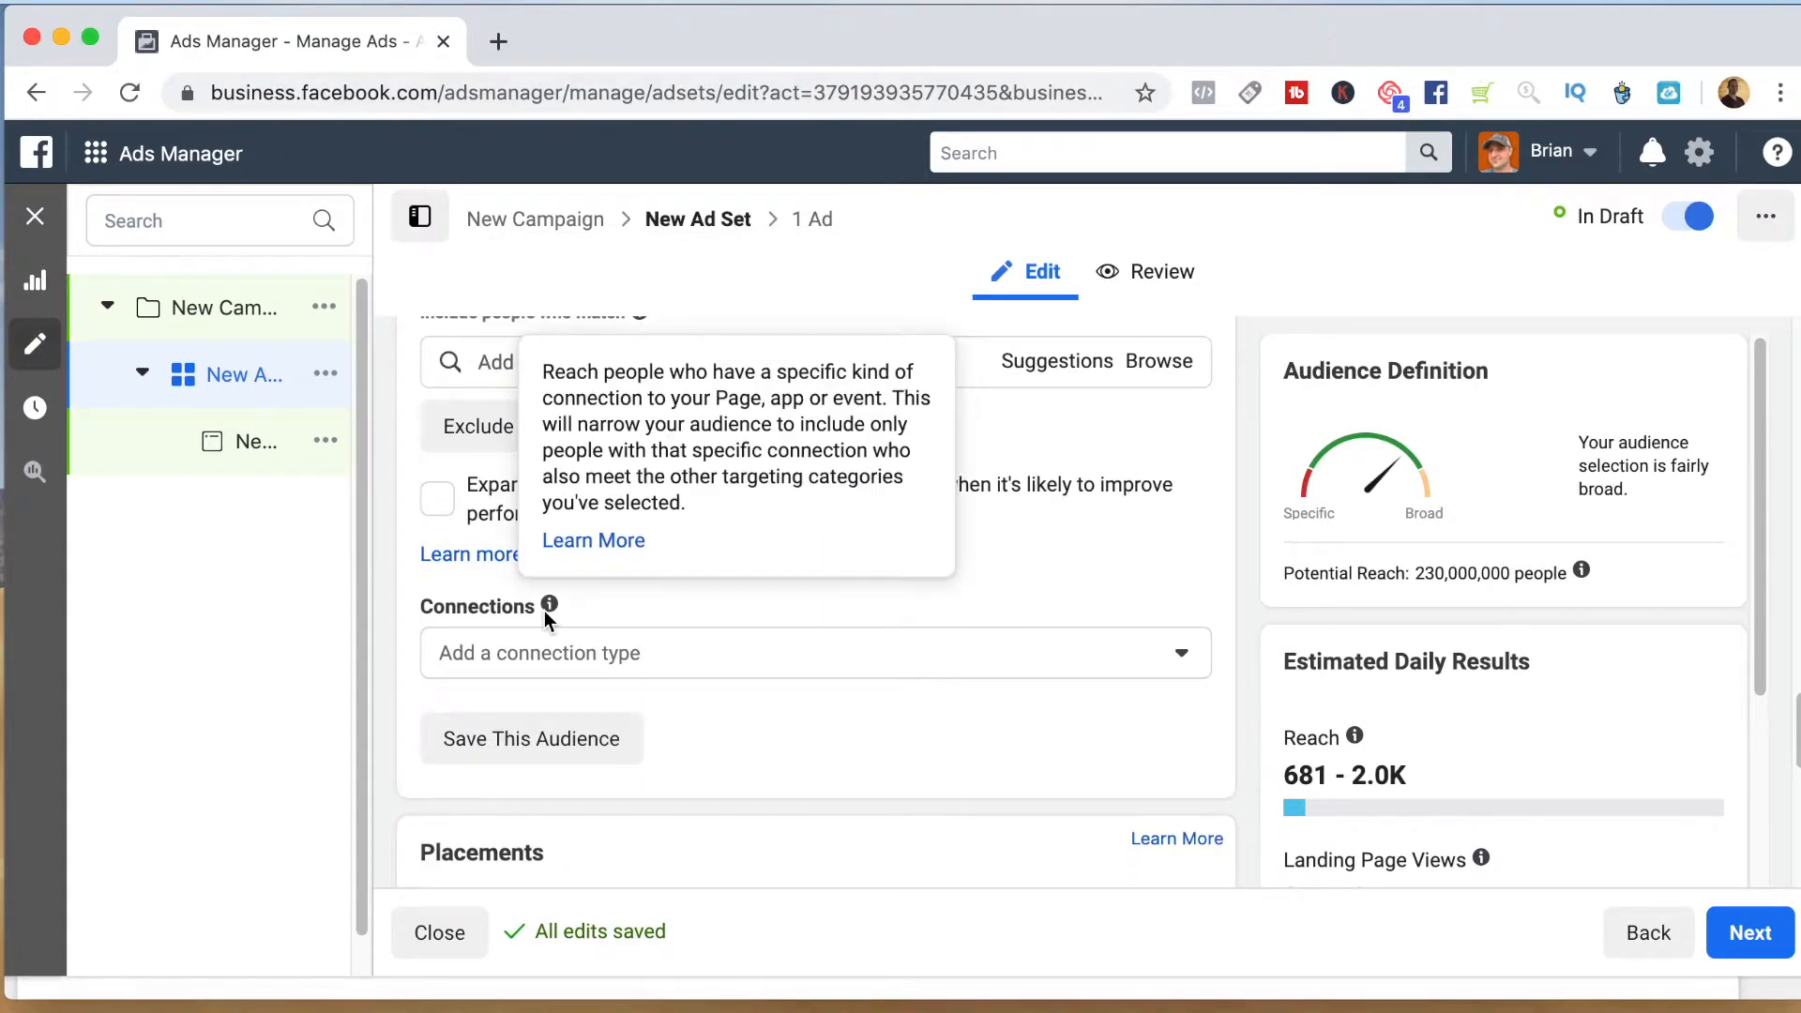
Switch the ad set to Manual Placements and deselect Instagram, Messenger and Audience Network, keeping only Facebook as the platform.
scroll(544, 610, "down", 4)
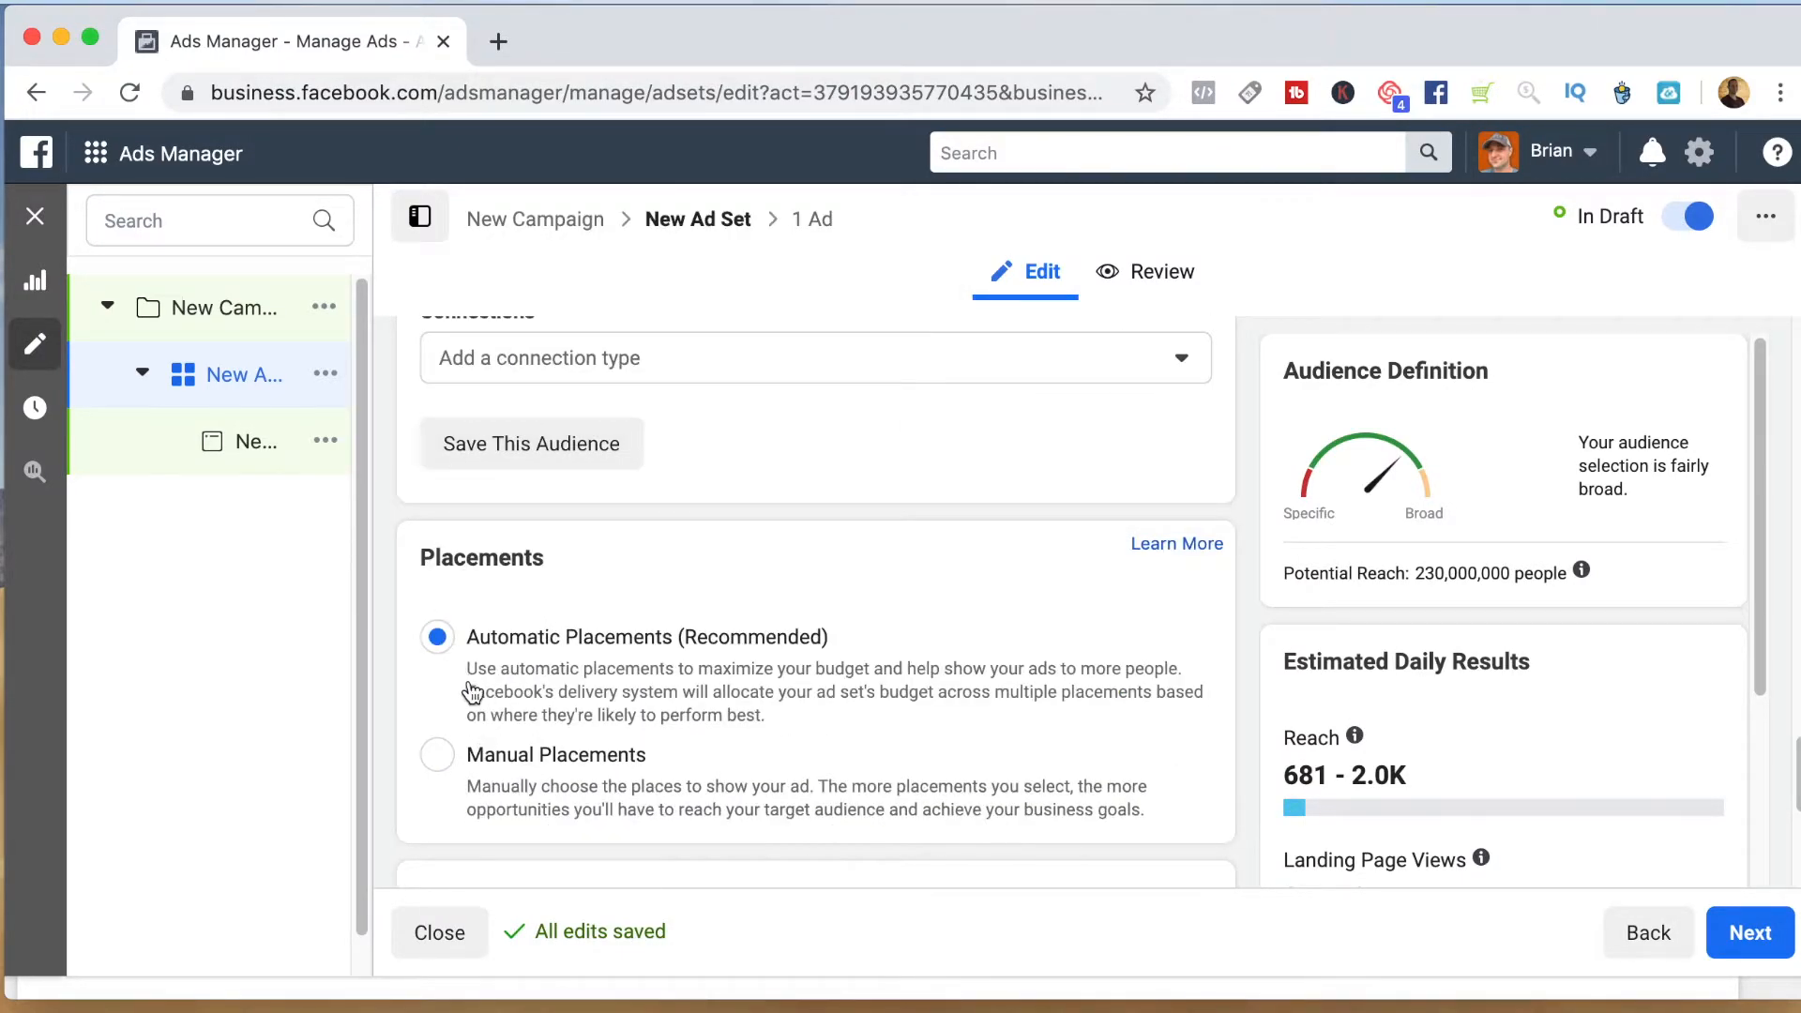
scroll(471, 647, "down", 1)
scroll(471, 658, "down", 1)
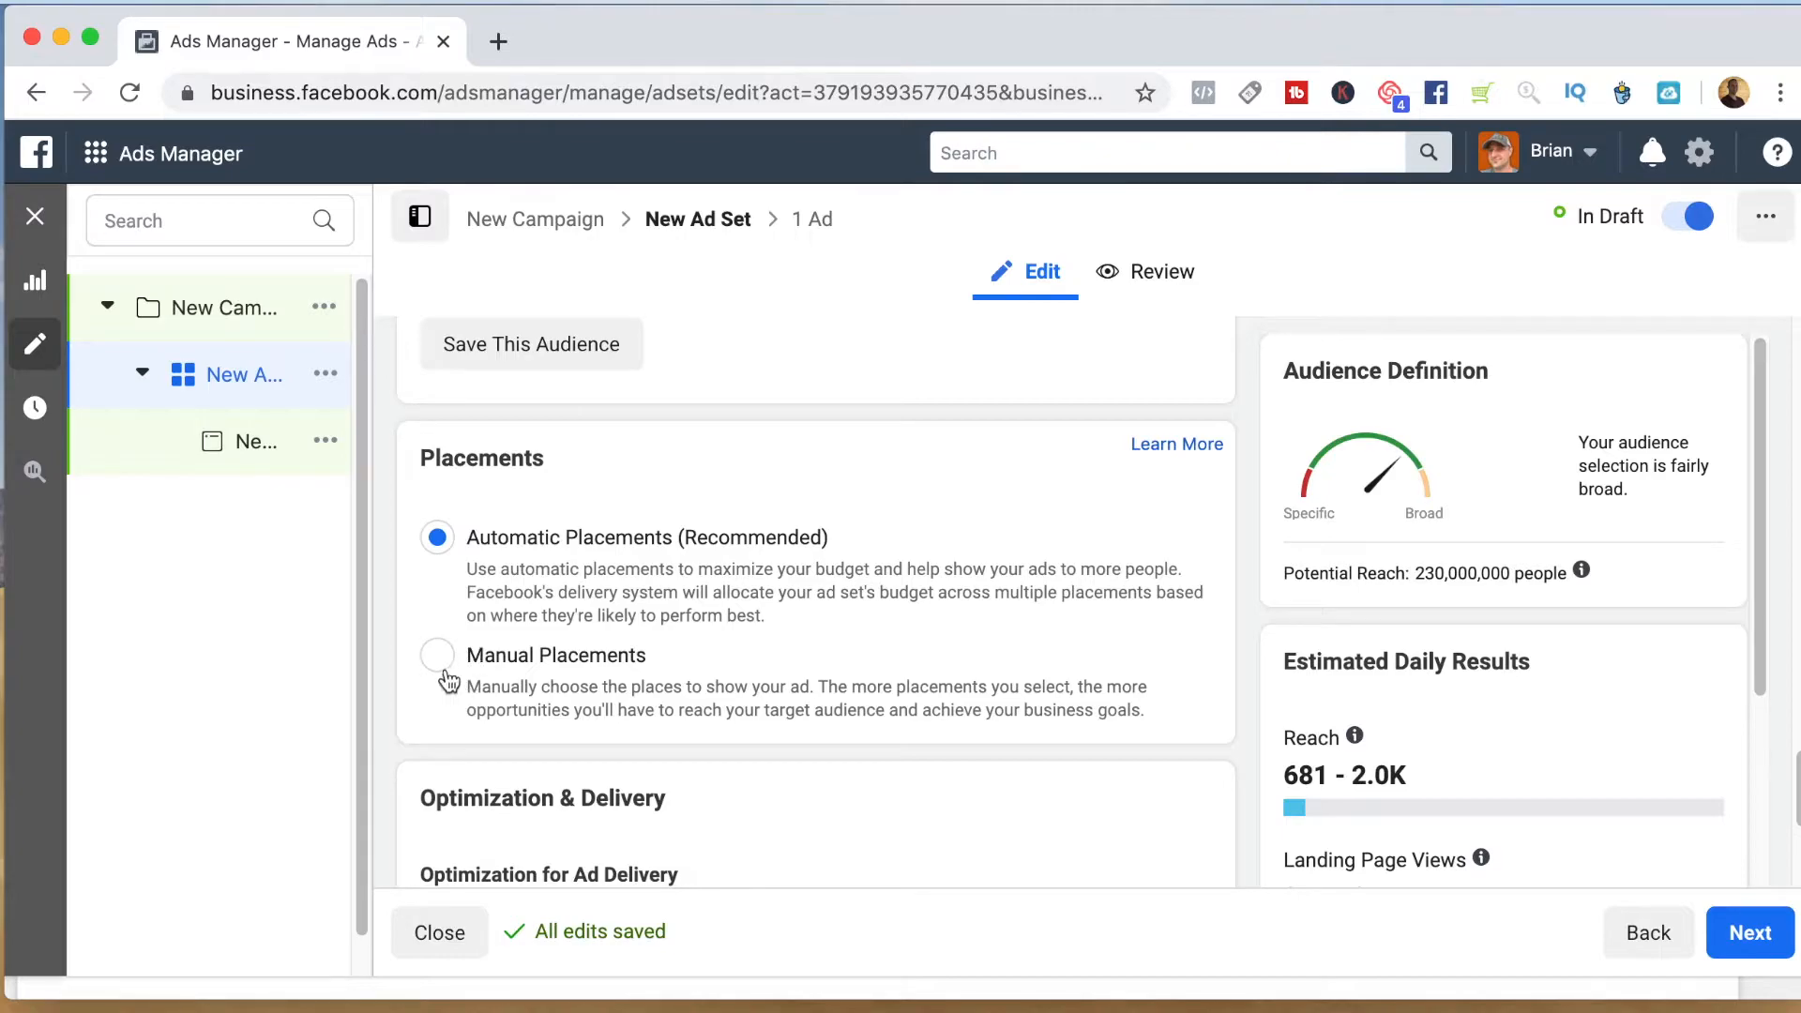
left_click(438, 655)
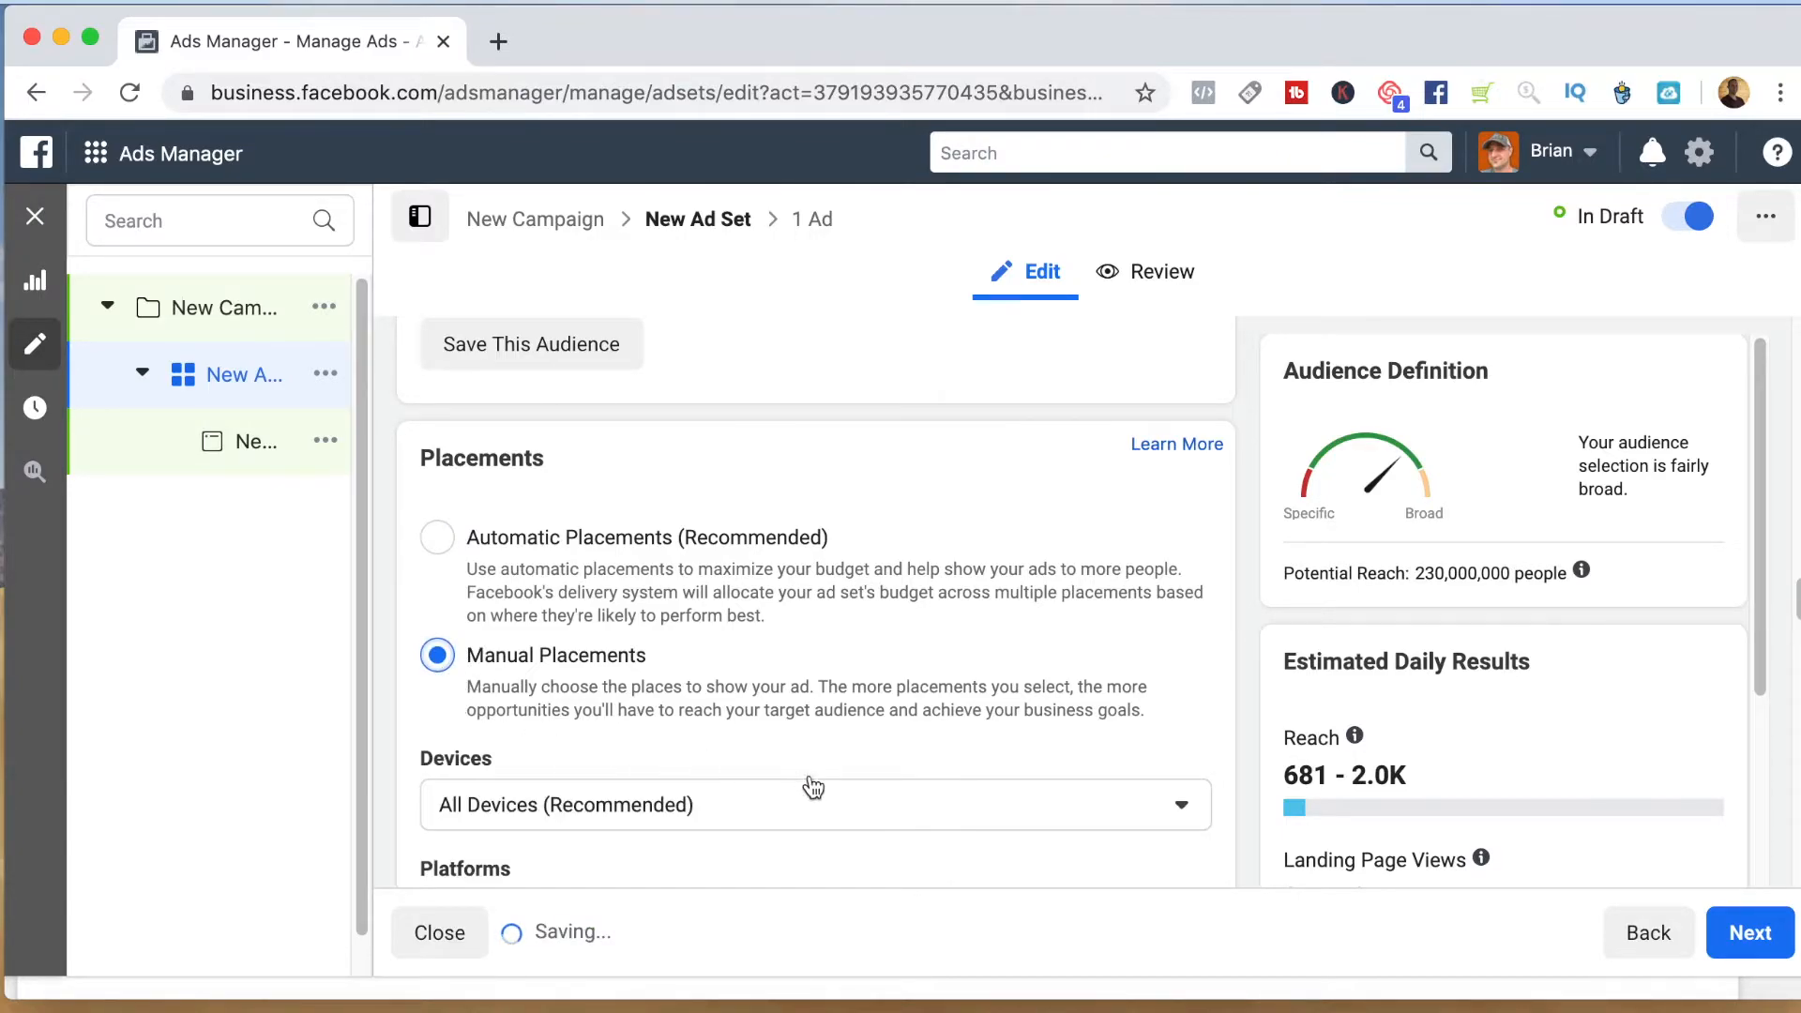
scroll(1182, 731, "down", 2)
scroll(1070, 747, "down", 1)
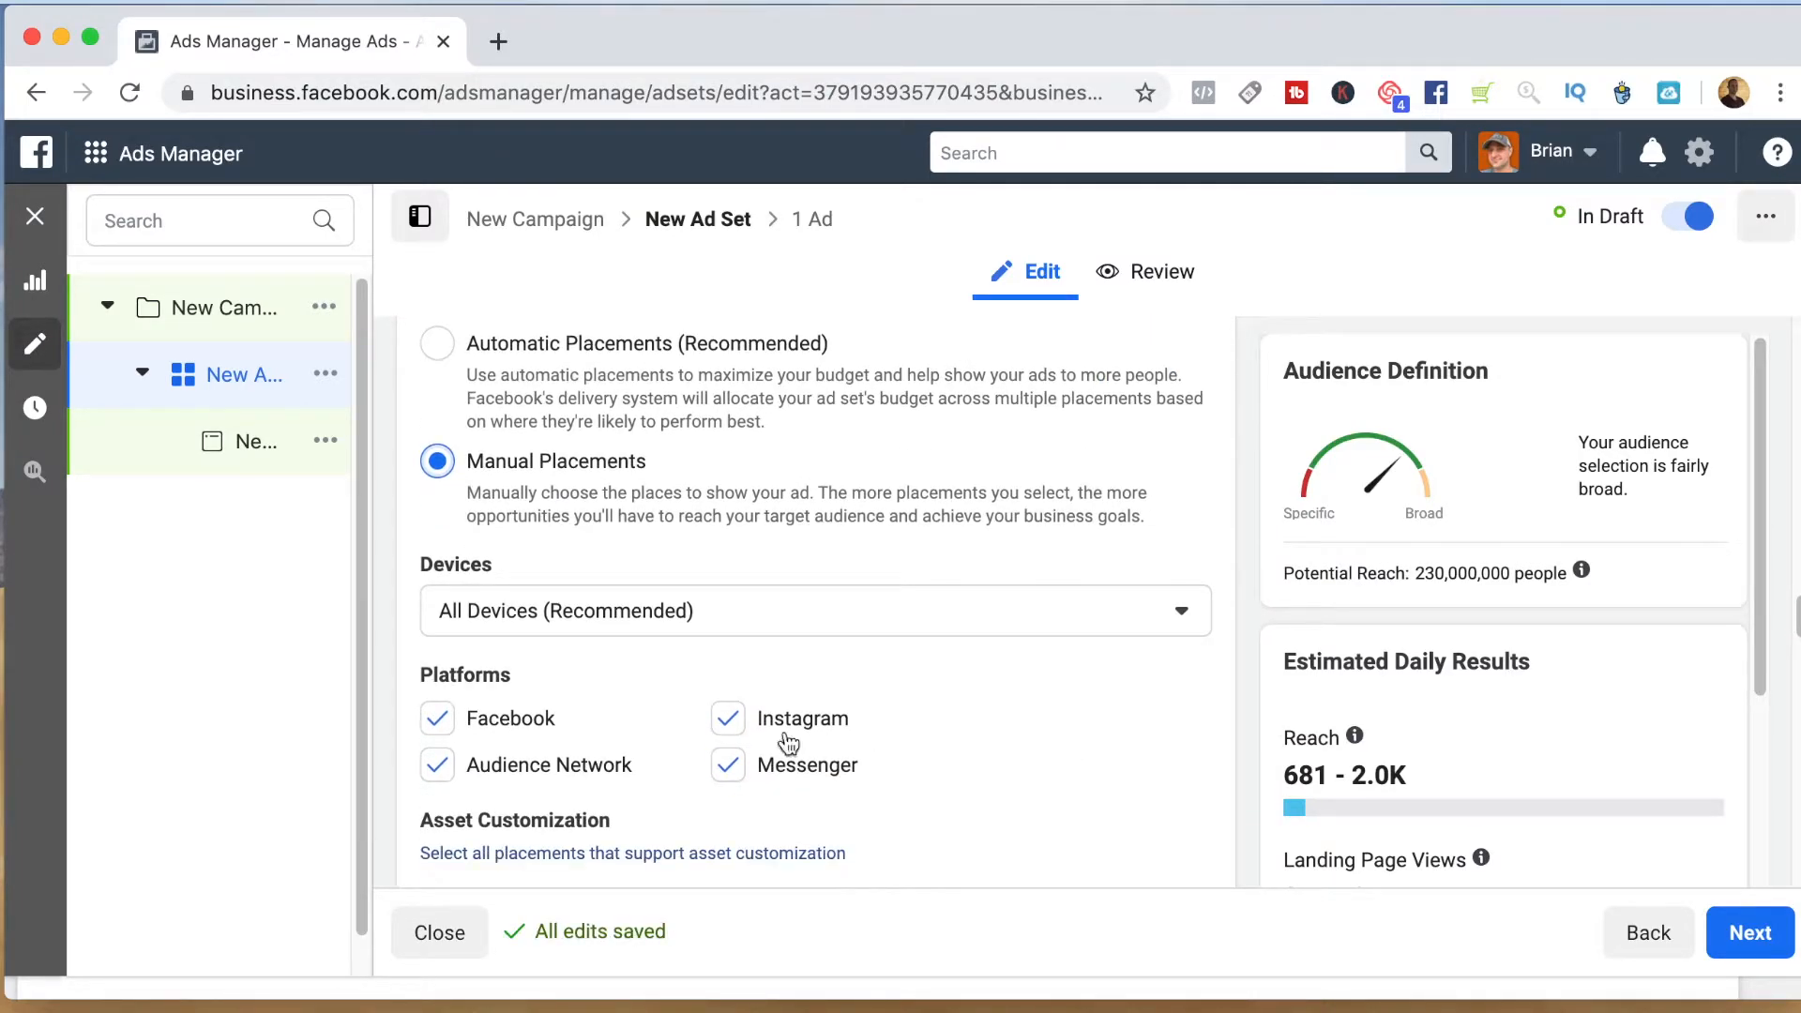
left_click(728, 719)
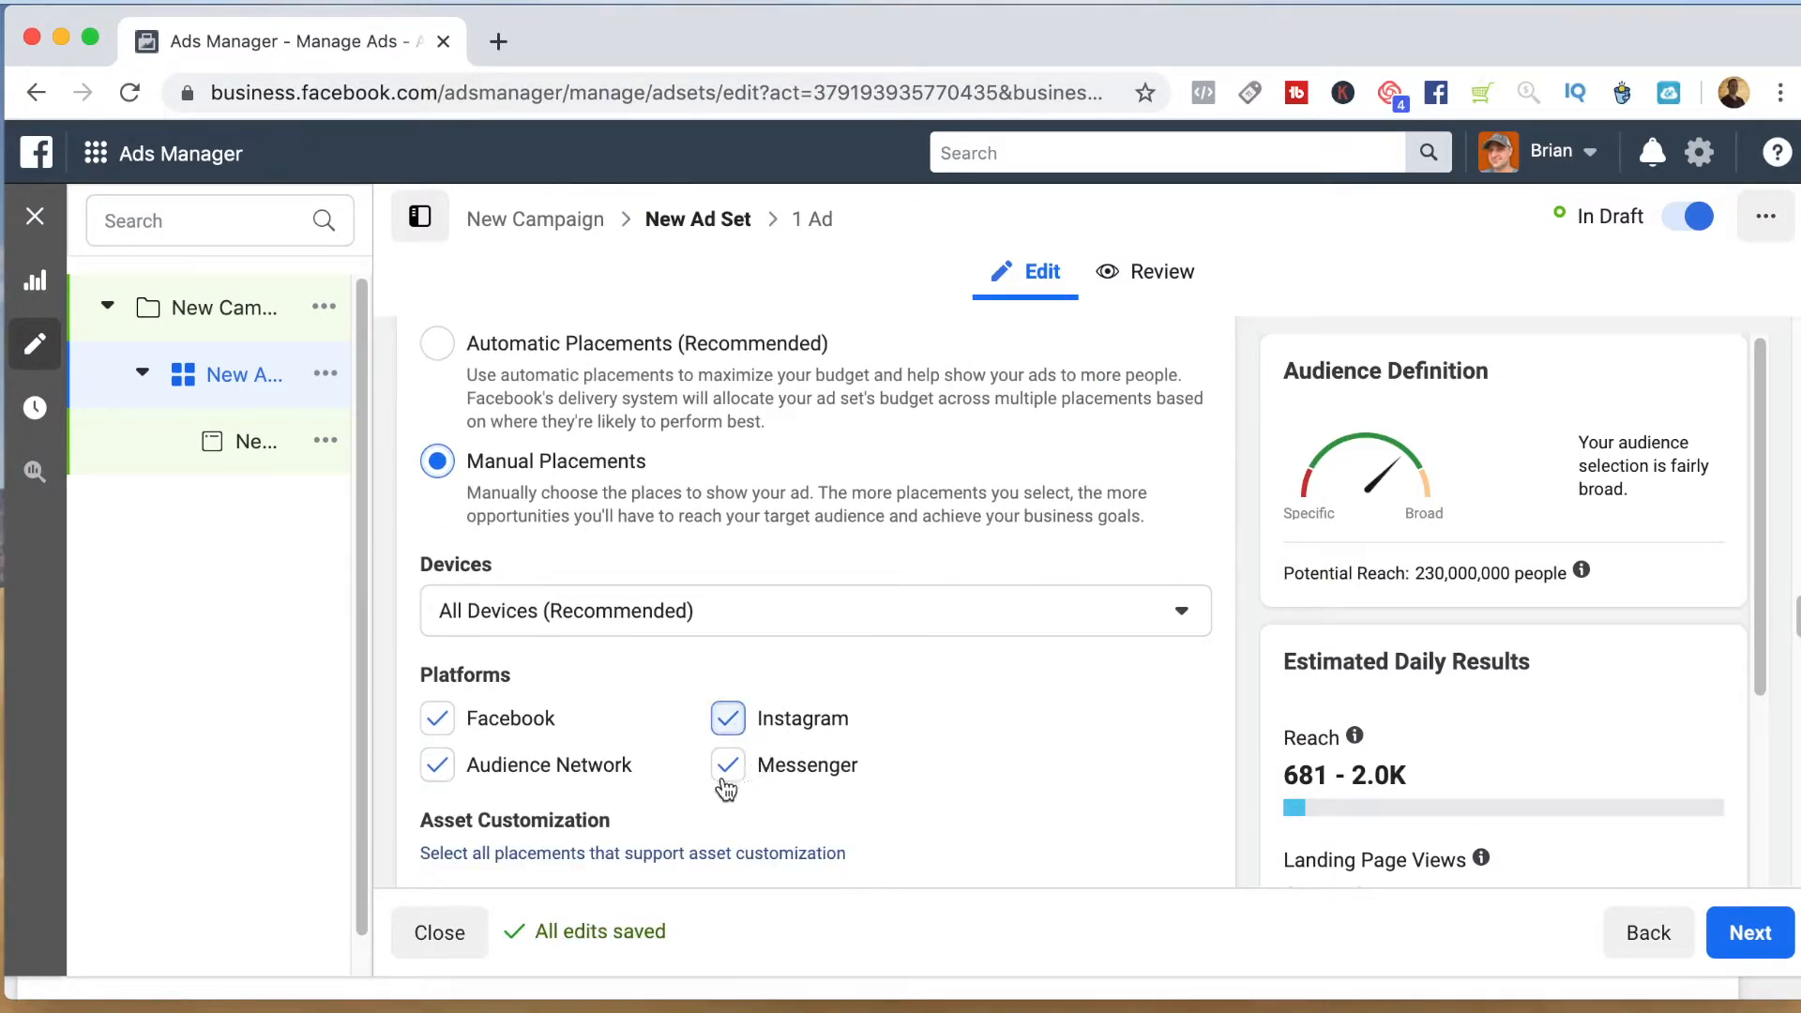
left_click(437, 765)
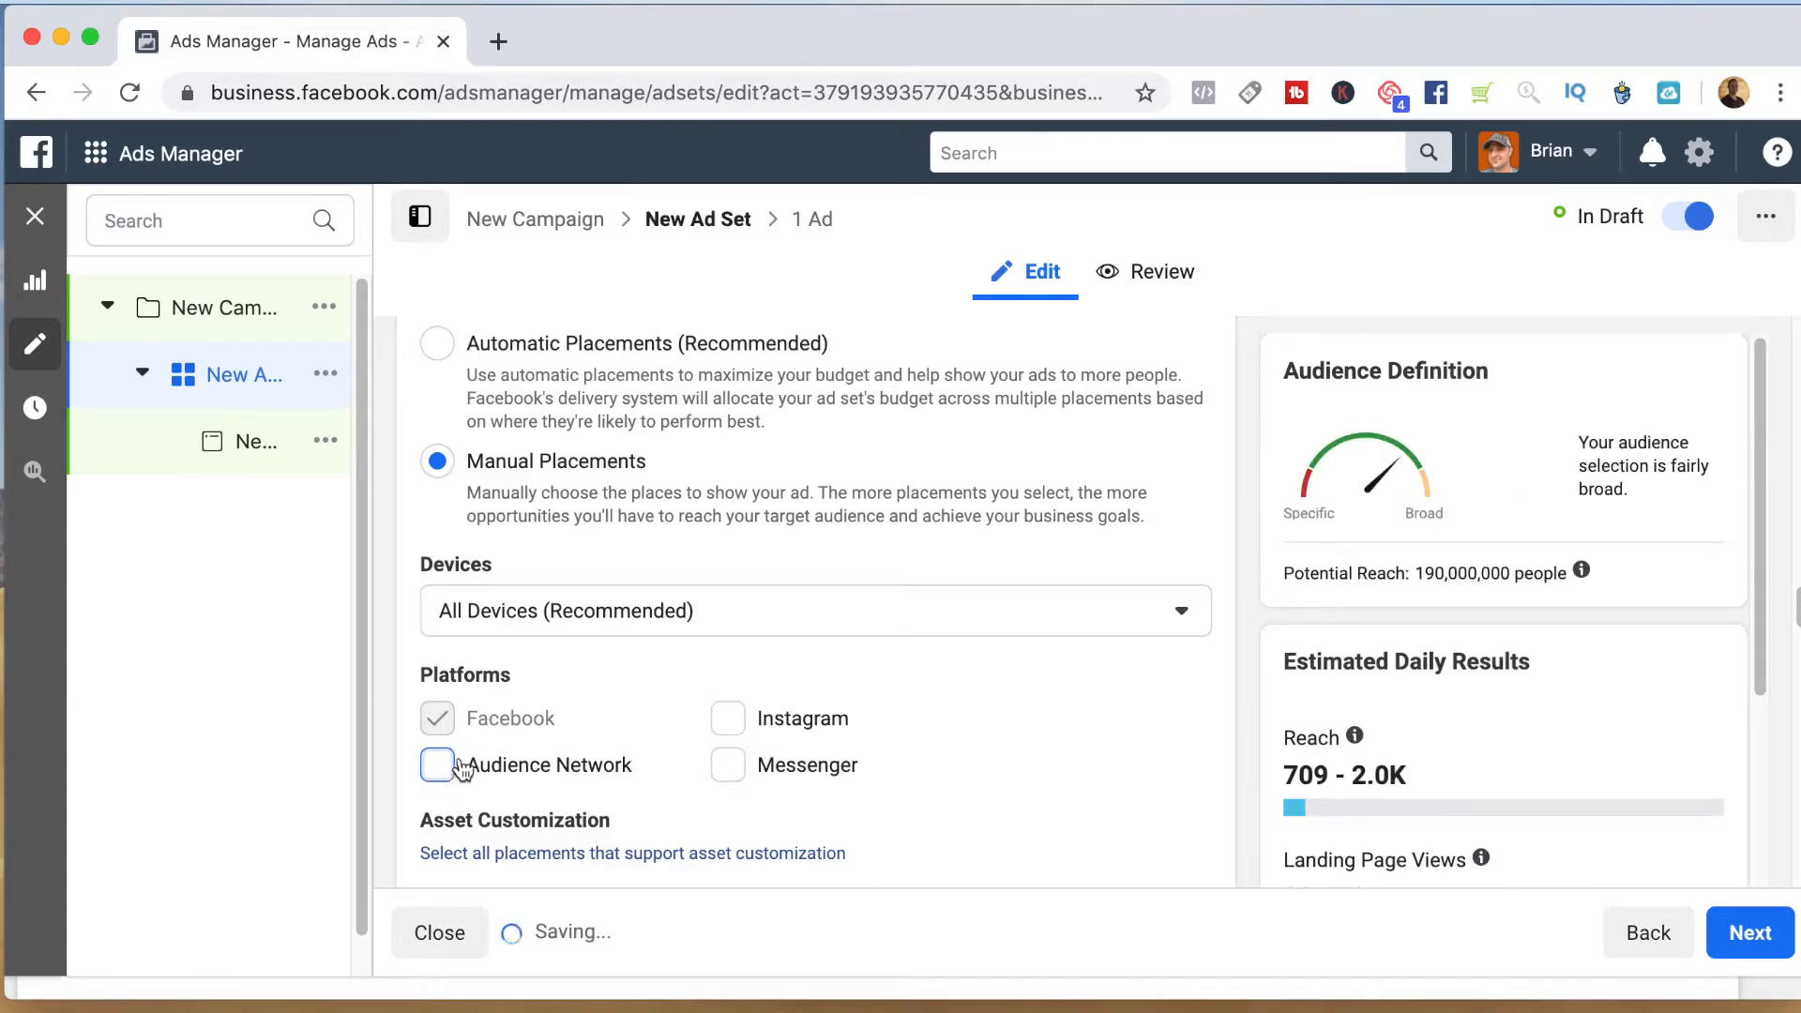
Deselect Facebook Marketplace, Video Feeds, Right Column and Groups Feed under the Feeds placements, keeping Facebook News Feed.
scroll(768, 691, "down", 5)
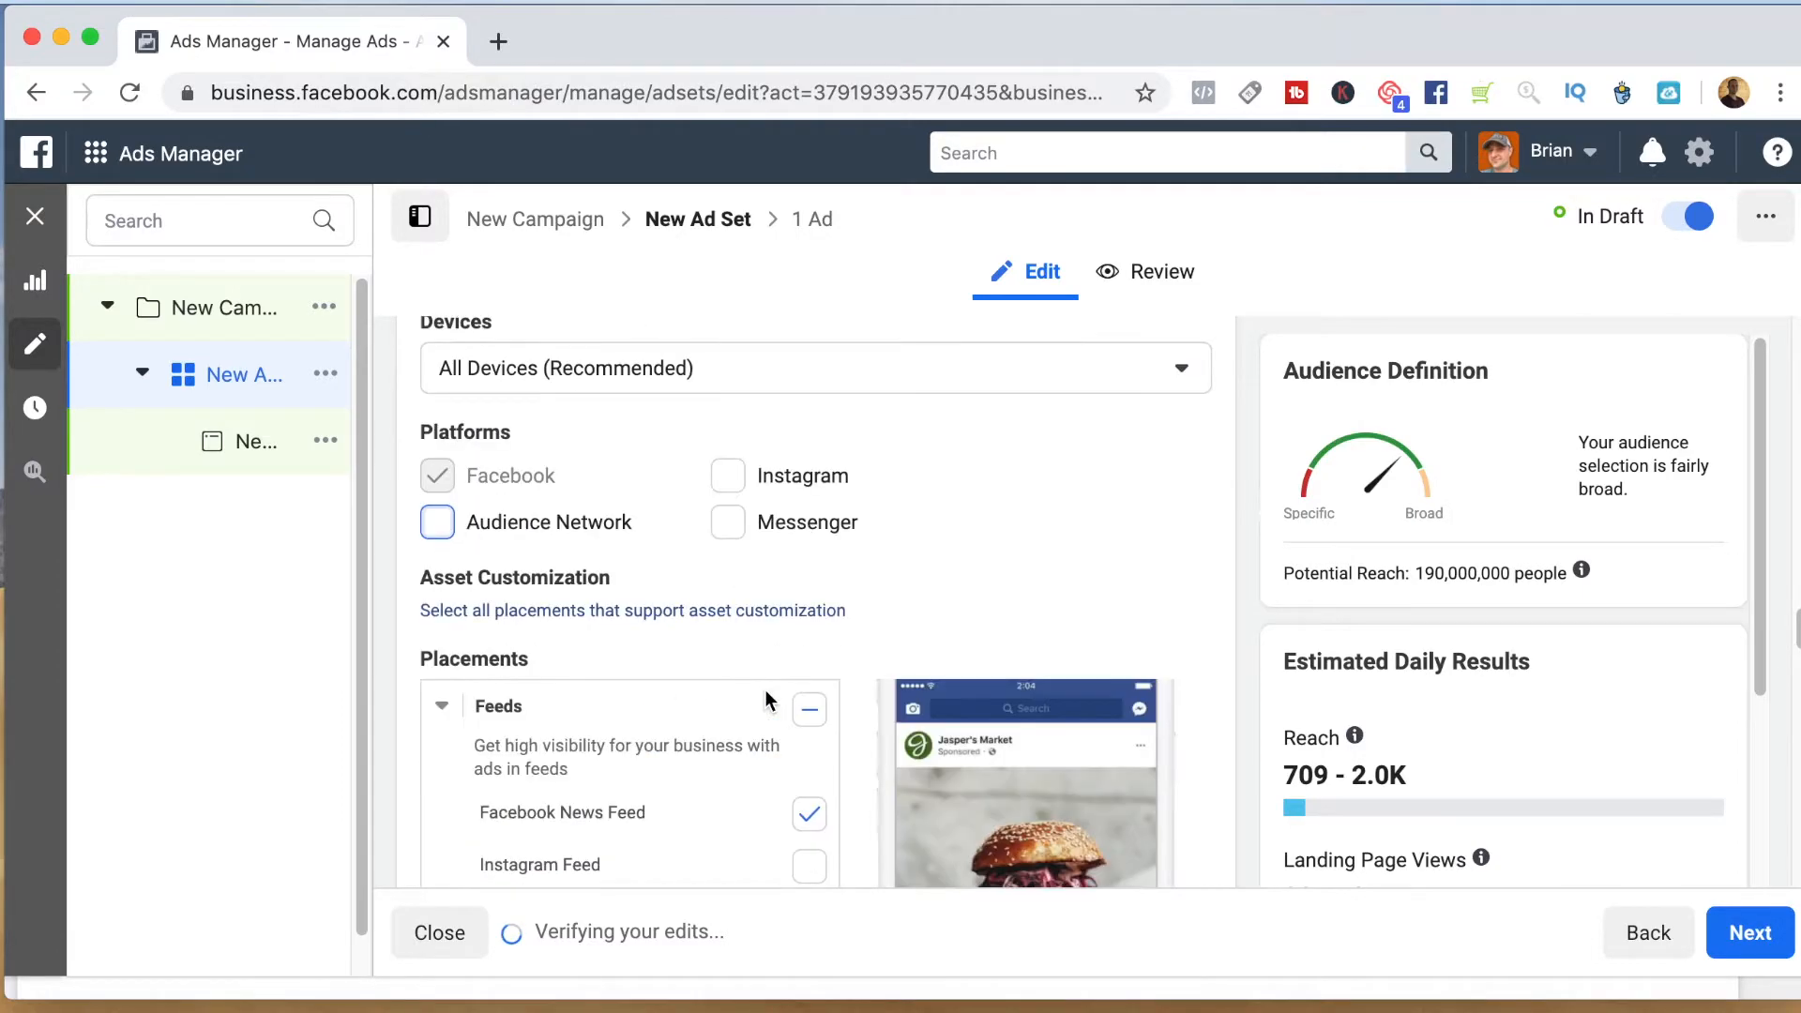
scroll(917, 578, "down", 1)
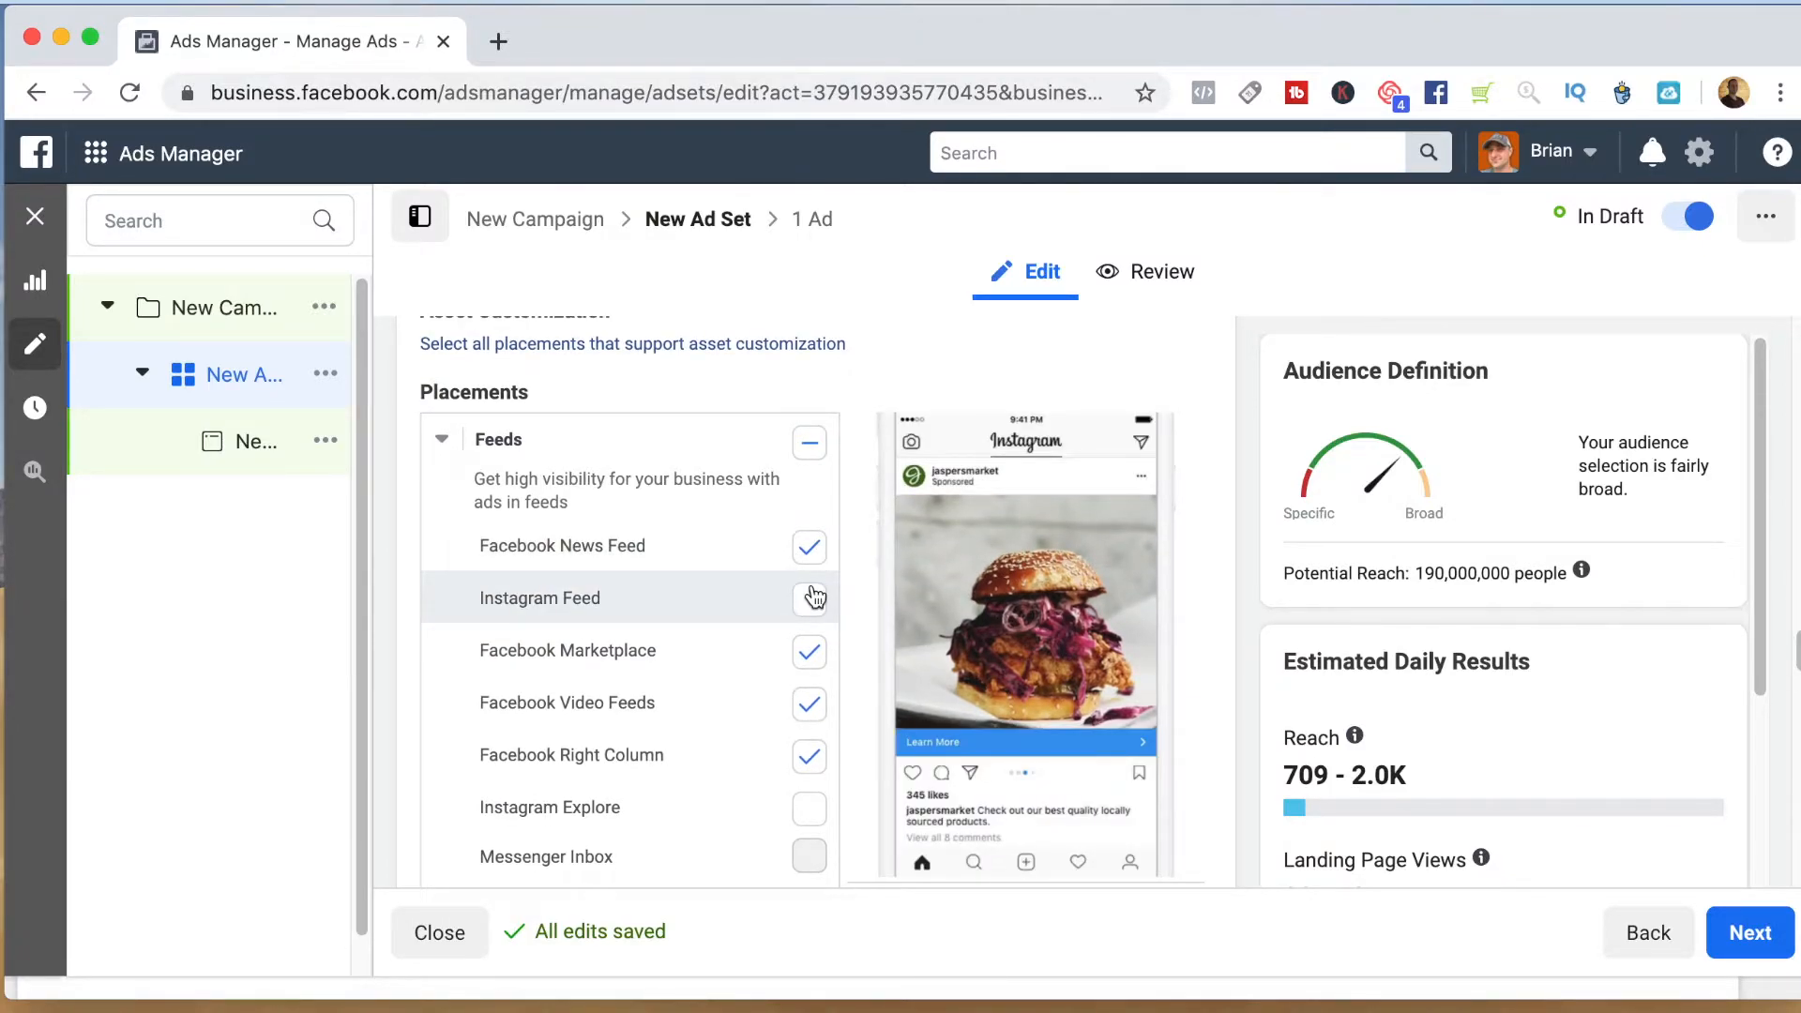
left_click(809, 651)
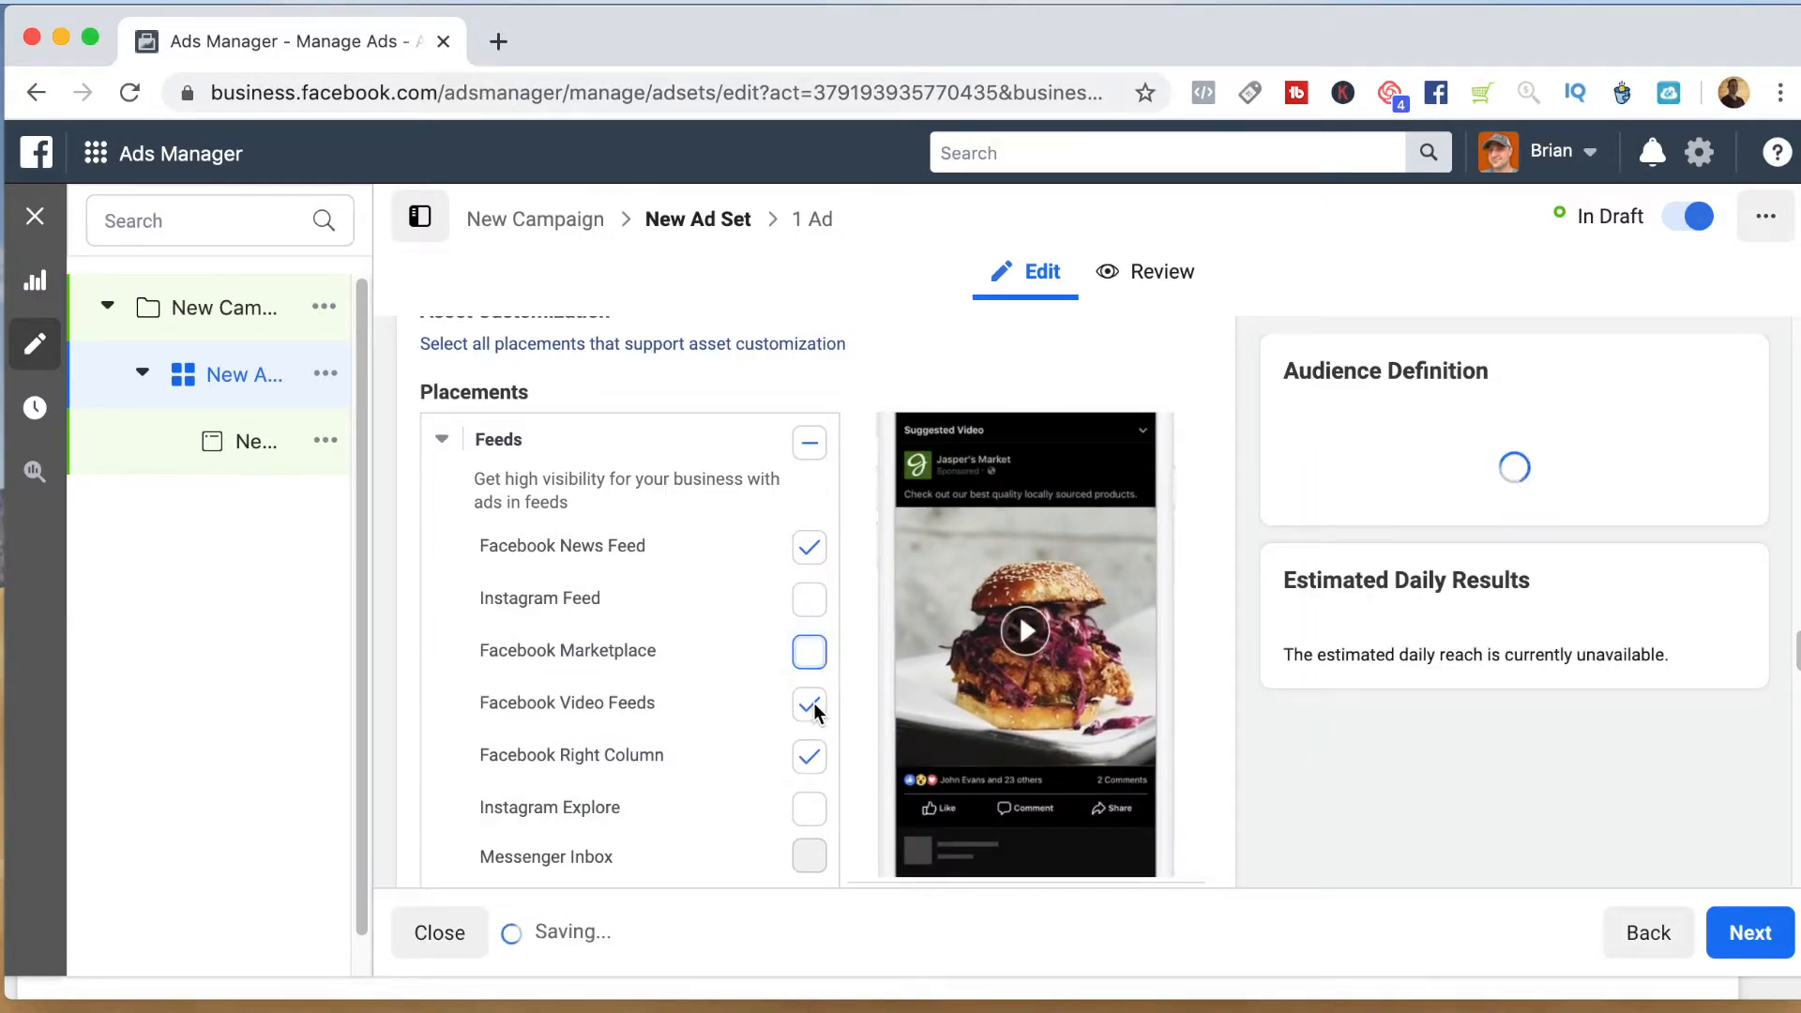
left_click(811, 706)
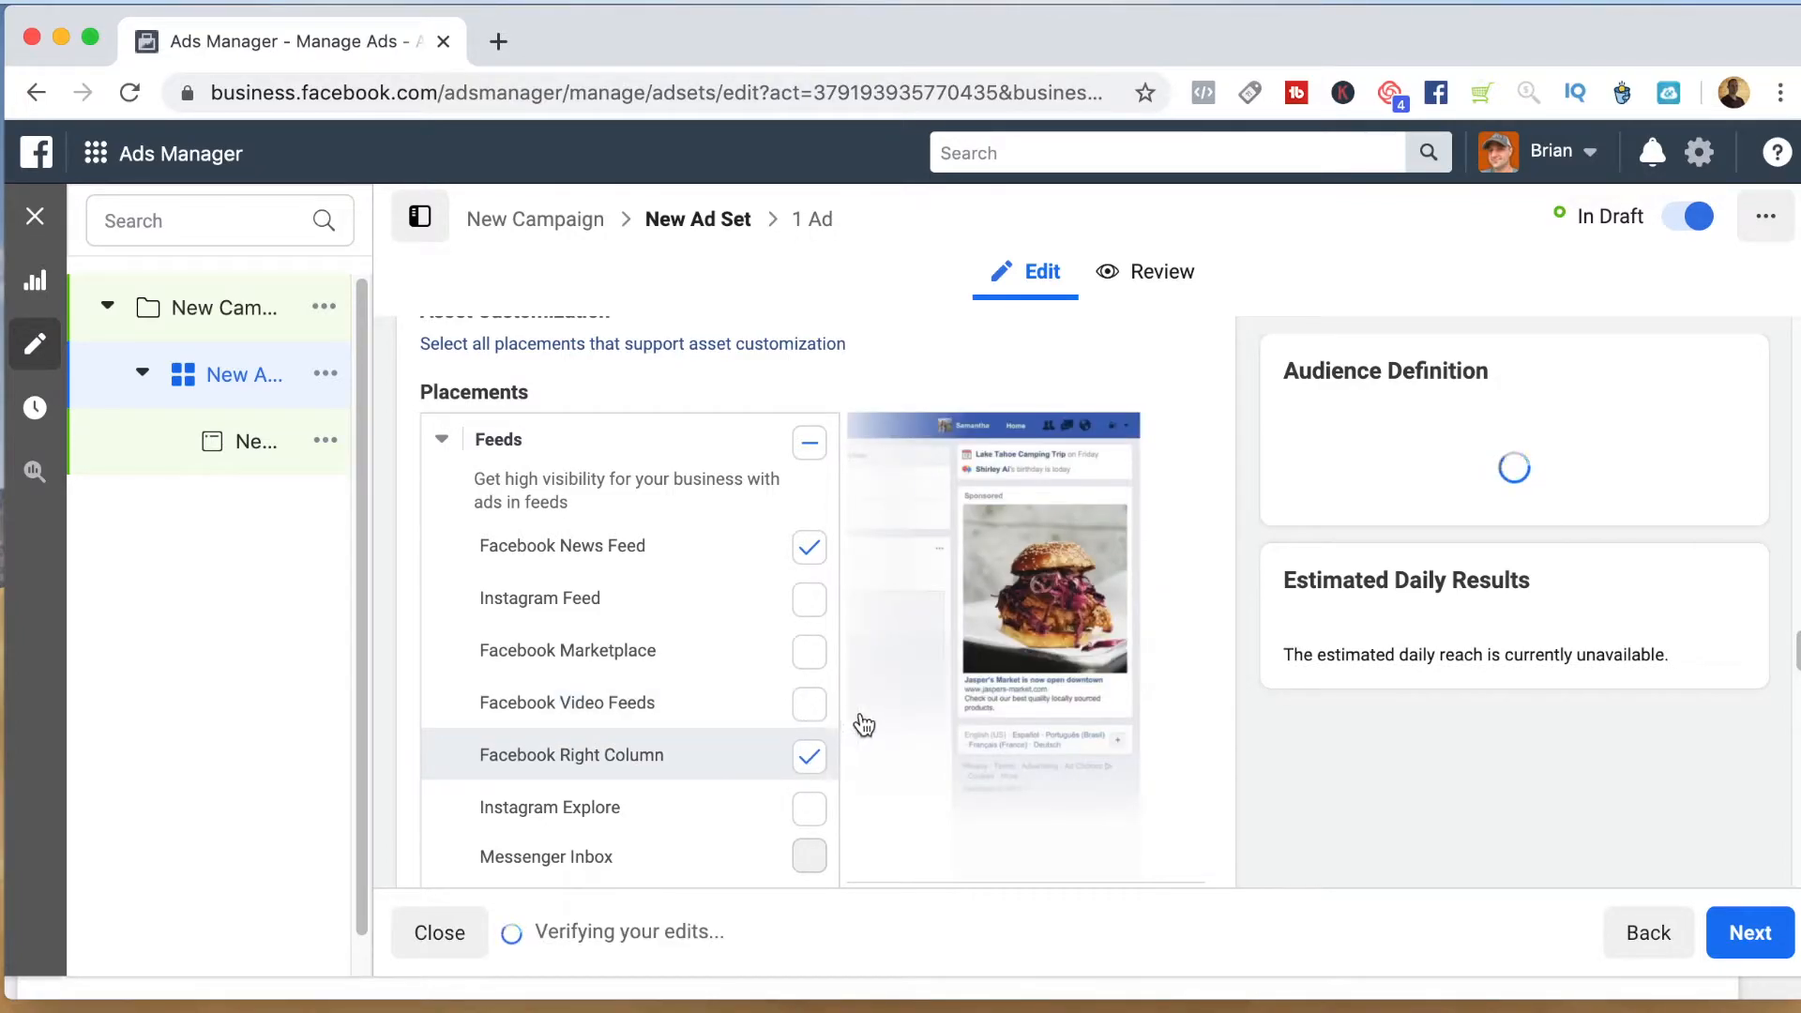
left_click(869, 730)
scroll(868, 731, "down", 2)
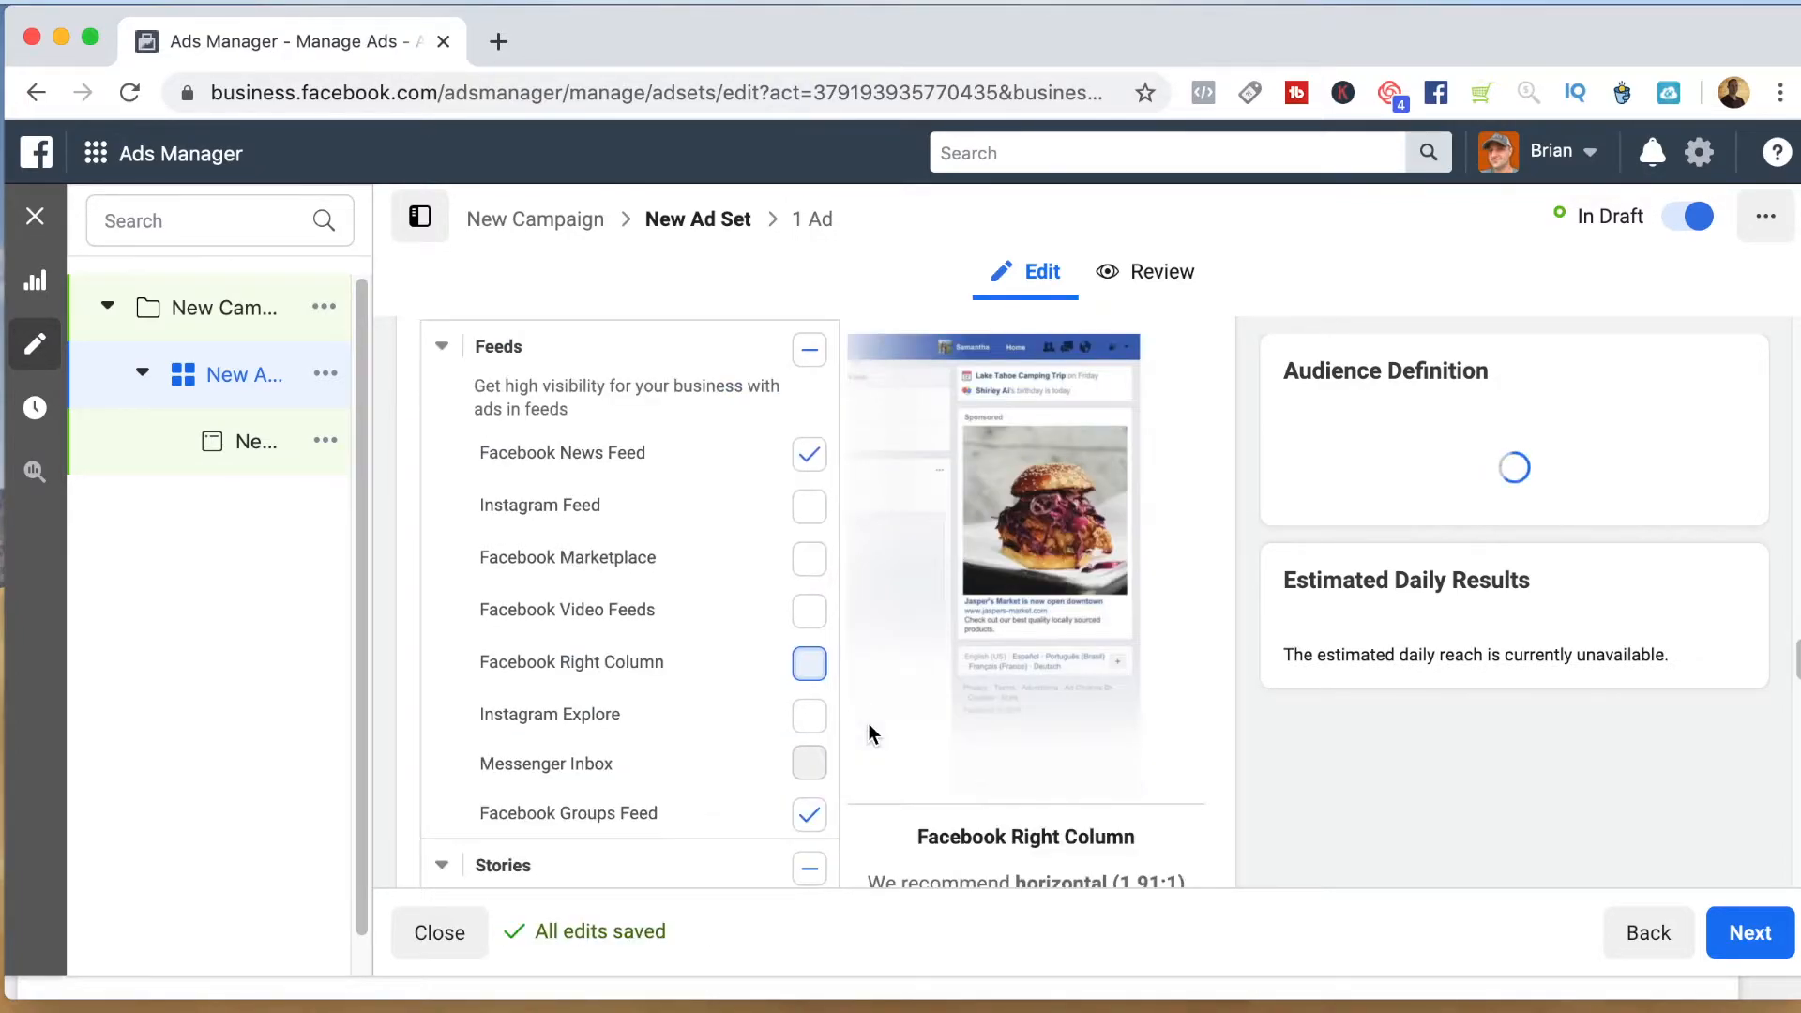
scroll(796, 715, "down", 2)
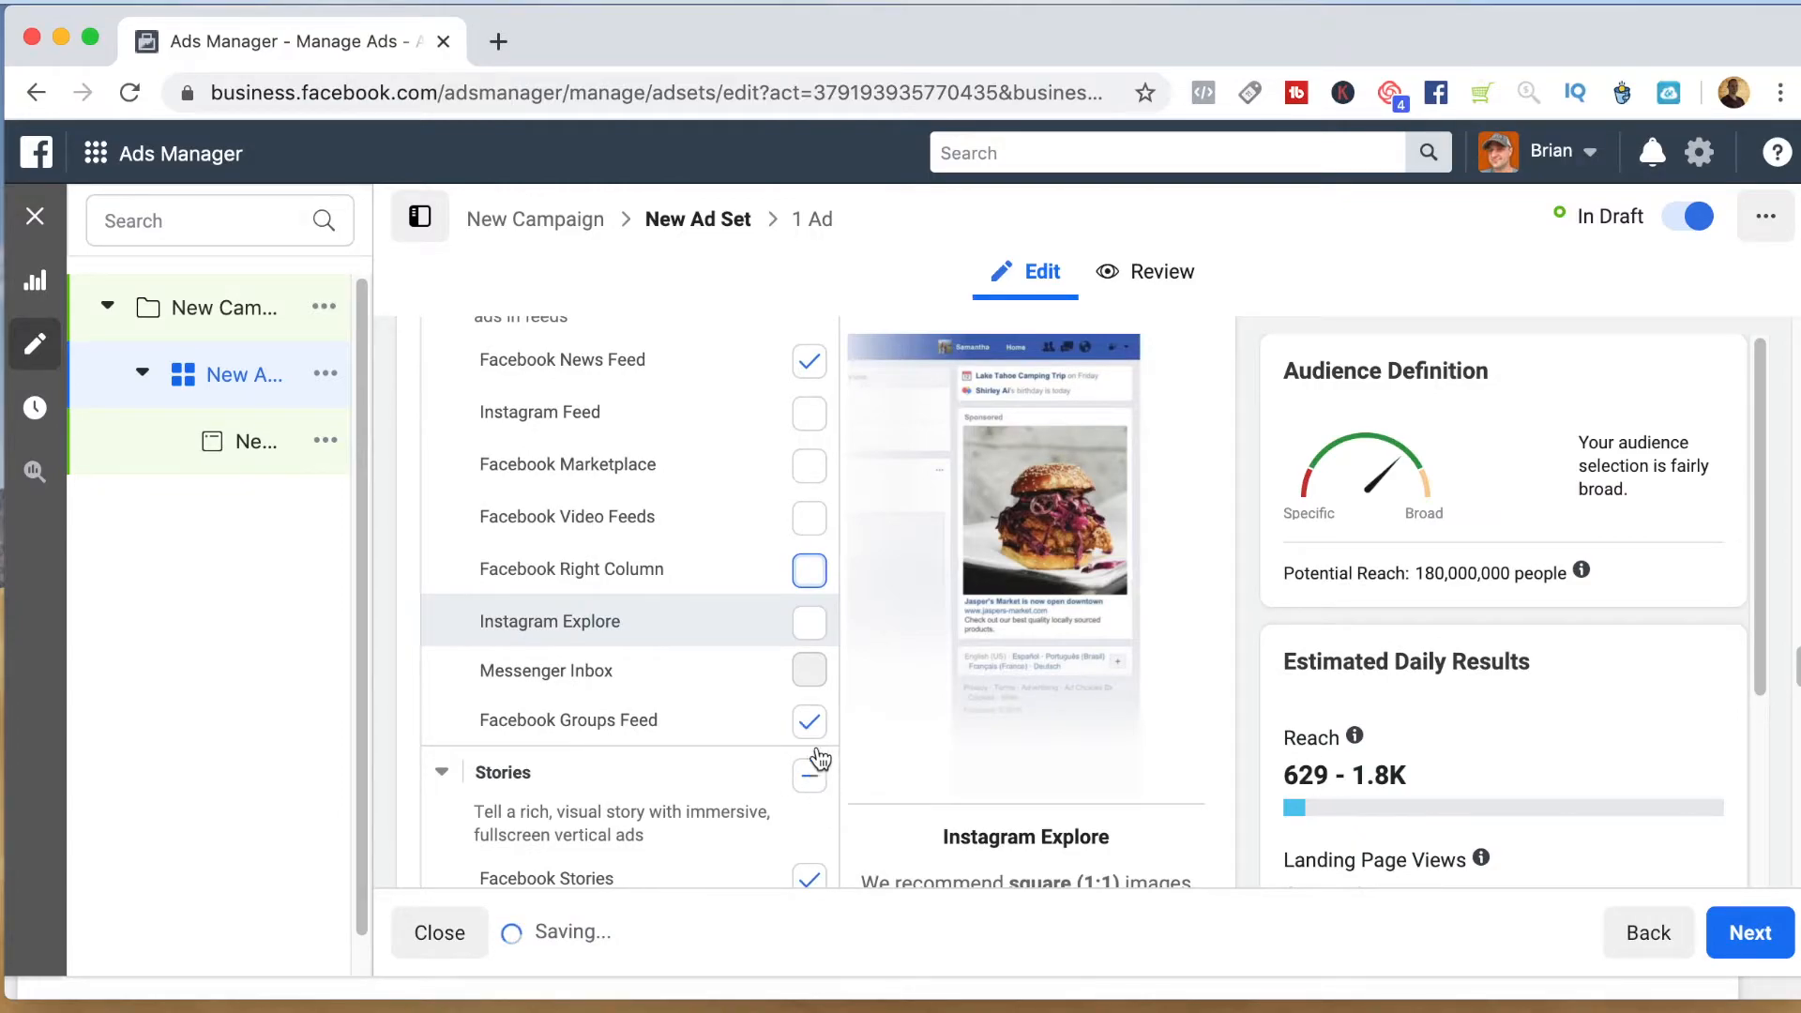
scroll(816, 722, "down", 1)
scroll(816, 723, "down", 1)
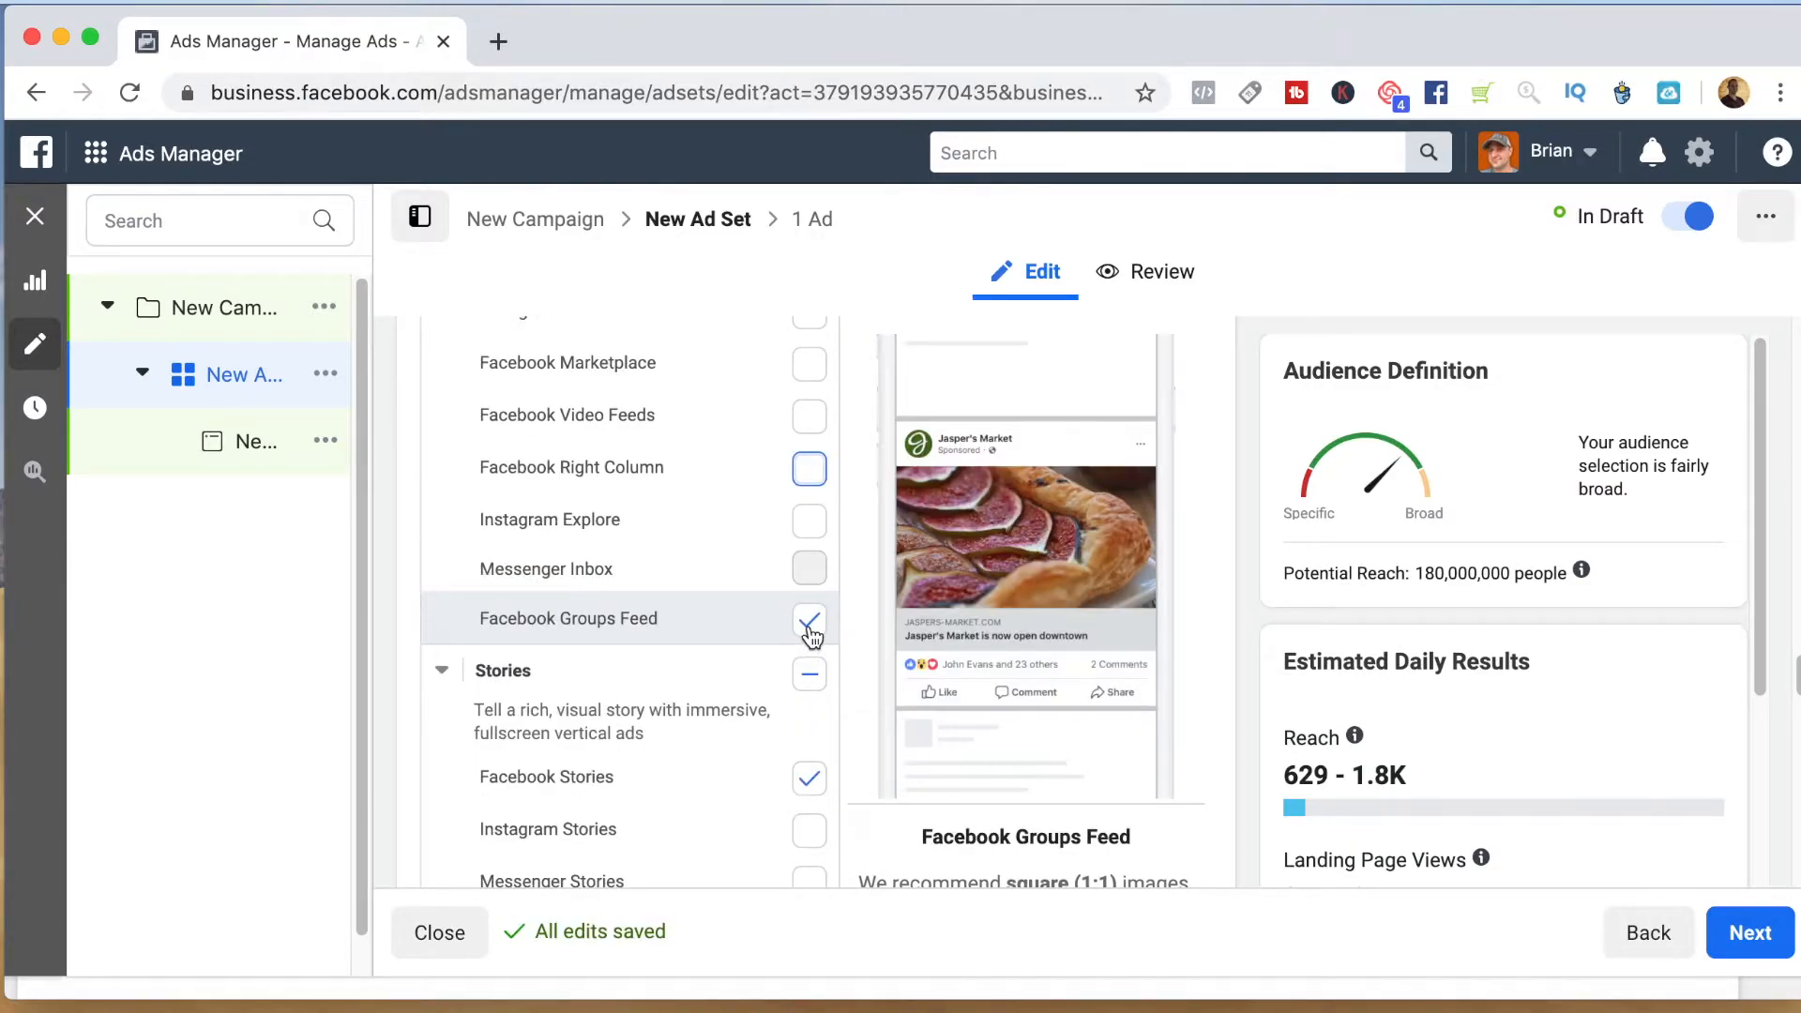
left_click(810, 621)
Exclude all Stories placements, covering Facebook, Instagram and Messenger Stories.
scroll(825, 727, "down", 1)
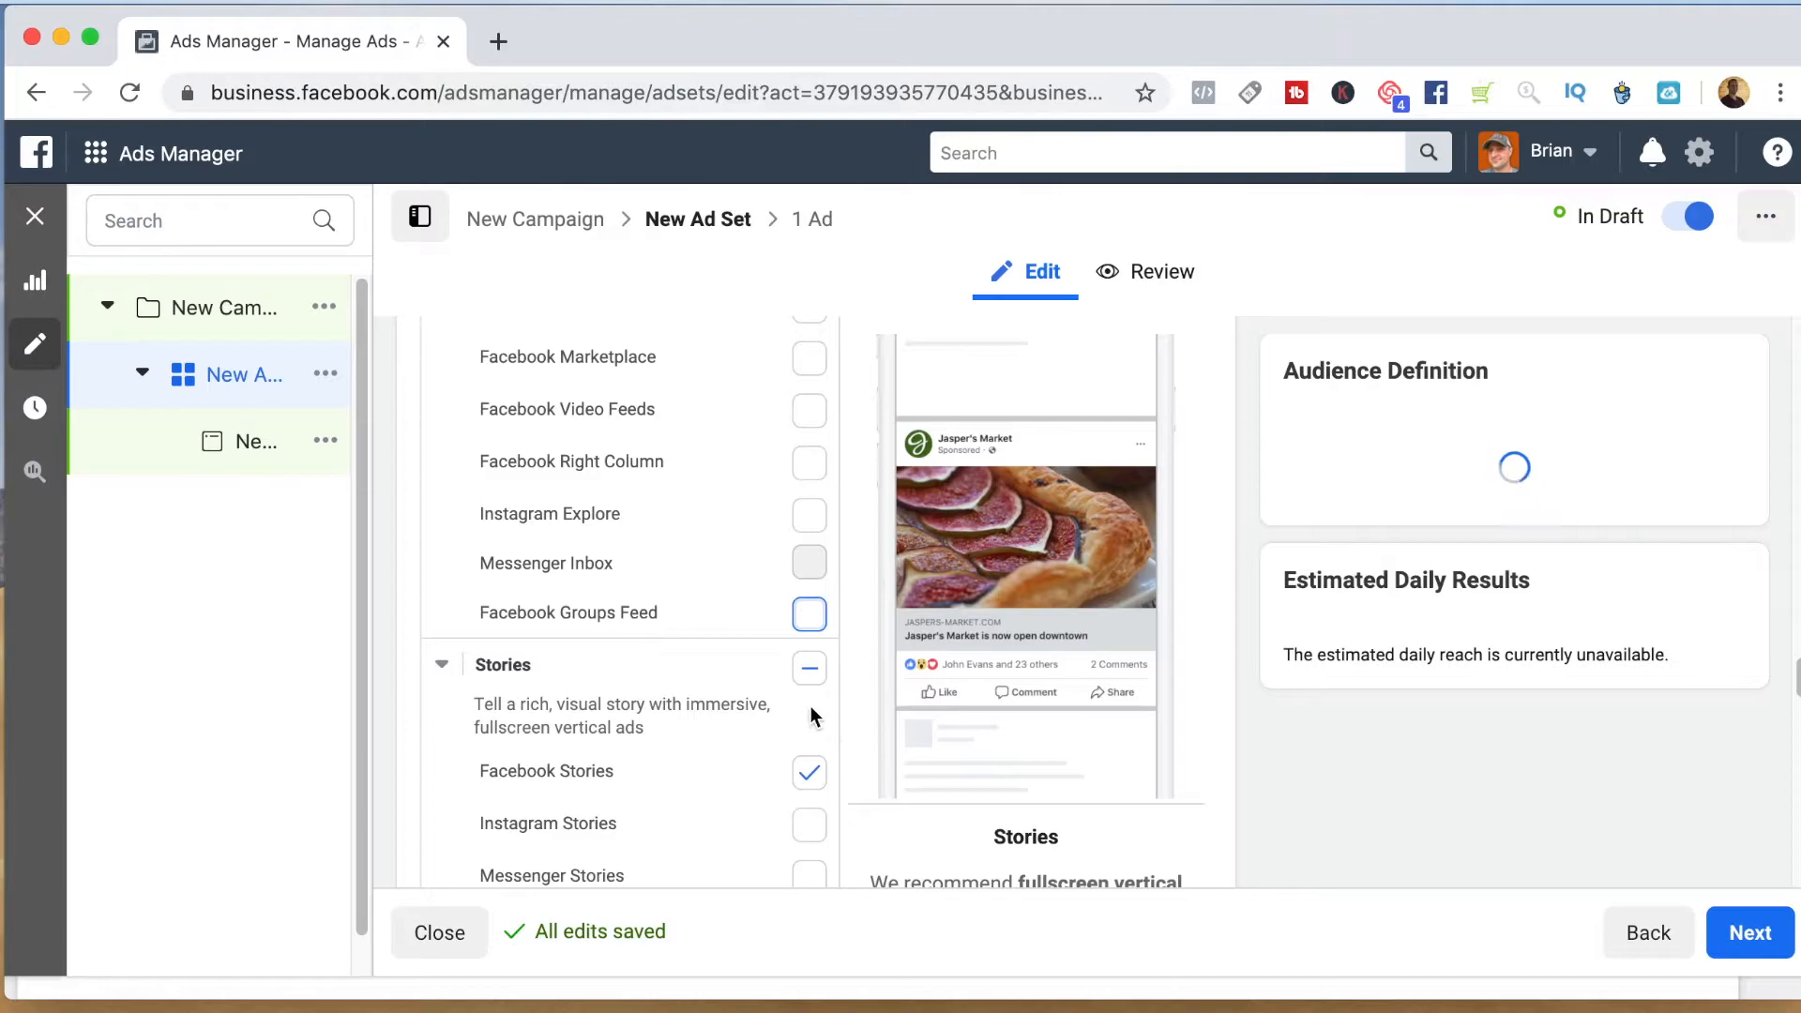
left_click(810, 669)
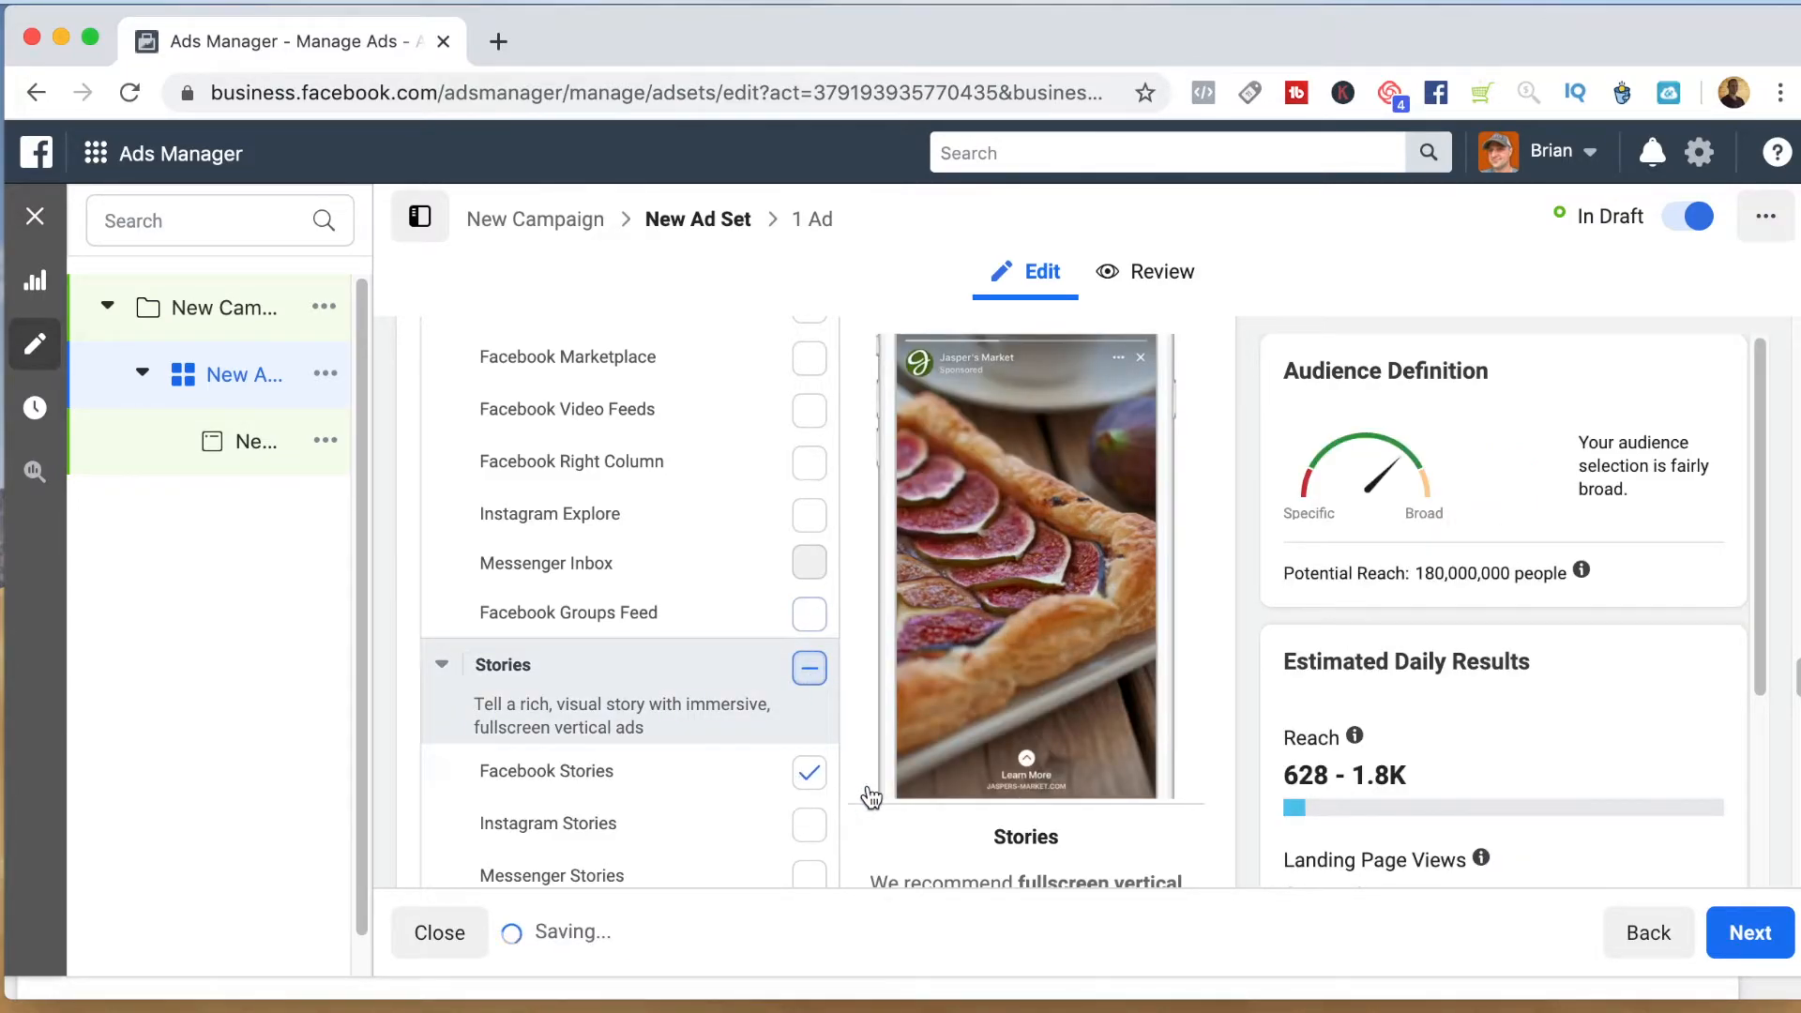
scroll(867, 801, "down", 1)
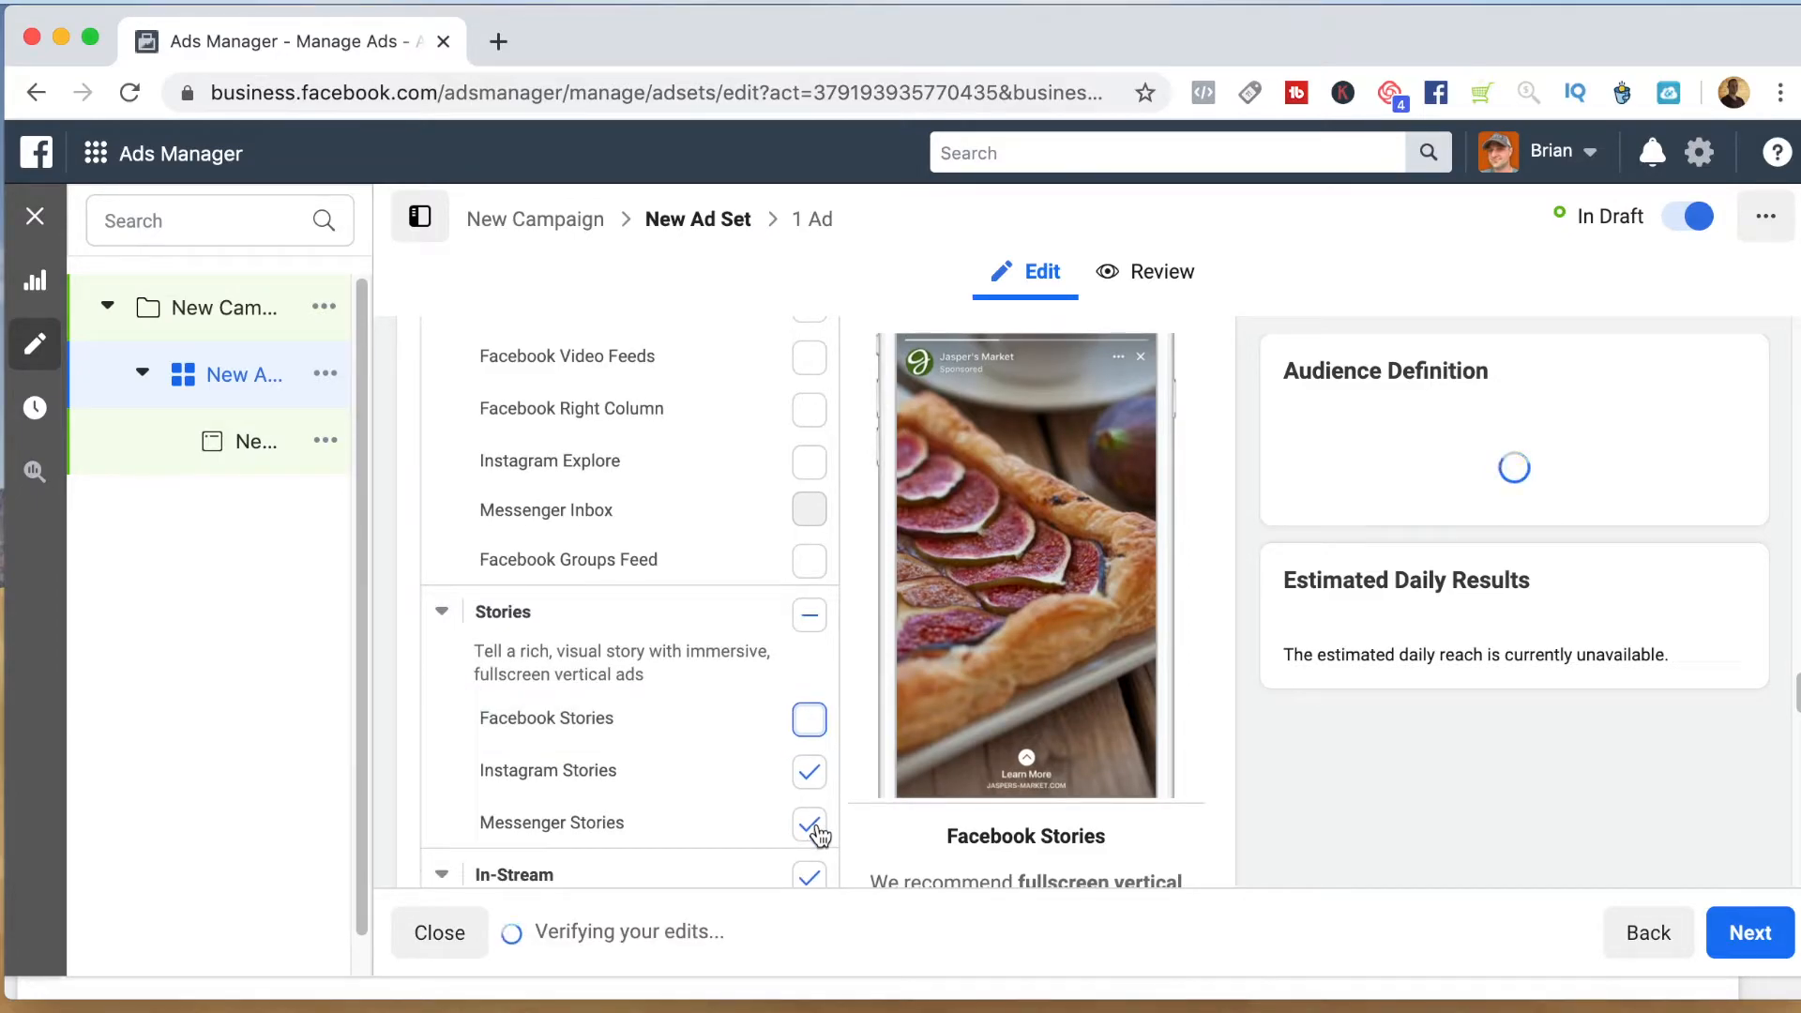
scroll(819, 832, "down", 3)
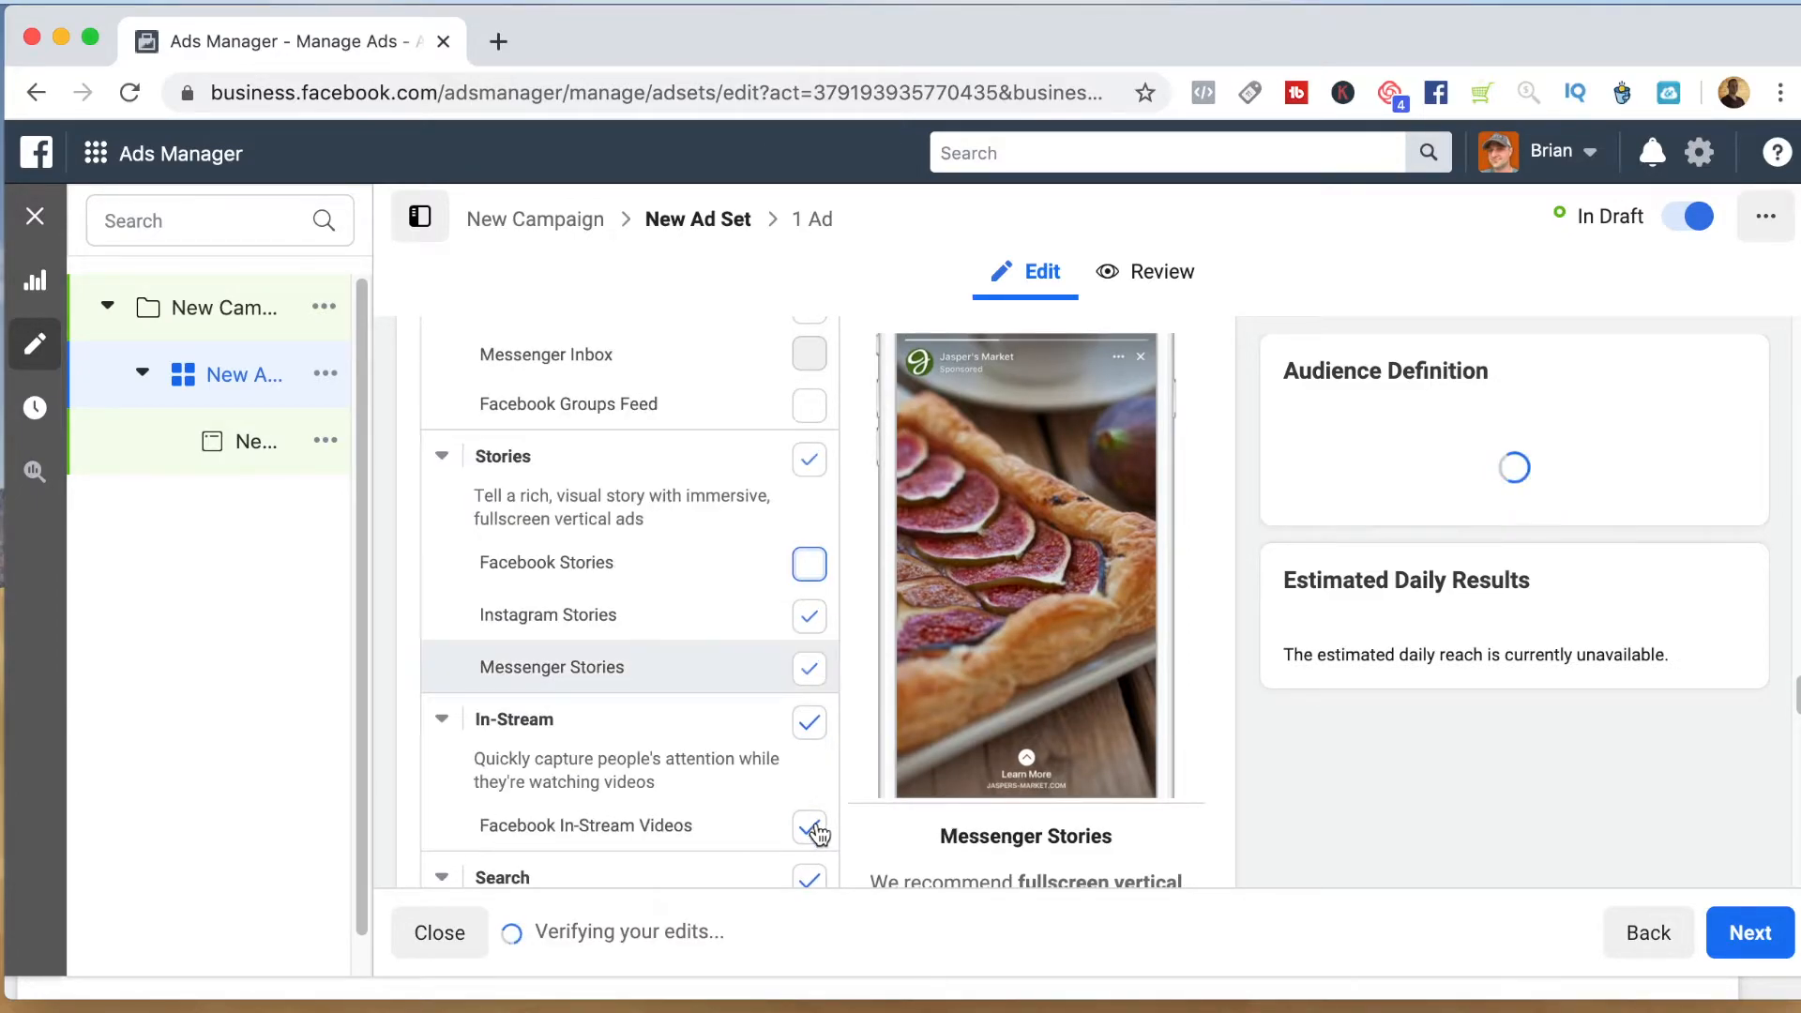
left_click(813, 665)
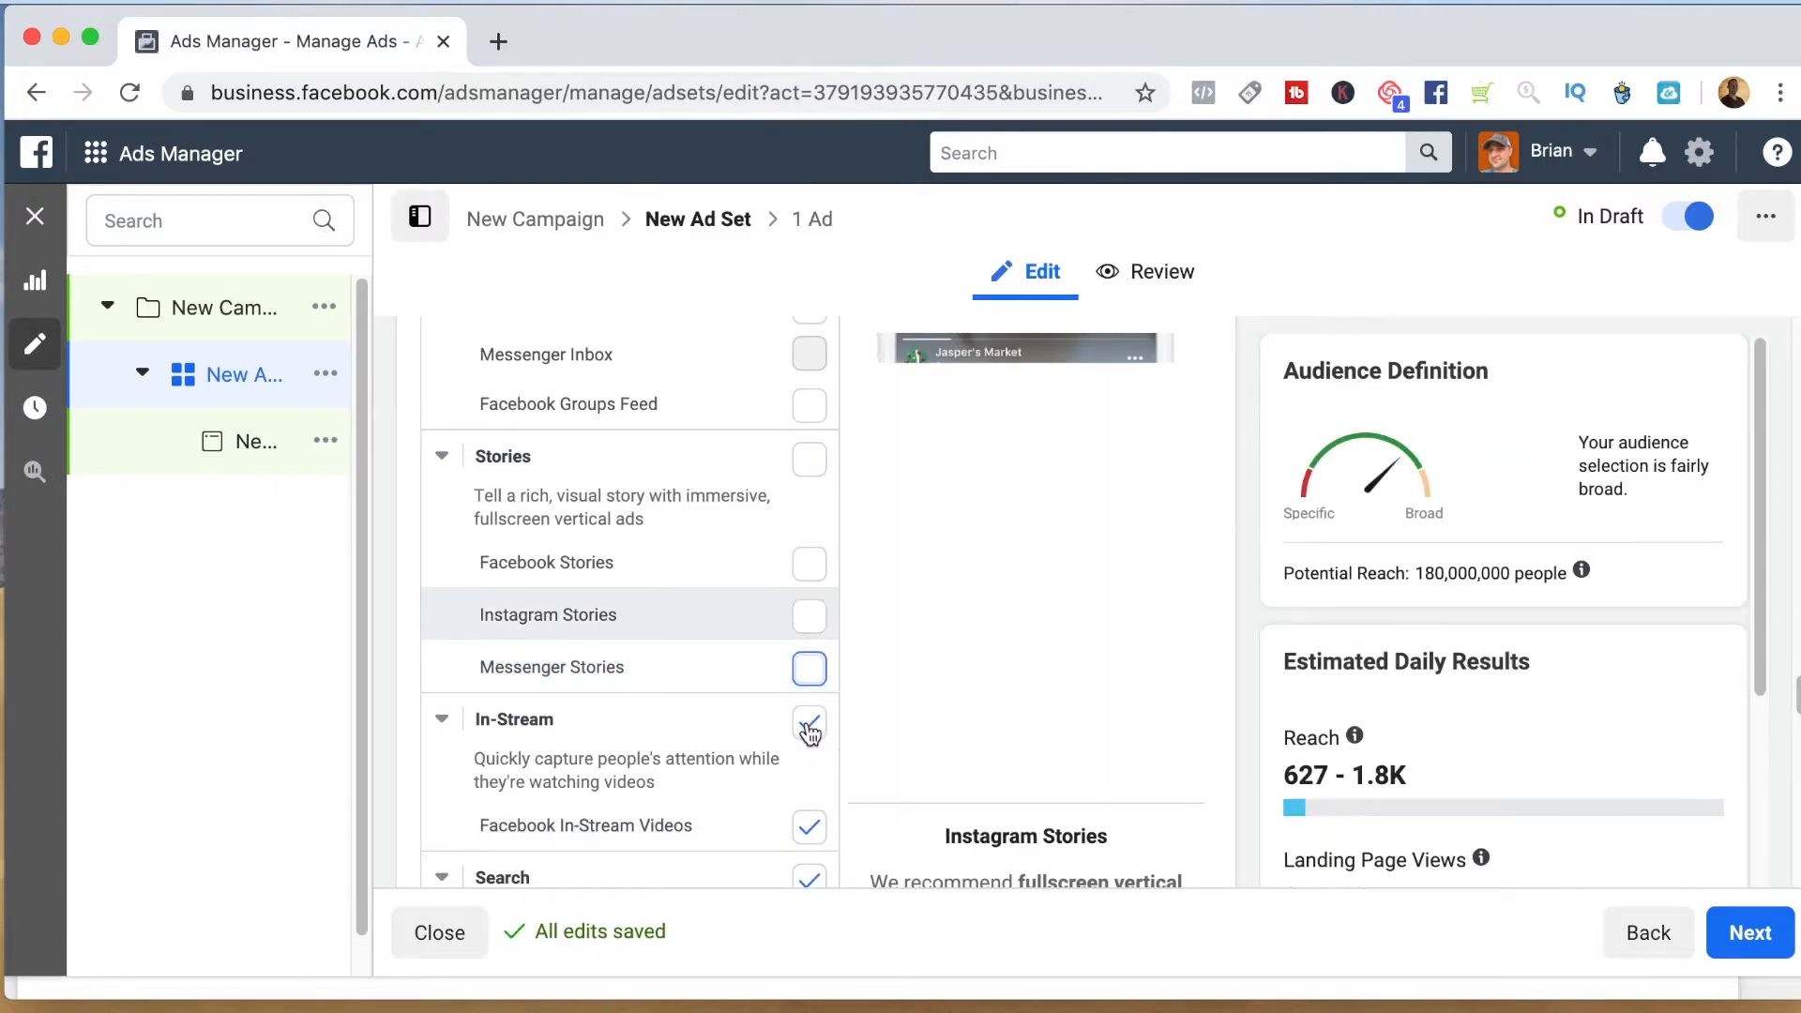
Exclude the In-Stream and In-Article placements, including Facebook In-Stream Videos and Facebook Instant Articles.
left_click(815, 822)
scroll(817, 813, "down", 1)
scroll(816, 813, "down", 1)
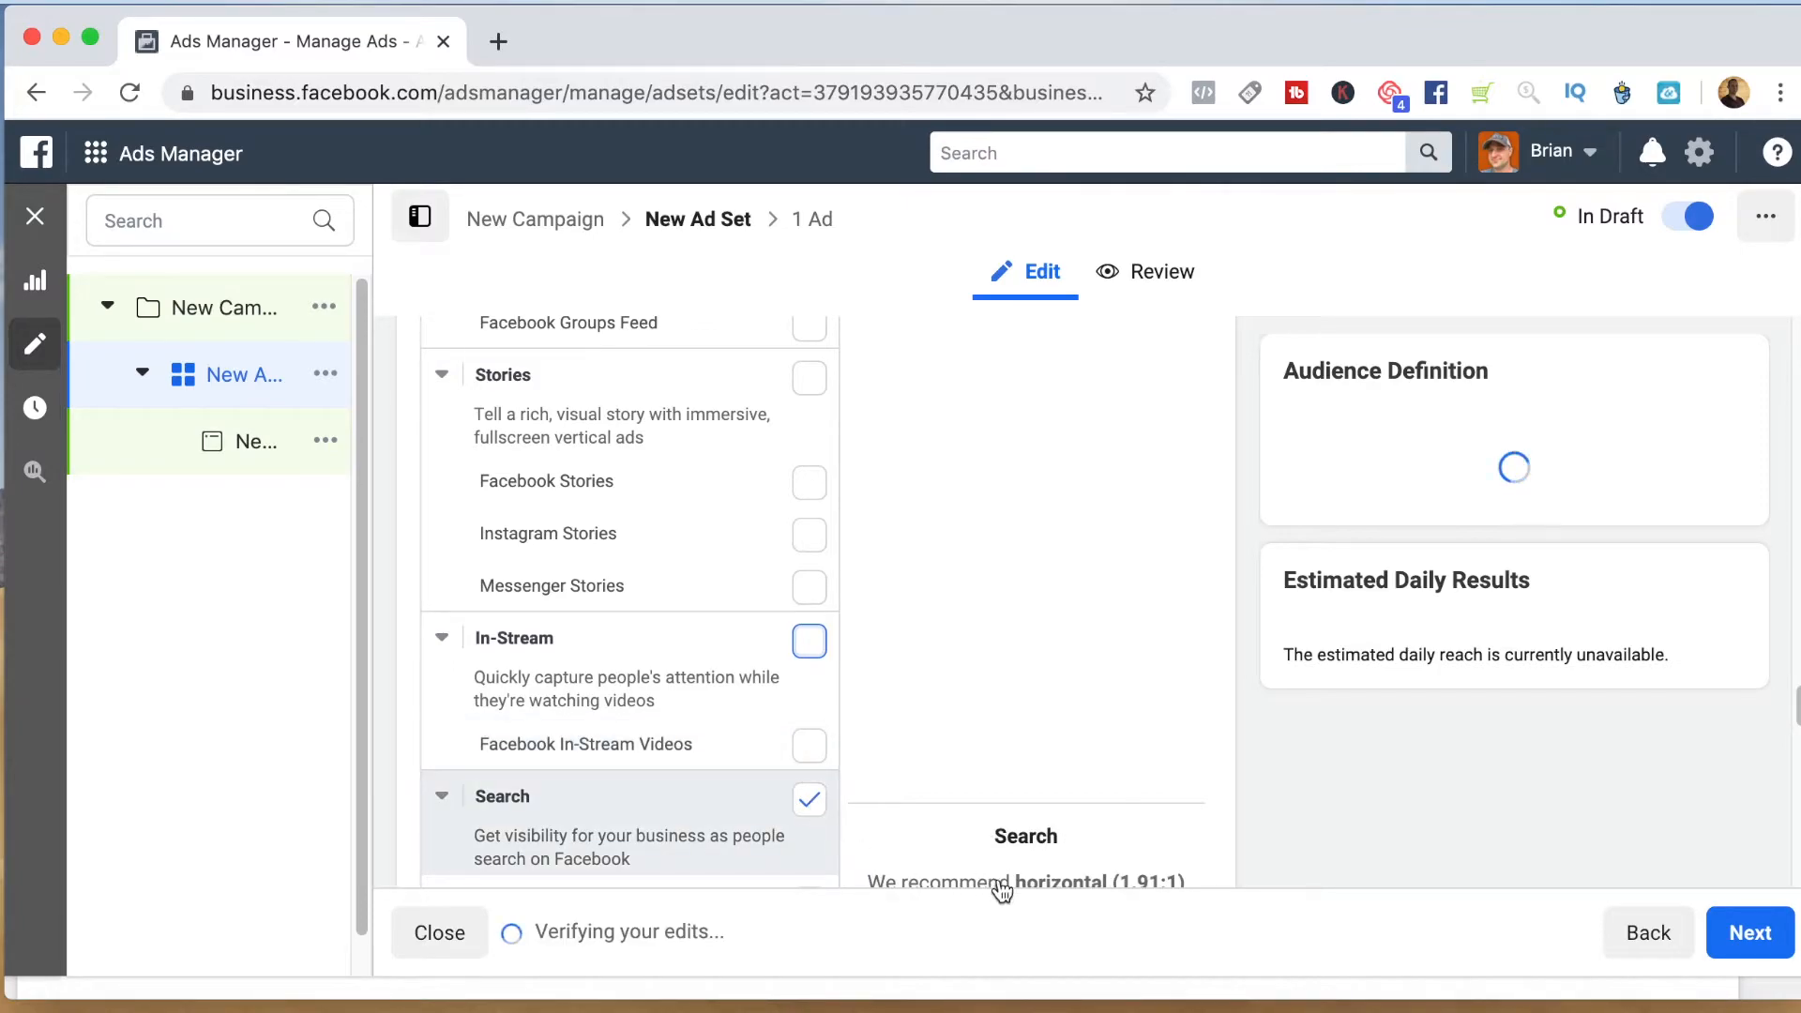
scroll(812, 698, "down", 5)
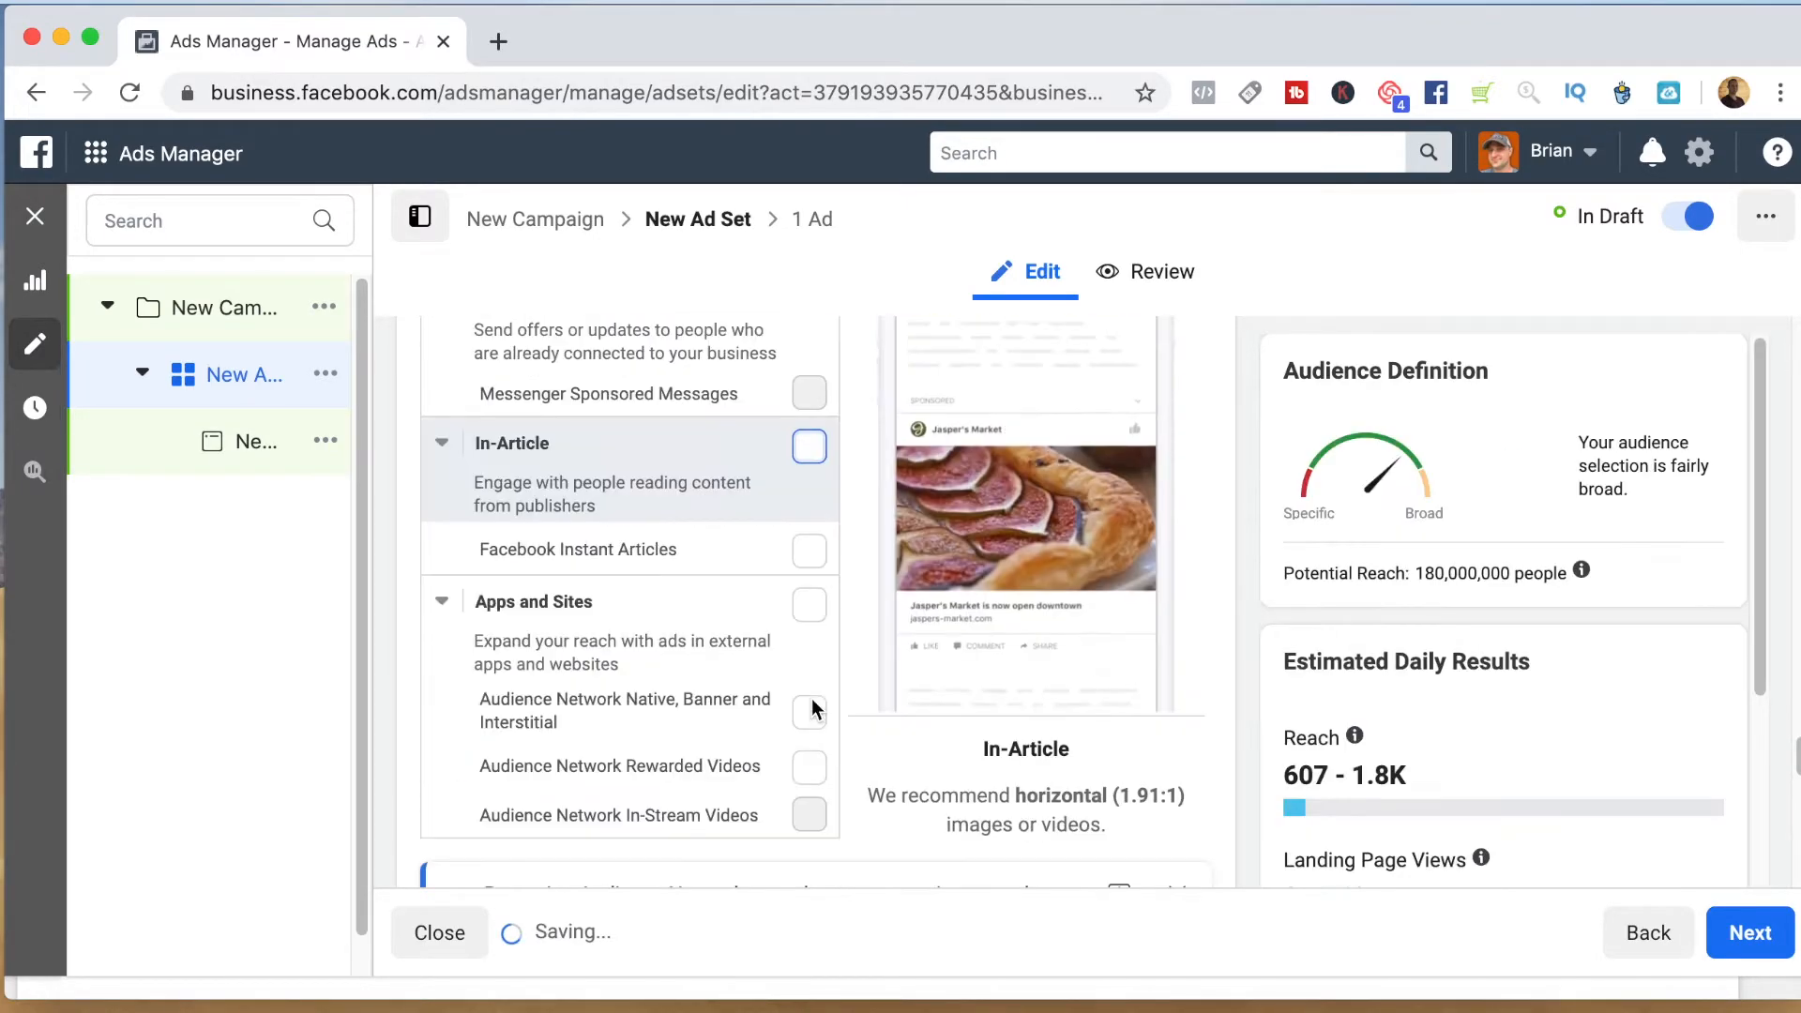
Check the ad set's placement selections from Feeds through Apps and Sites, and continue to the ad level.
scroll(813, 703, "up", 5)
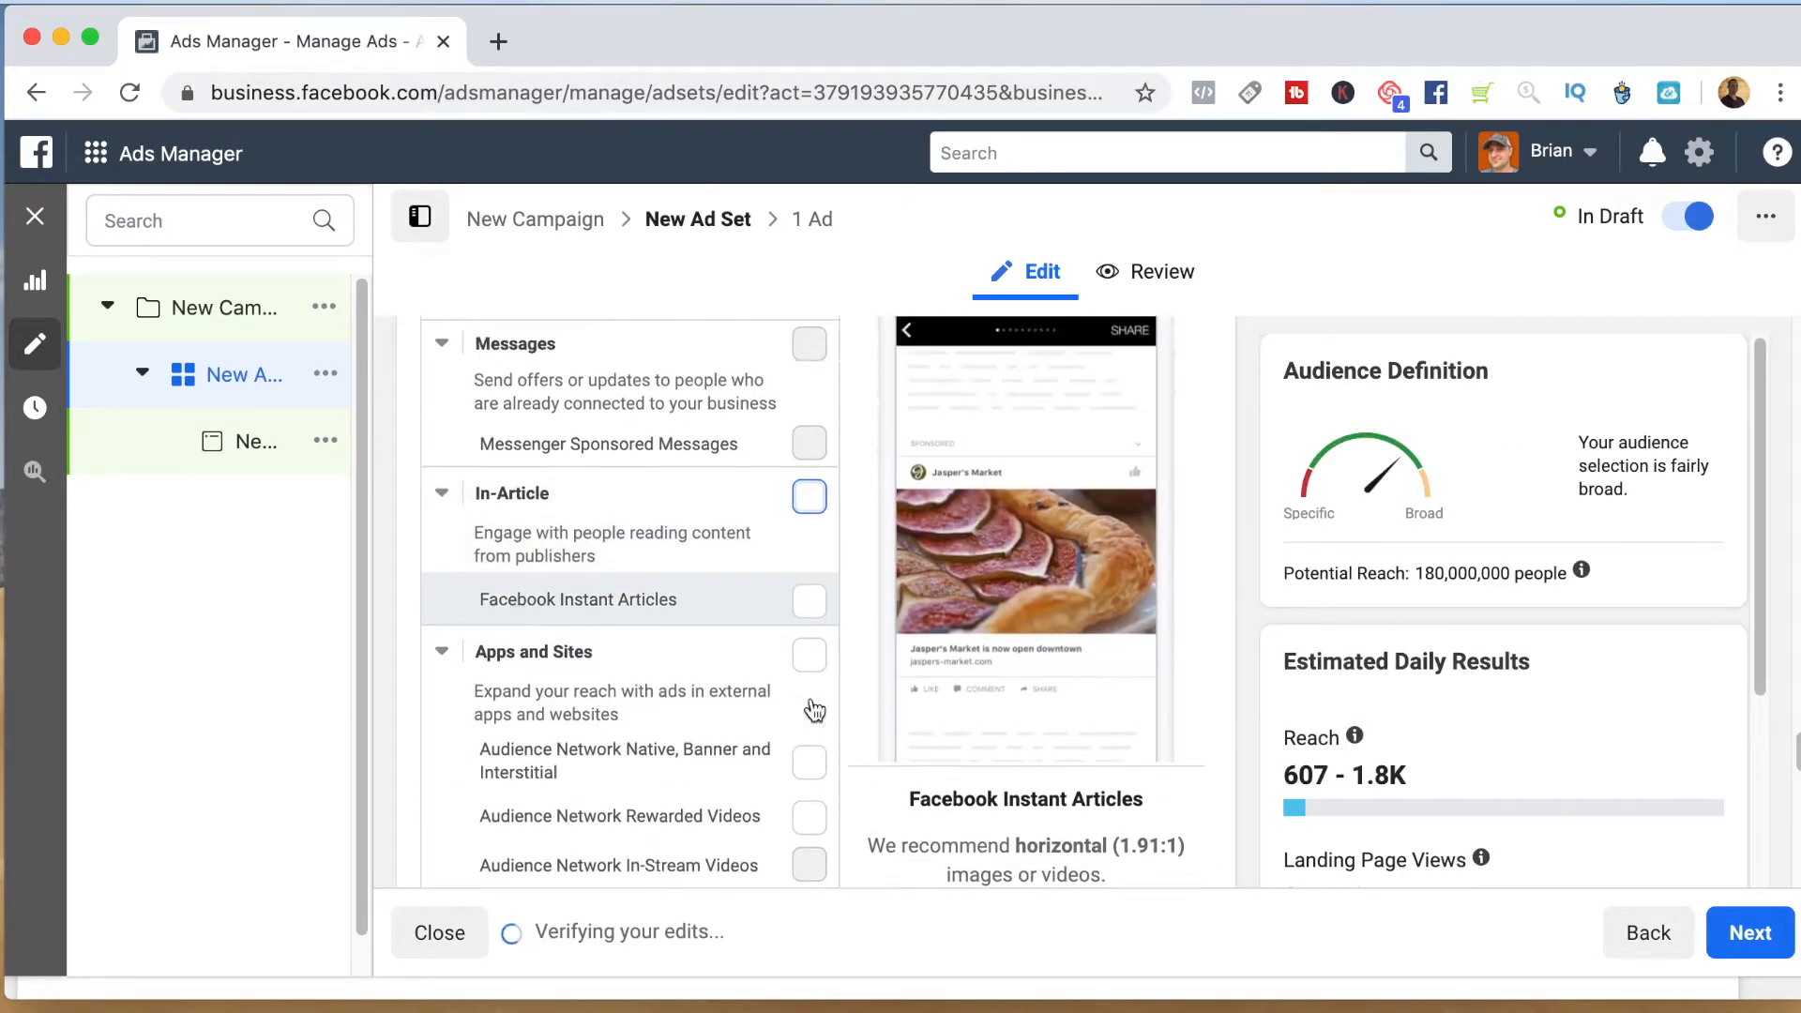
scroll(812, 704, "up", 10)
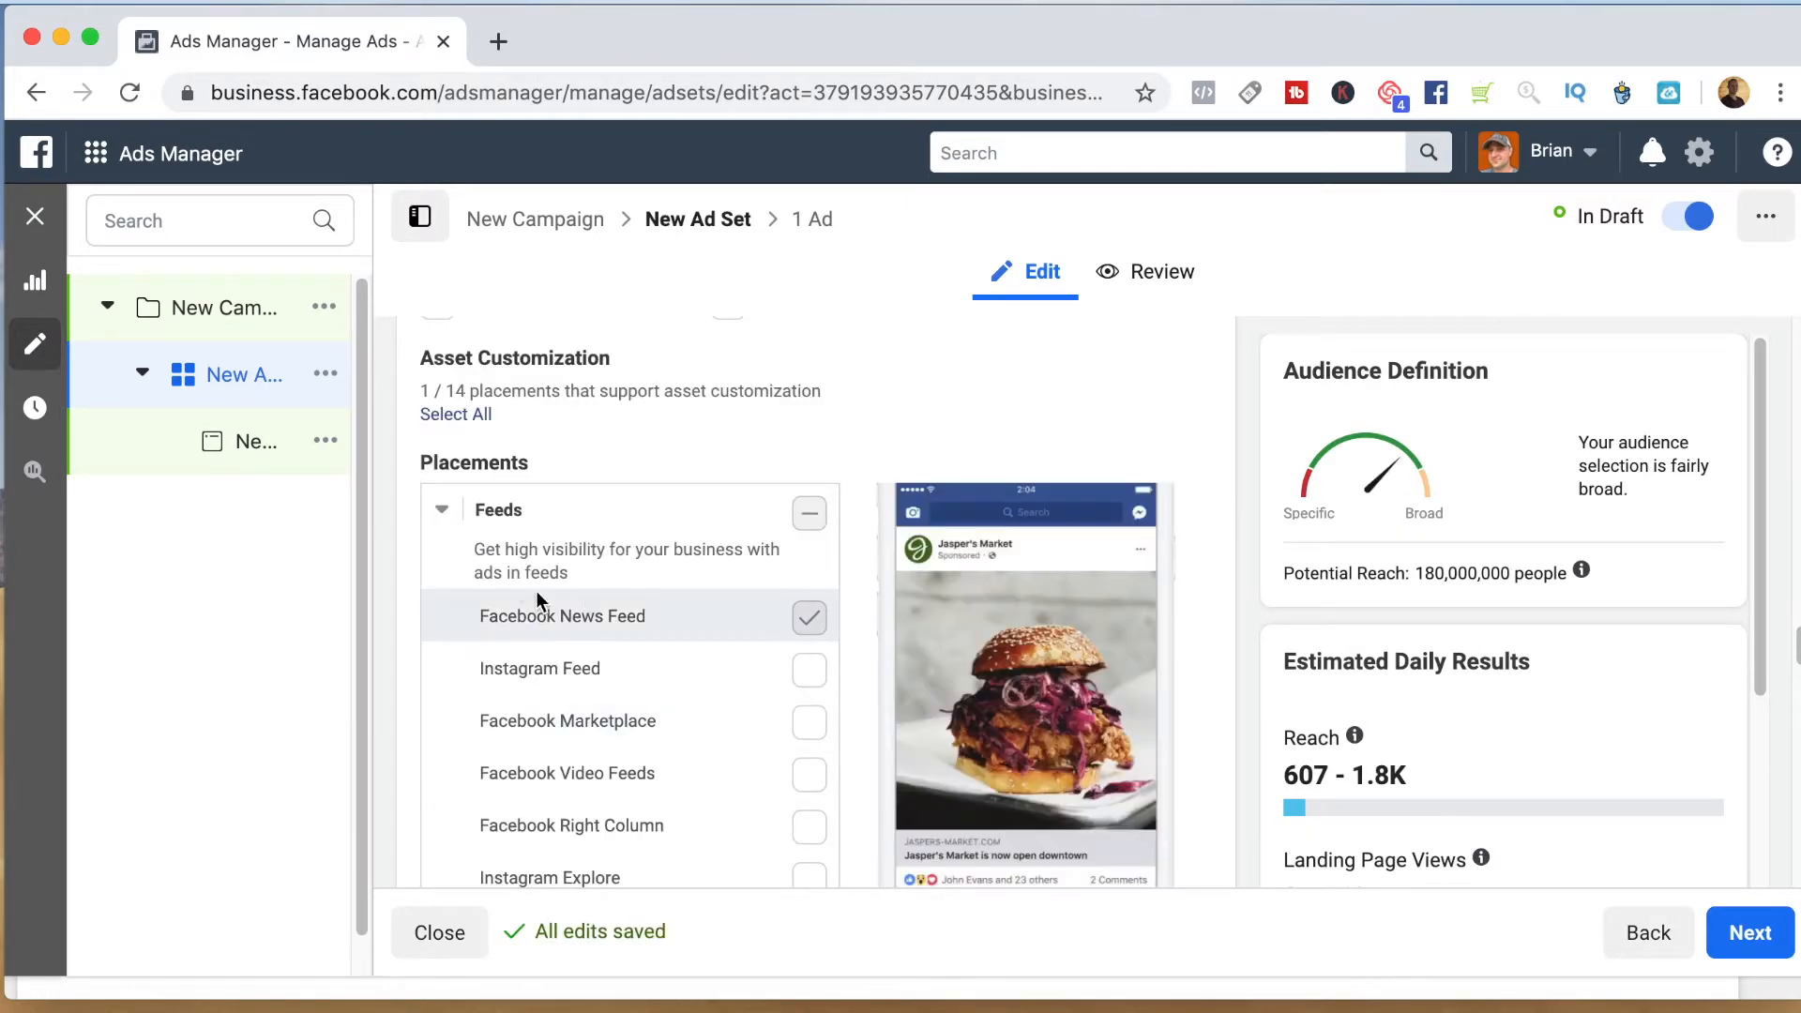
scroll(624, 605, "down", 2)
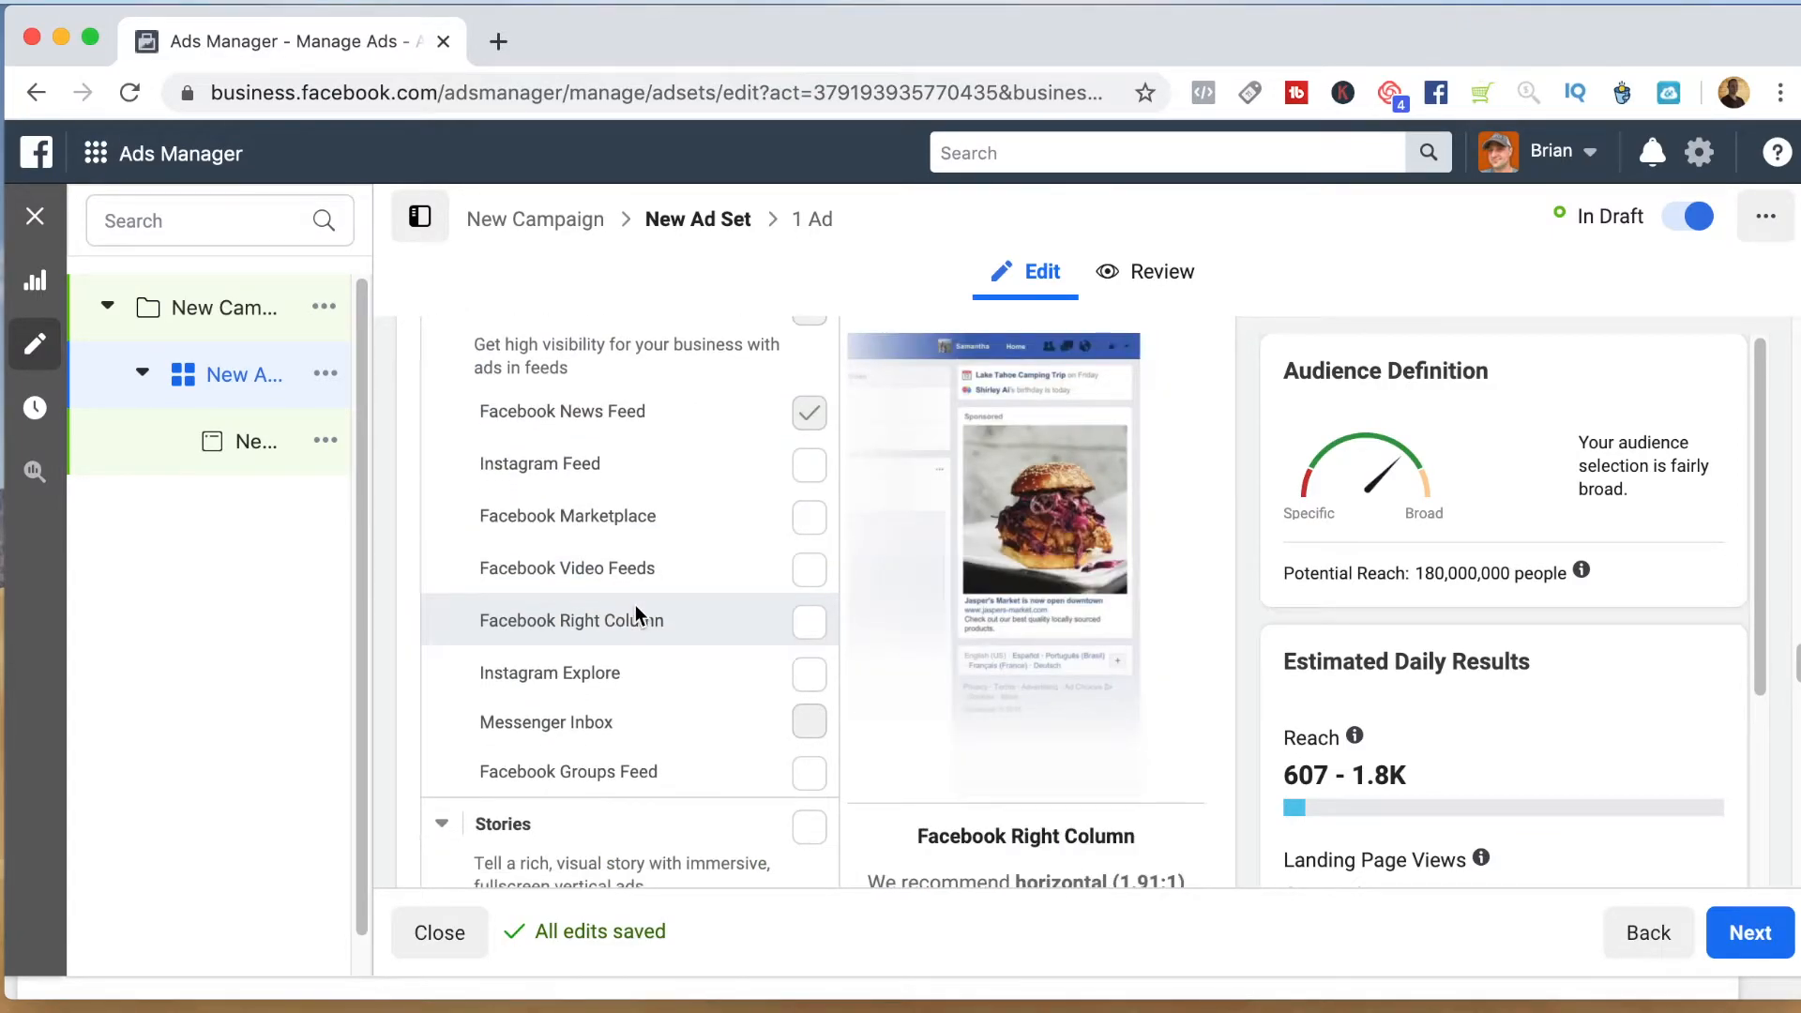
scroll(647, 628, "down", 10)
scroll(666, 677, "down", 15)
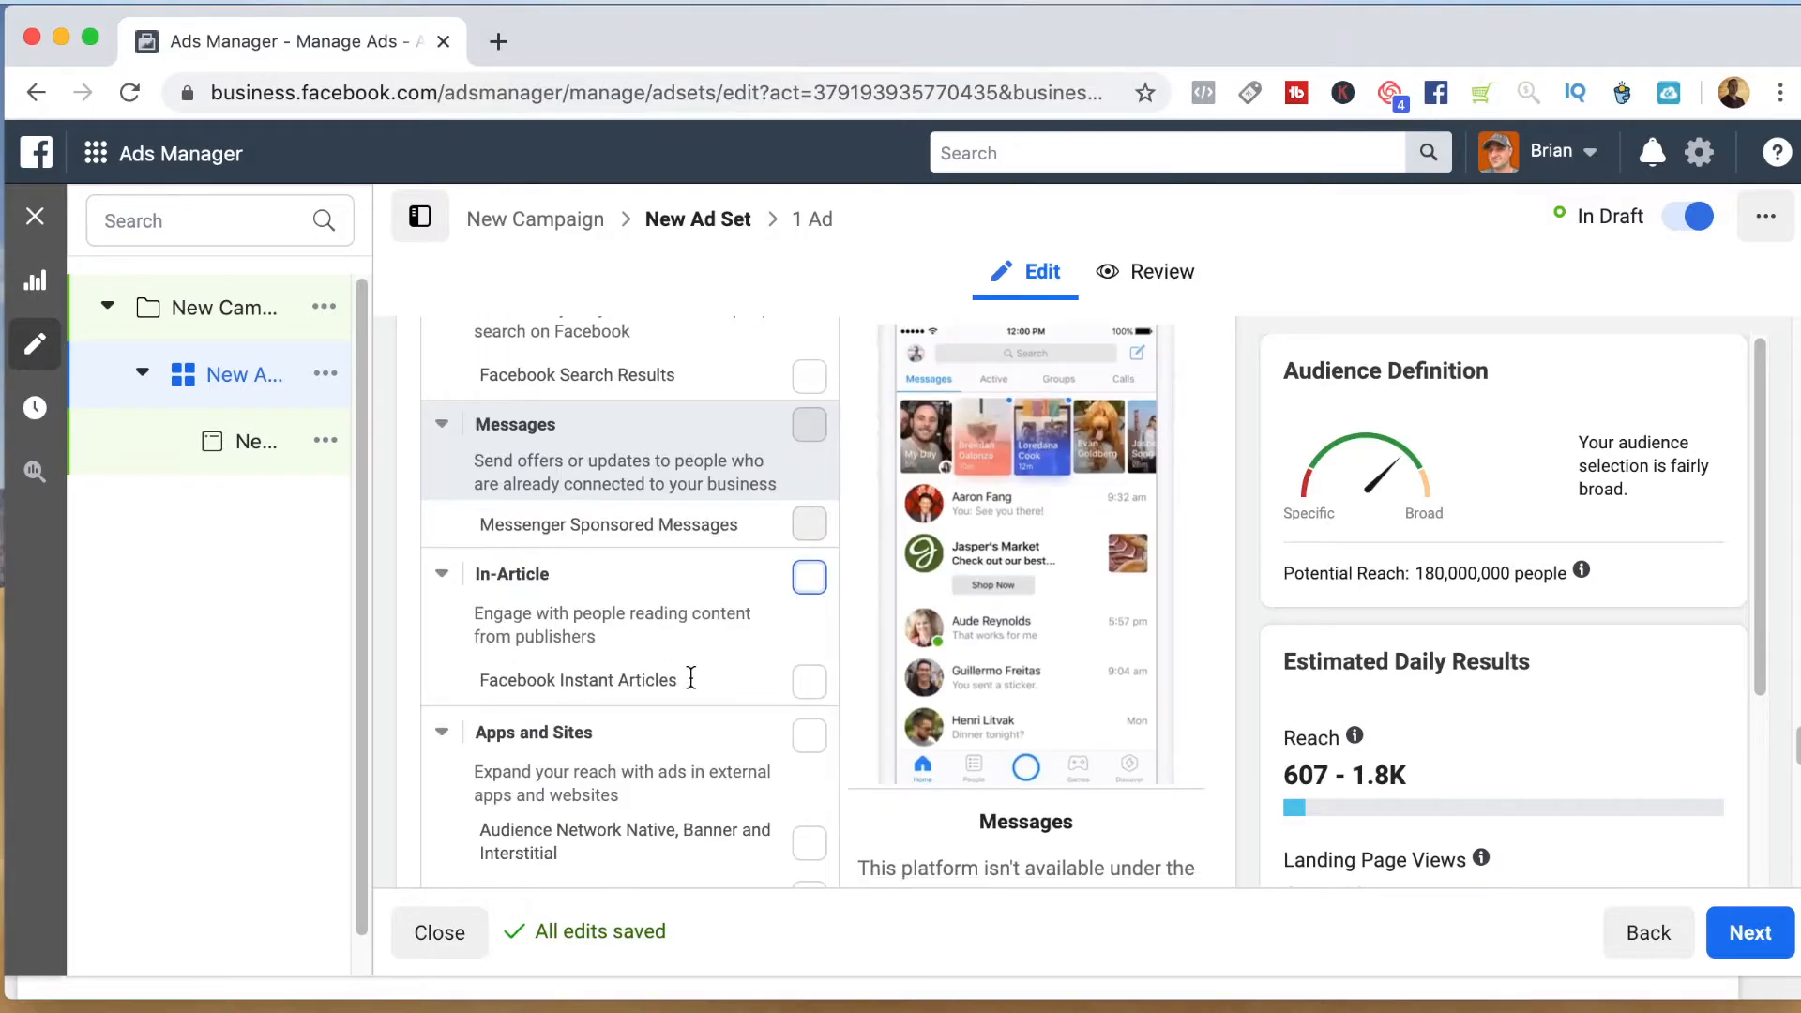
left_click(1741, 950)
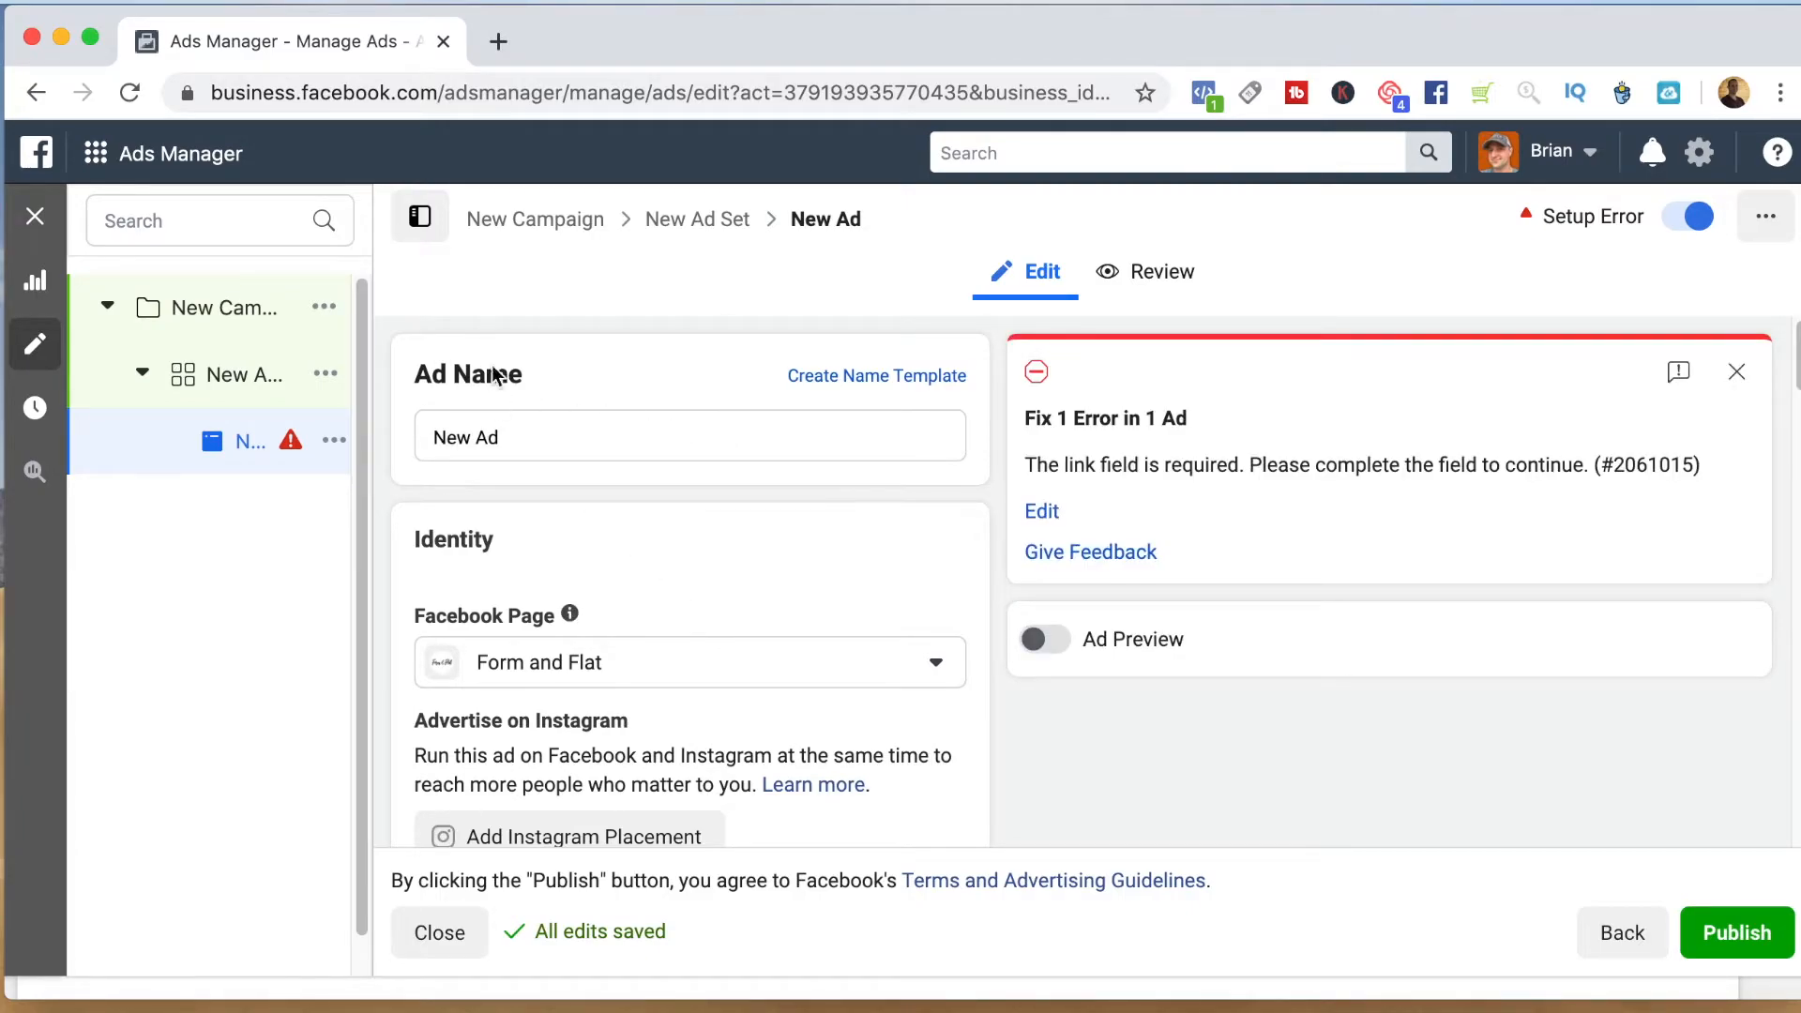
Set the ad's Facebook Page identity to the owner's own-name page from the 15-page business group.
left_click(931, 665)
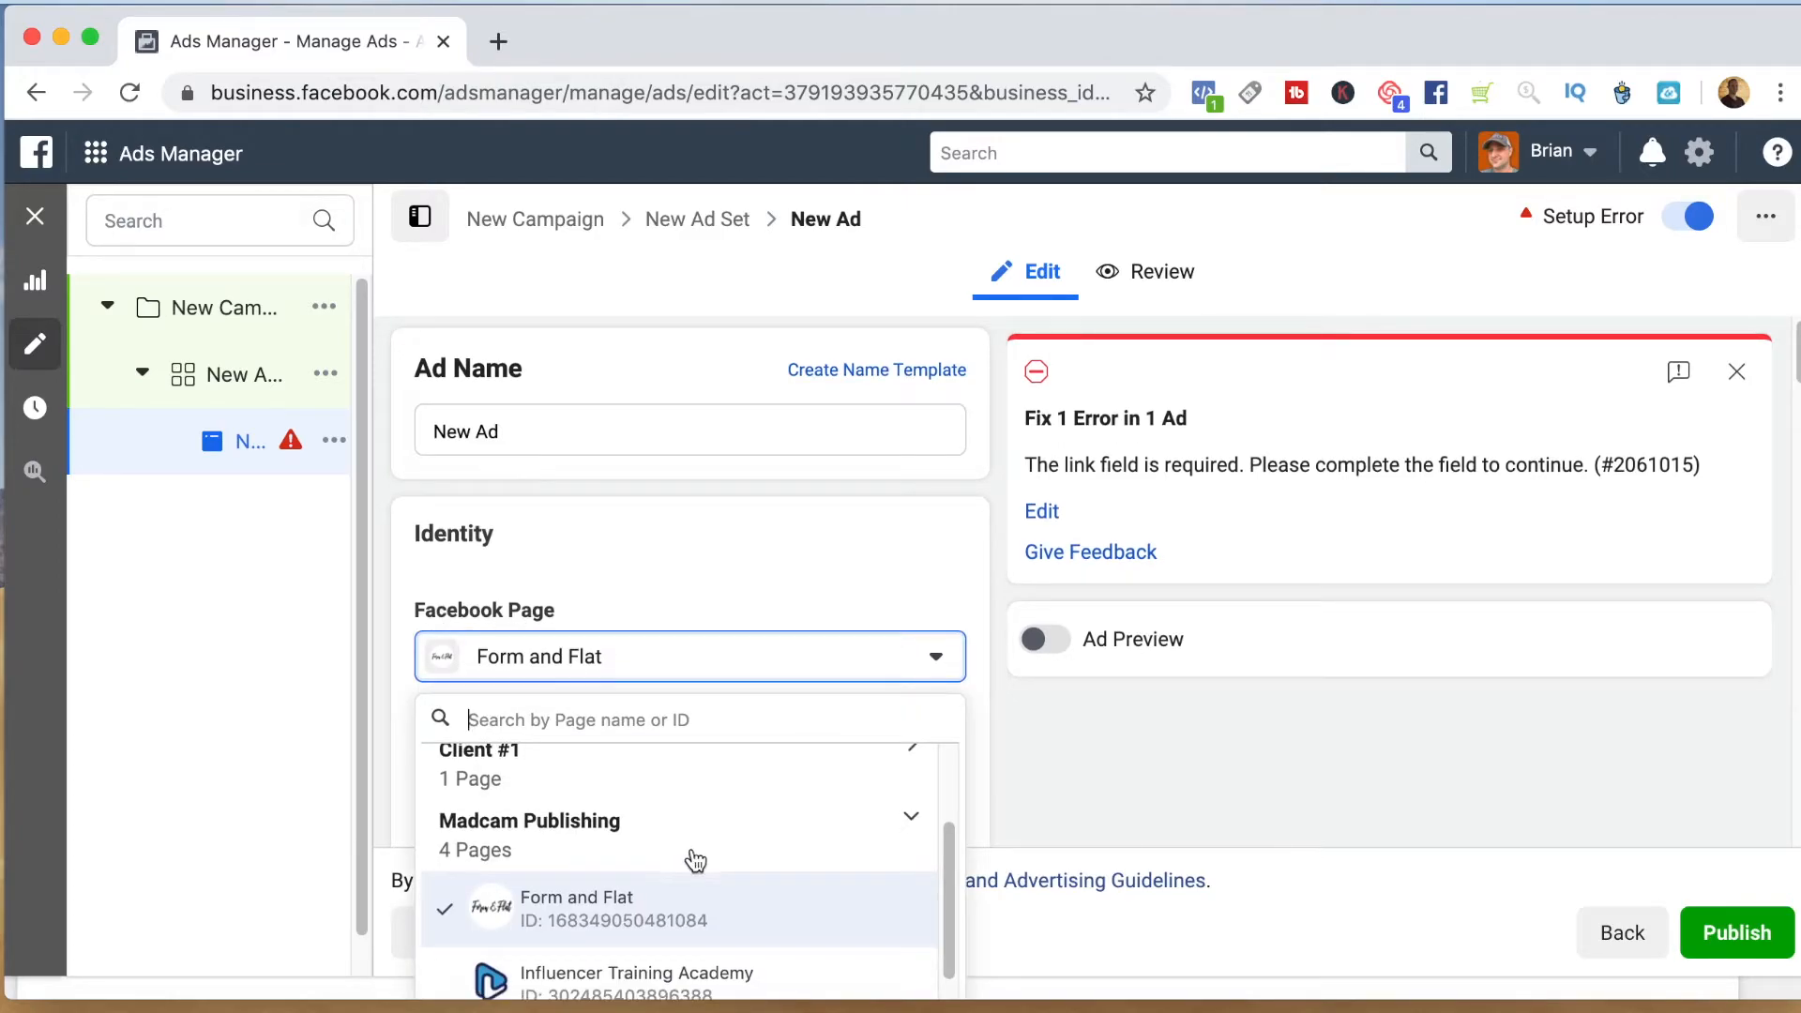
scroll(696, 860, "down", 3)
scroll(713, 863, "up", 5)
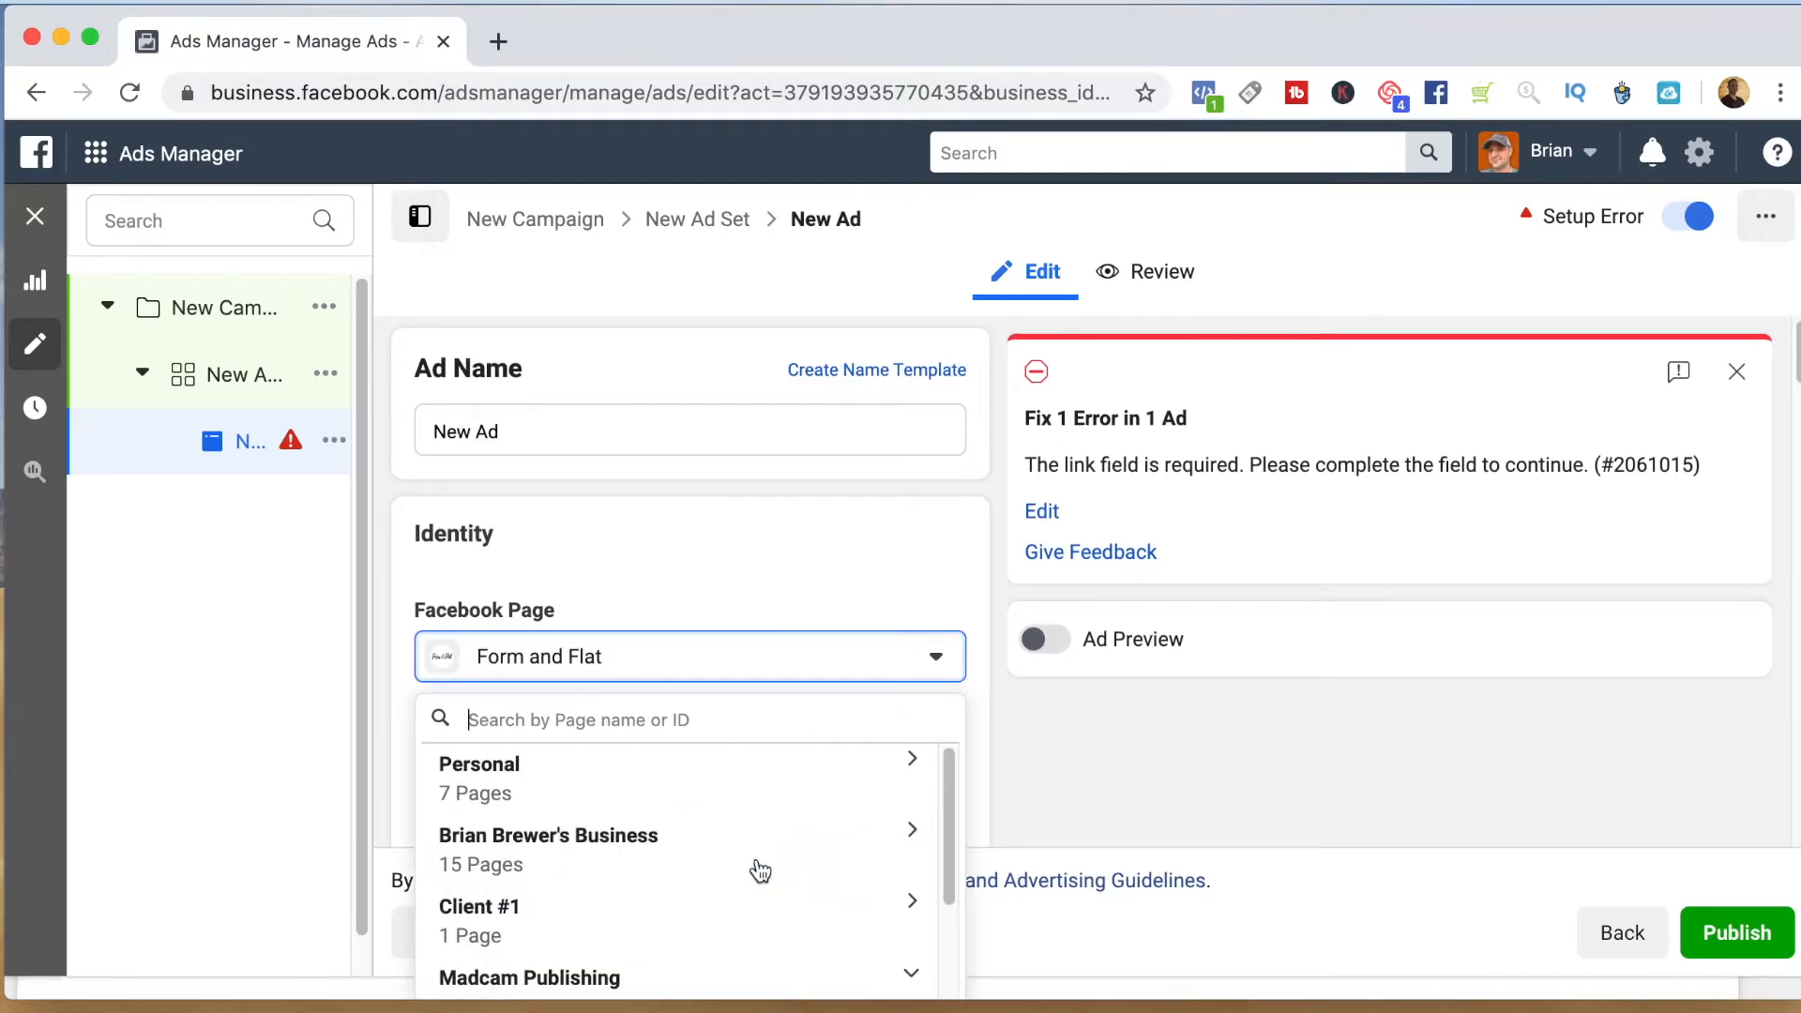
left_click(716, 853)
scroll(715, 853, "down", 3)
left_click(562, 786)
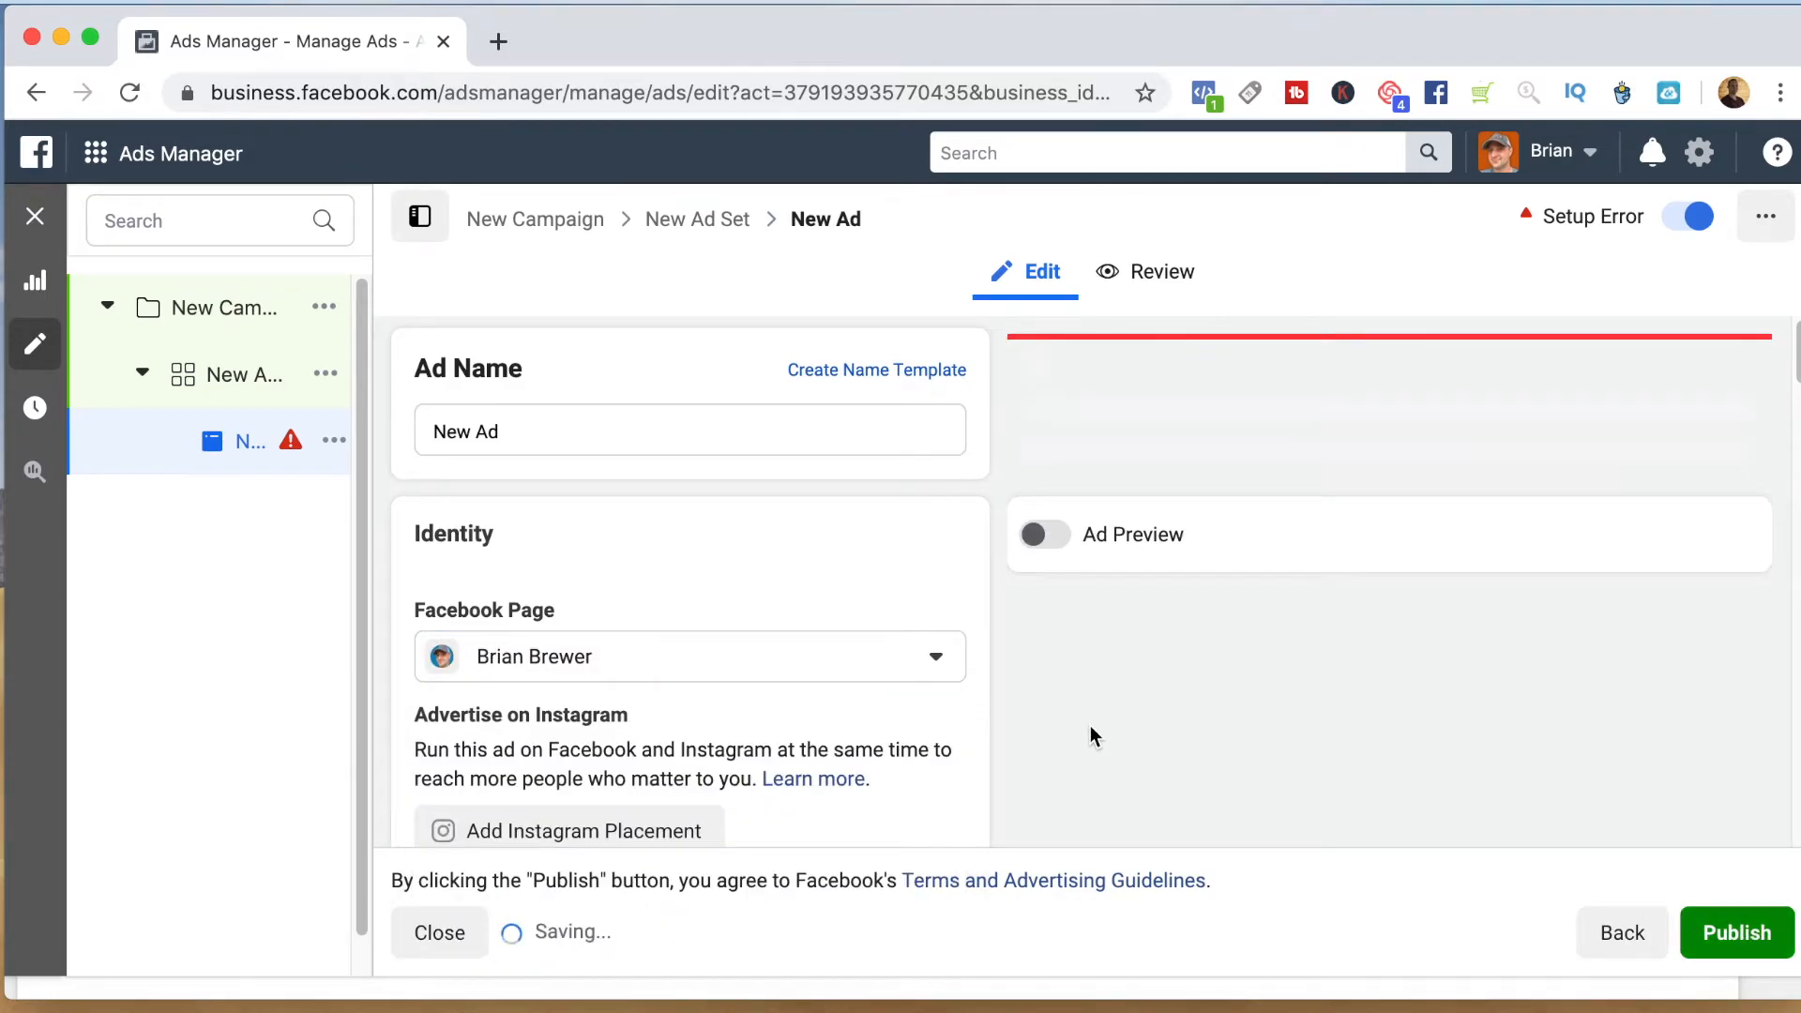
Change the Ad Setup from Create Ad to Use Existing Post.
scroll(716, 535, "down", 4)
scroll(710, 494, "down", 1)
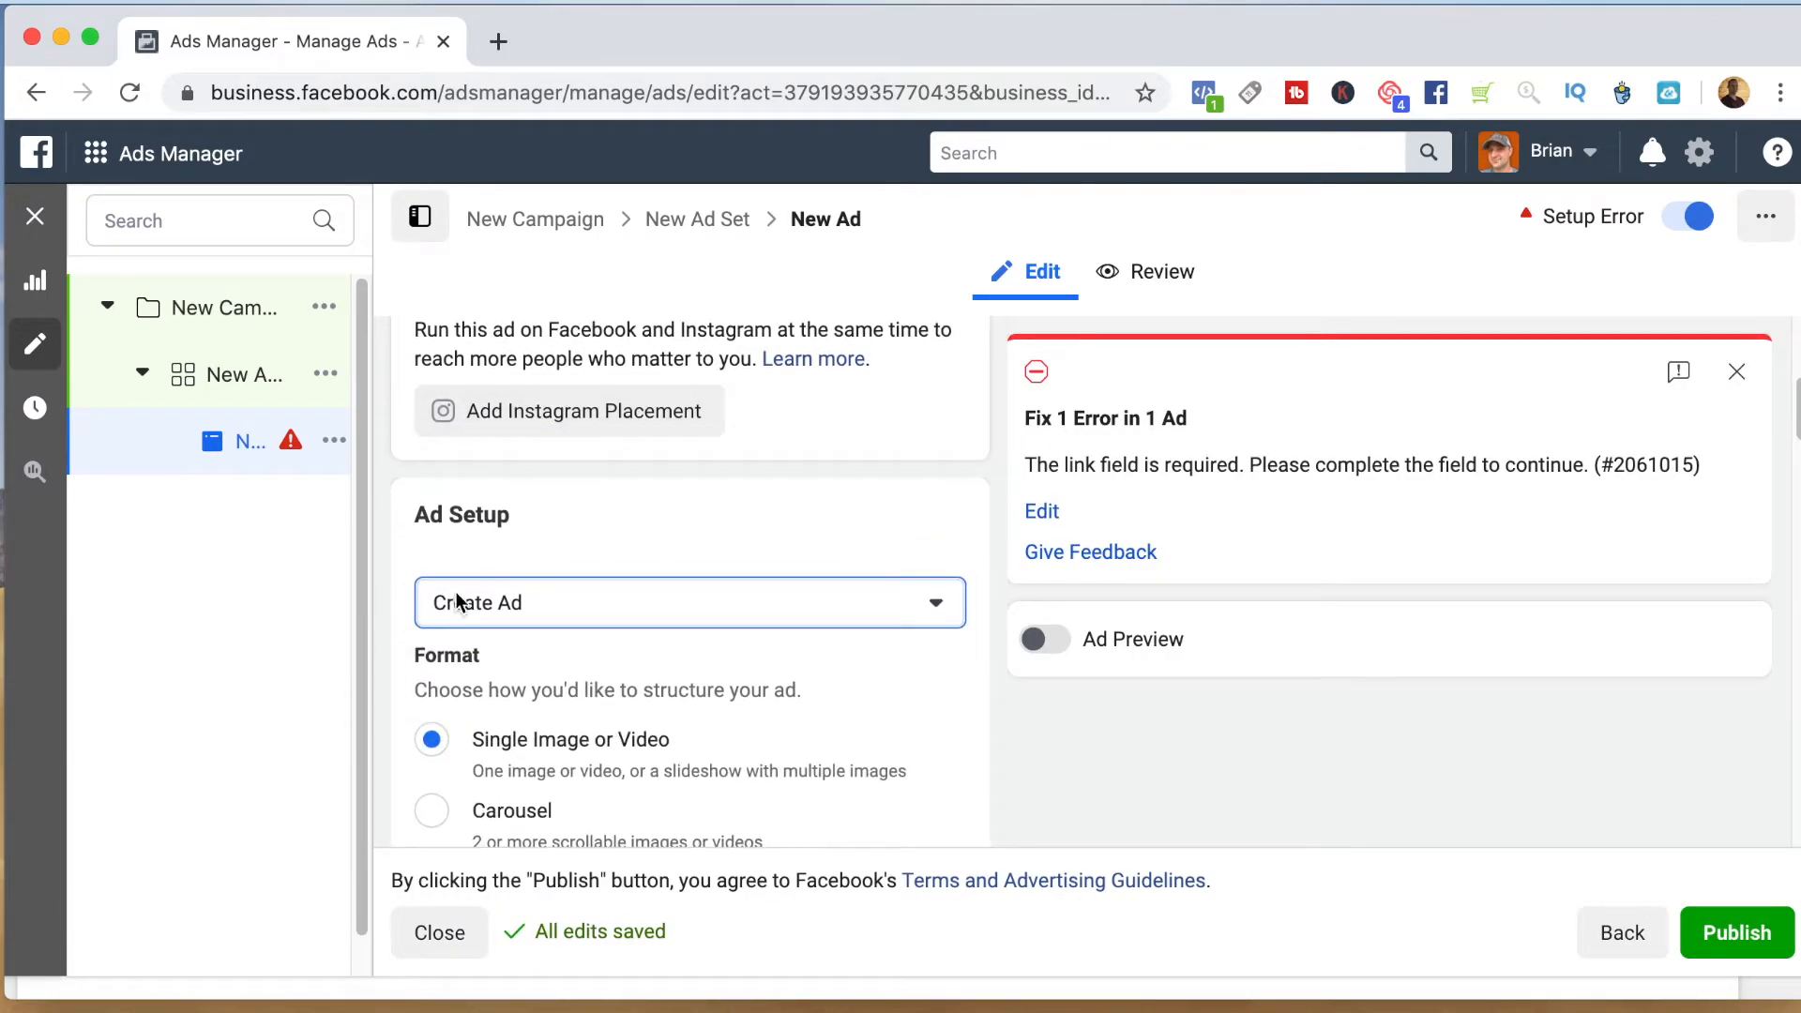
left_click(880, 606)
left_click(464, 721)
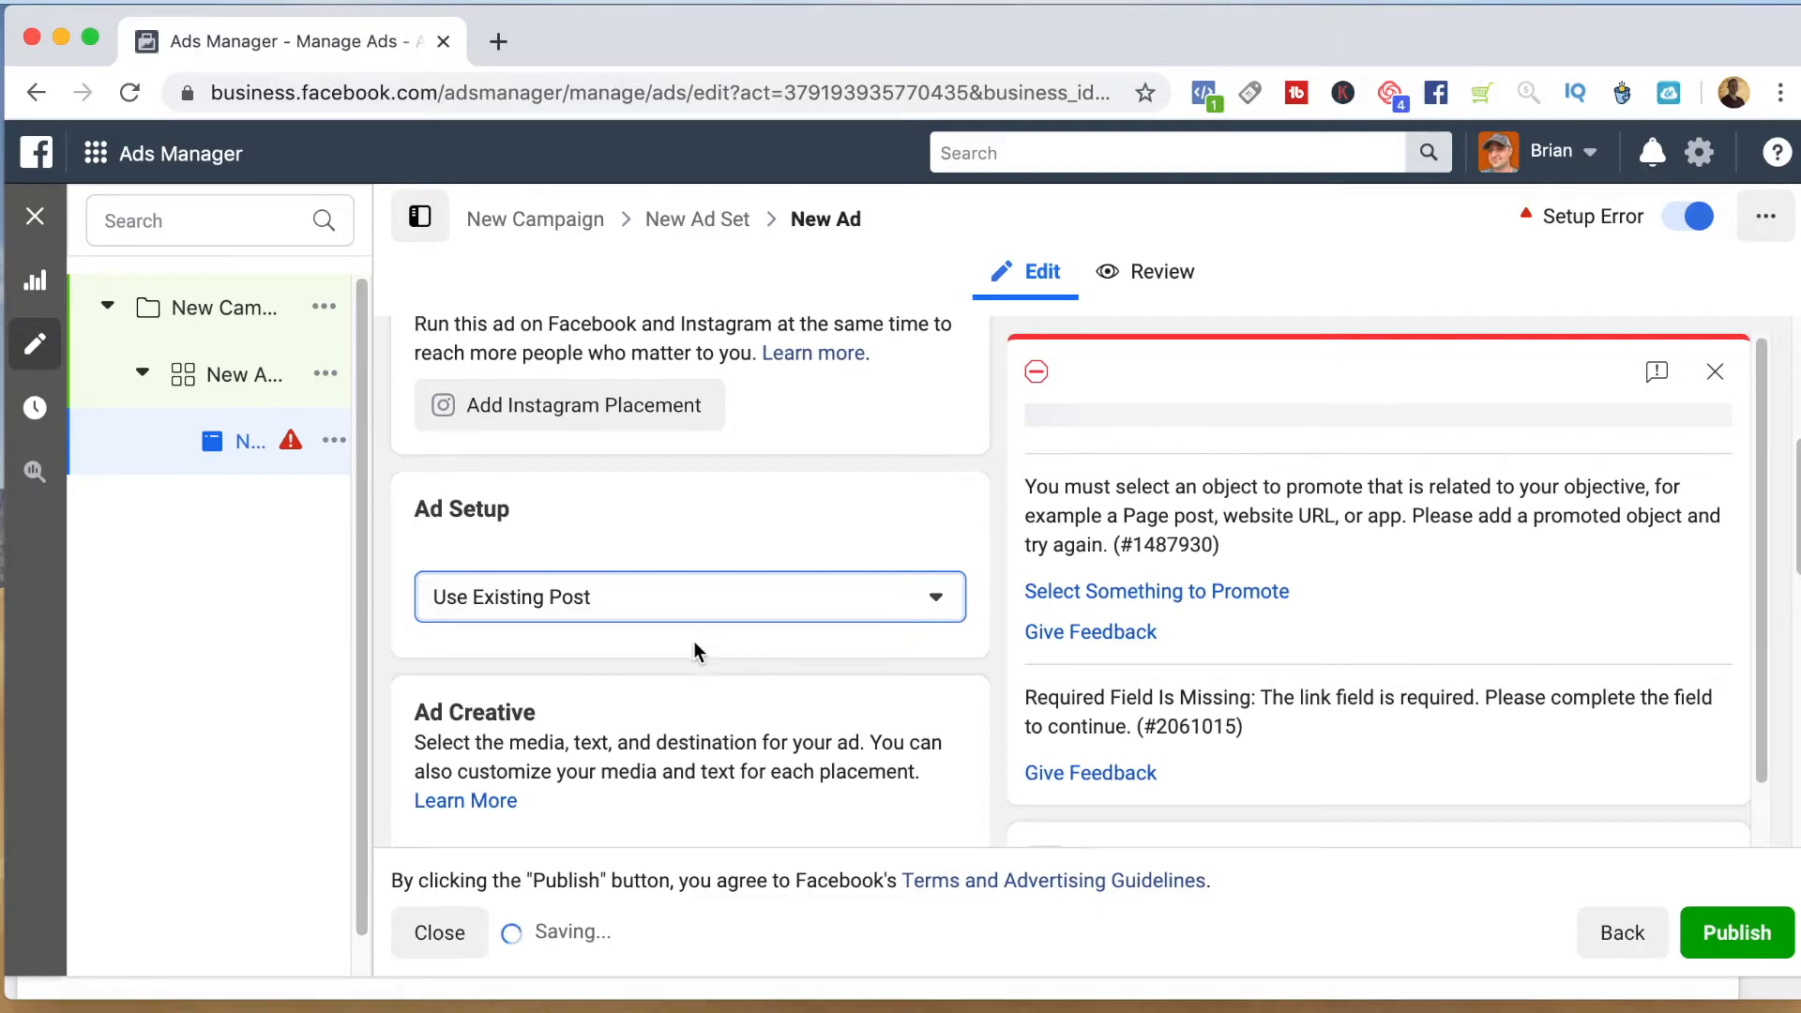
scroll(820, 677, "down", 3)
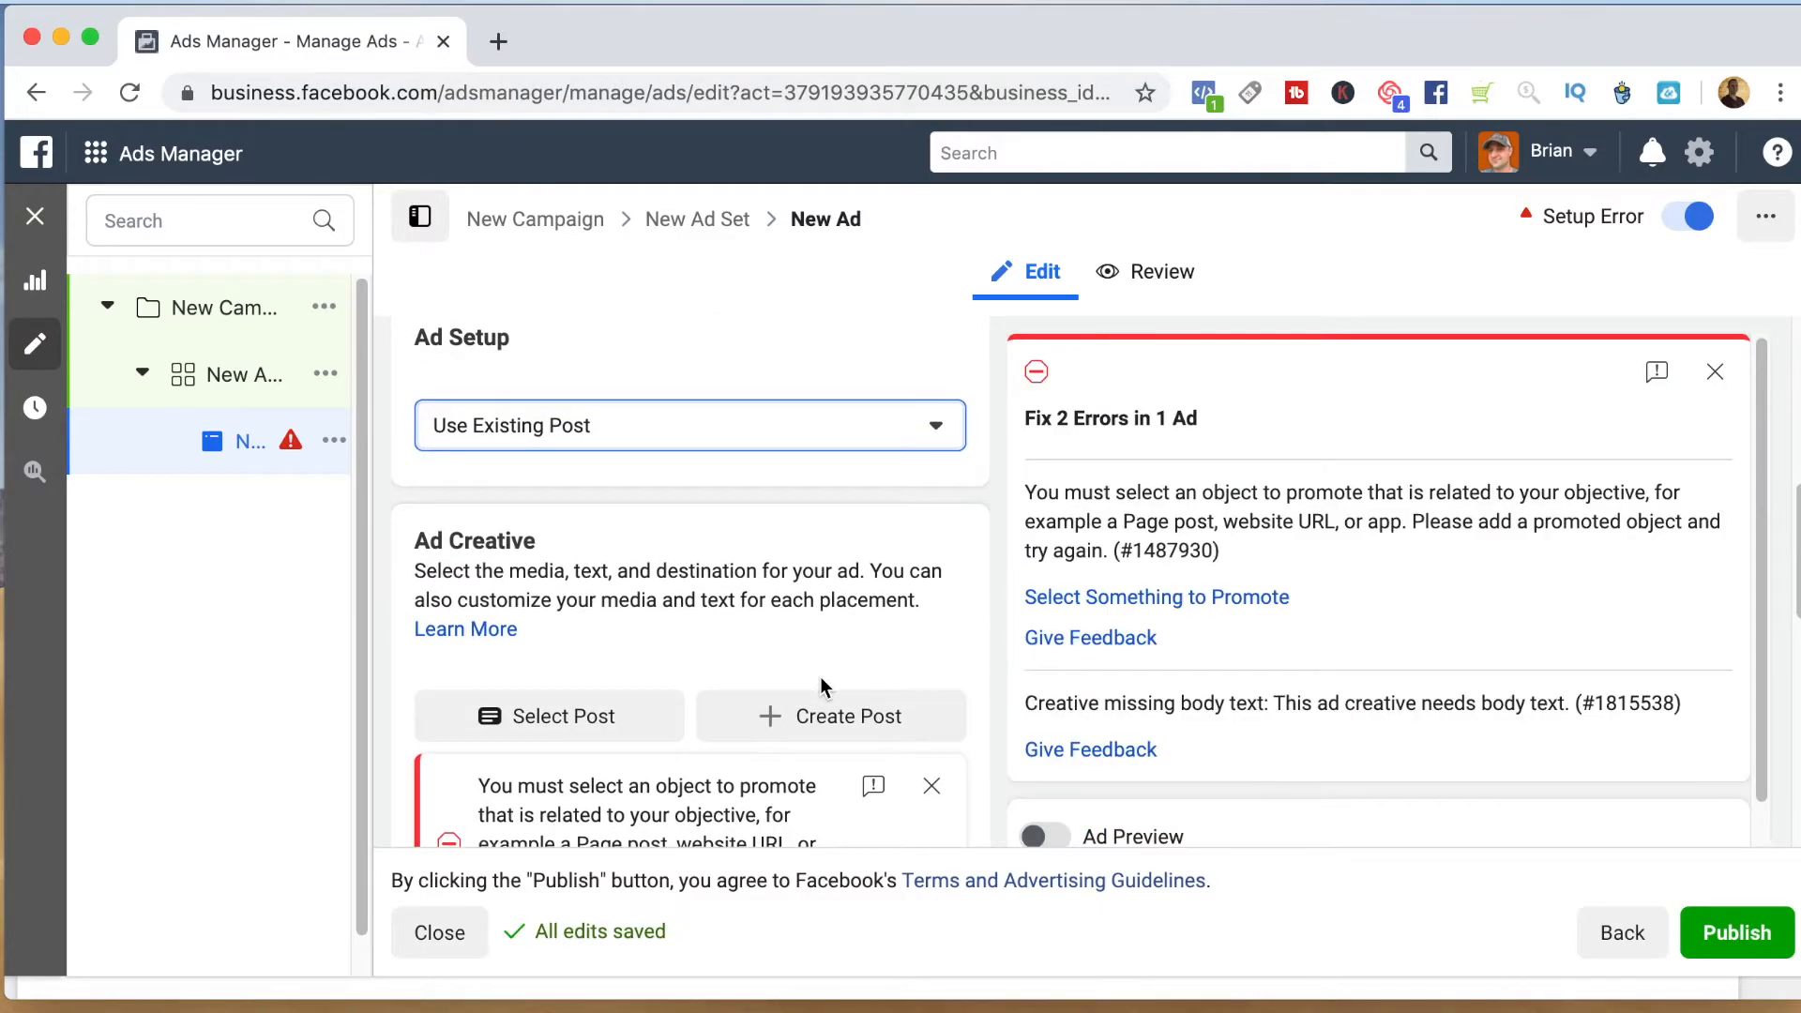
scroll(820, 677, "down", 1)
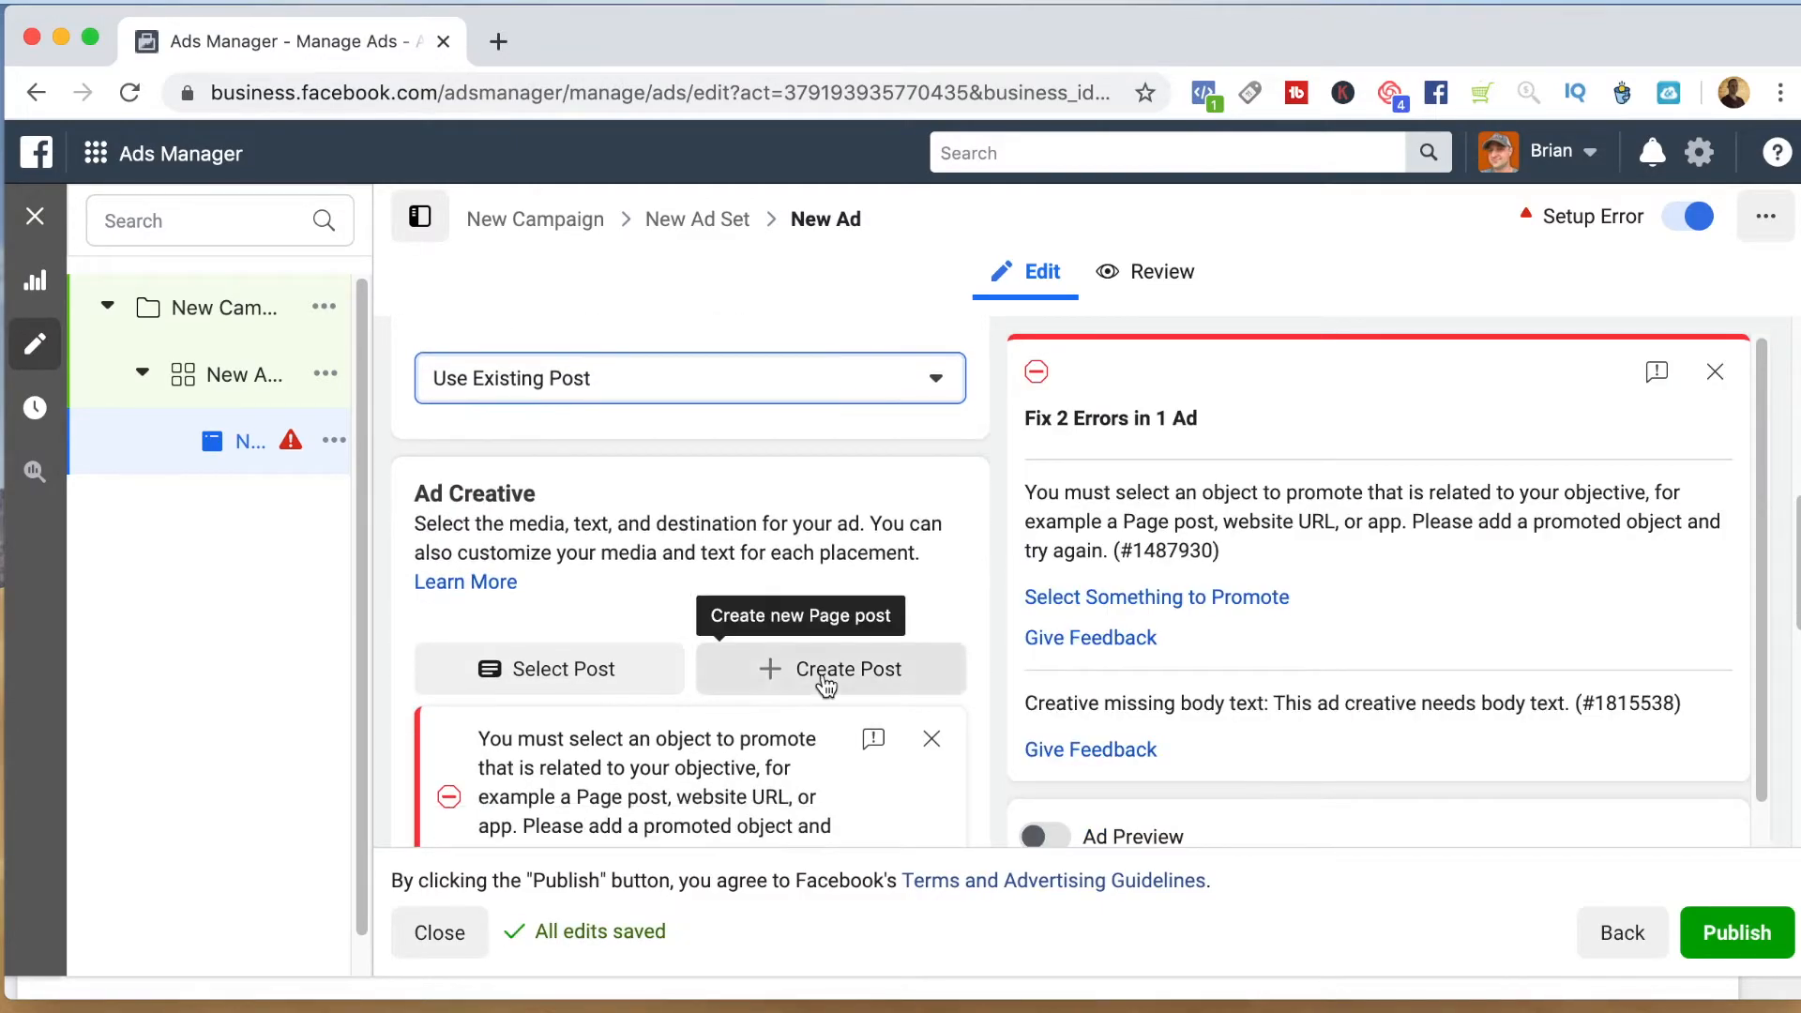
left_click(546, 678)
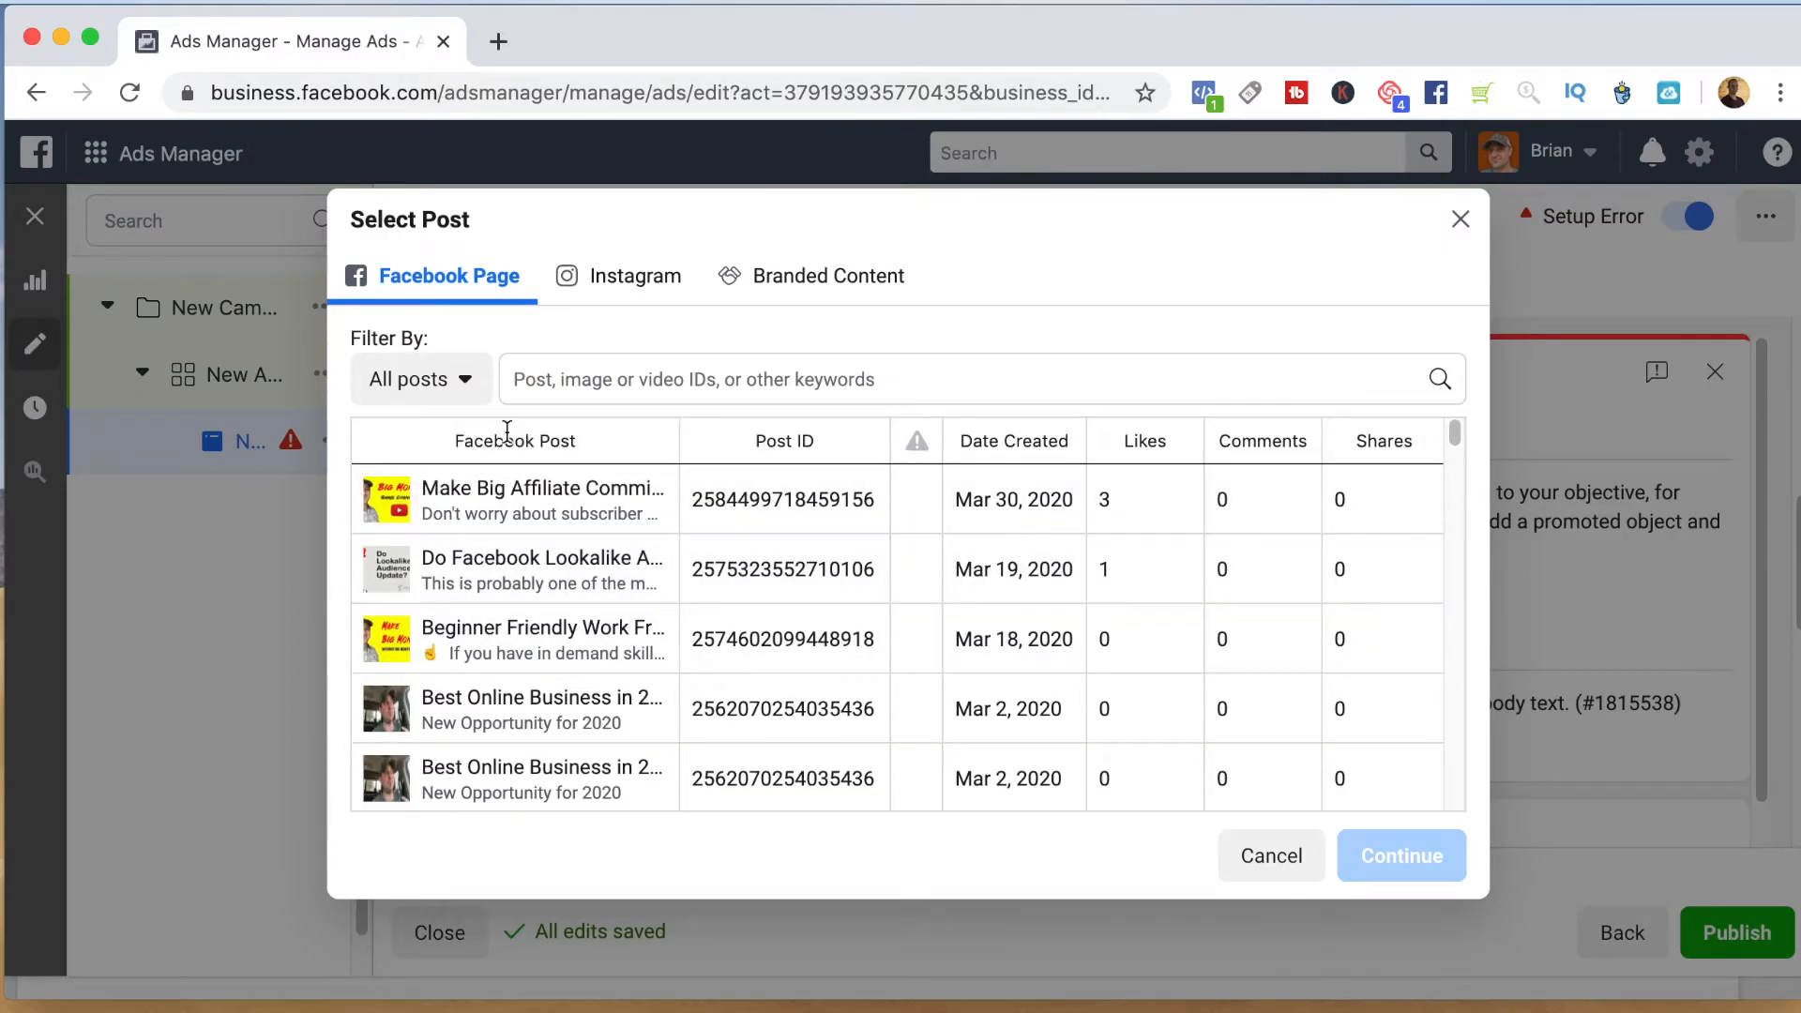
left_click(515, 380)
key("super+v")
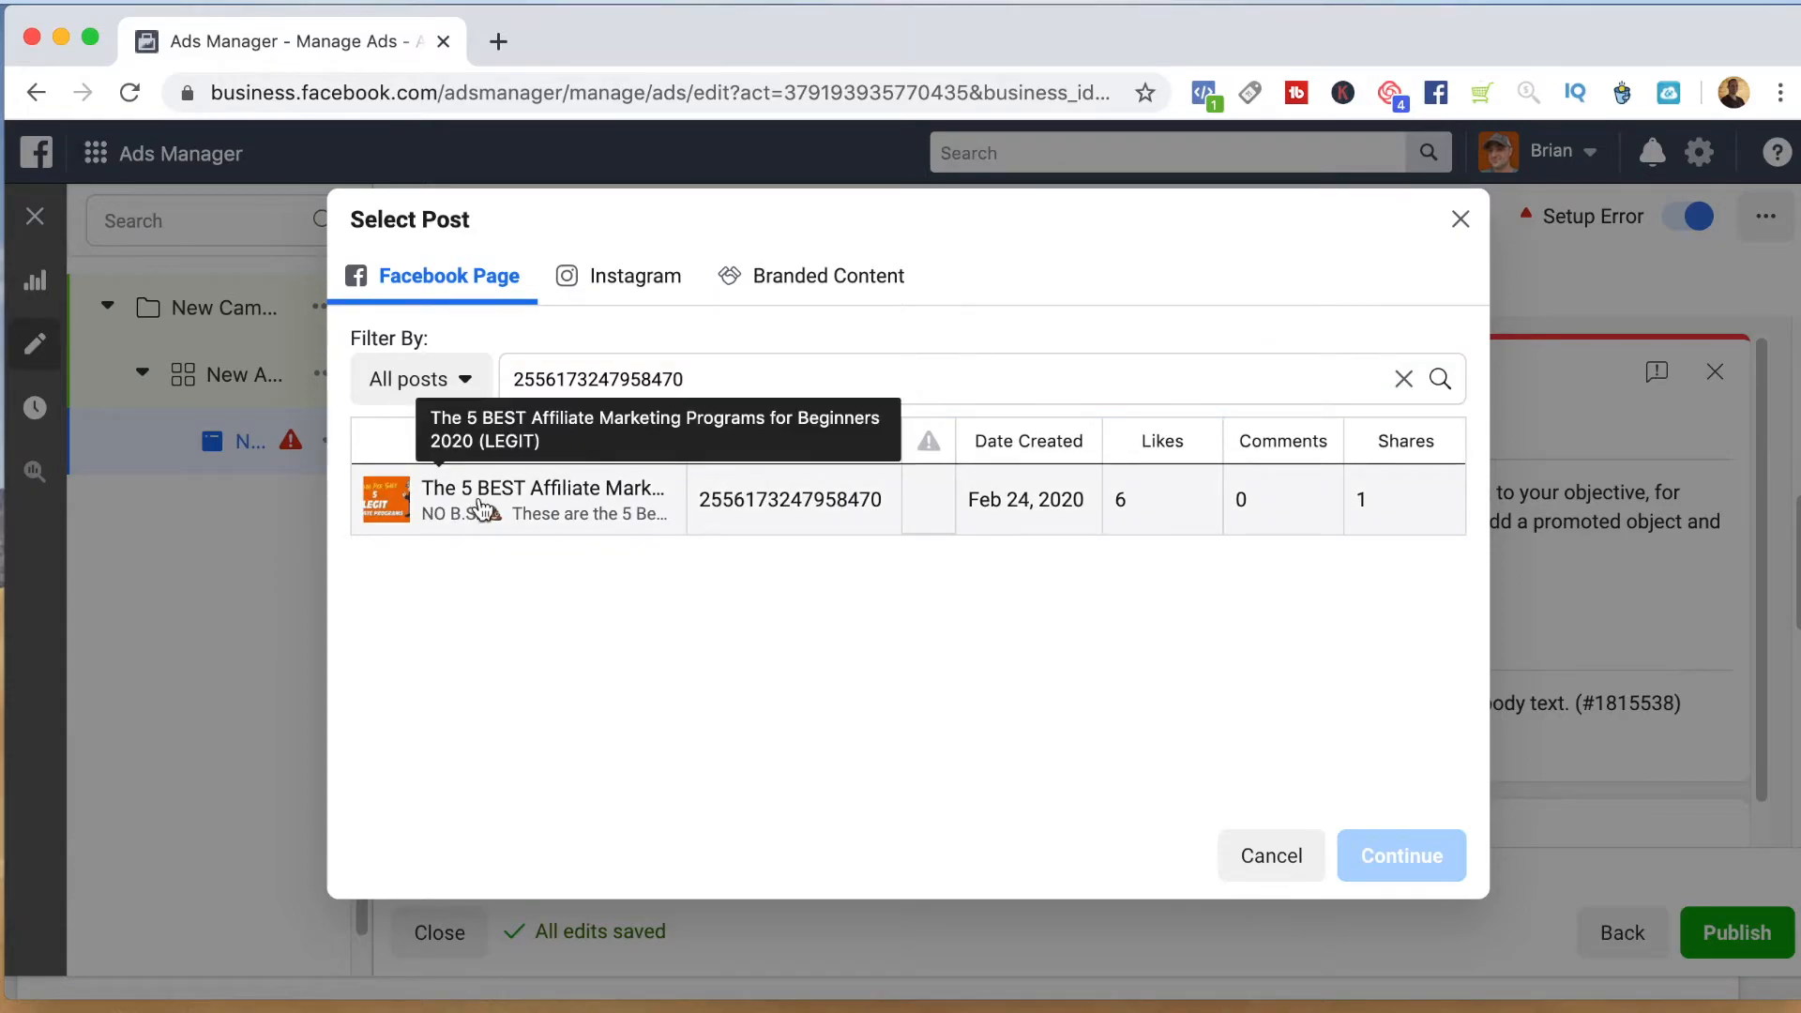
left_click(512, 520)
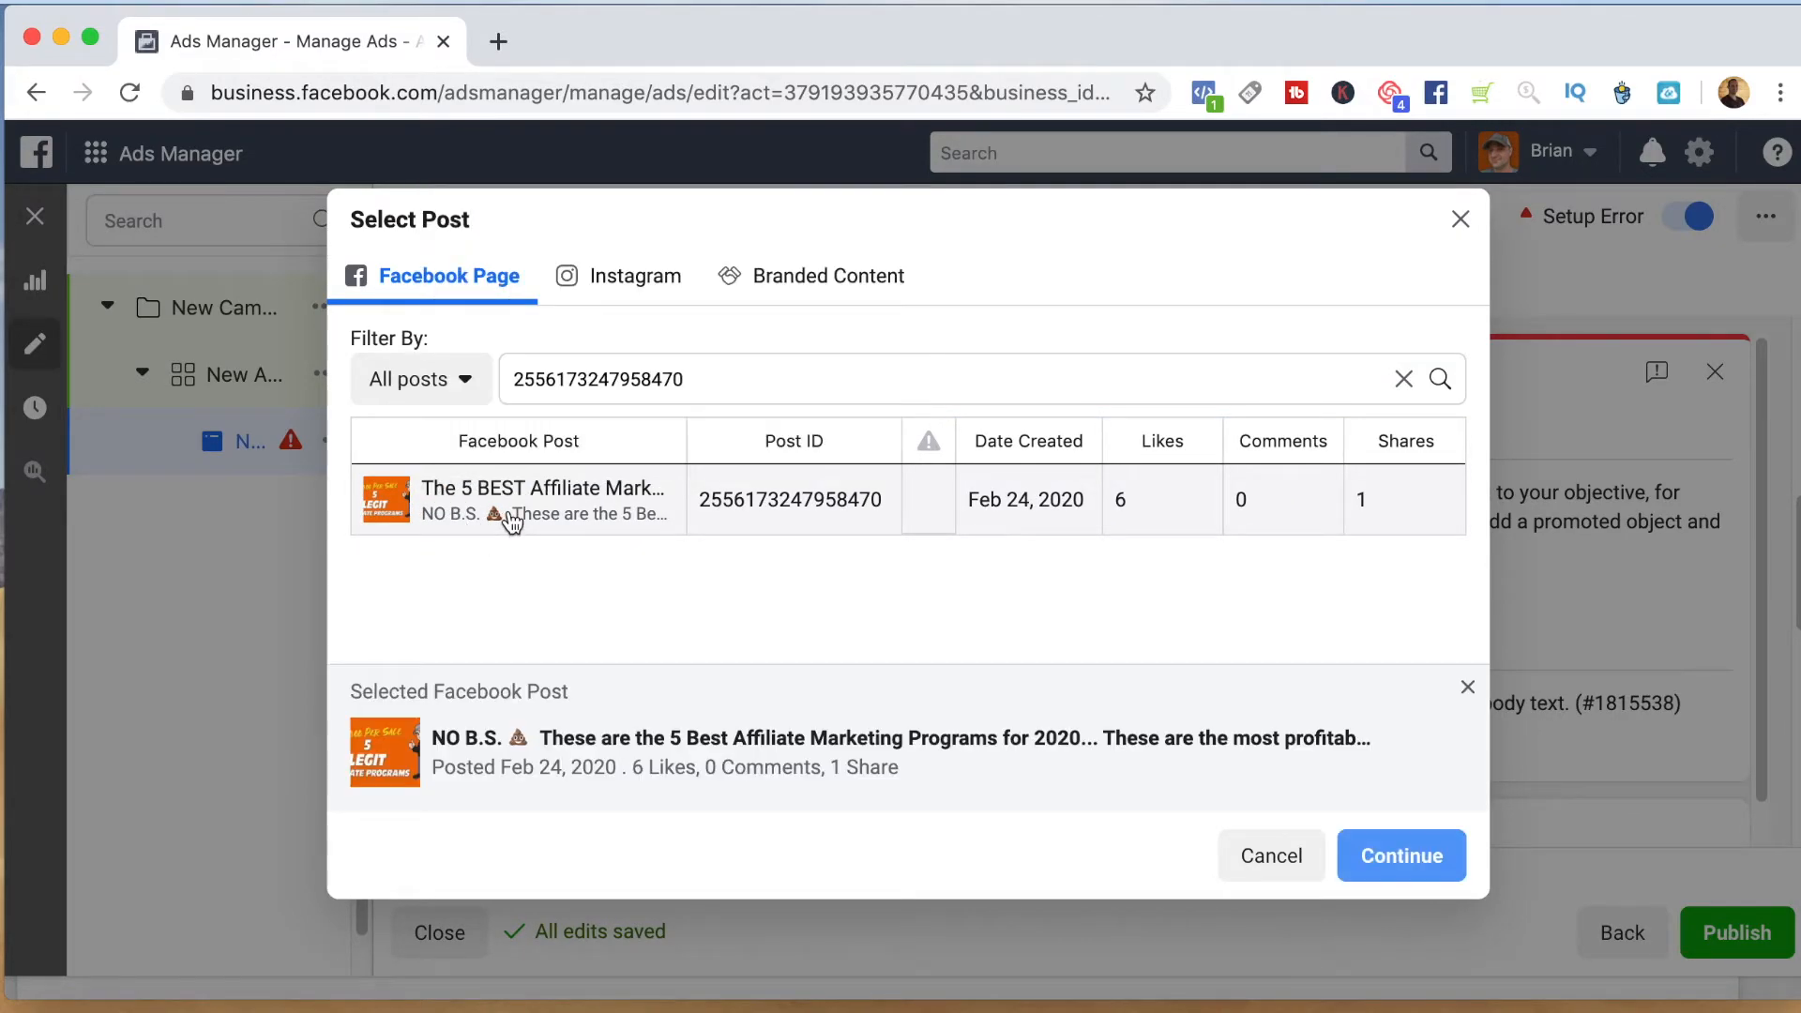
left_click(1423, 858)
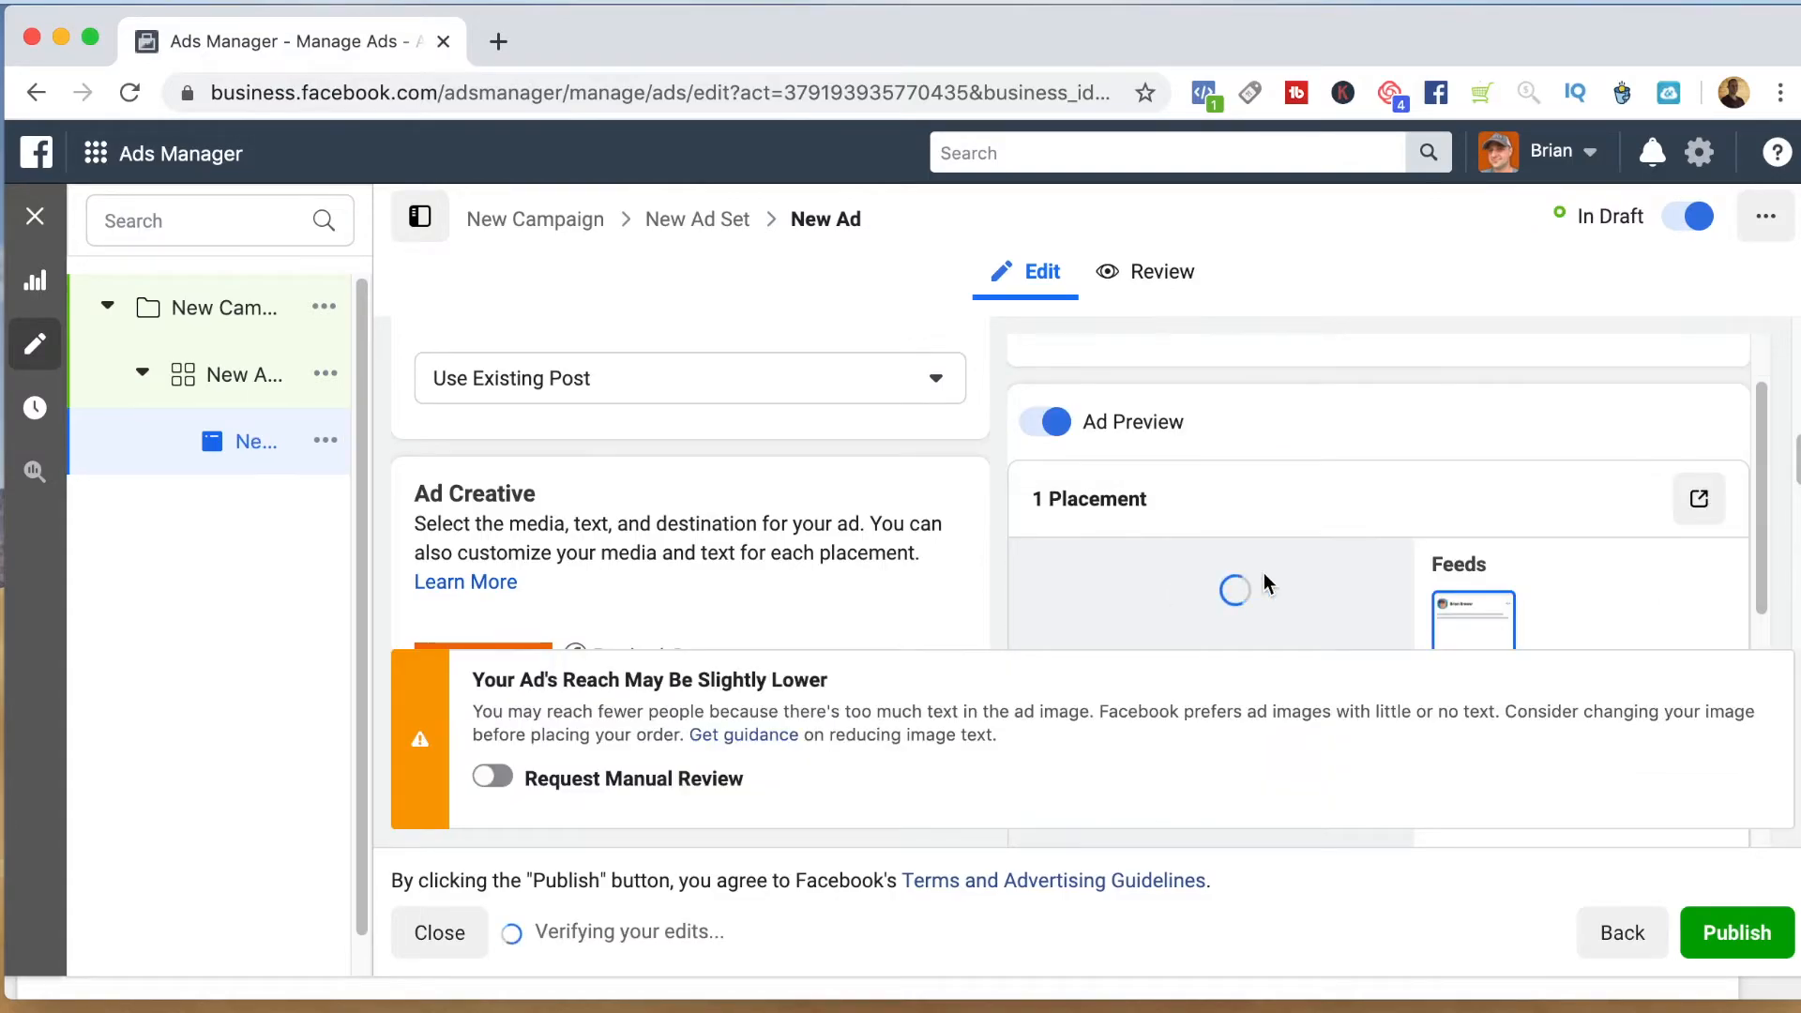
Request a manual review of the ad image, and inspect the ad's tracking settings and Facebook feed preview.
scroll(605, 582, "down", 3)
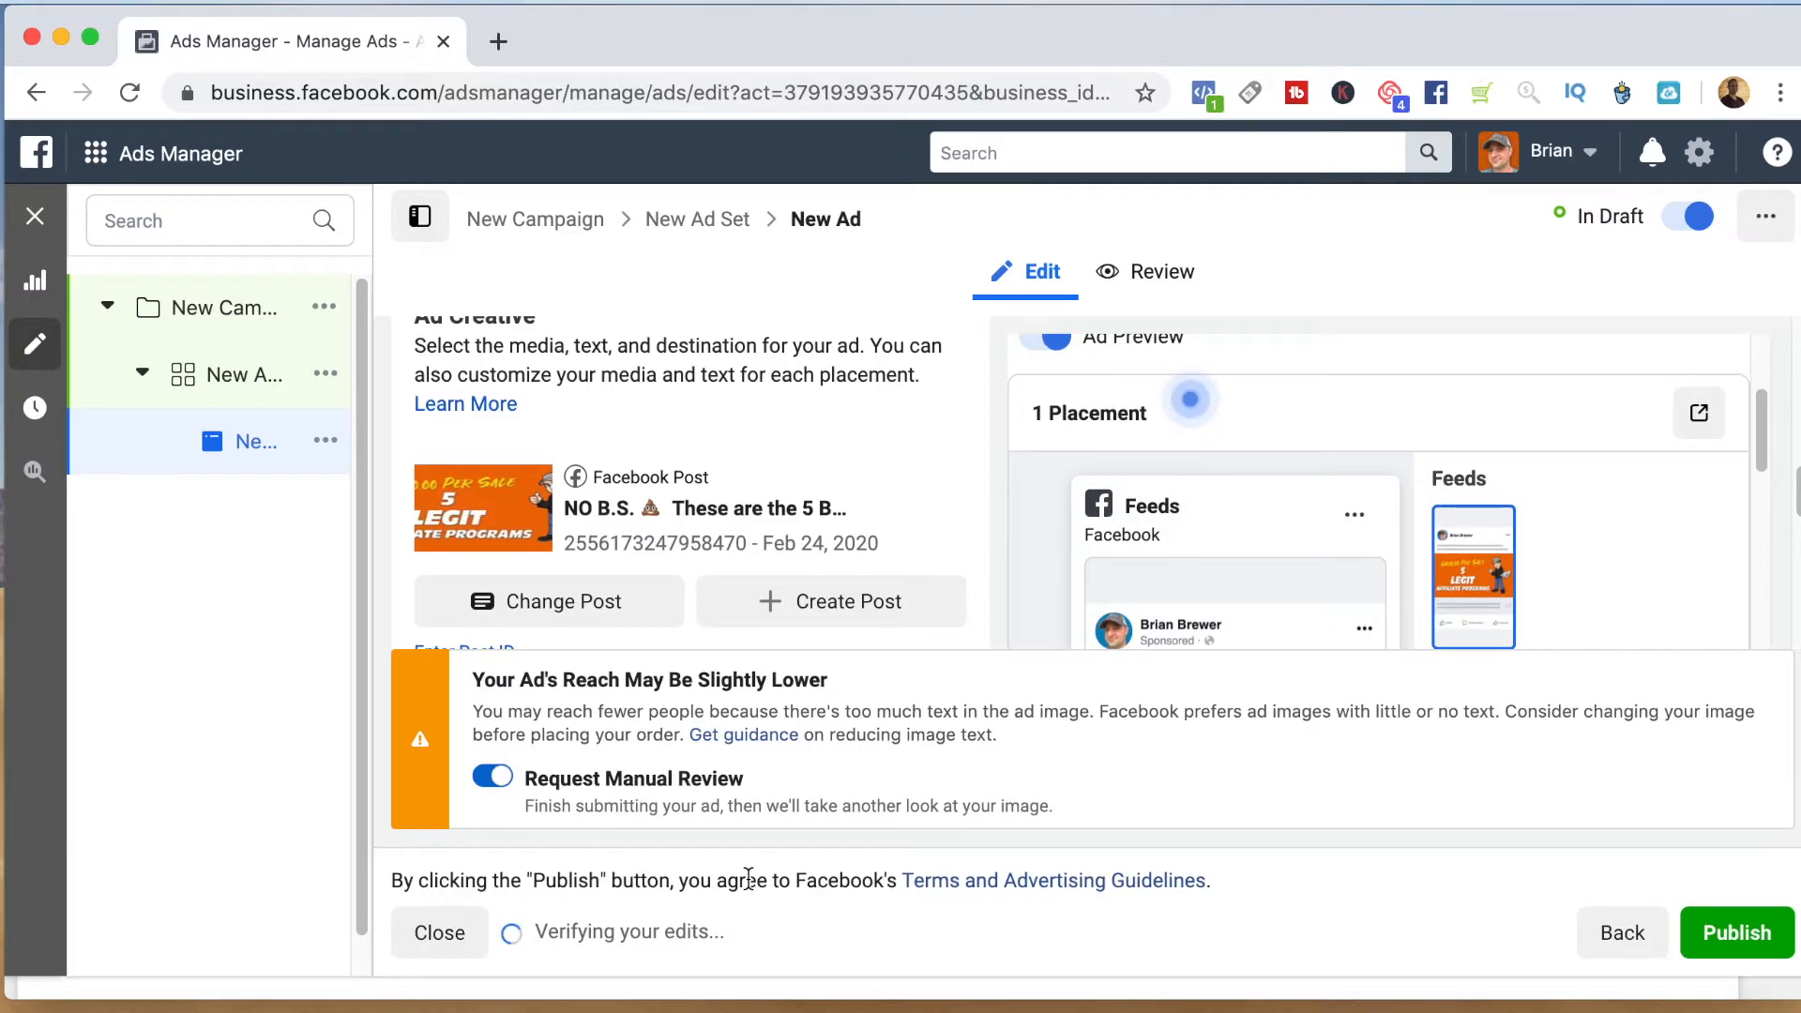
scroll(455, 450, "down", 2)
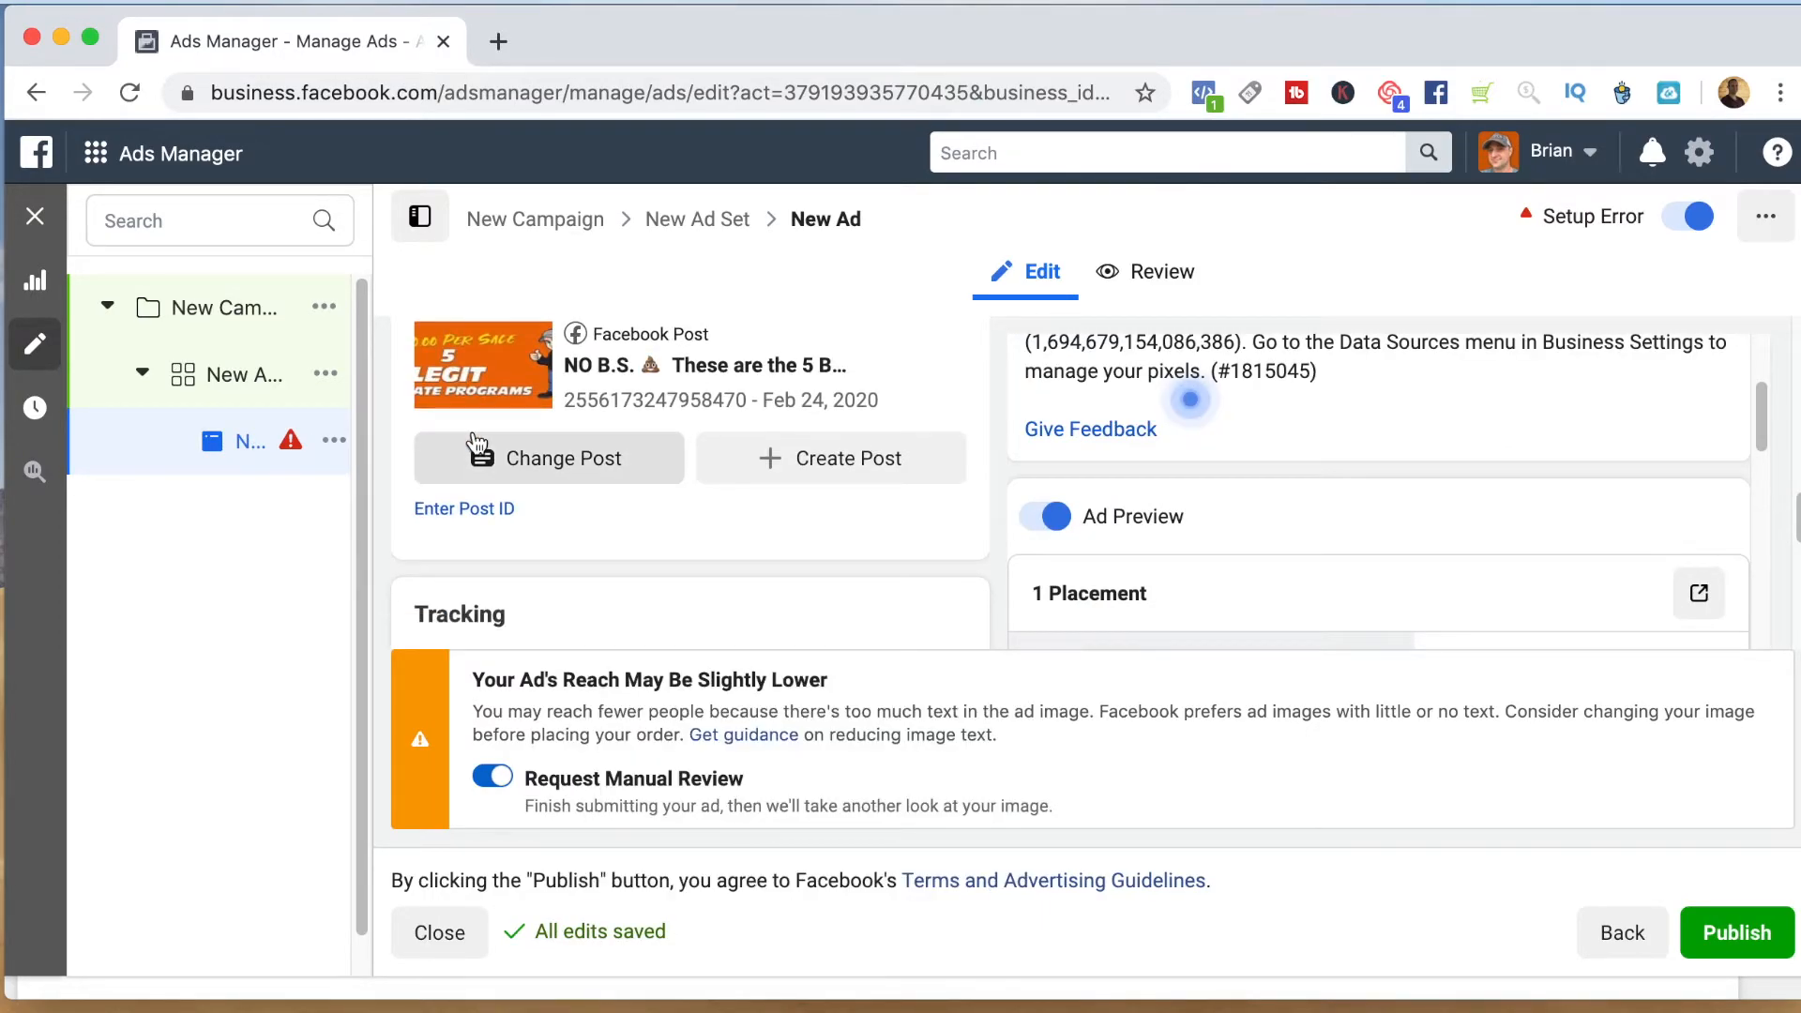
scroll(643, 418, "down", 2)
scroll(901, 469, "down", 2)
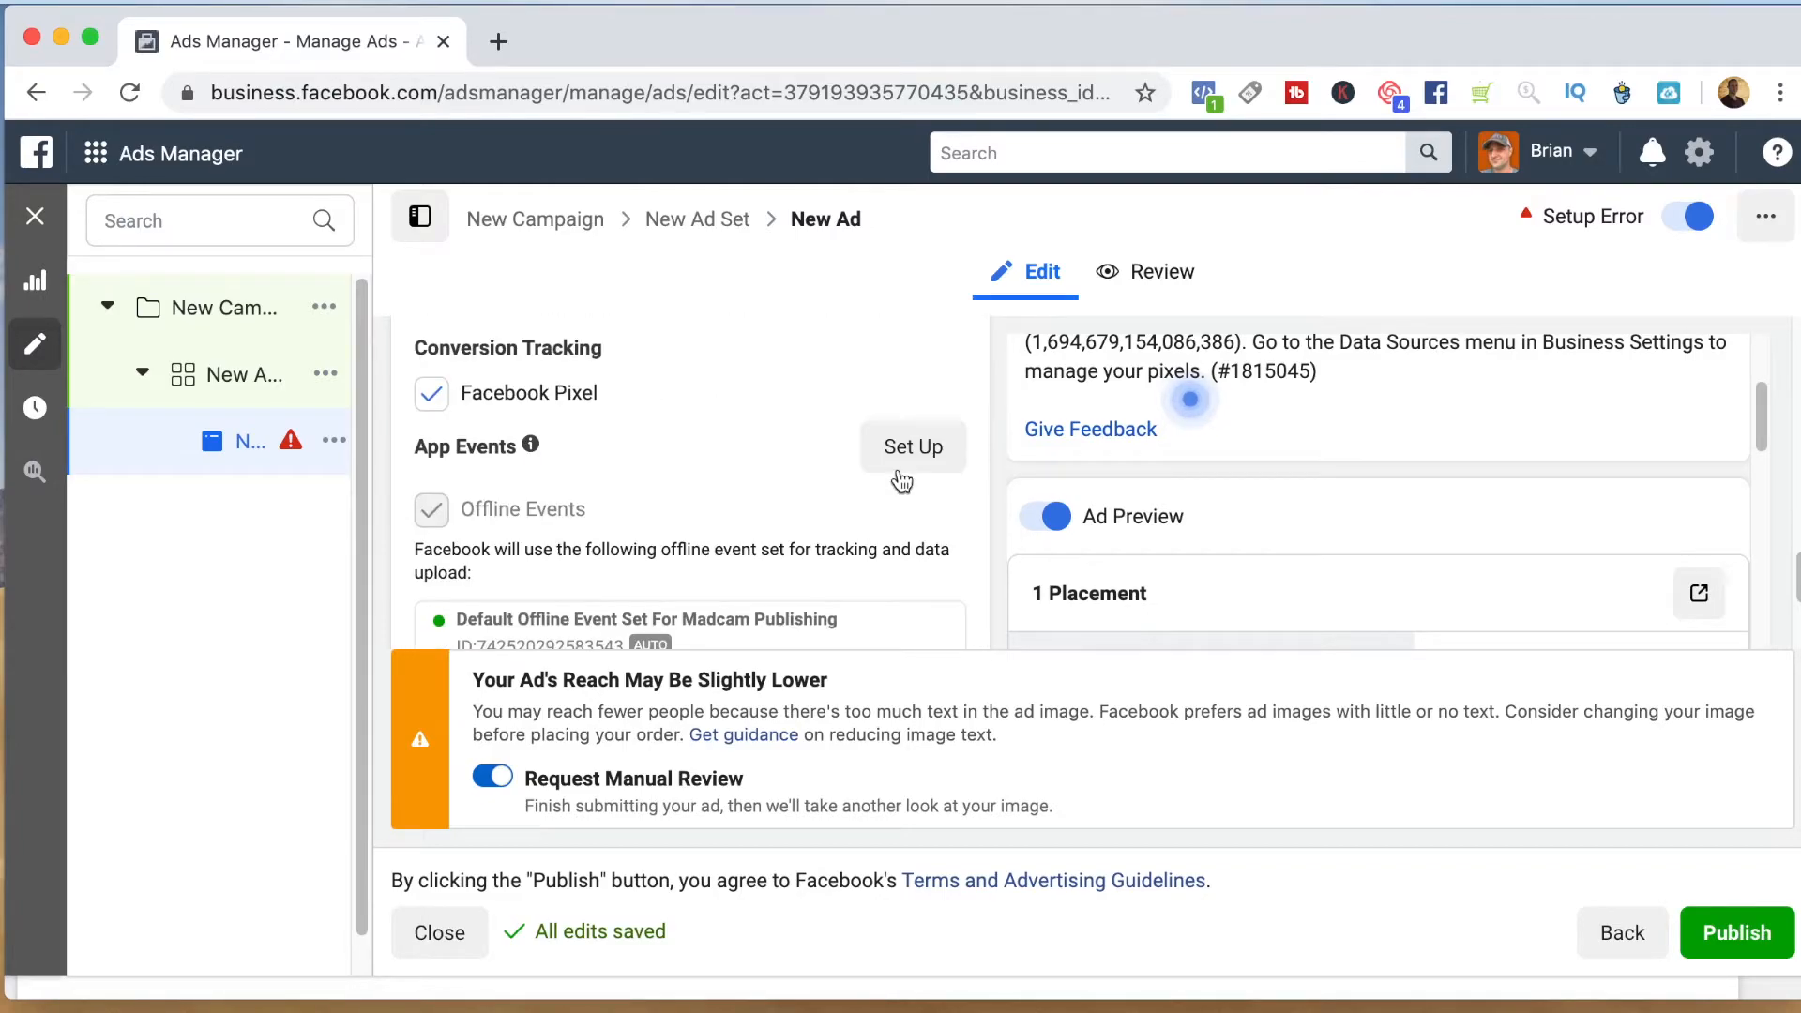
scroll(899, 473, "down", 2)
scroll(895, 480, "up", 8)
left_click_drag(1762, 435, 1762, 535)
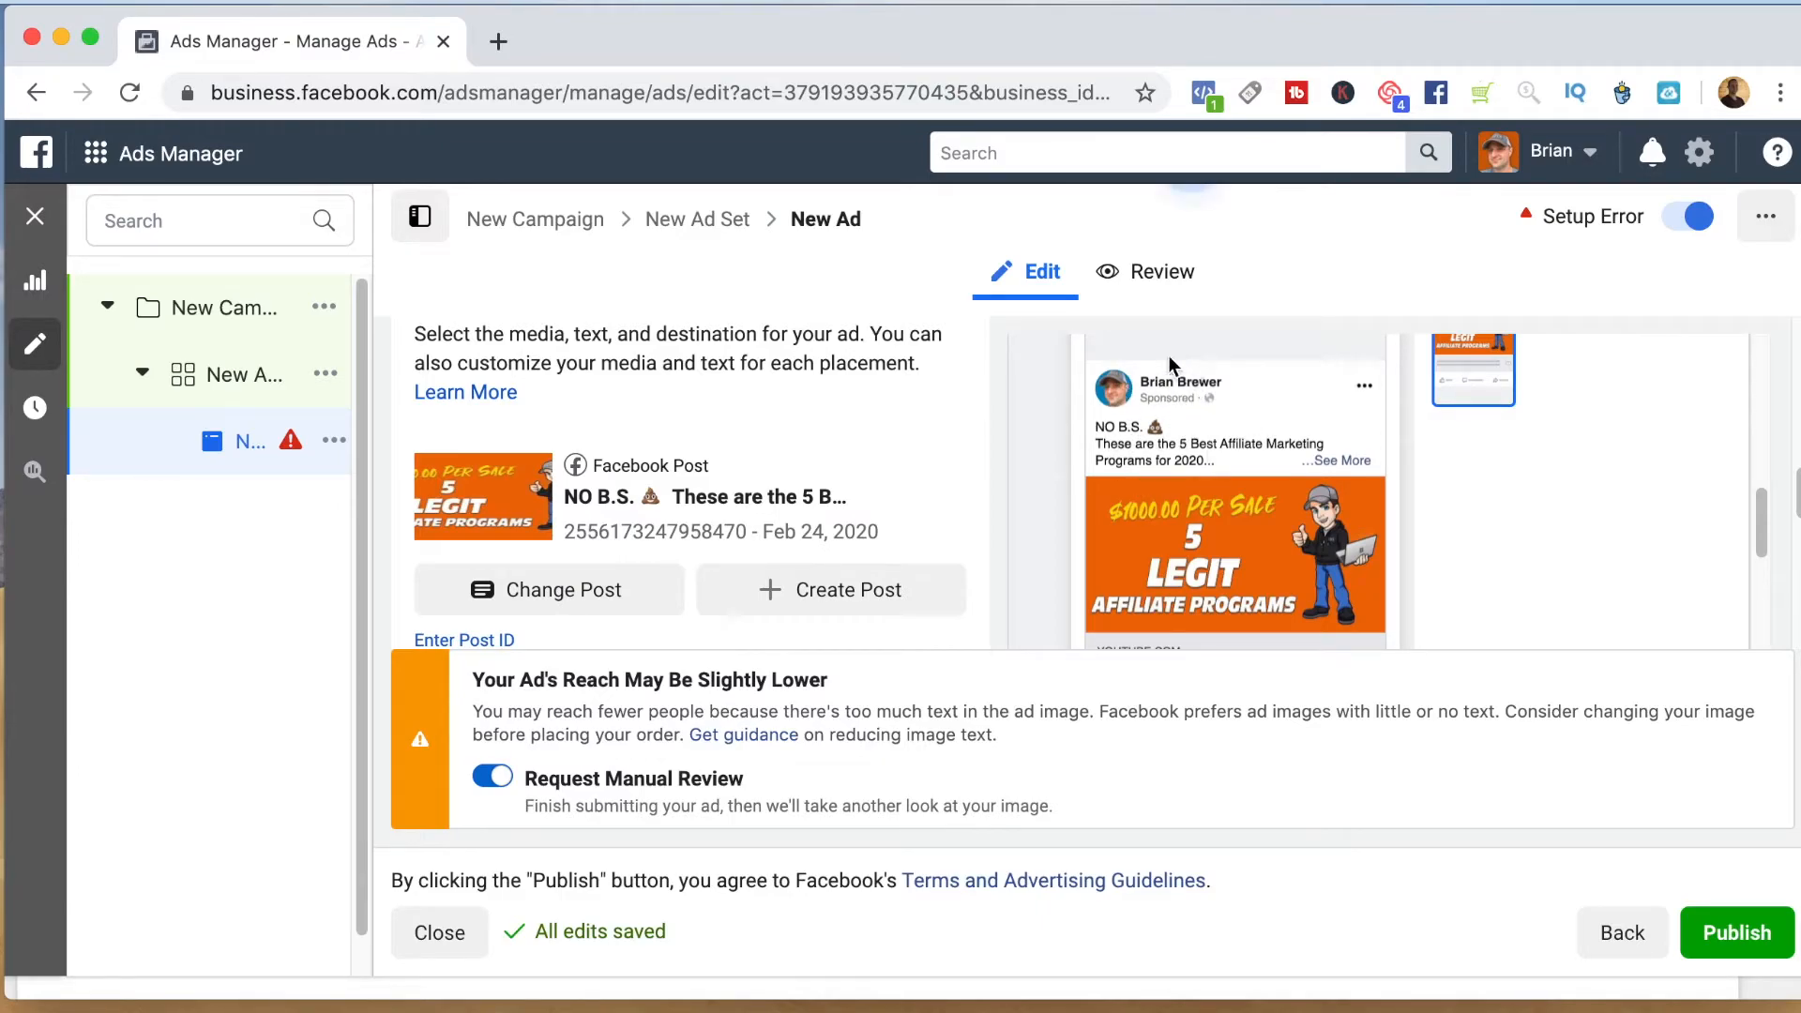
scroll(1154, 502, "down", 2)
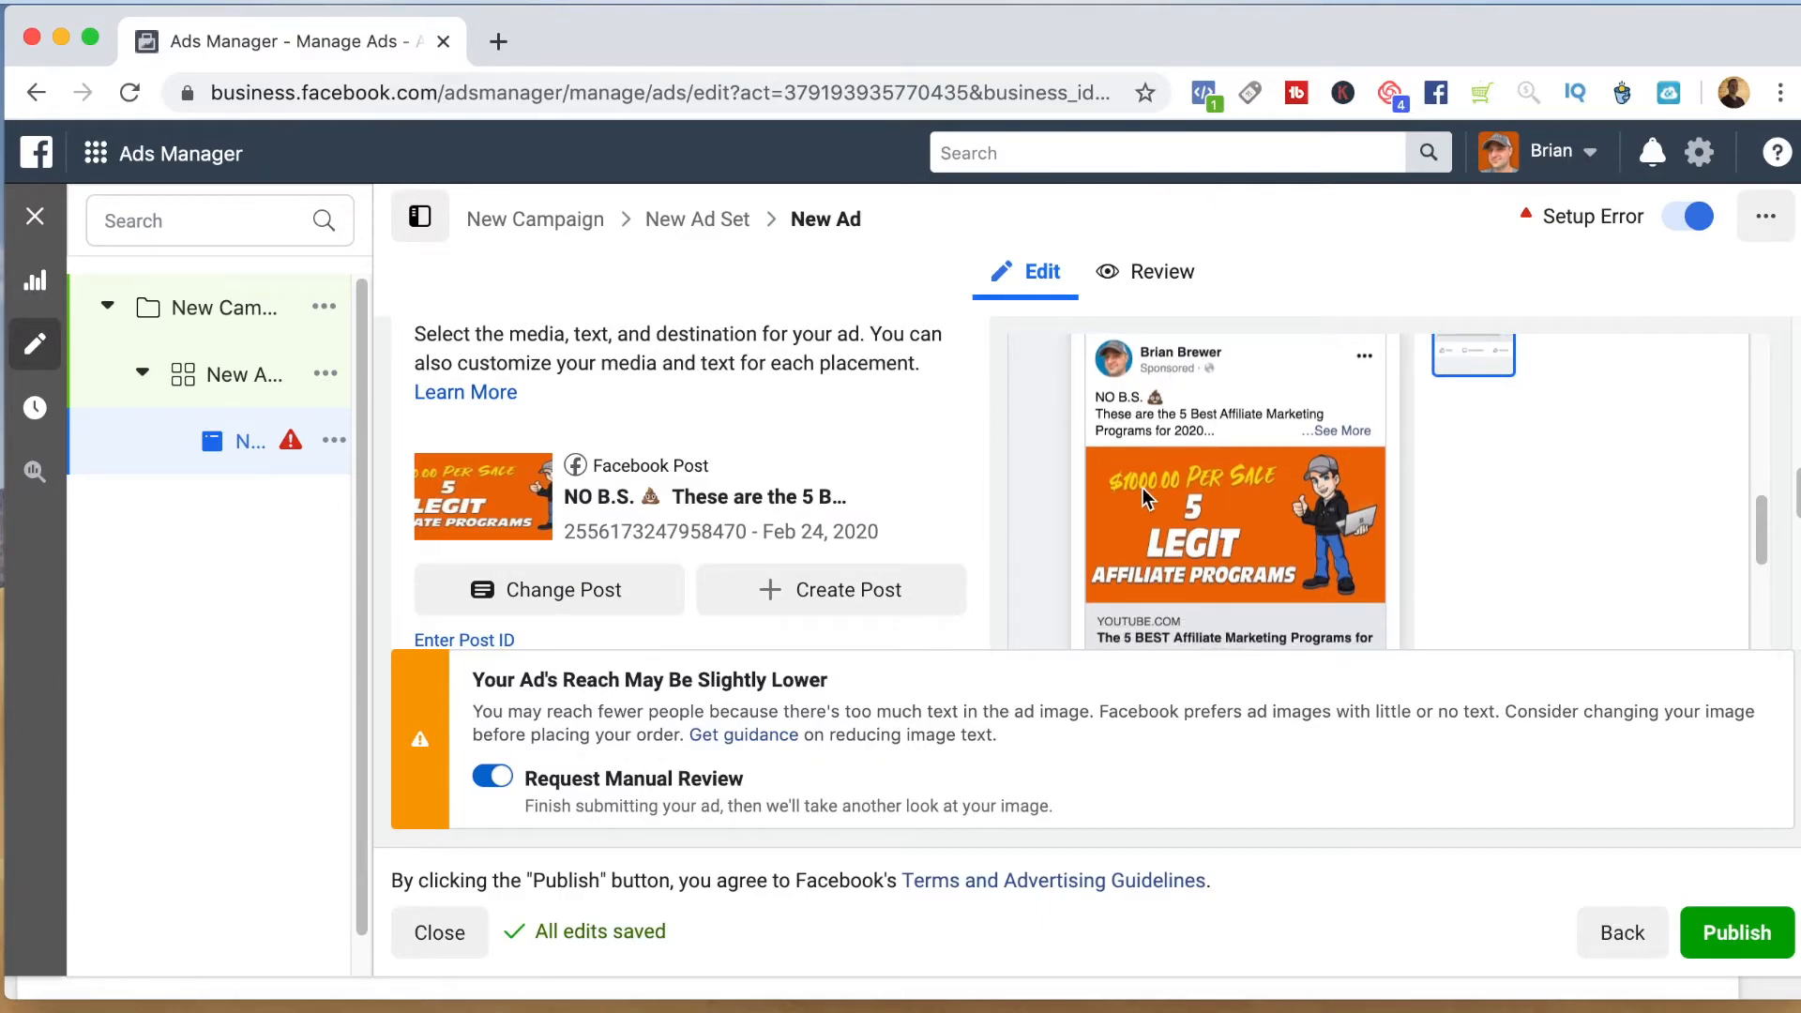
scroll(1212, 446, "down", 10)
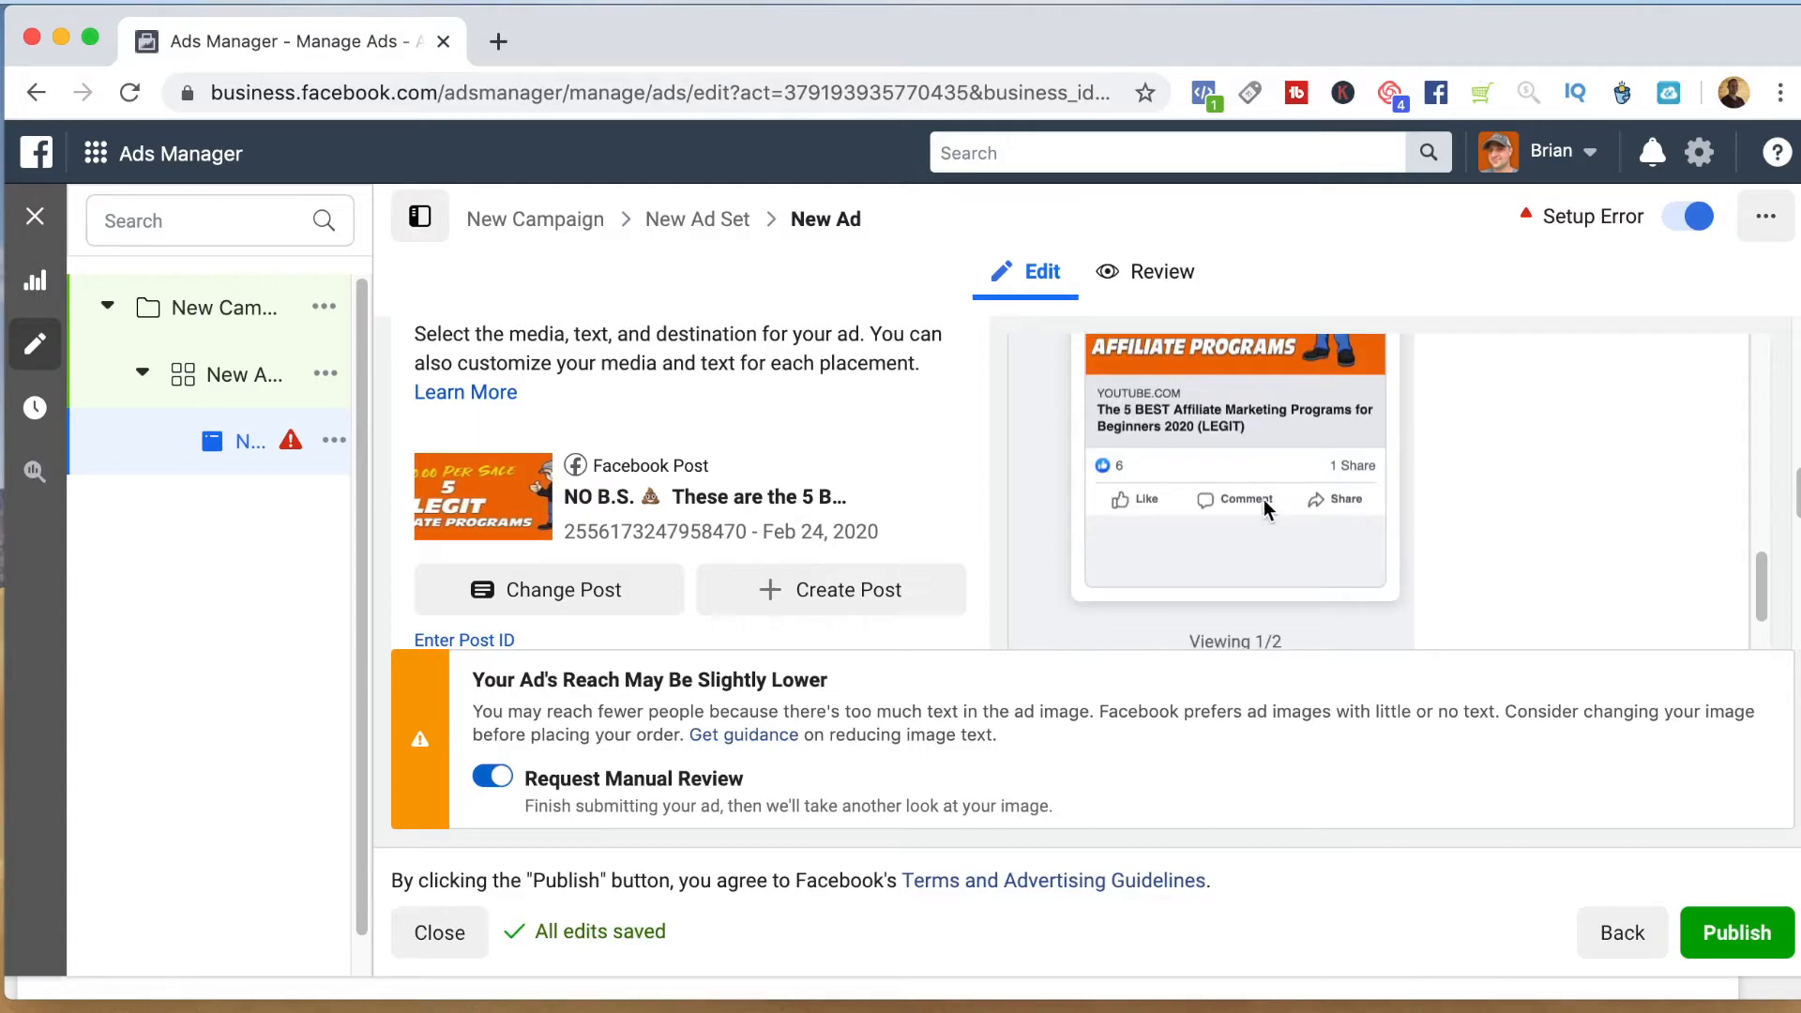
scroll(1225, 493, "up", 10)
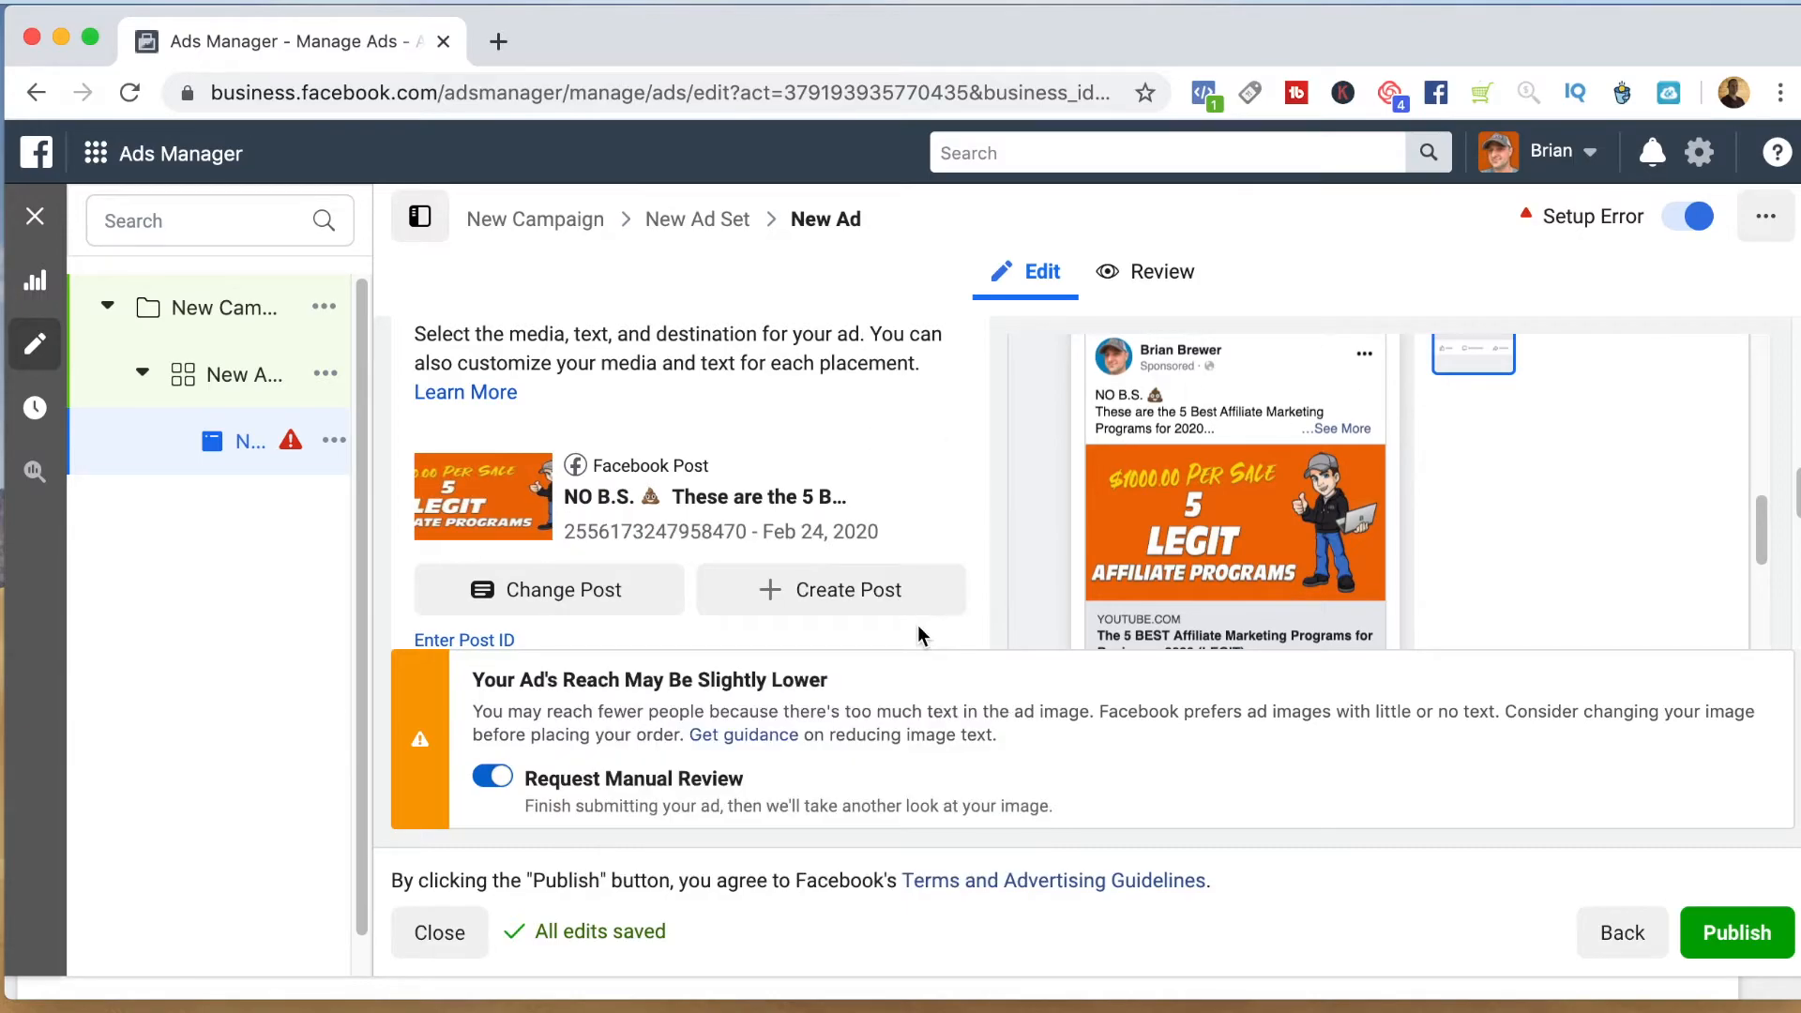
Switch to the Audiences section and start creating a new Custom Audience.
mouse_move(99, 167)
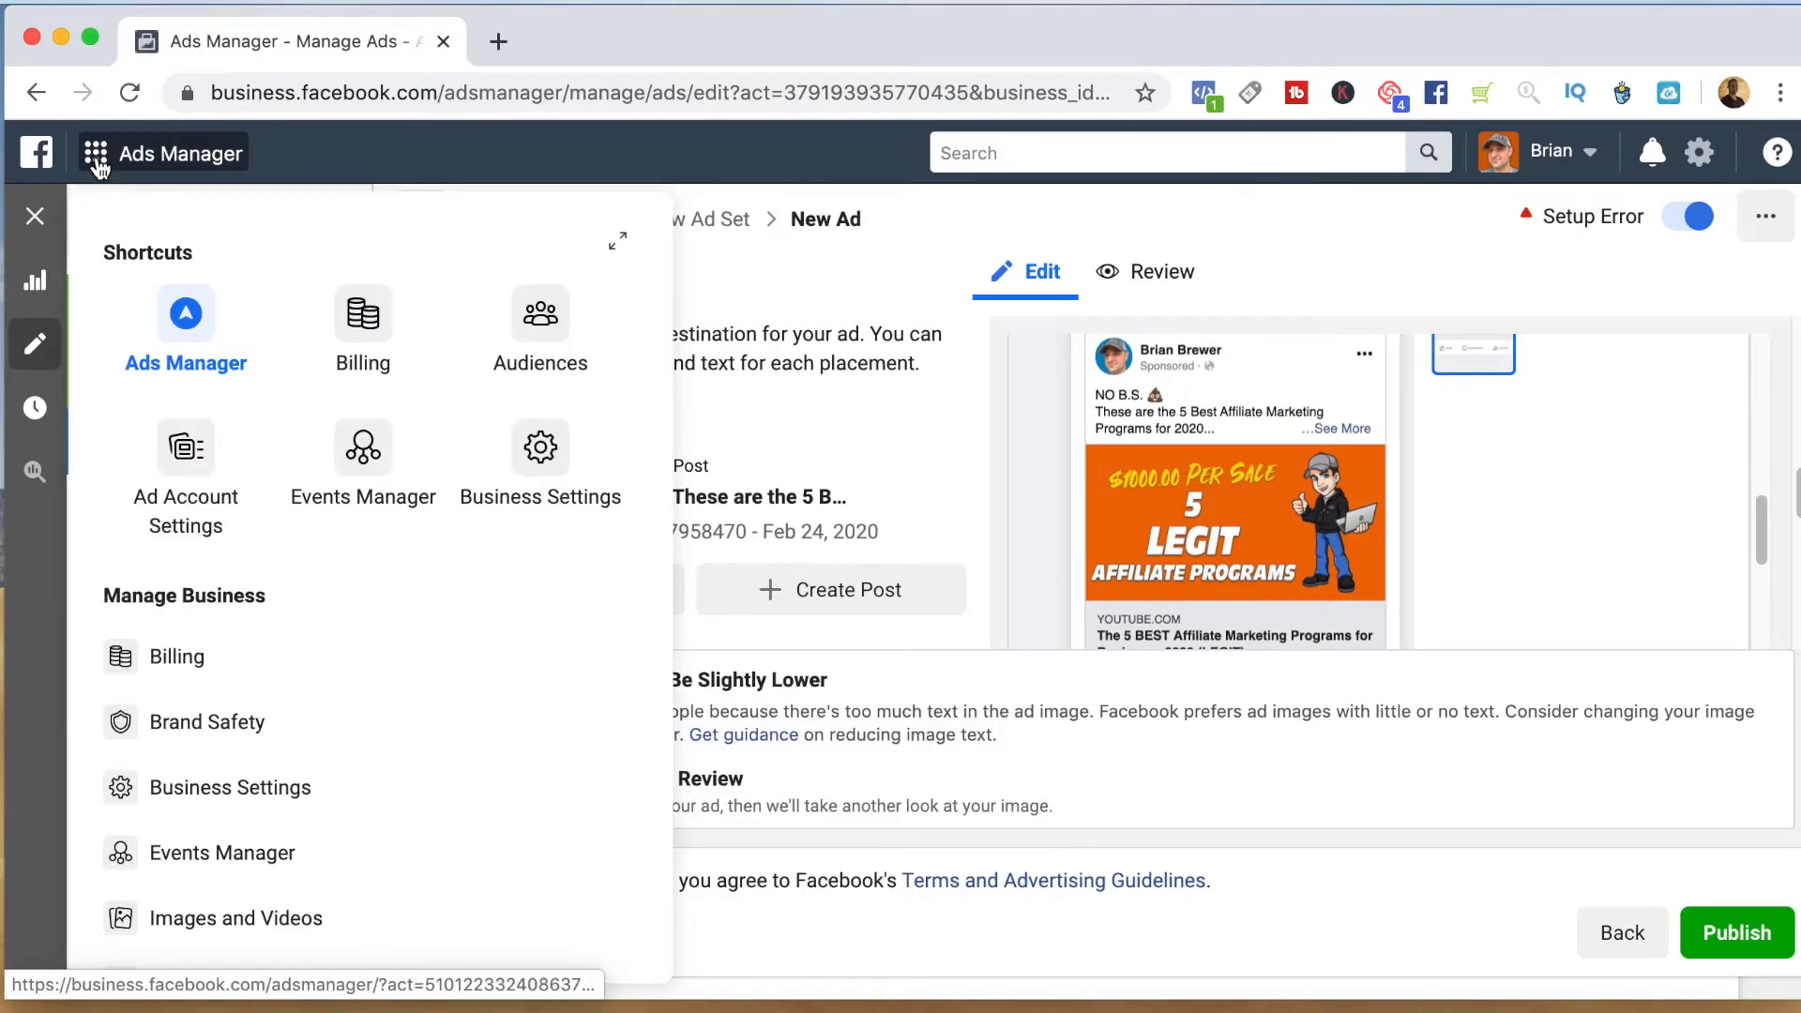
left_click(531, 323)
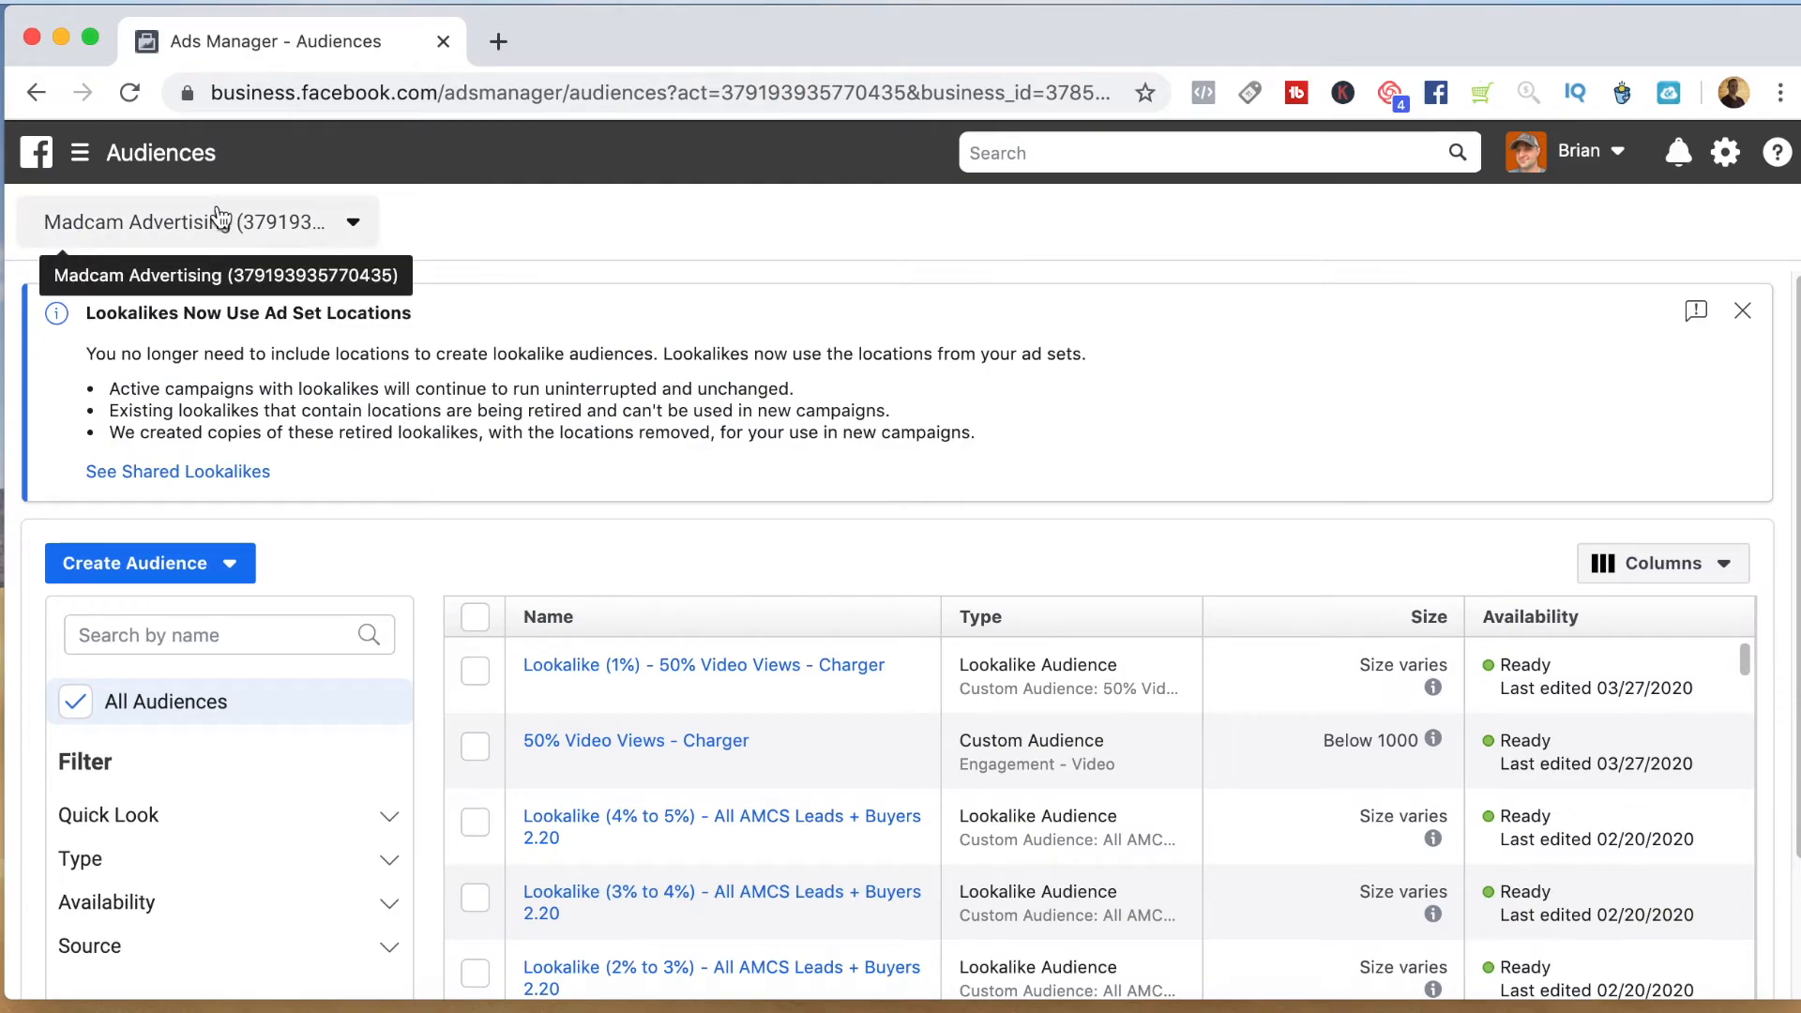
scroll(201, 403, "down", 3)
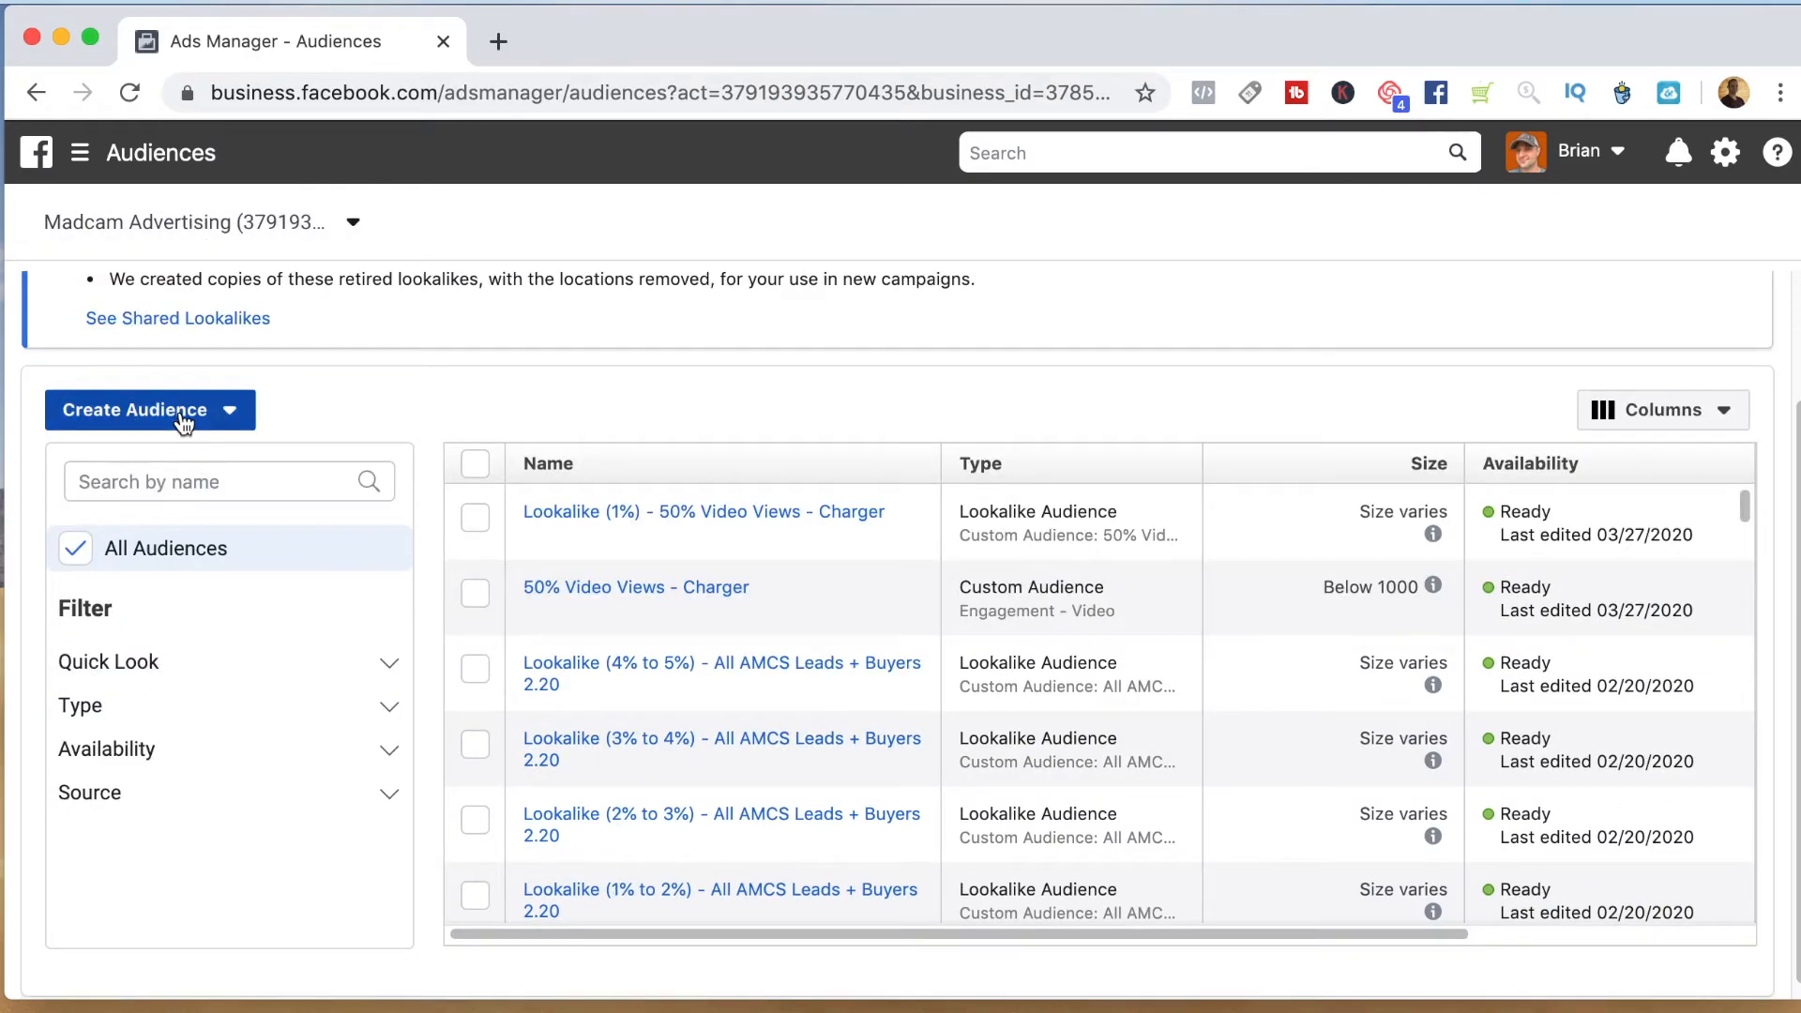
left_click(189, 413)
left_click(202, 469)
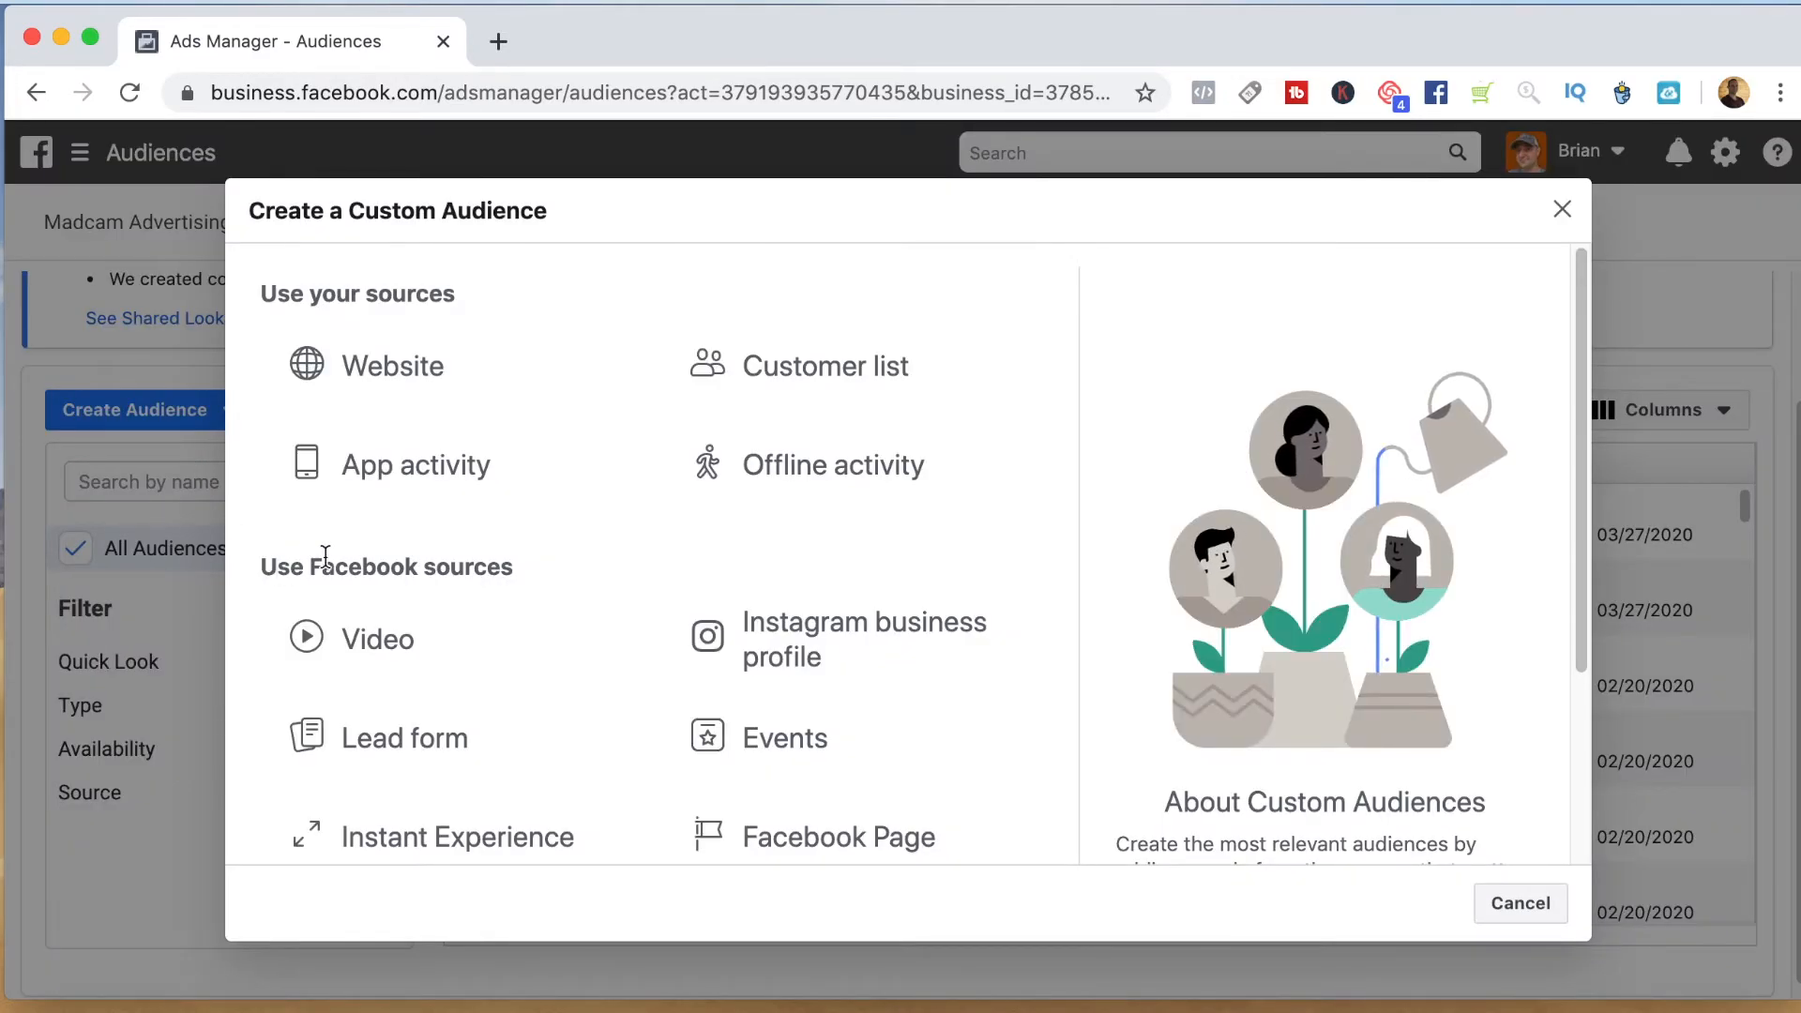
Look over the available Facebook sources and choose Facebook Page as the custom audience's source.
scroll(326, 558, "down", 1)
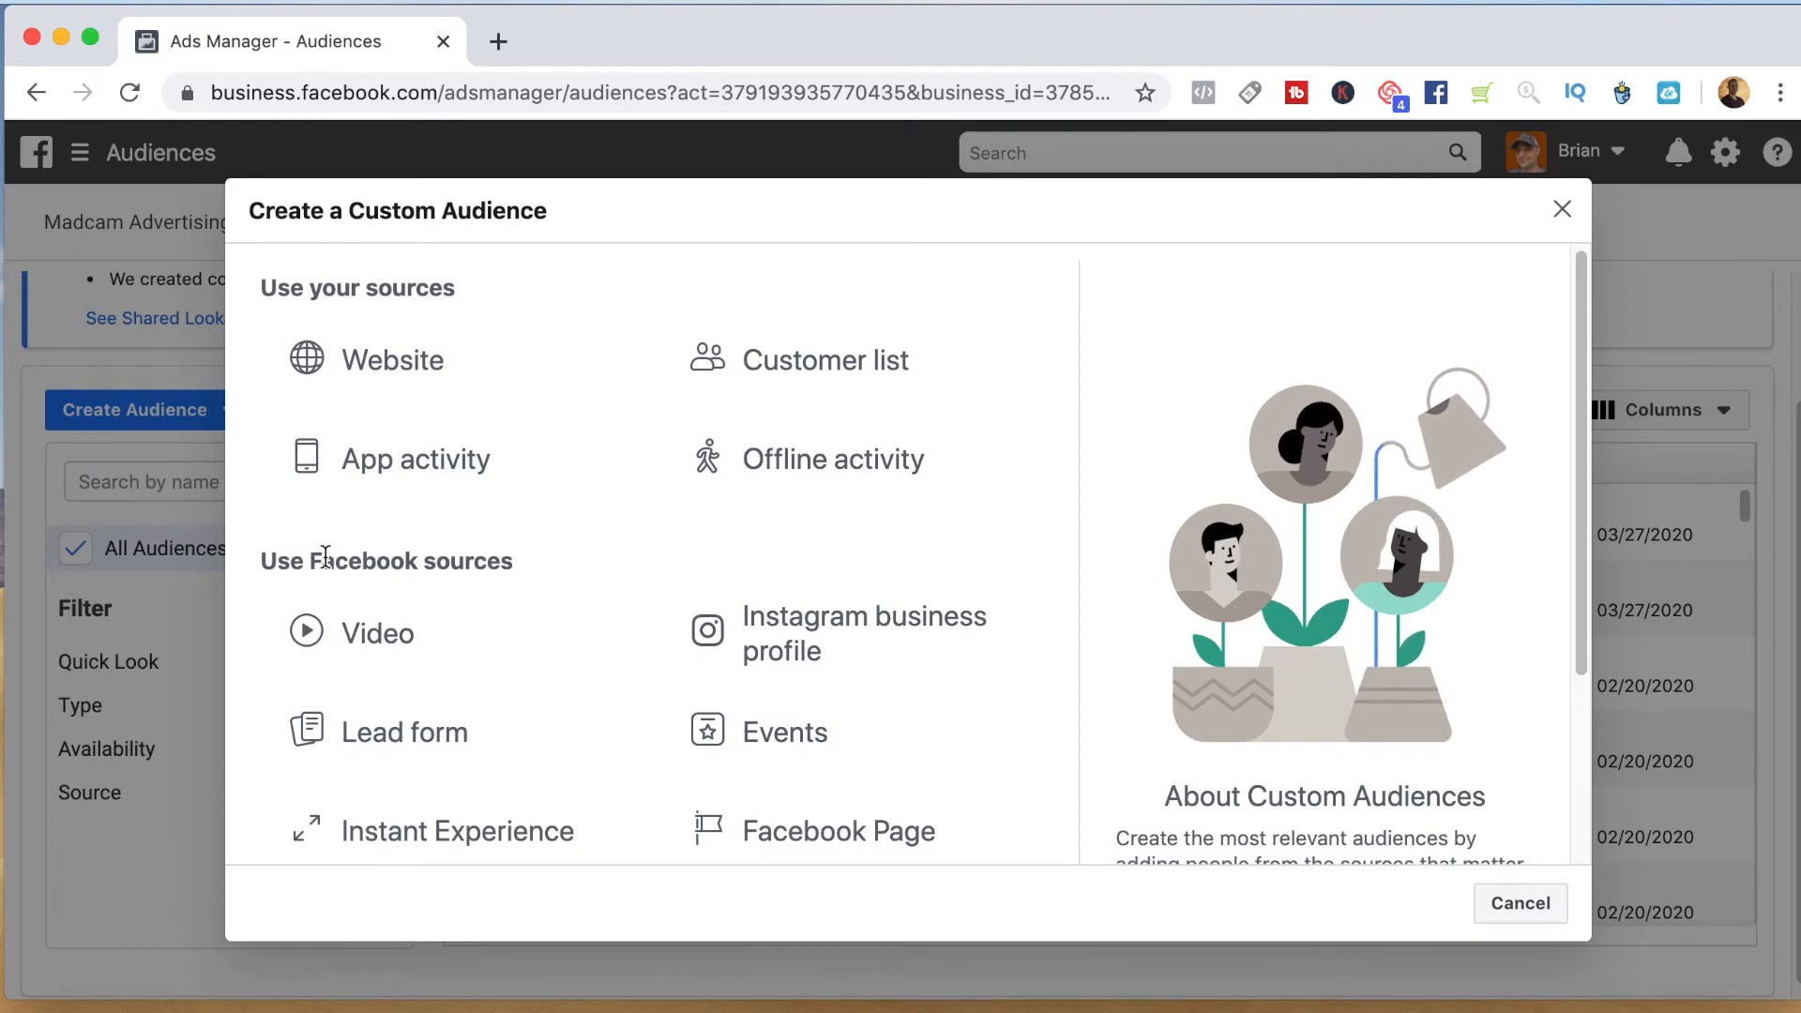
scroll(326, 558, "down", 2)
scroll(326, 558, "down", 2)
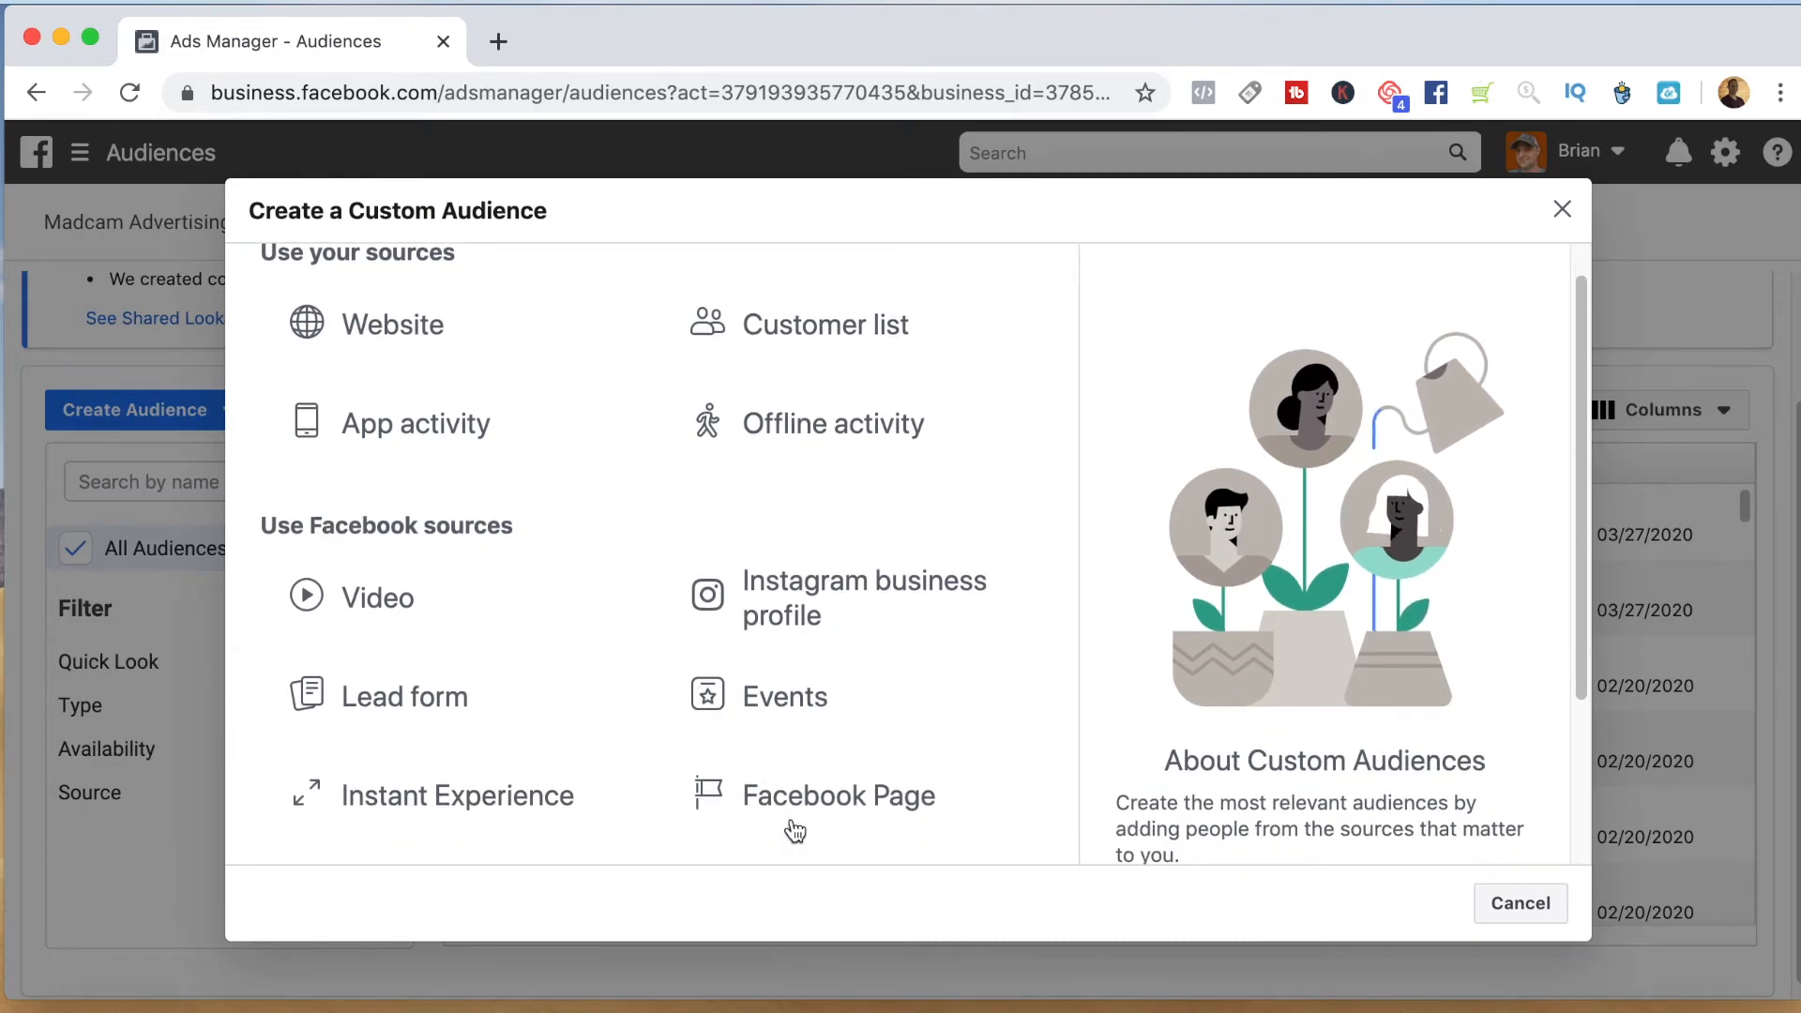
mouse_move(791, 813)
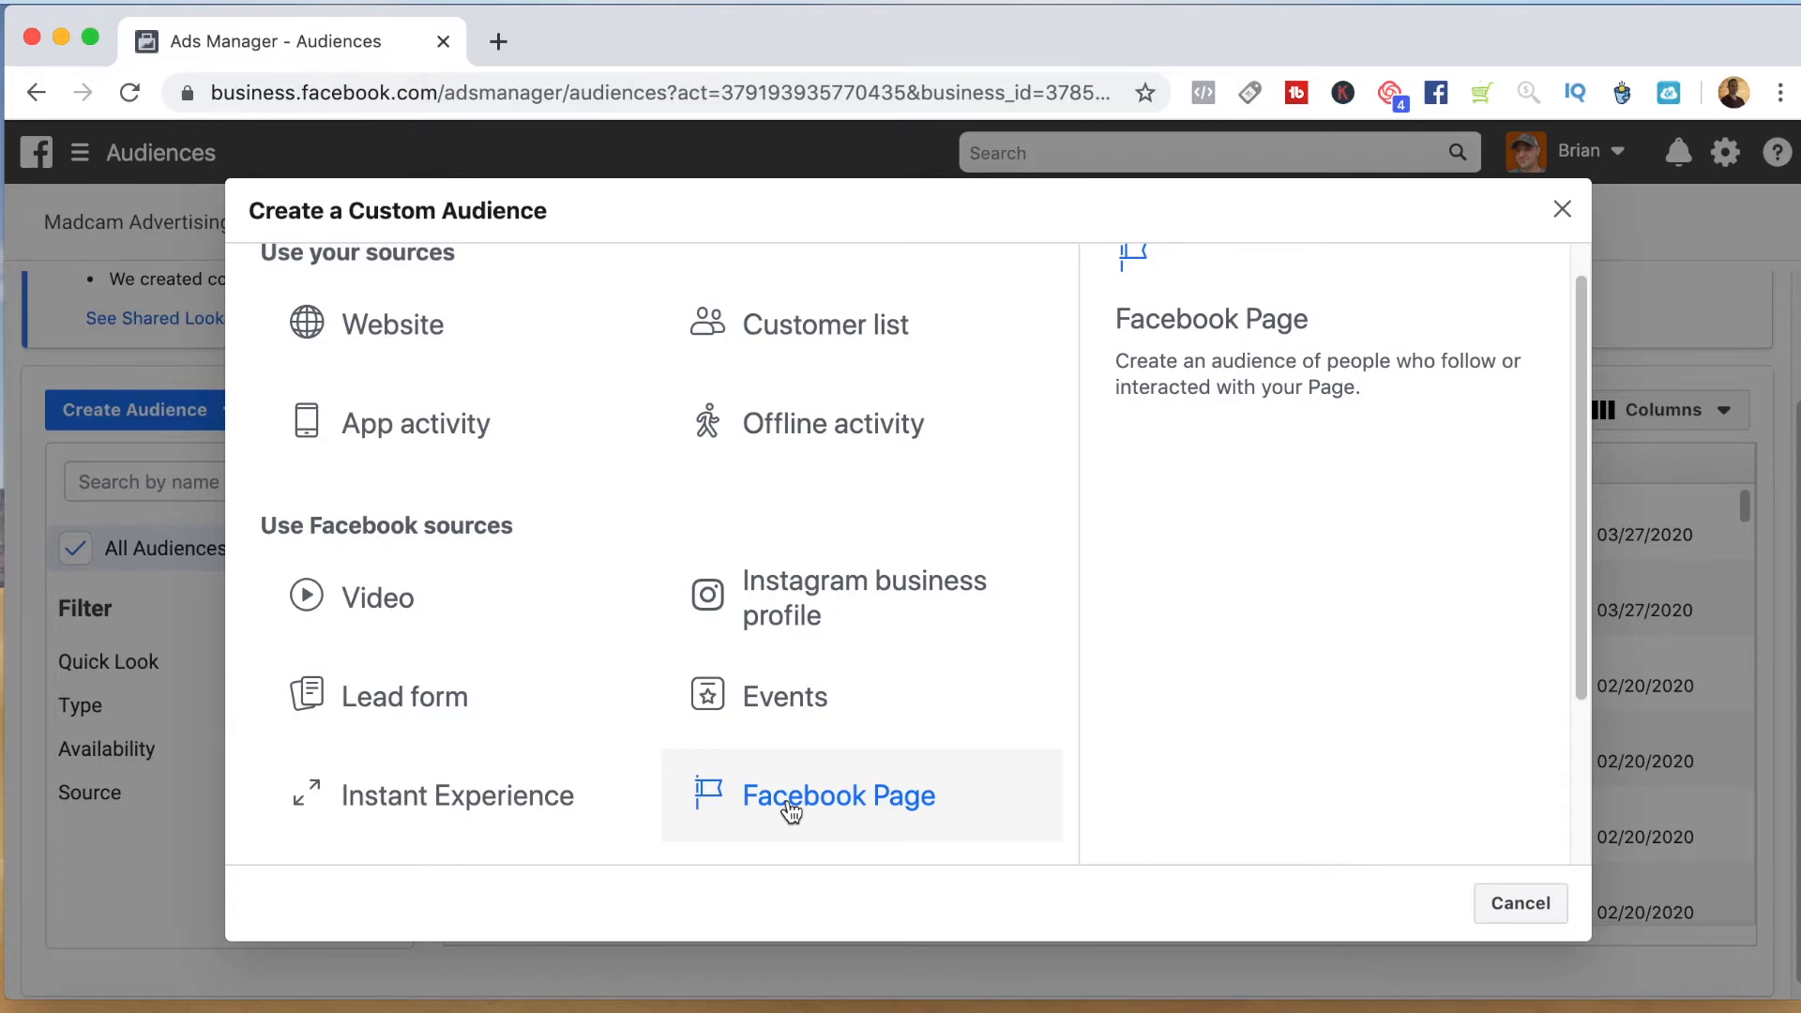
mouse_move(788, 621)
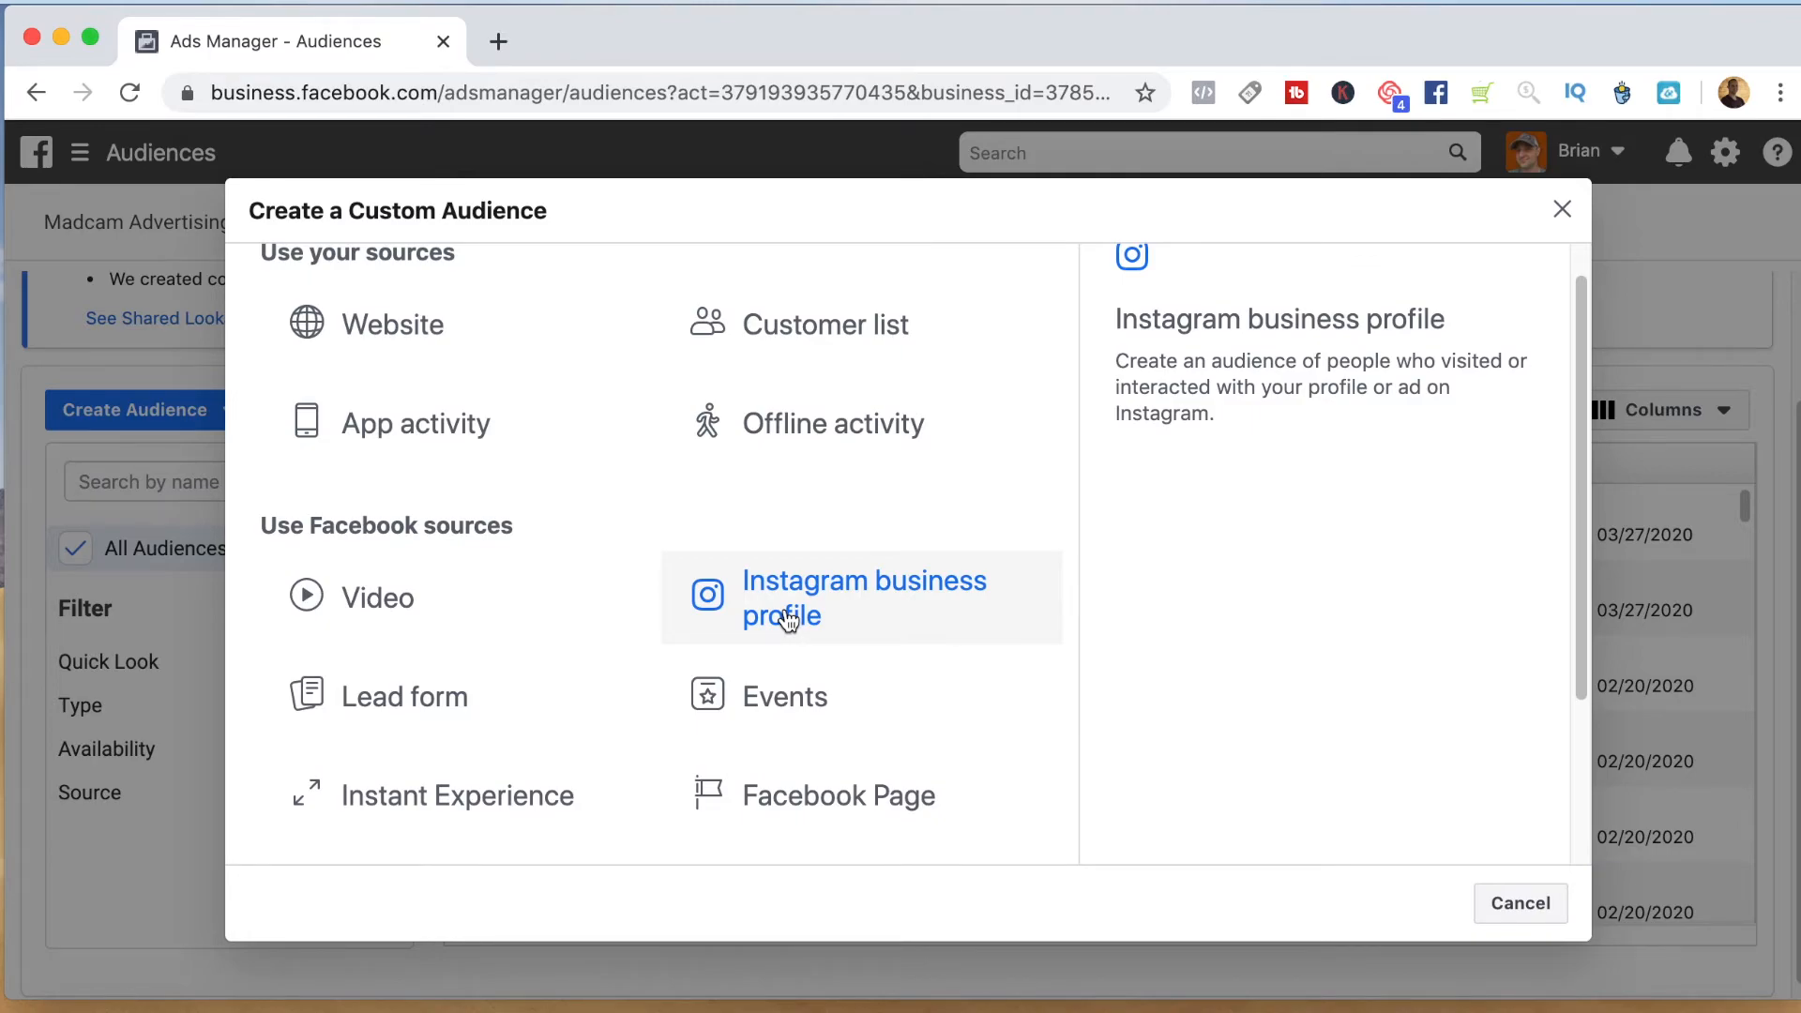
scroll(784, 656, "down", 1)
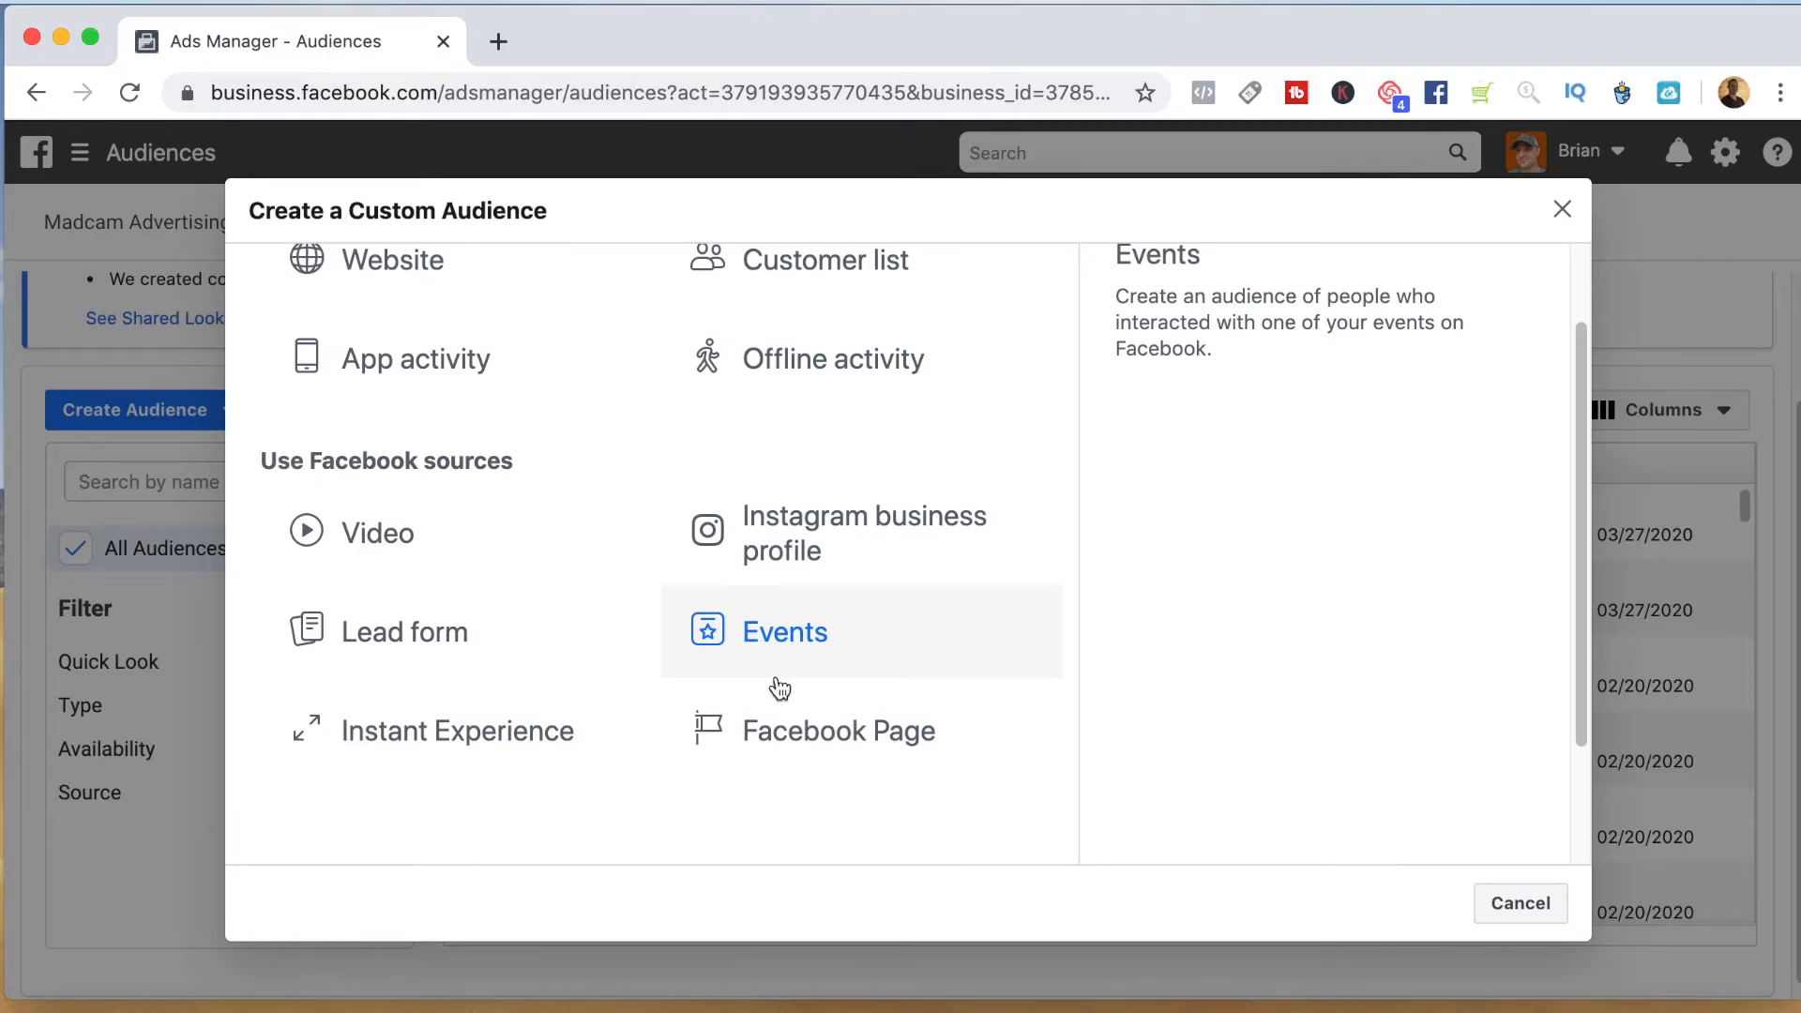
scroll(789, 713, "down", 1)
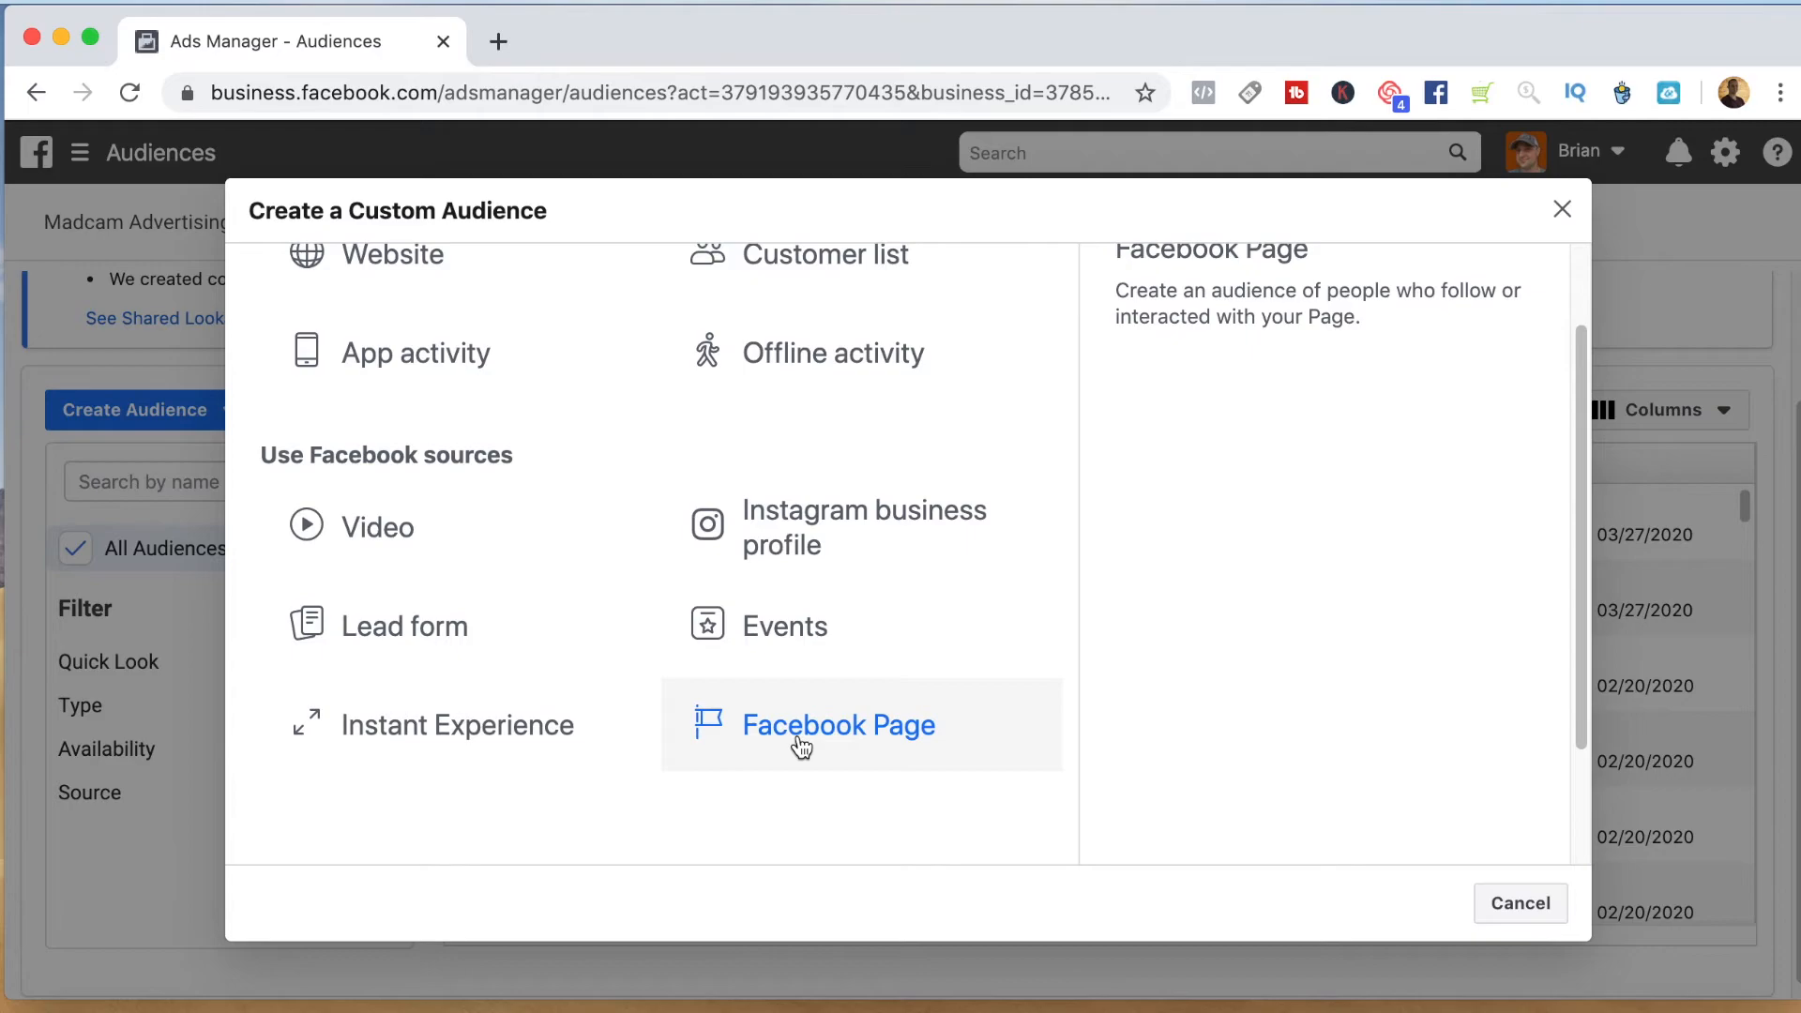
left_click(798, 740)
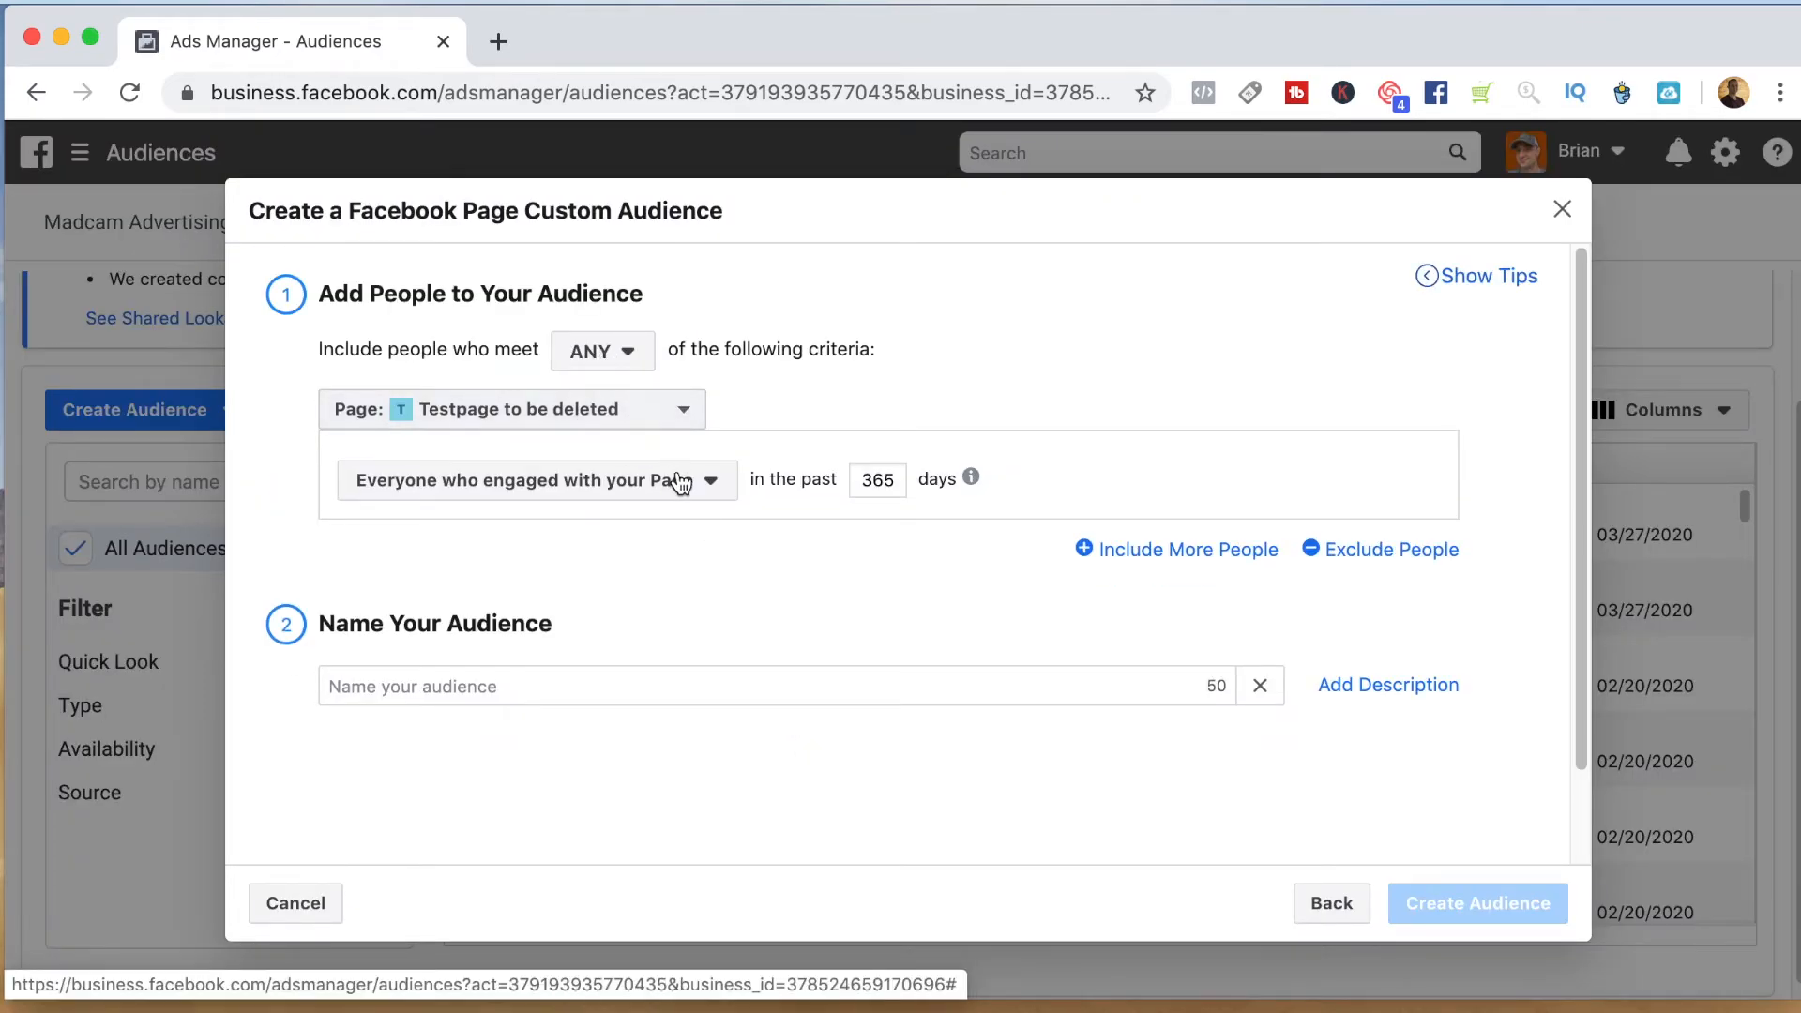
Set the audience's source to the advertiser's personal-brand Page and review the engagement options, keeping Everyone who engaged with your Page.
left_click(651, 407)
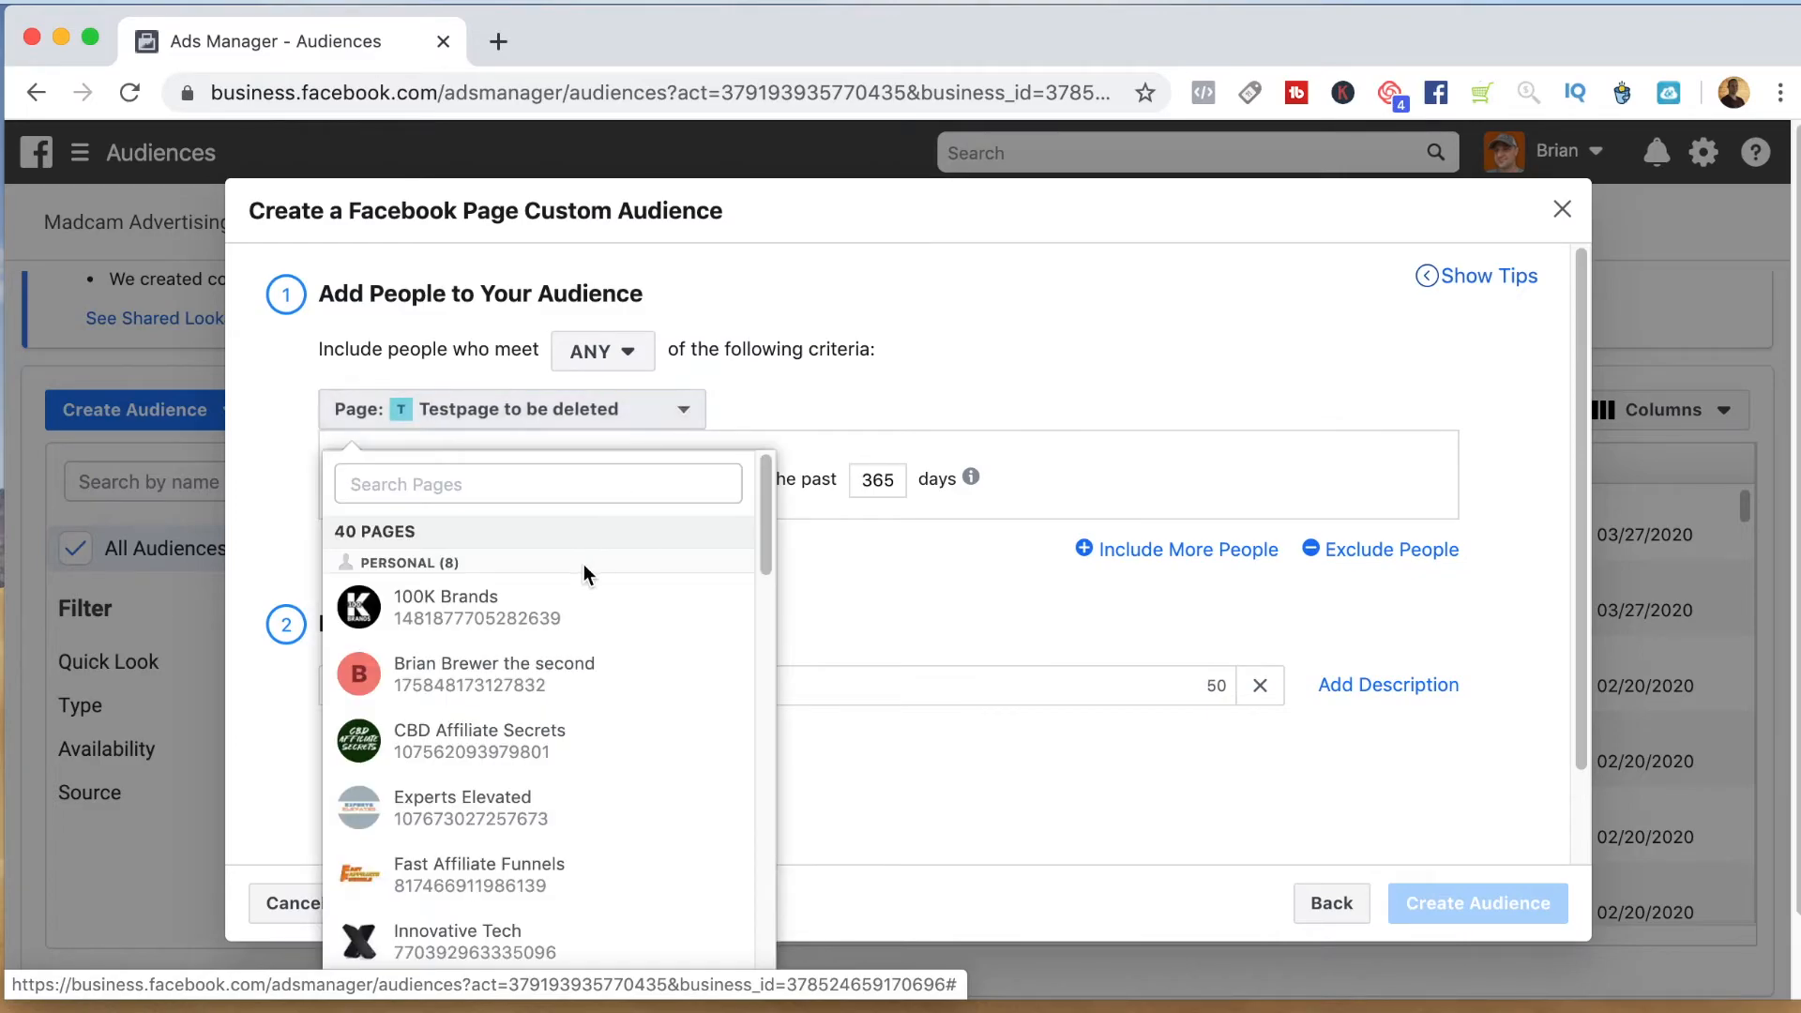
scroll(583, 563, "down", 10)
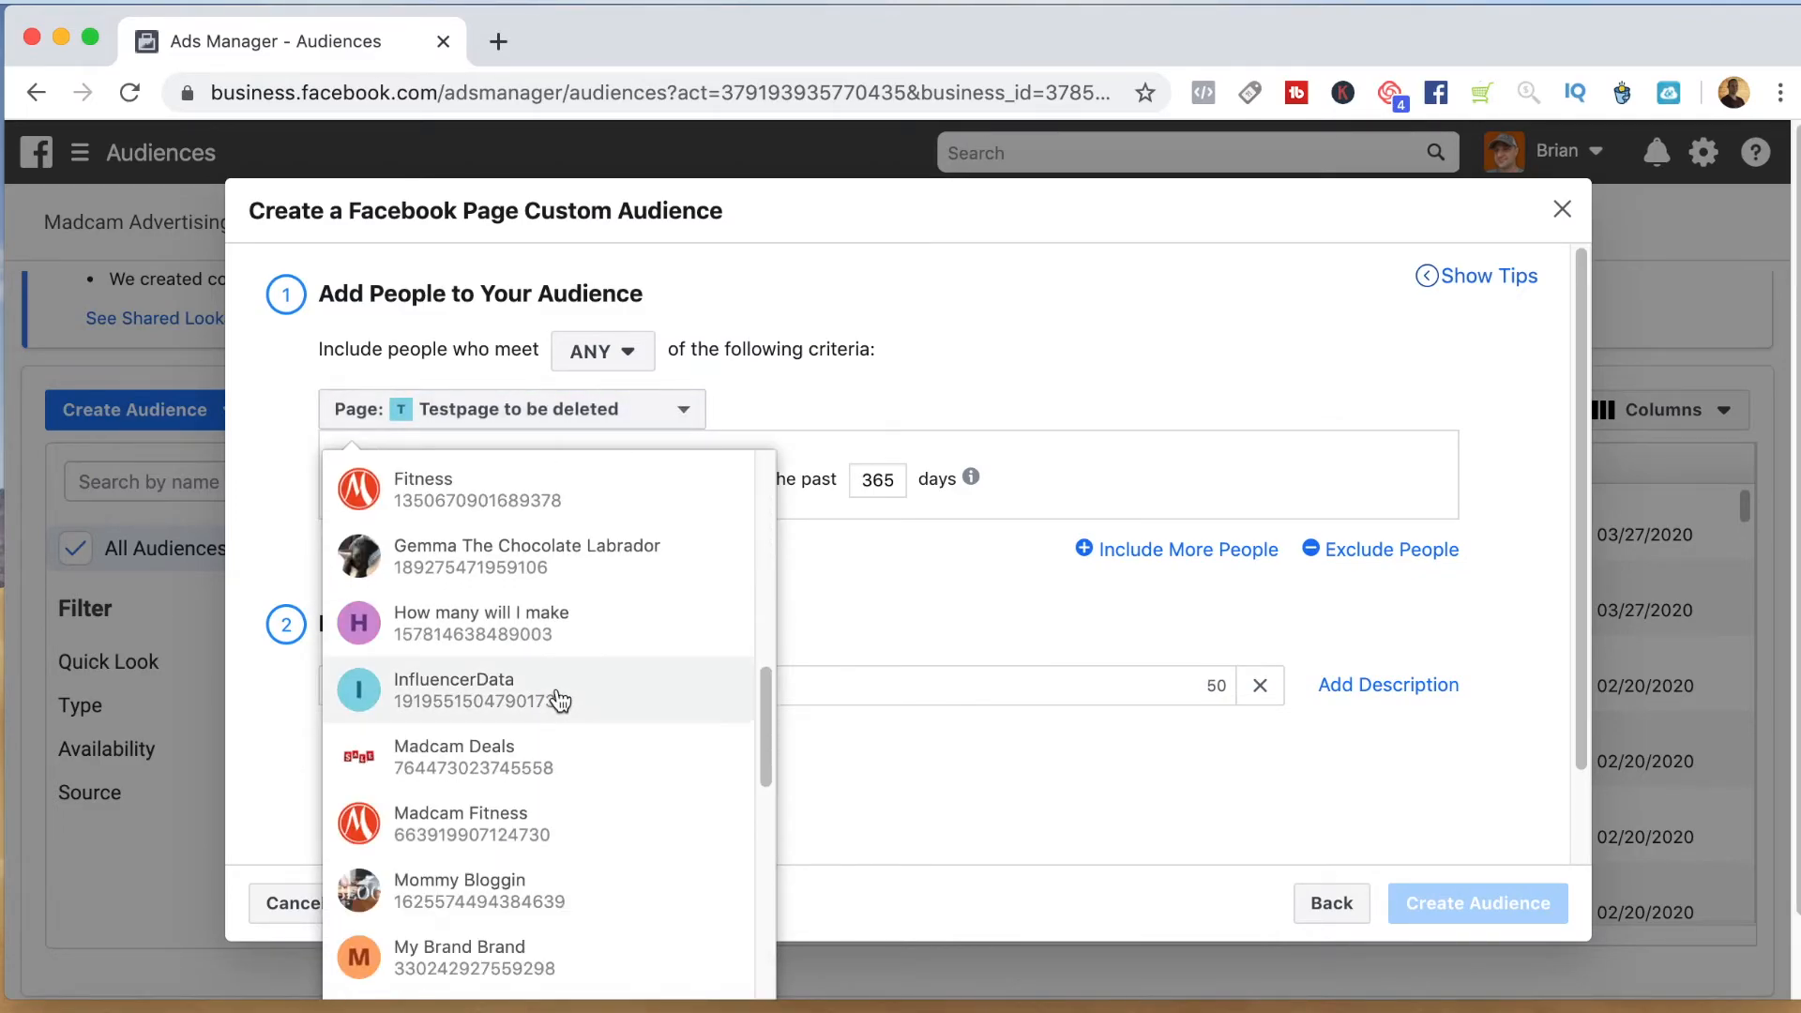
scroll(560, 701, "down", 15)
scroll(560, 701, "down", 10)
scroll(563, 575, "up", 20)
left_click(518, 588)
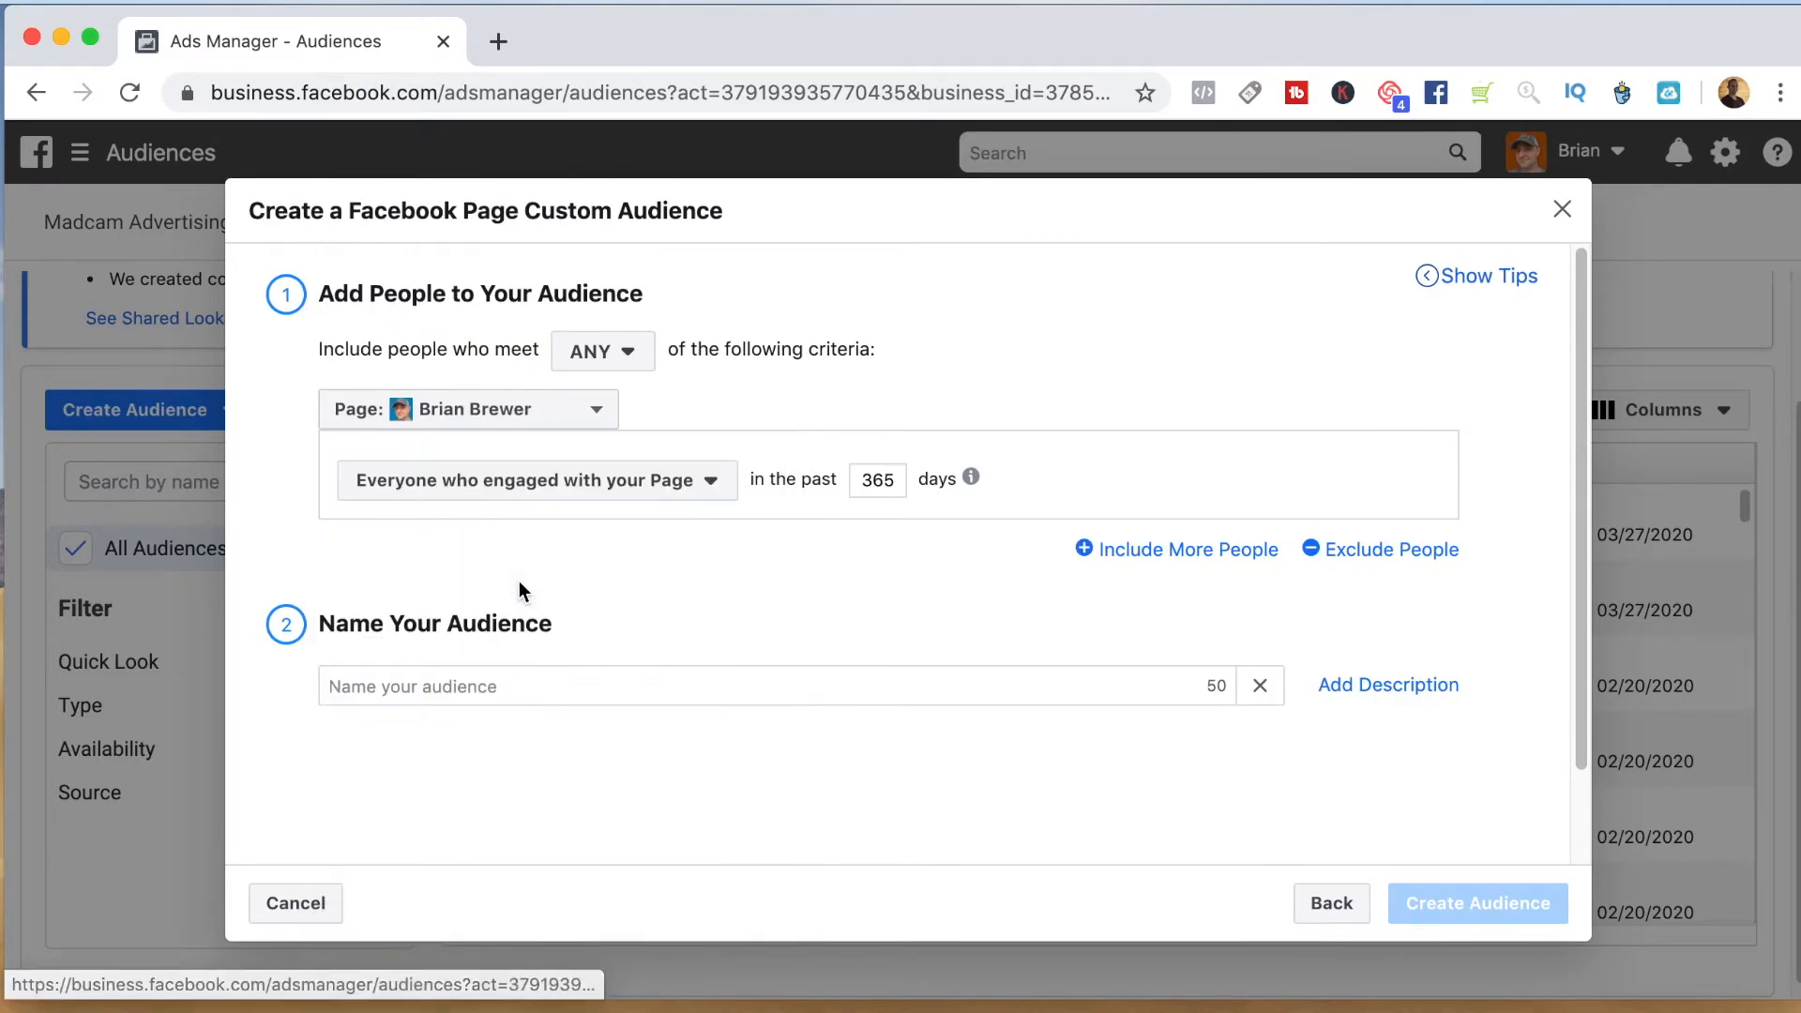
left_click(565, 498)
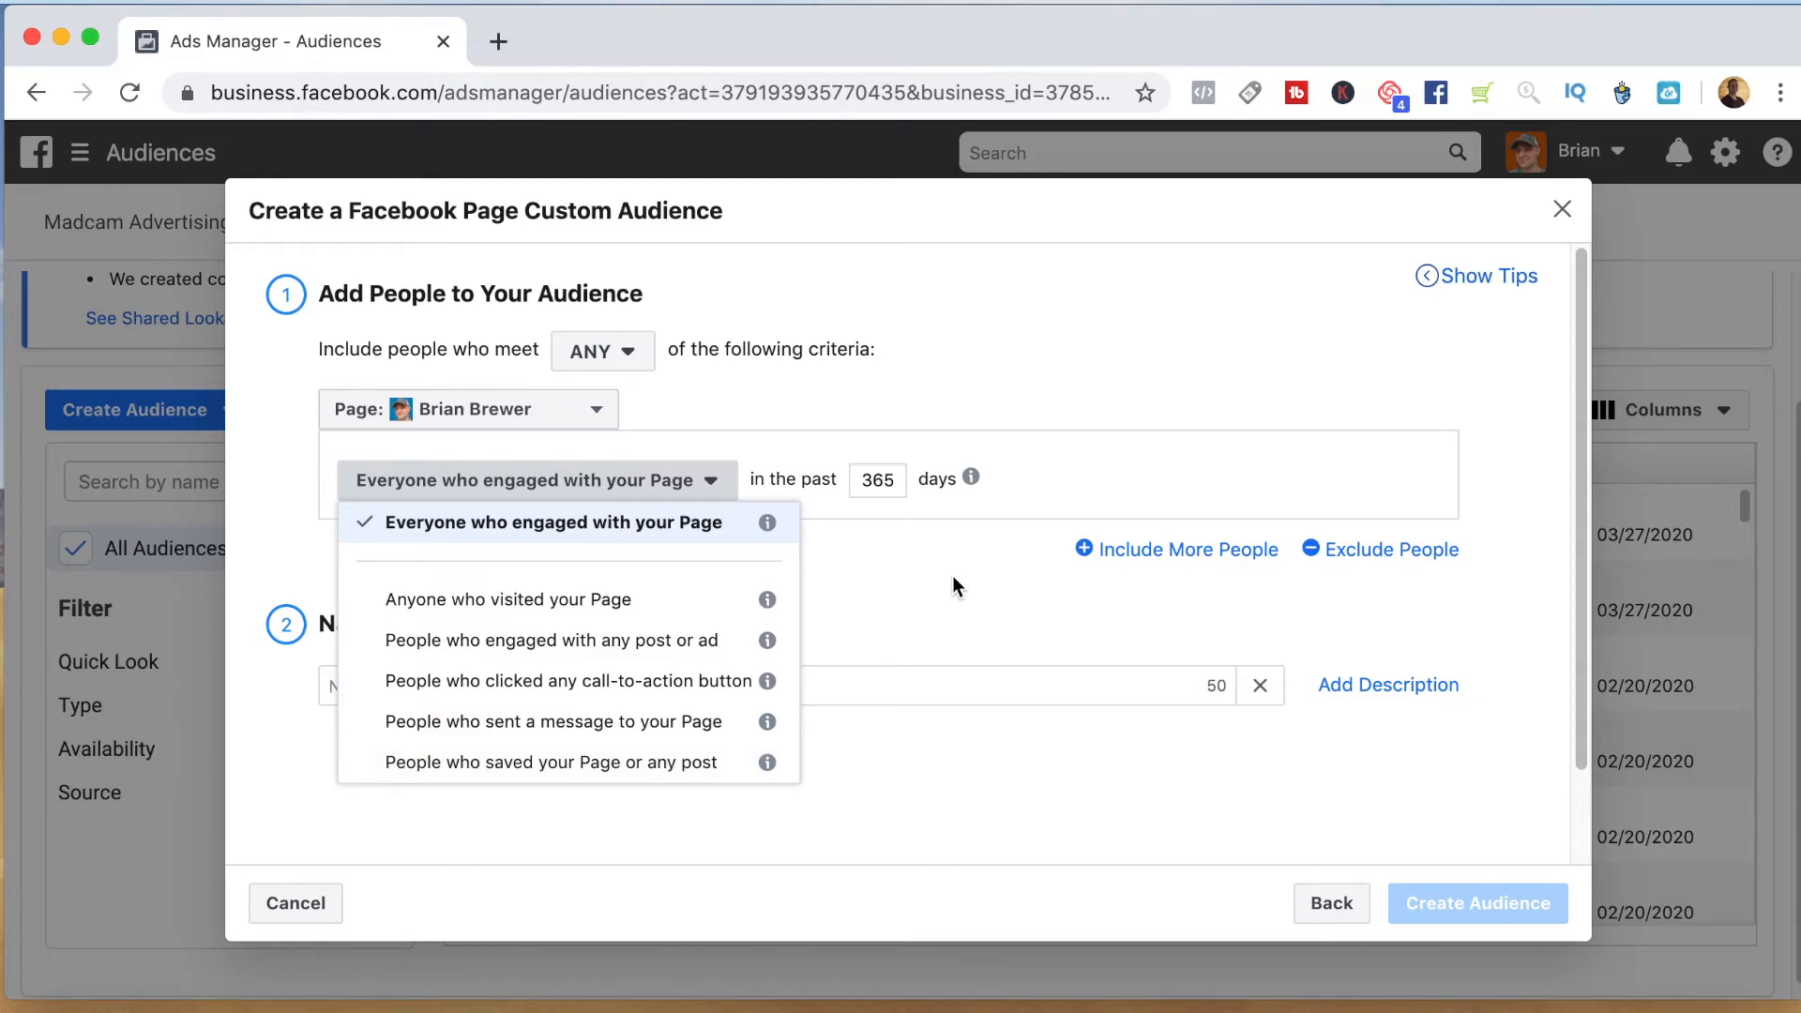
left_click(668, 483)
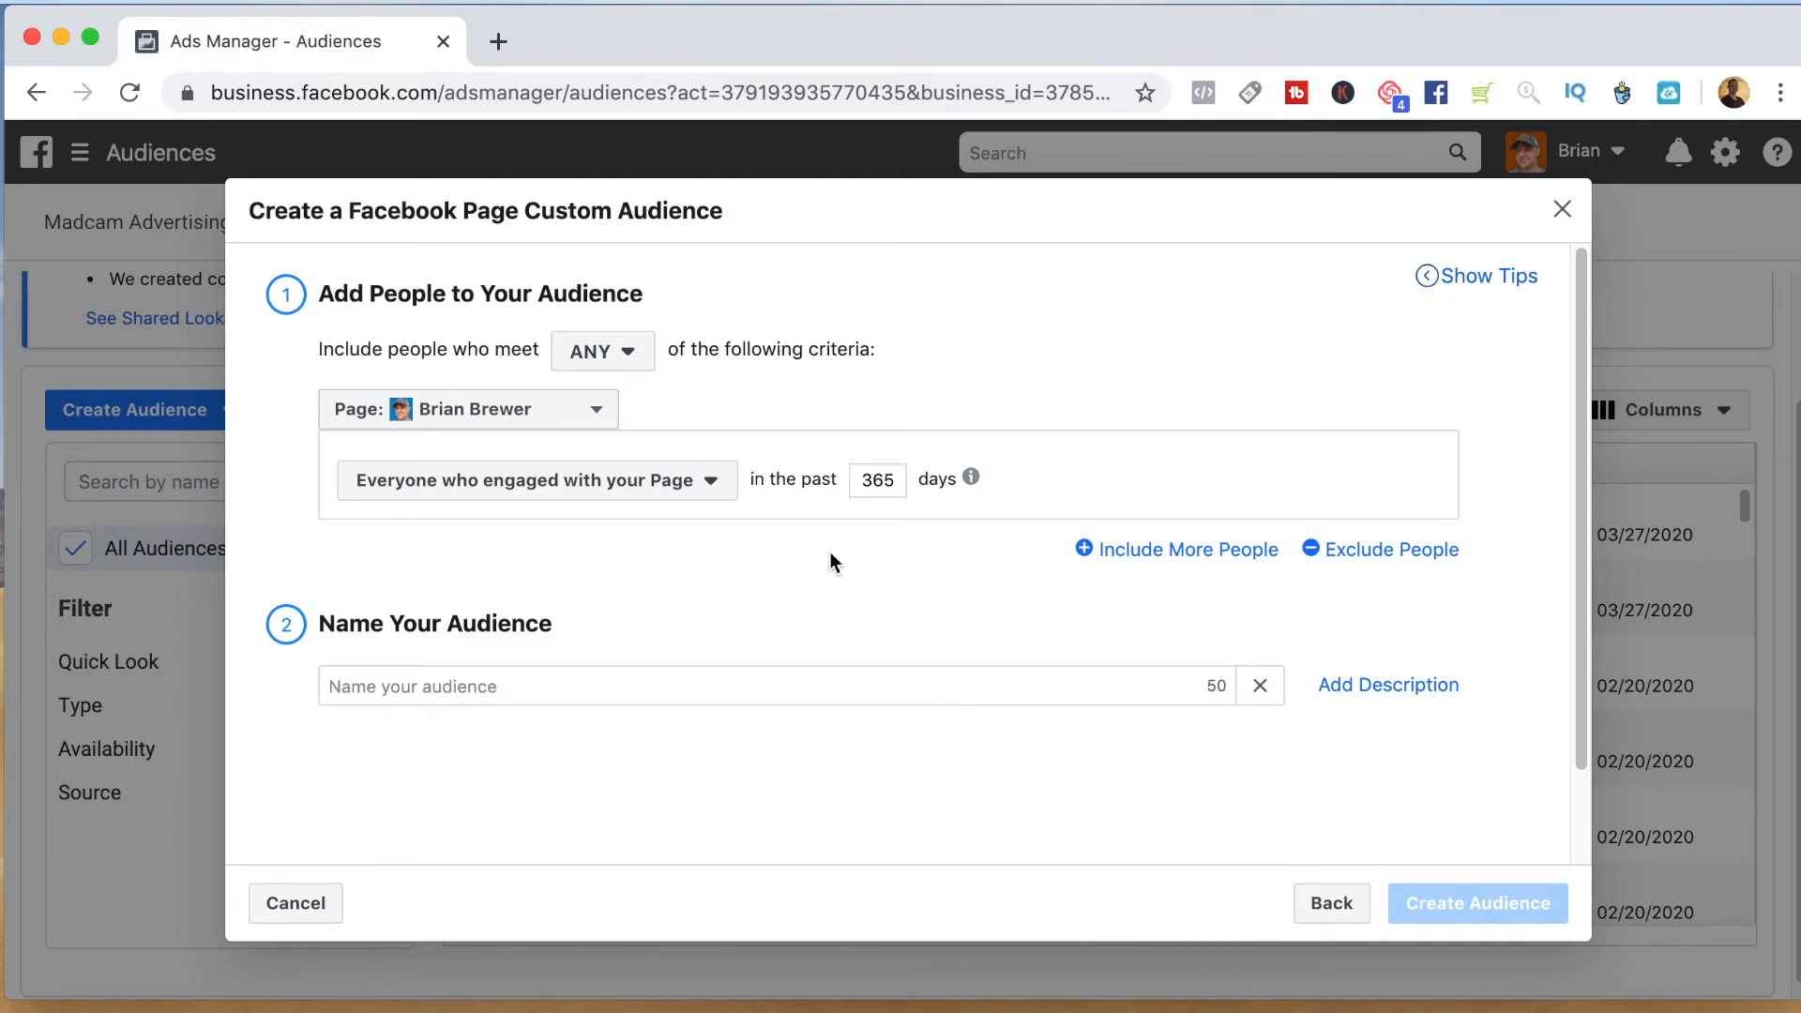
Name the audience "Engaged with" followed by the Page's name and 365.
left_click(389, 688)
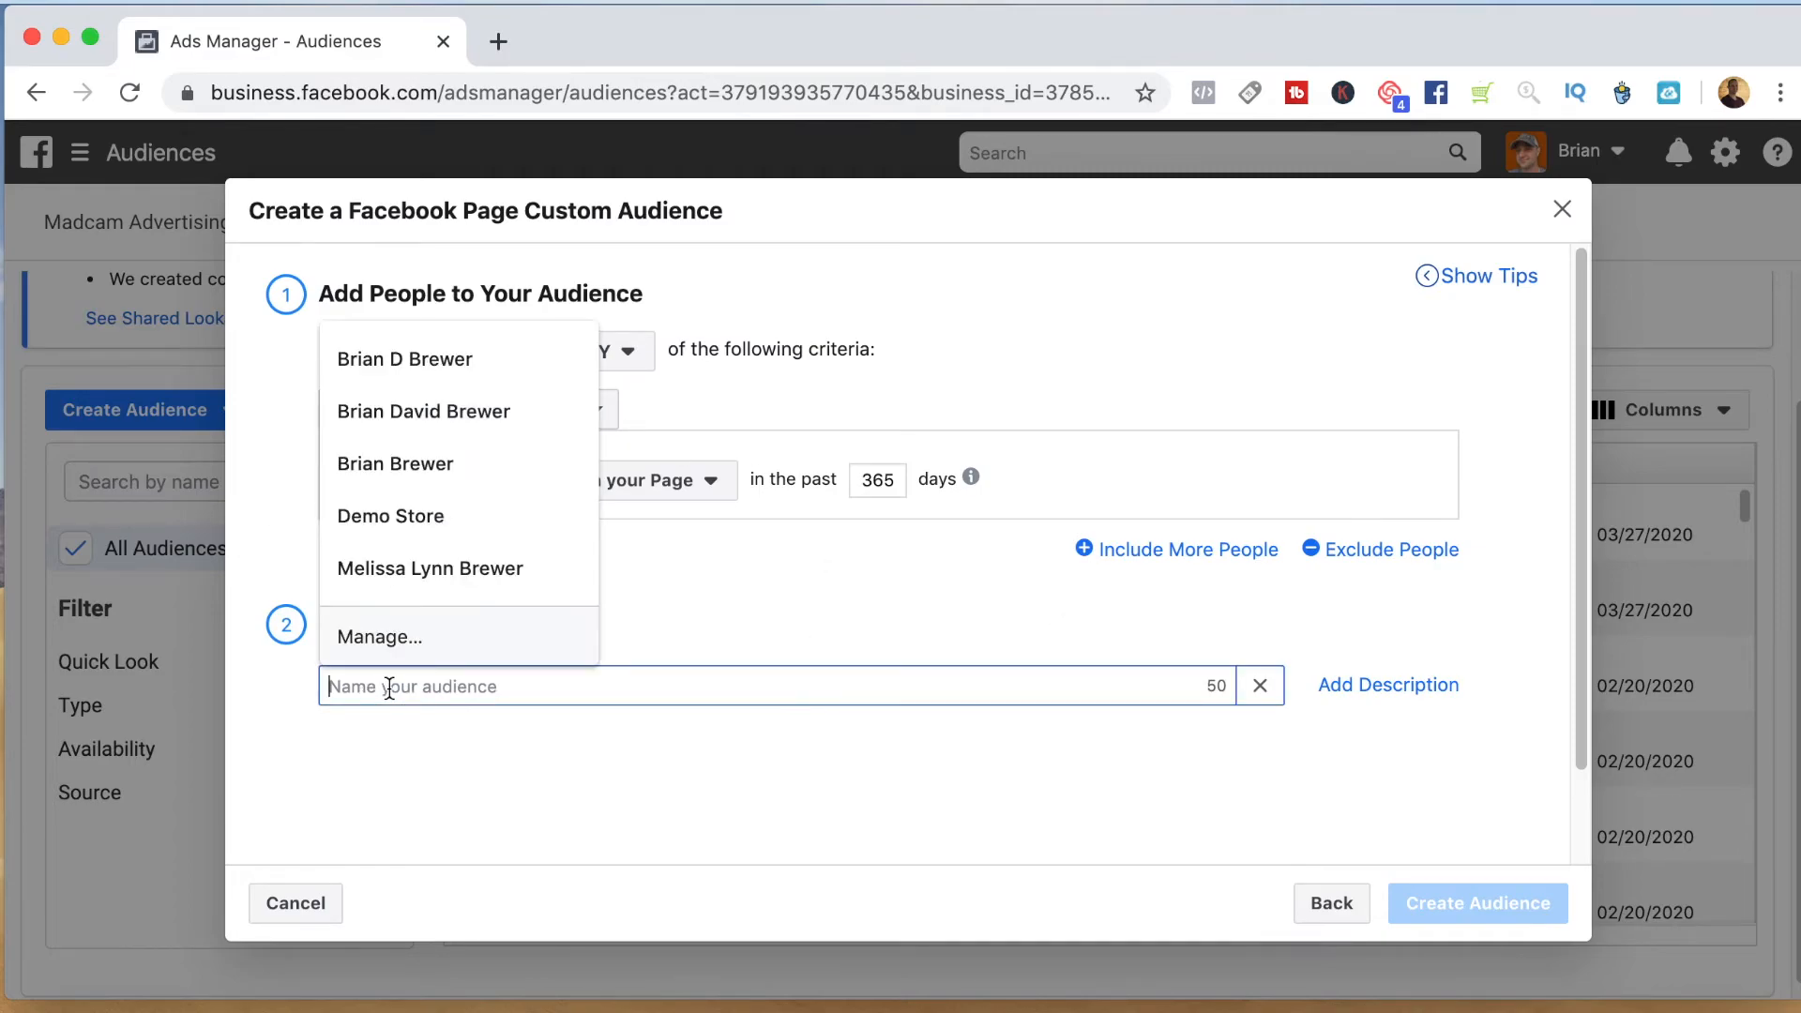
type("Engaed")
key("BackSpace")
key("BackSpace")
type("ged with Brian Brewer 2")
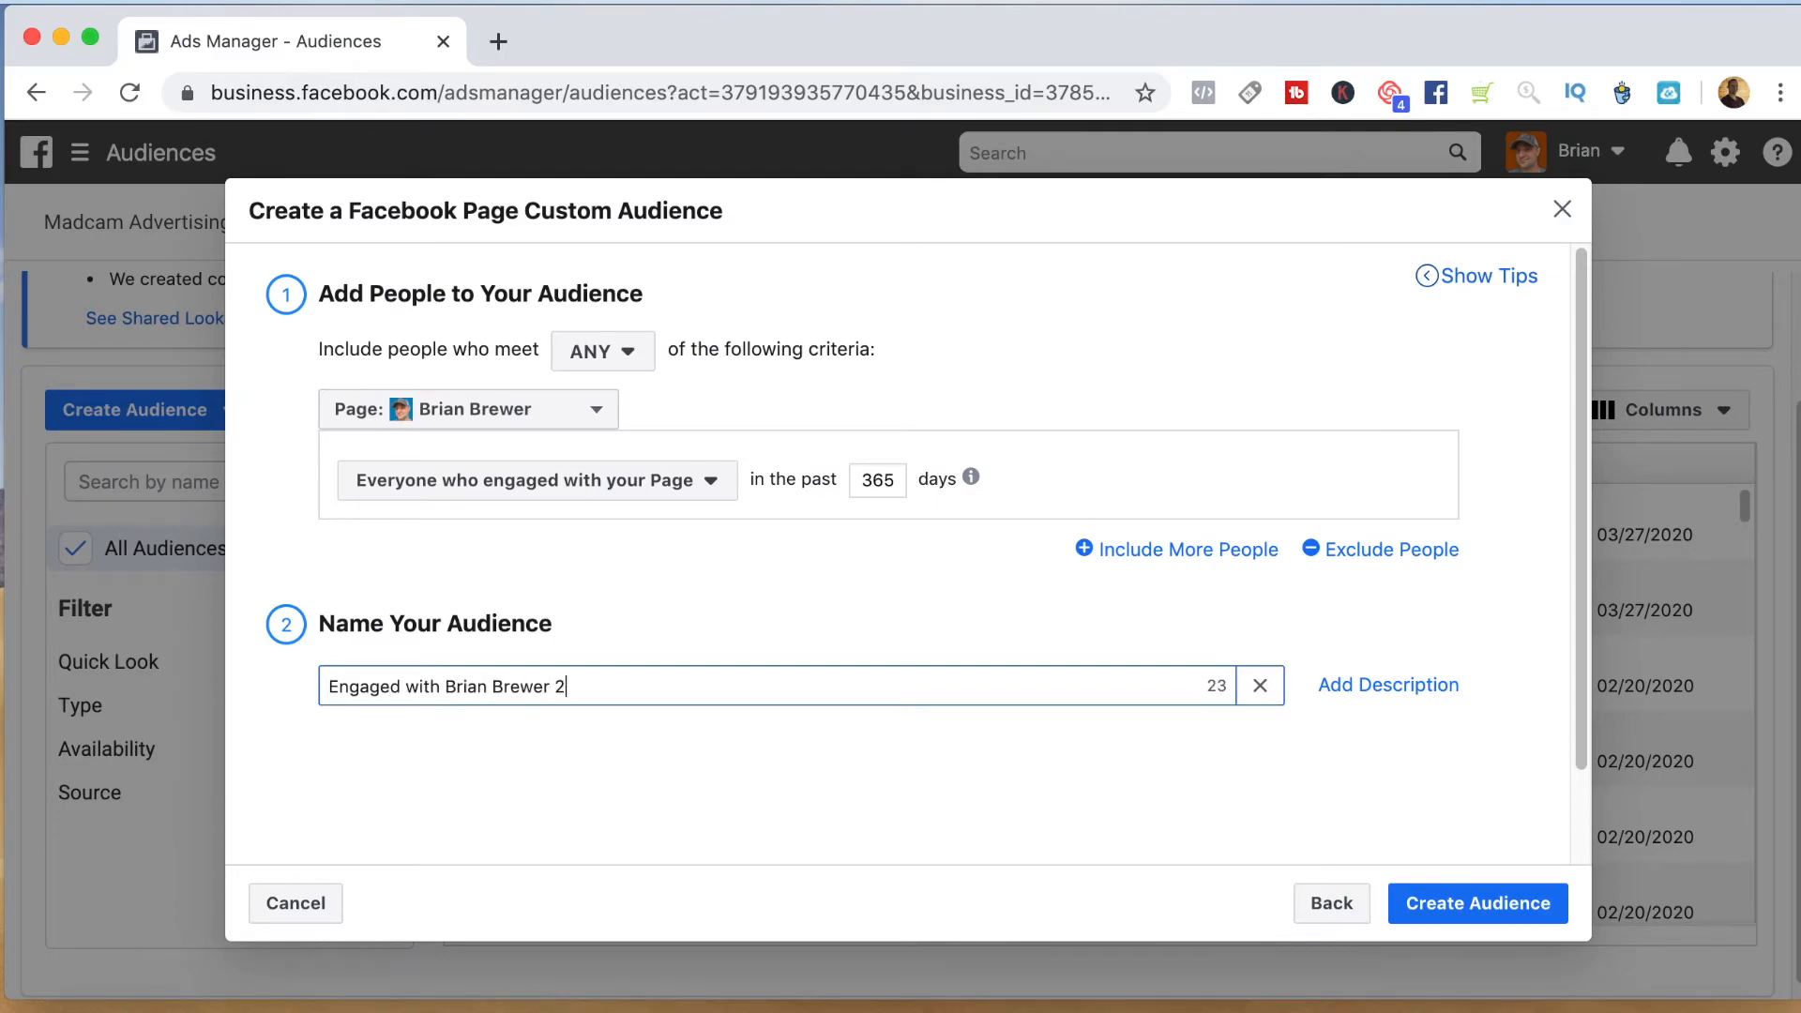
type("65")
key("BackSpace")
key("BackSpace")
key("BackSpace")
type("365")
Set the engagement window to the past 365 days, create the custom audience and dismiss the suggested next steps.
left_click(878, 477)
double_click(876, 477)
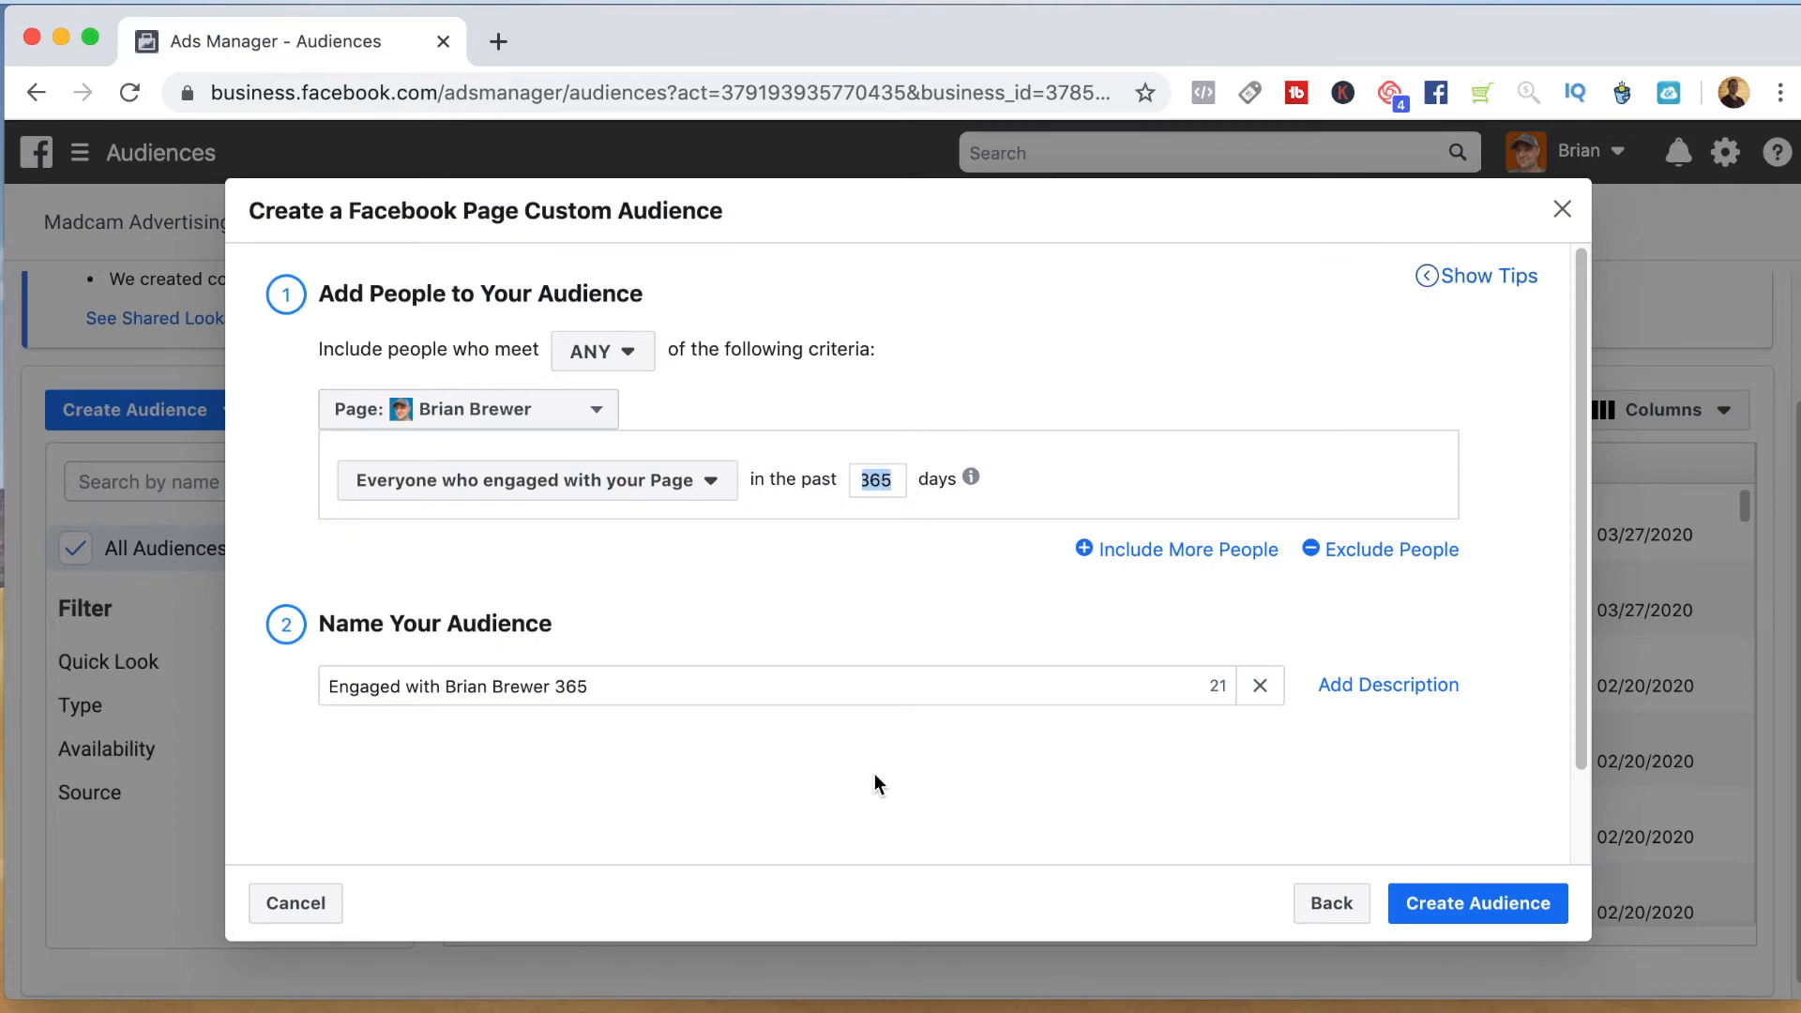
type("30")
type("65")
left_click(1494, 906)
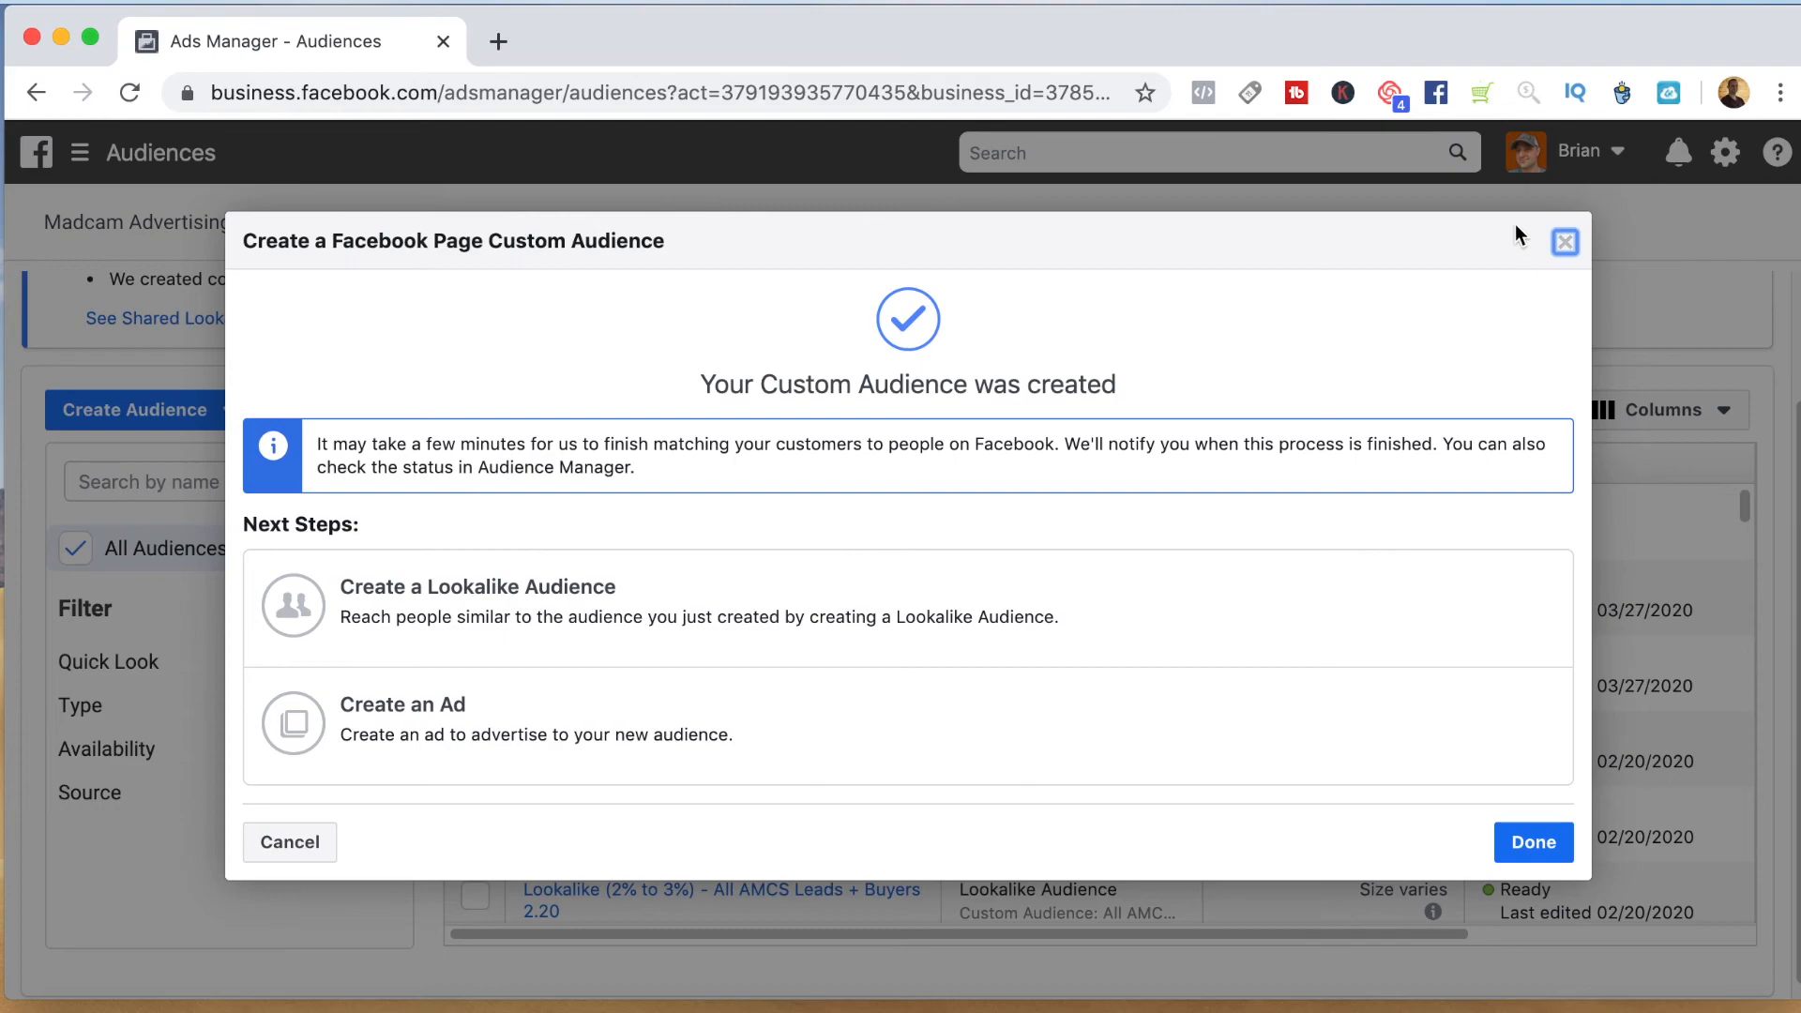
left_click(1565, 242)
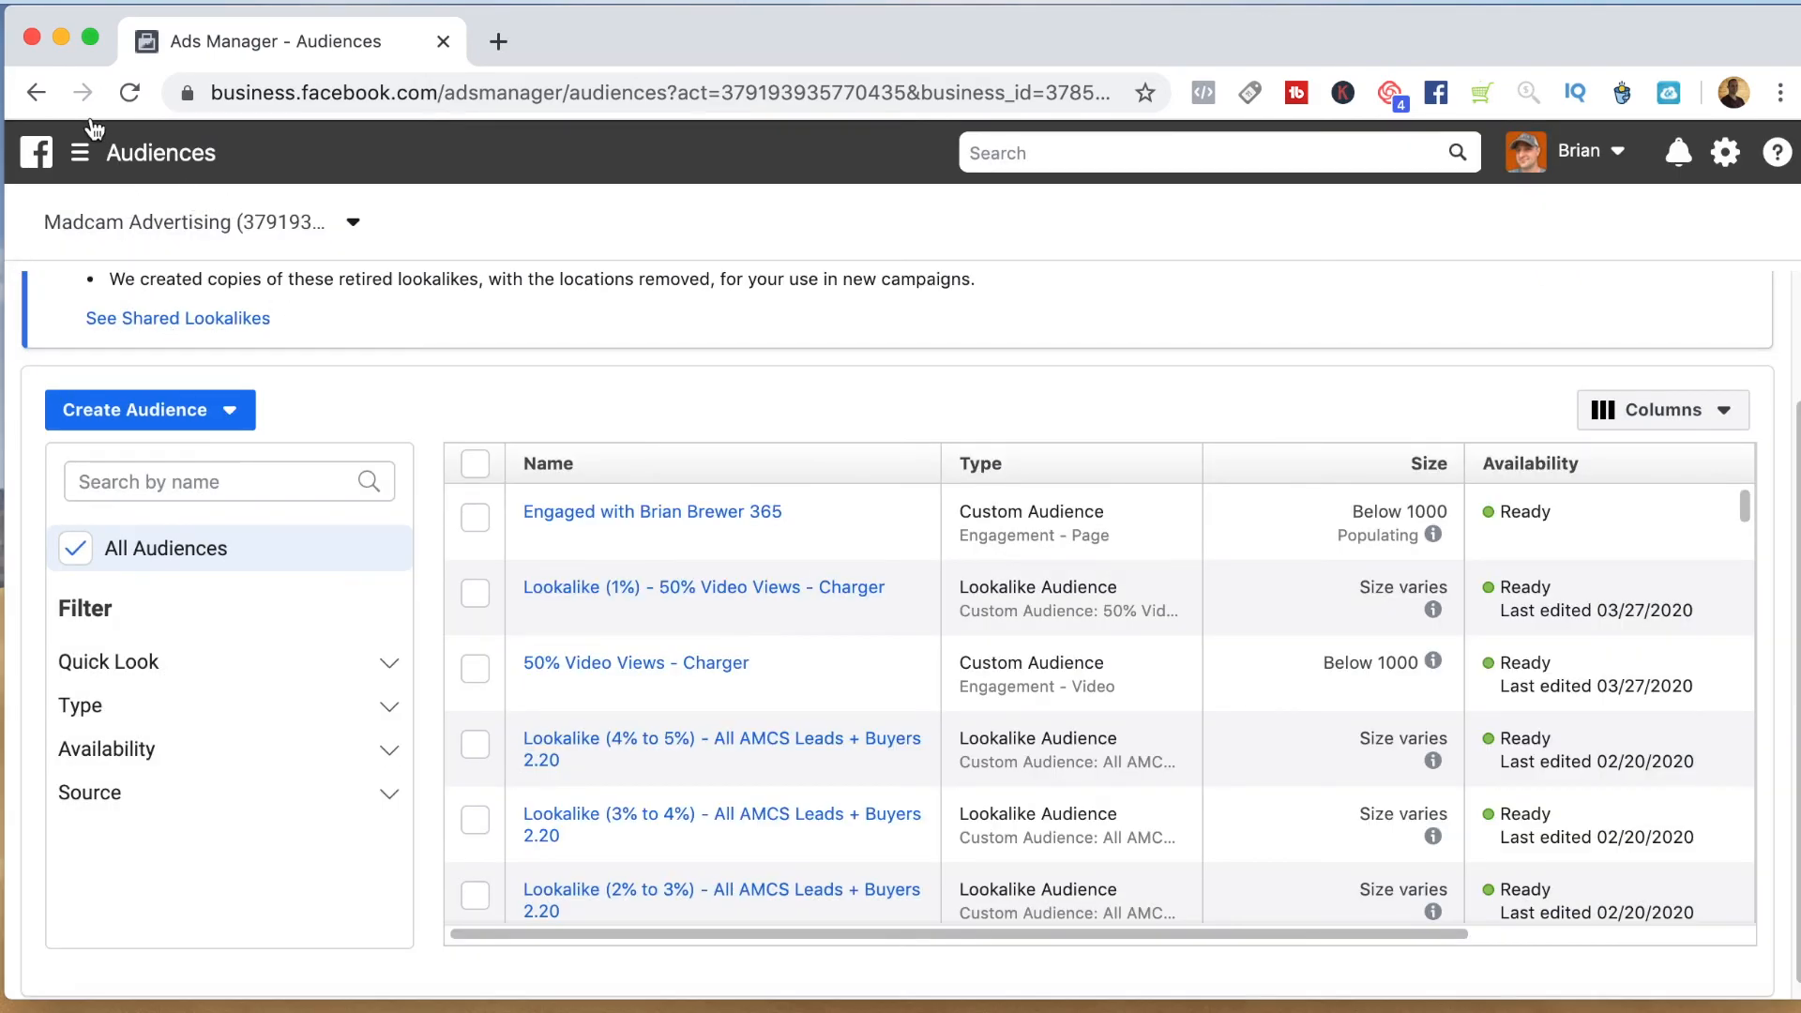
Return to the campaign manager and switch to the Madcam Advertising ad account.
left_click(80, 152)
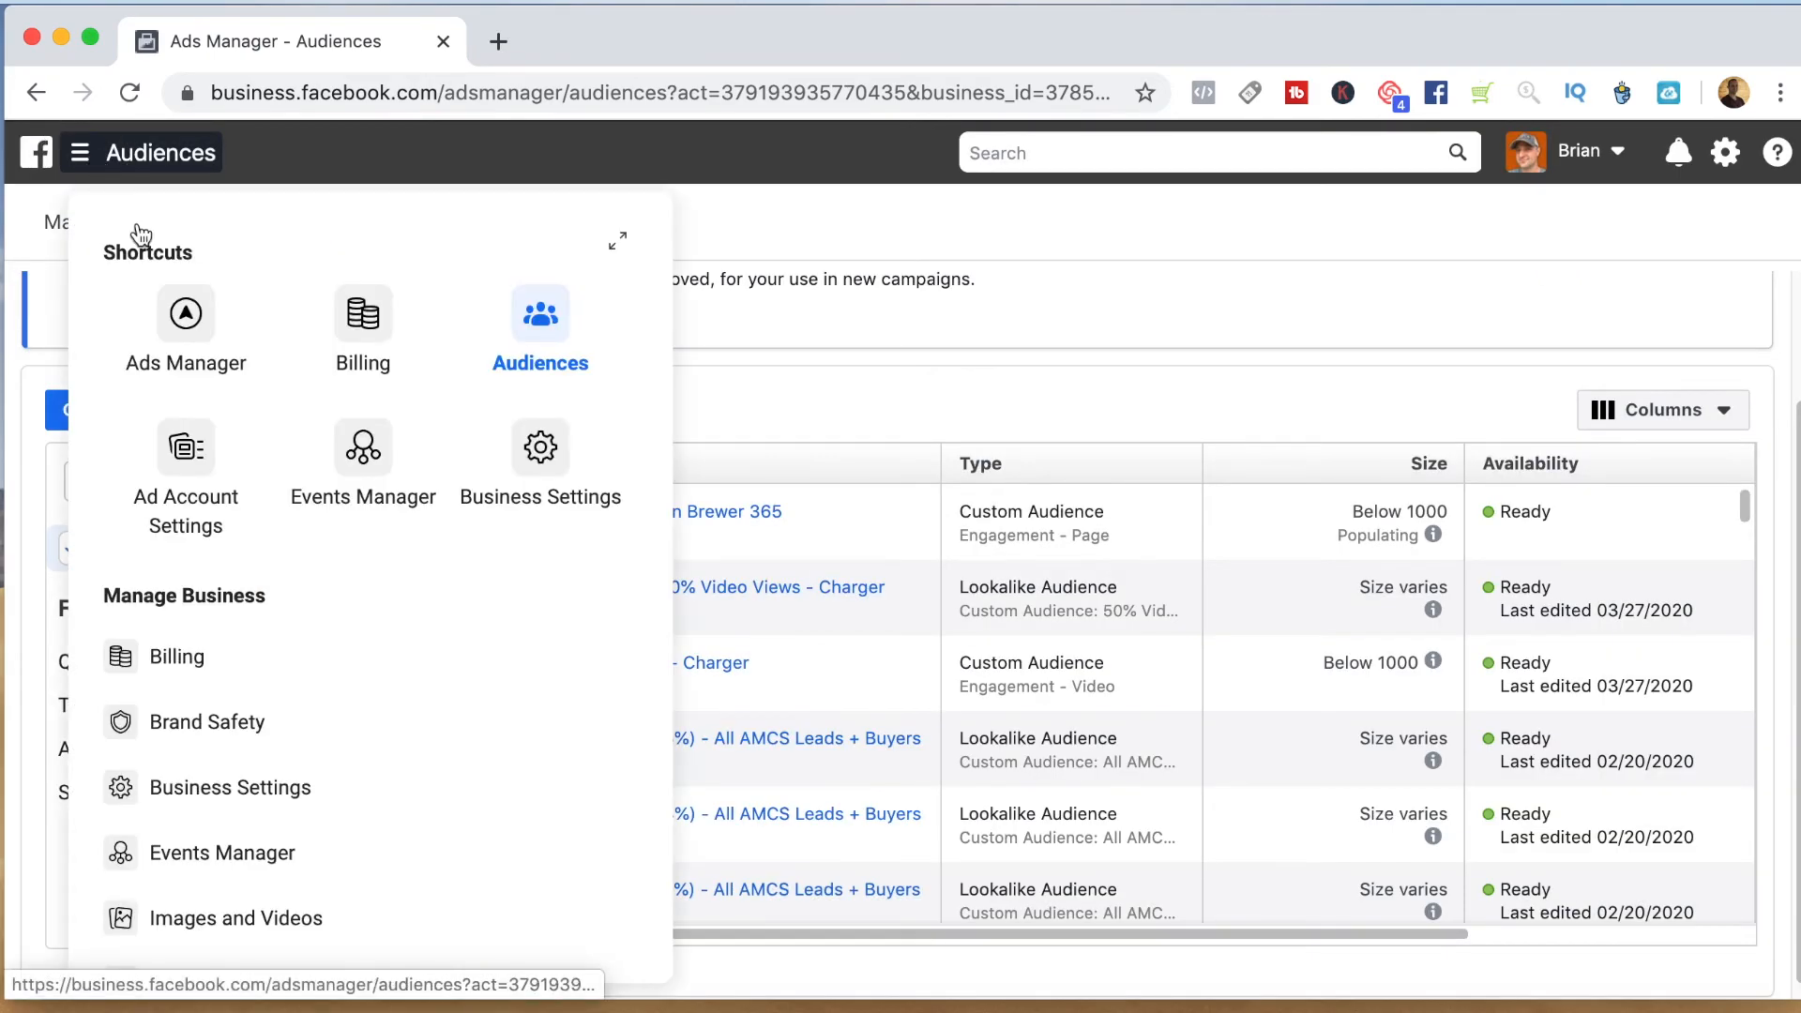
left_click(217, 334)
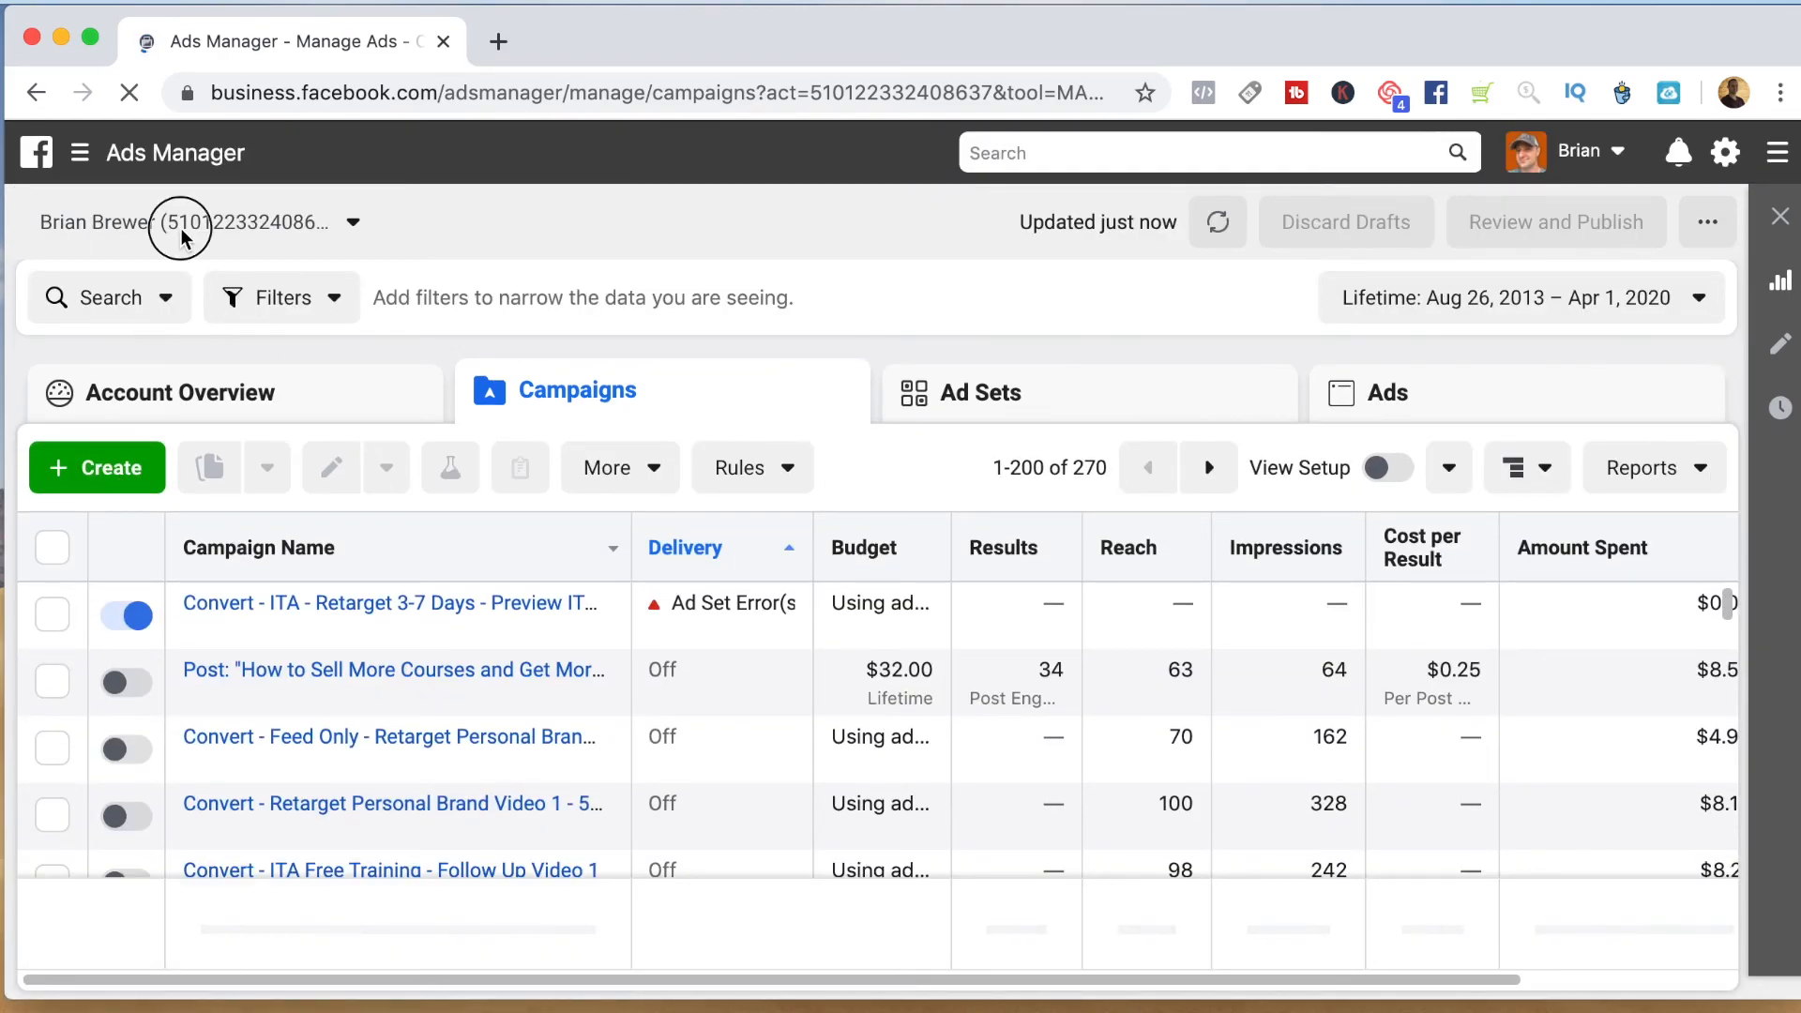
left_click(354, 228)
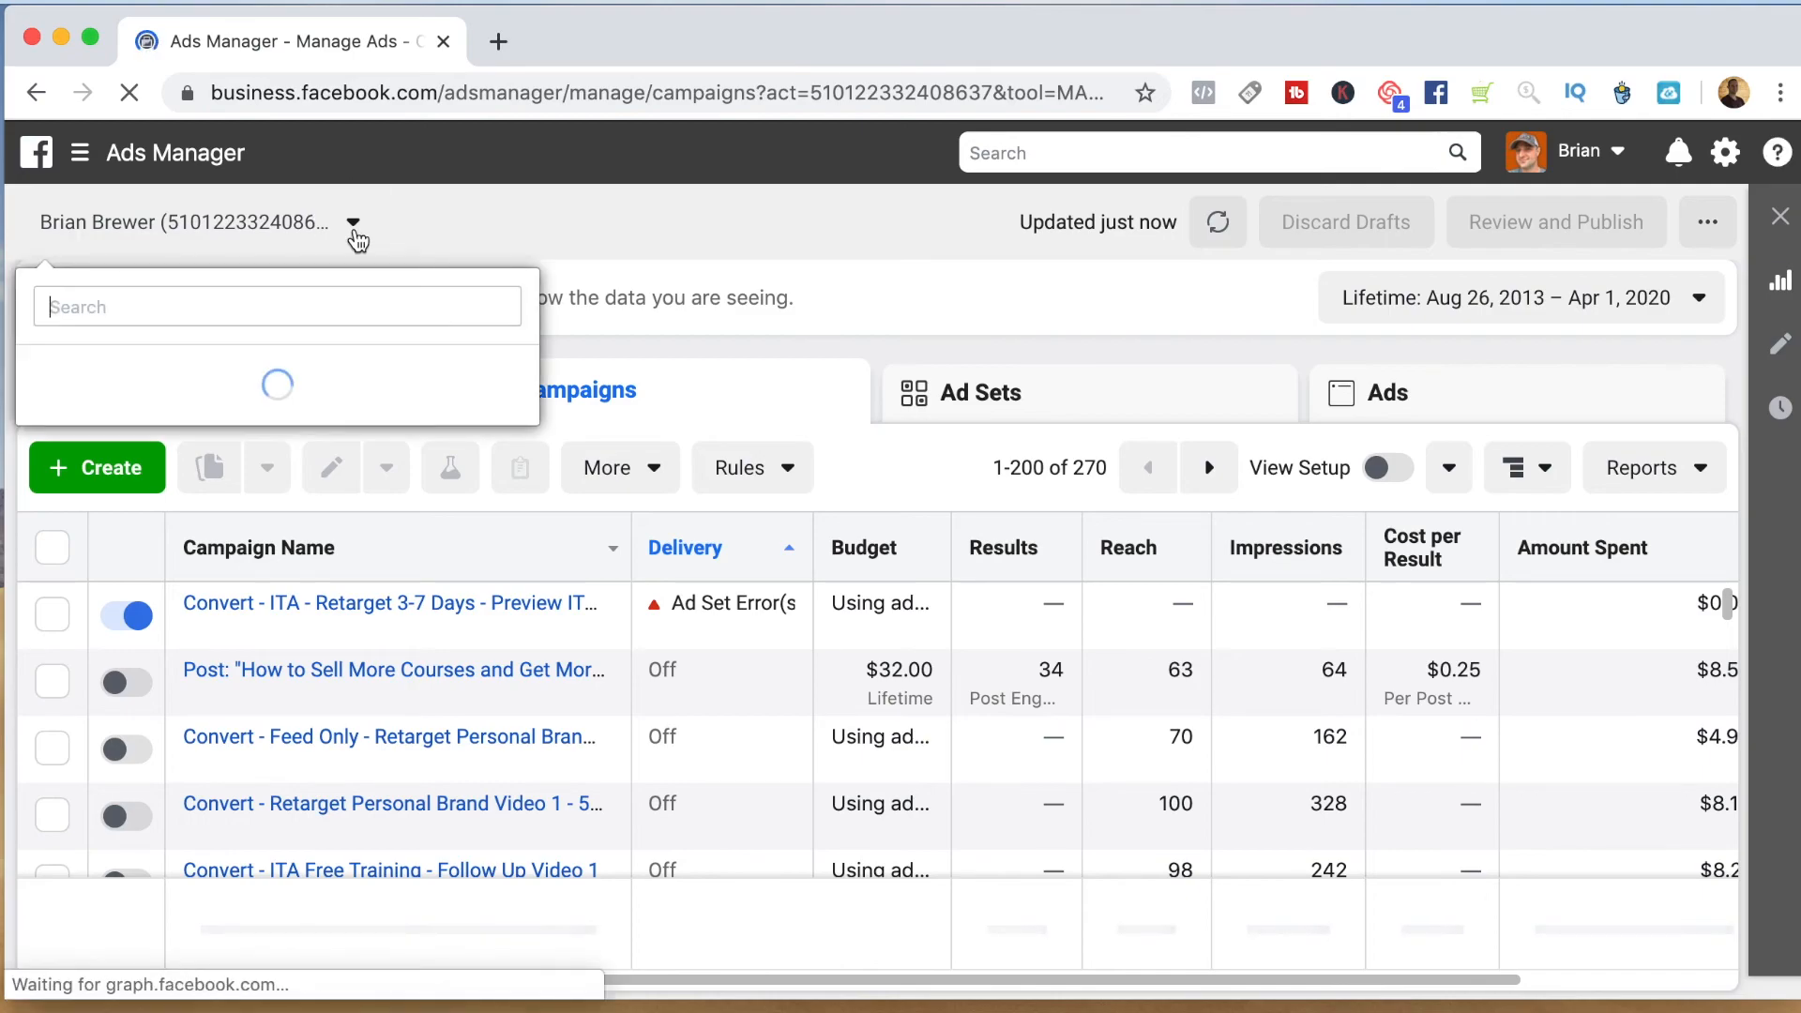
type("madca")
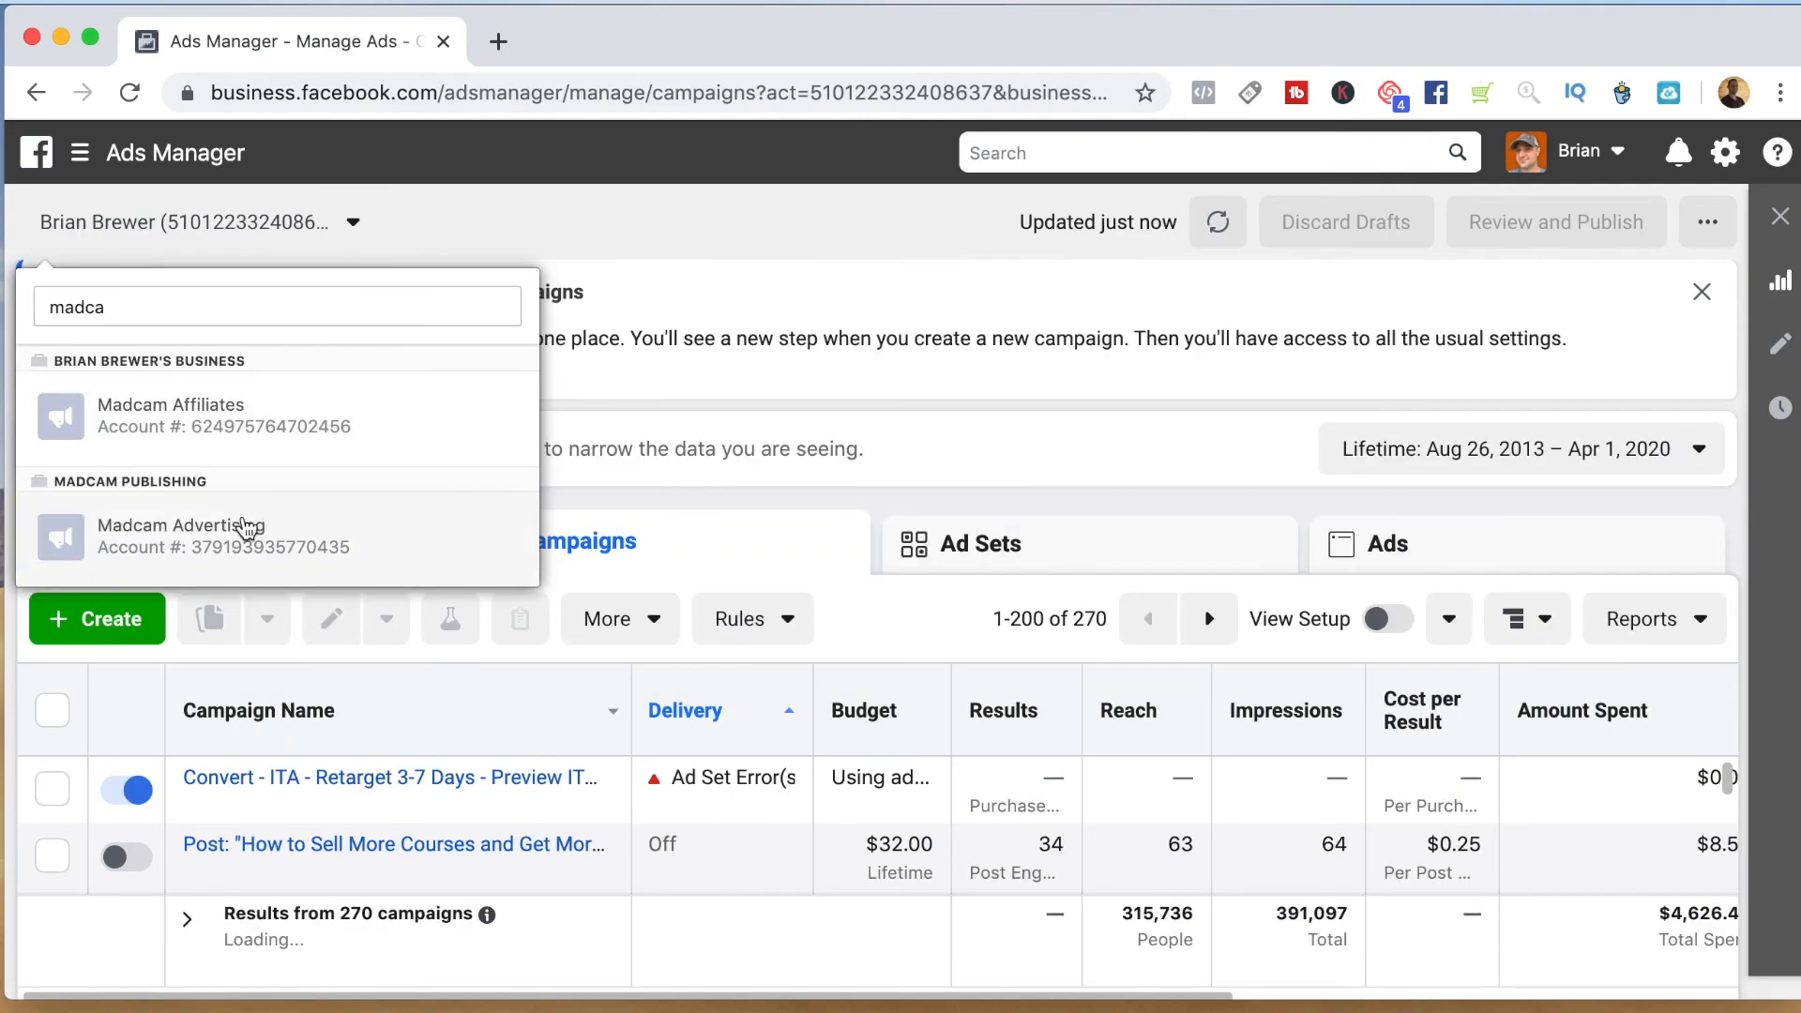
left_click(230, 547)
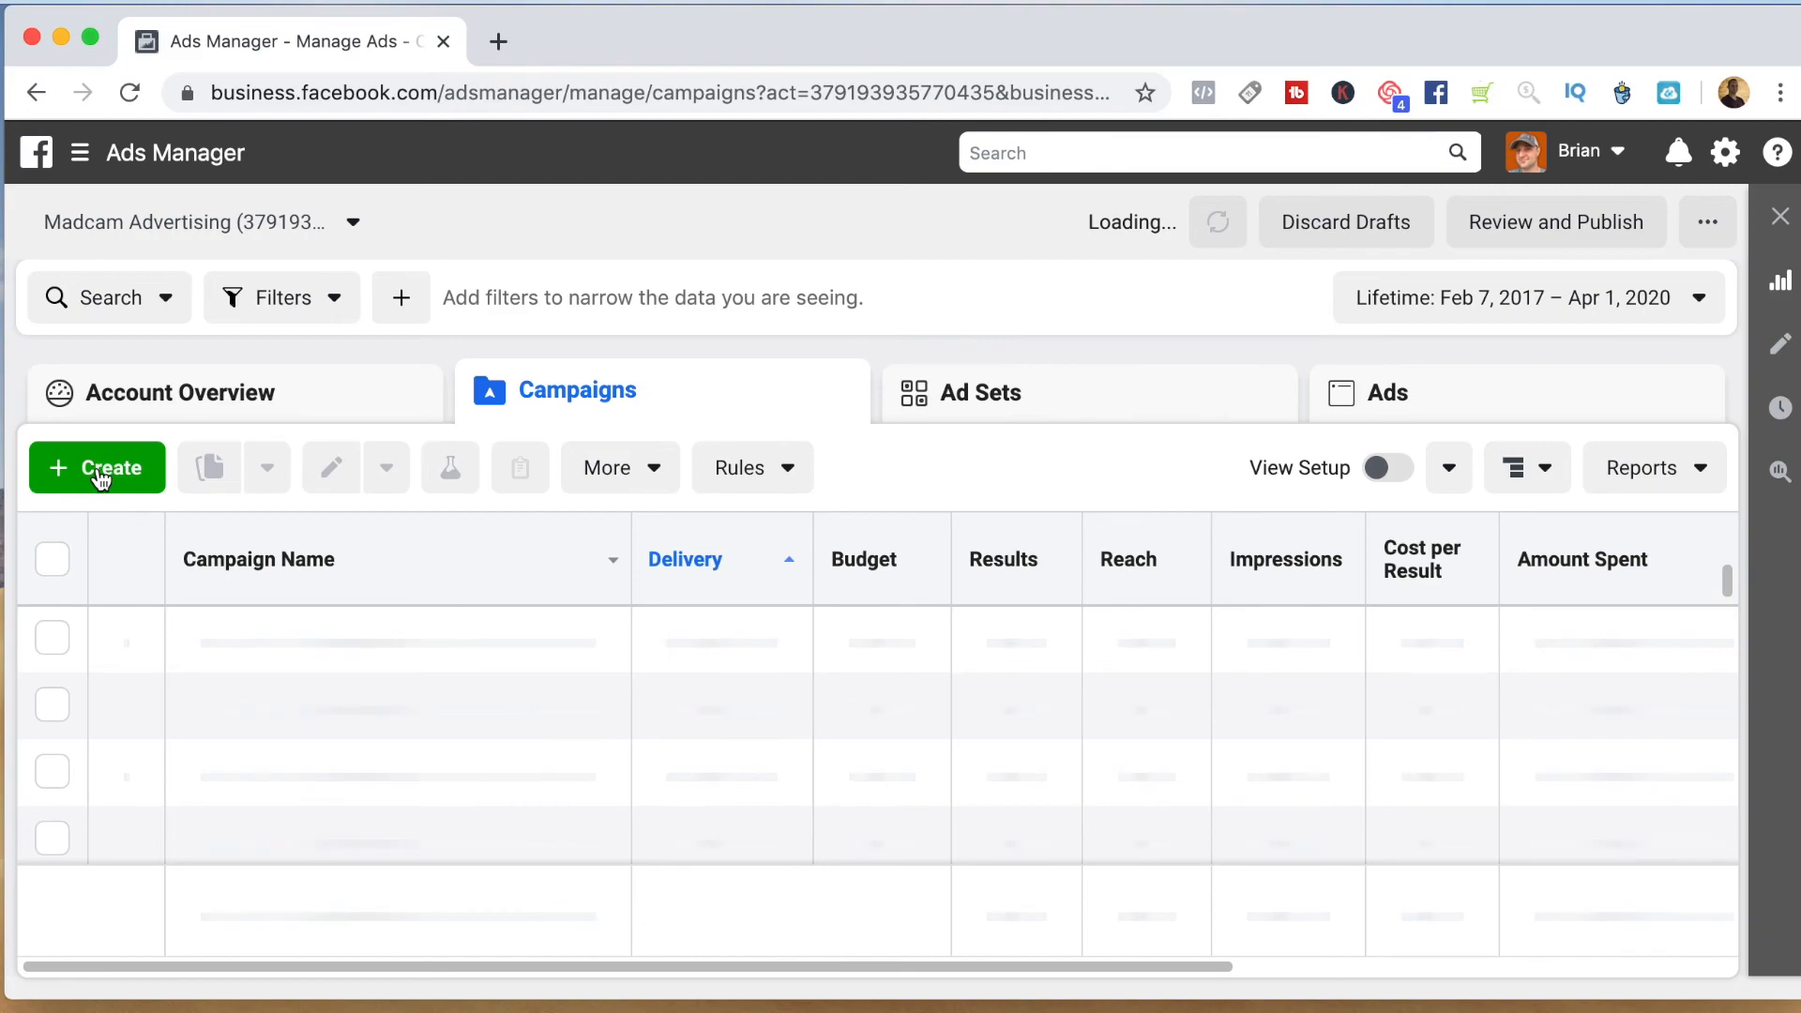
Create a new campaign with the Traffic objective.
left_click(101, 473)
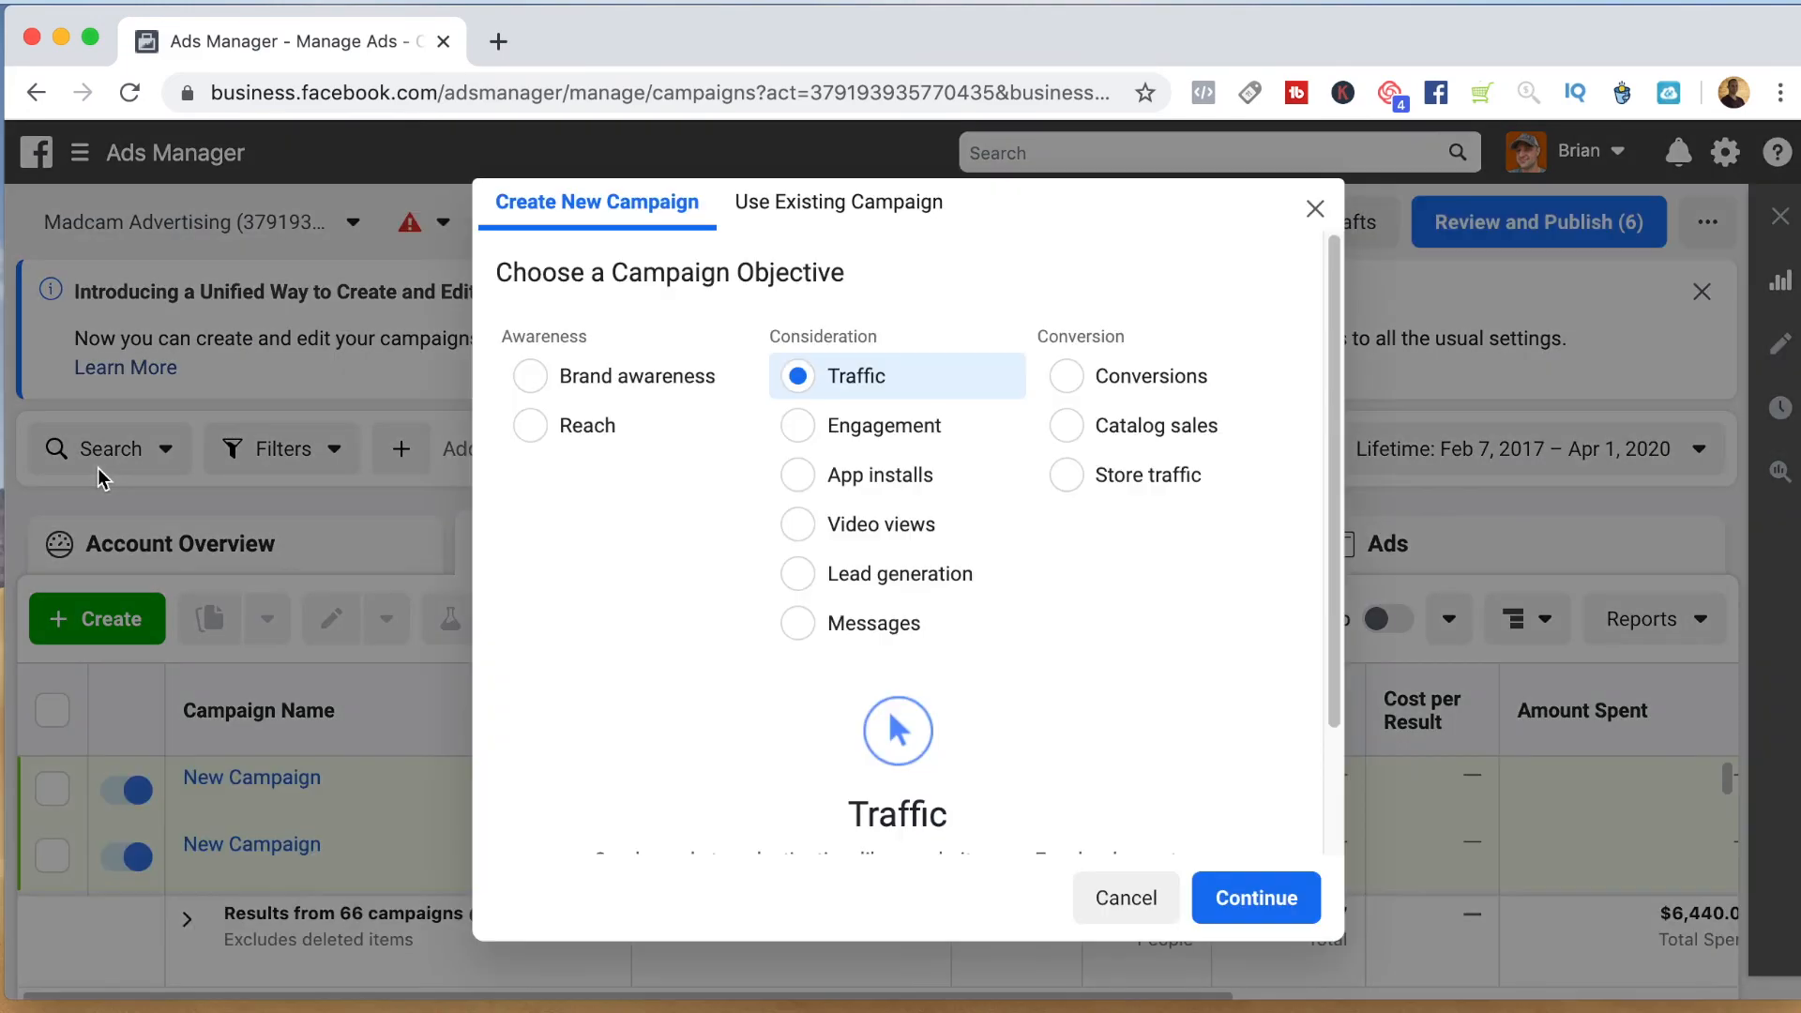
scroll(868, 482, "down", 3)
left_click(1243, 896)
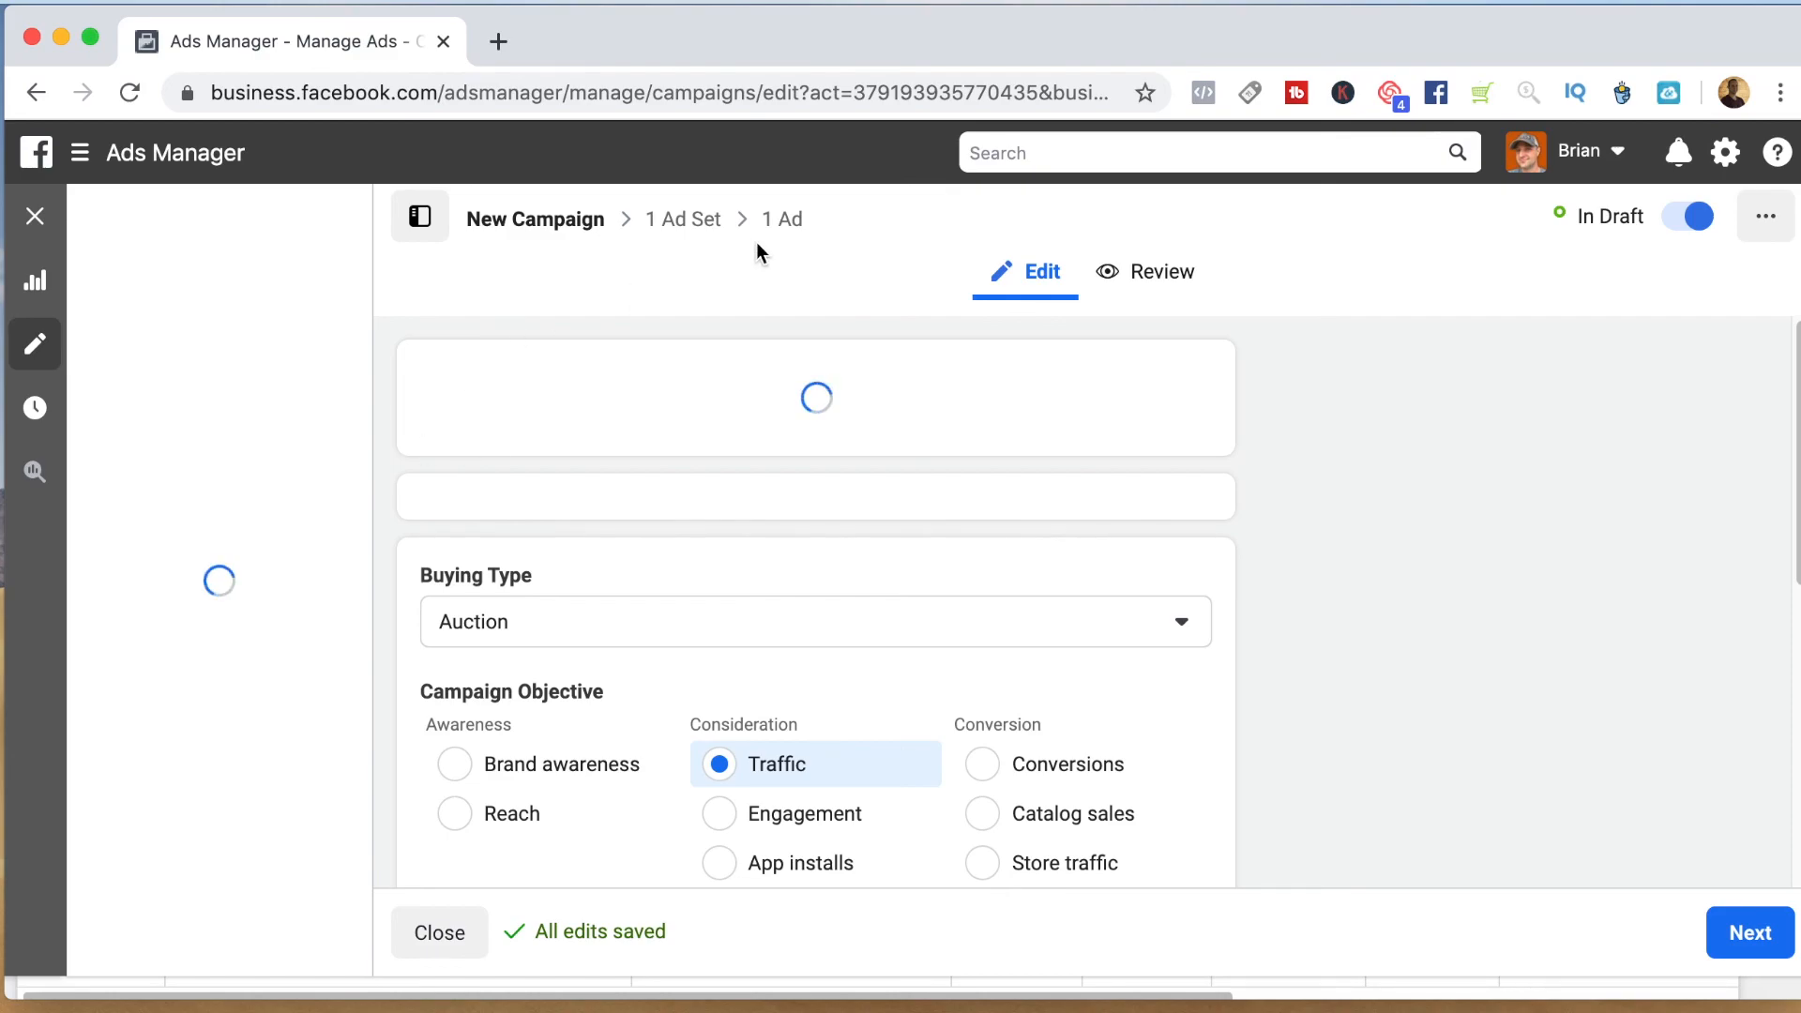
In the new ad set, target the existing custom audience of people who engaged with the personal-brand Page over 365 days.
left_click(684, 221)
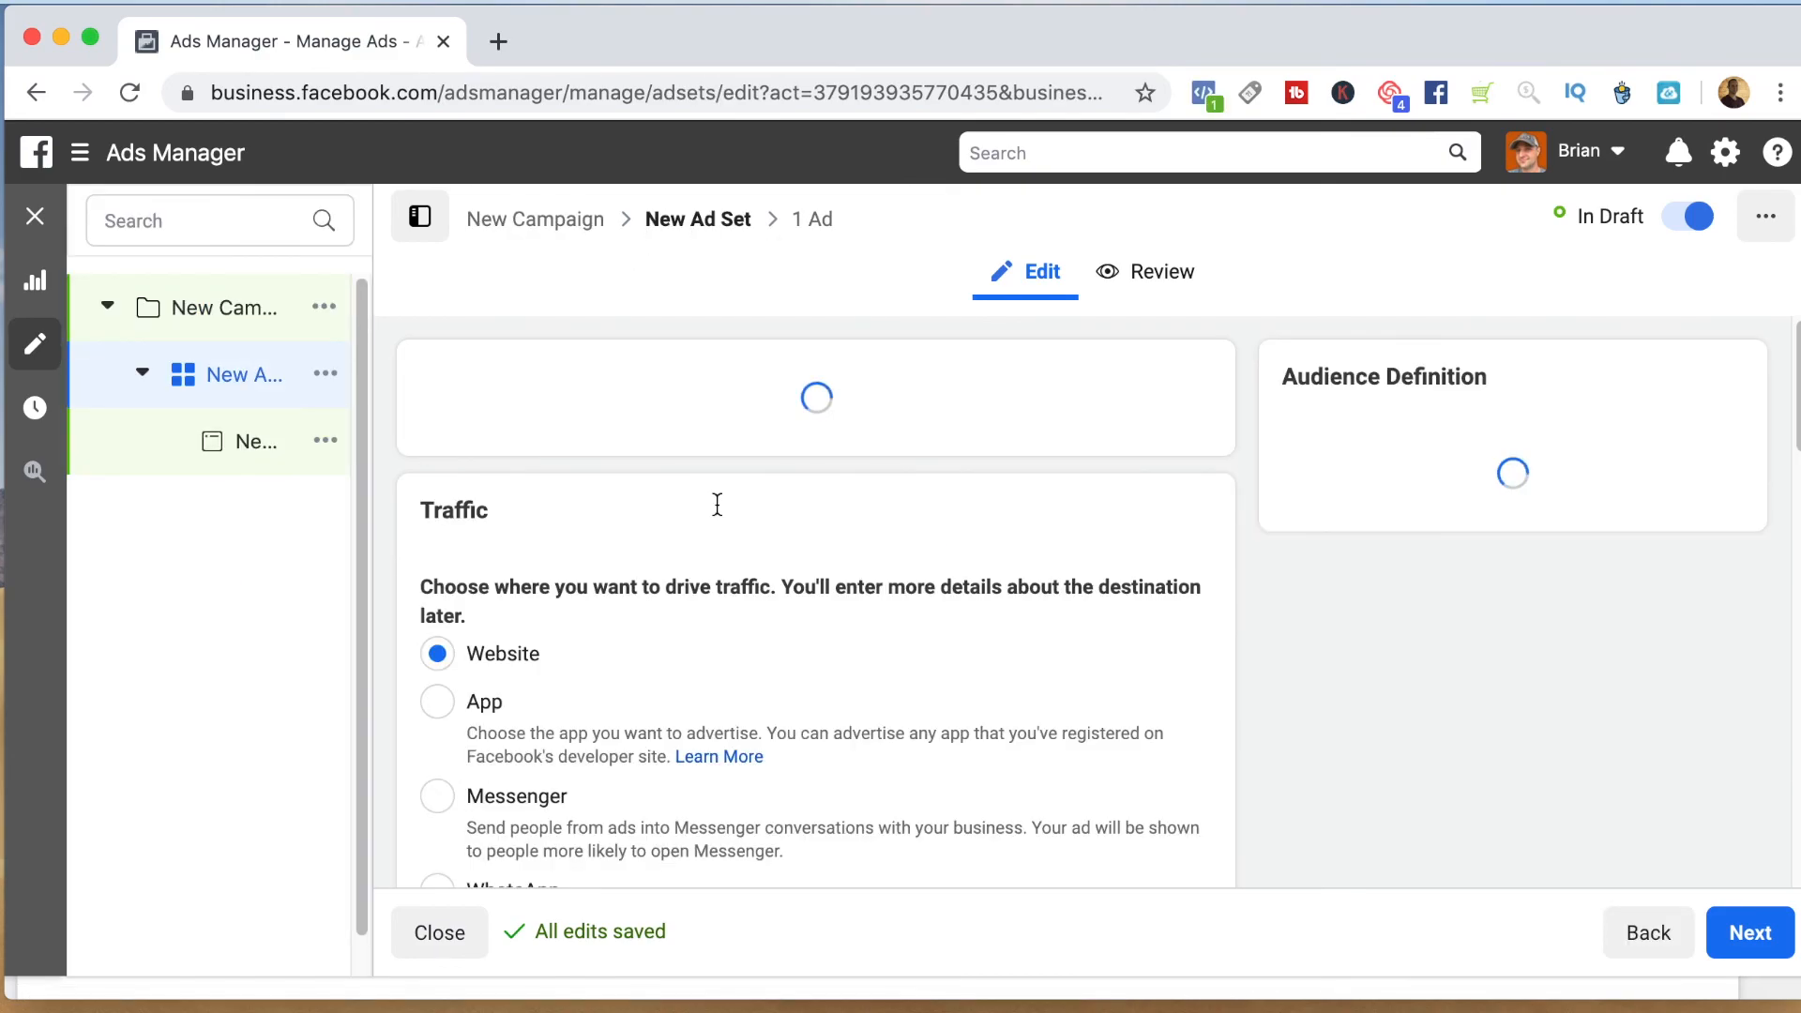
scroll(716, 504, "down", 4)
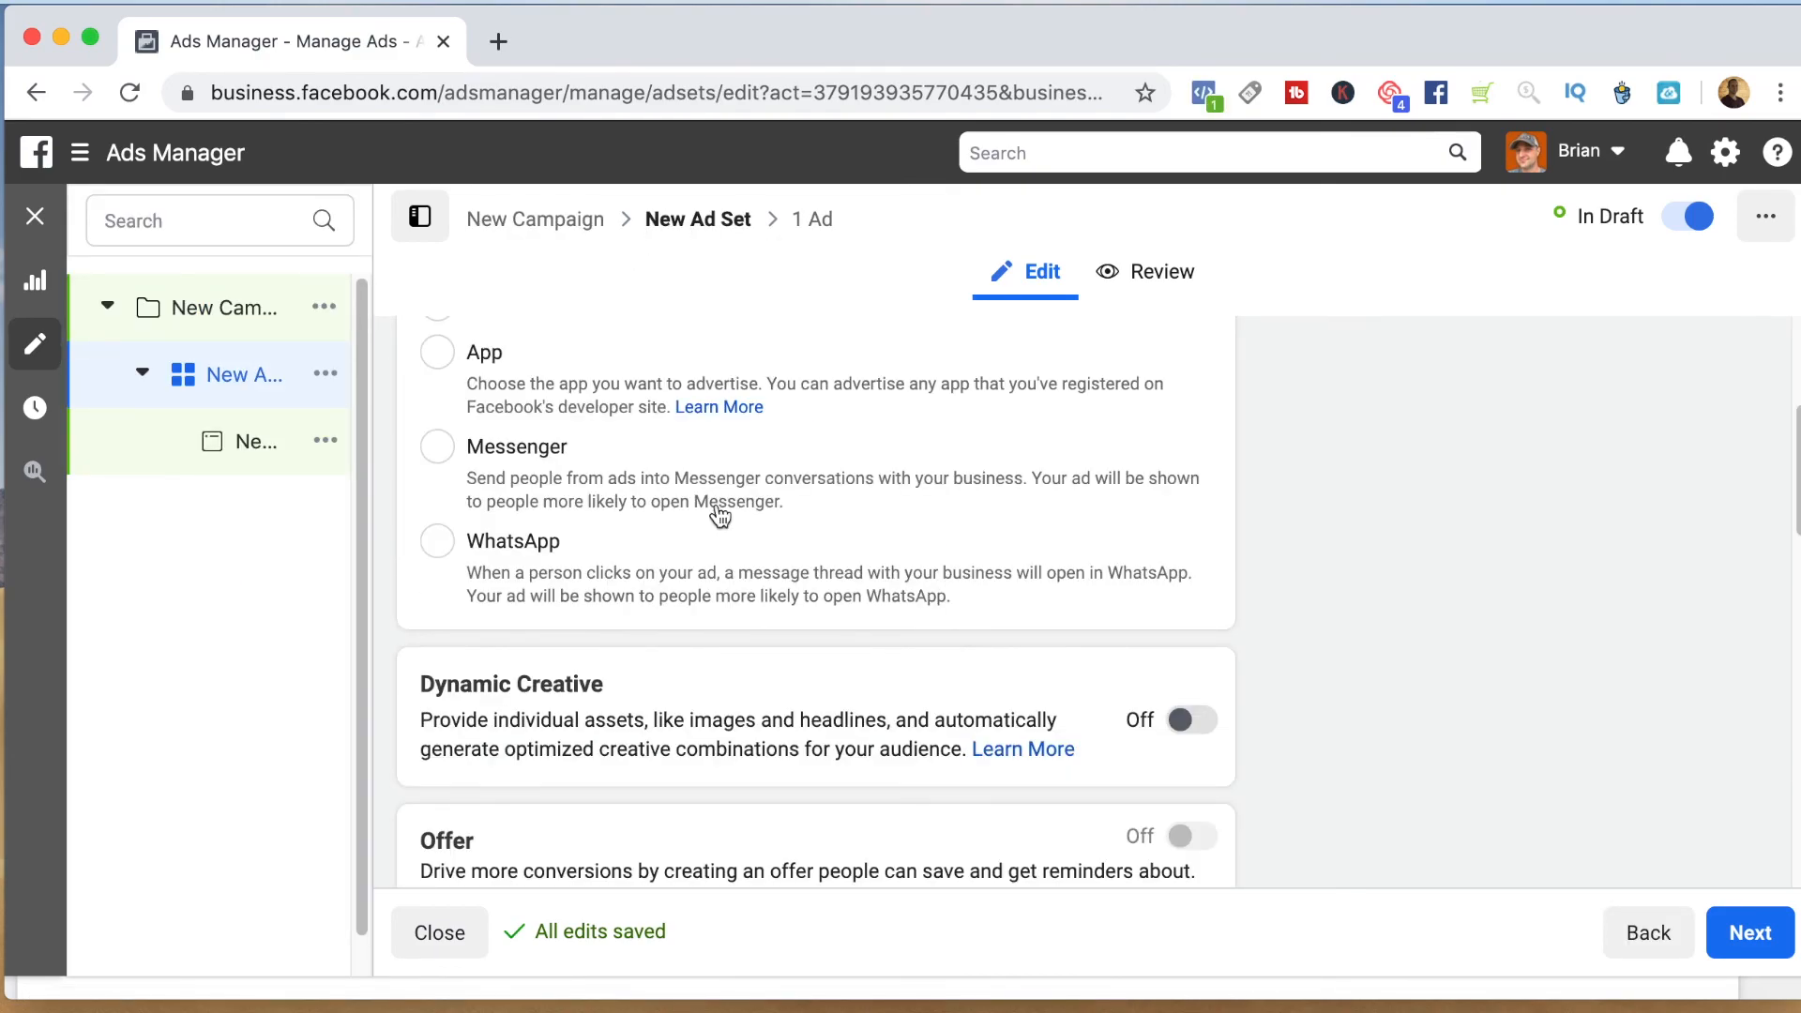
left_click_drag(1798, 437, 1796, 682)
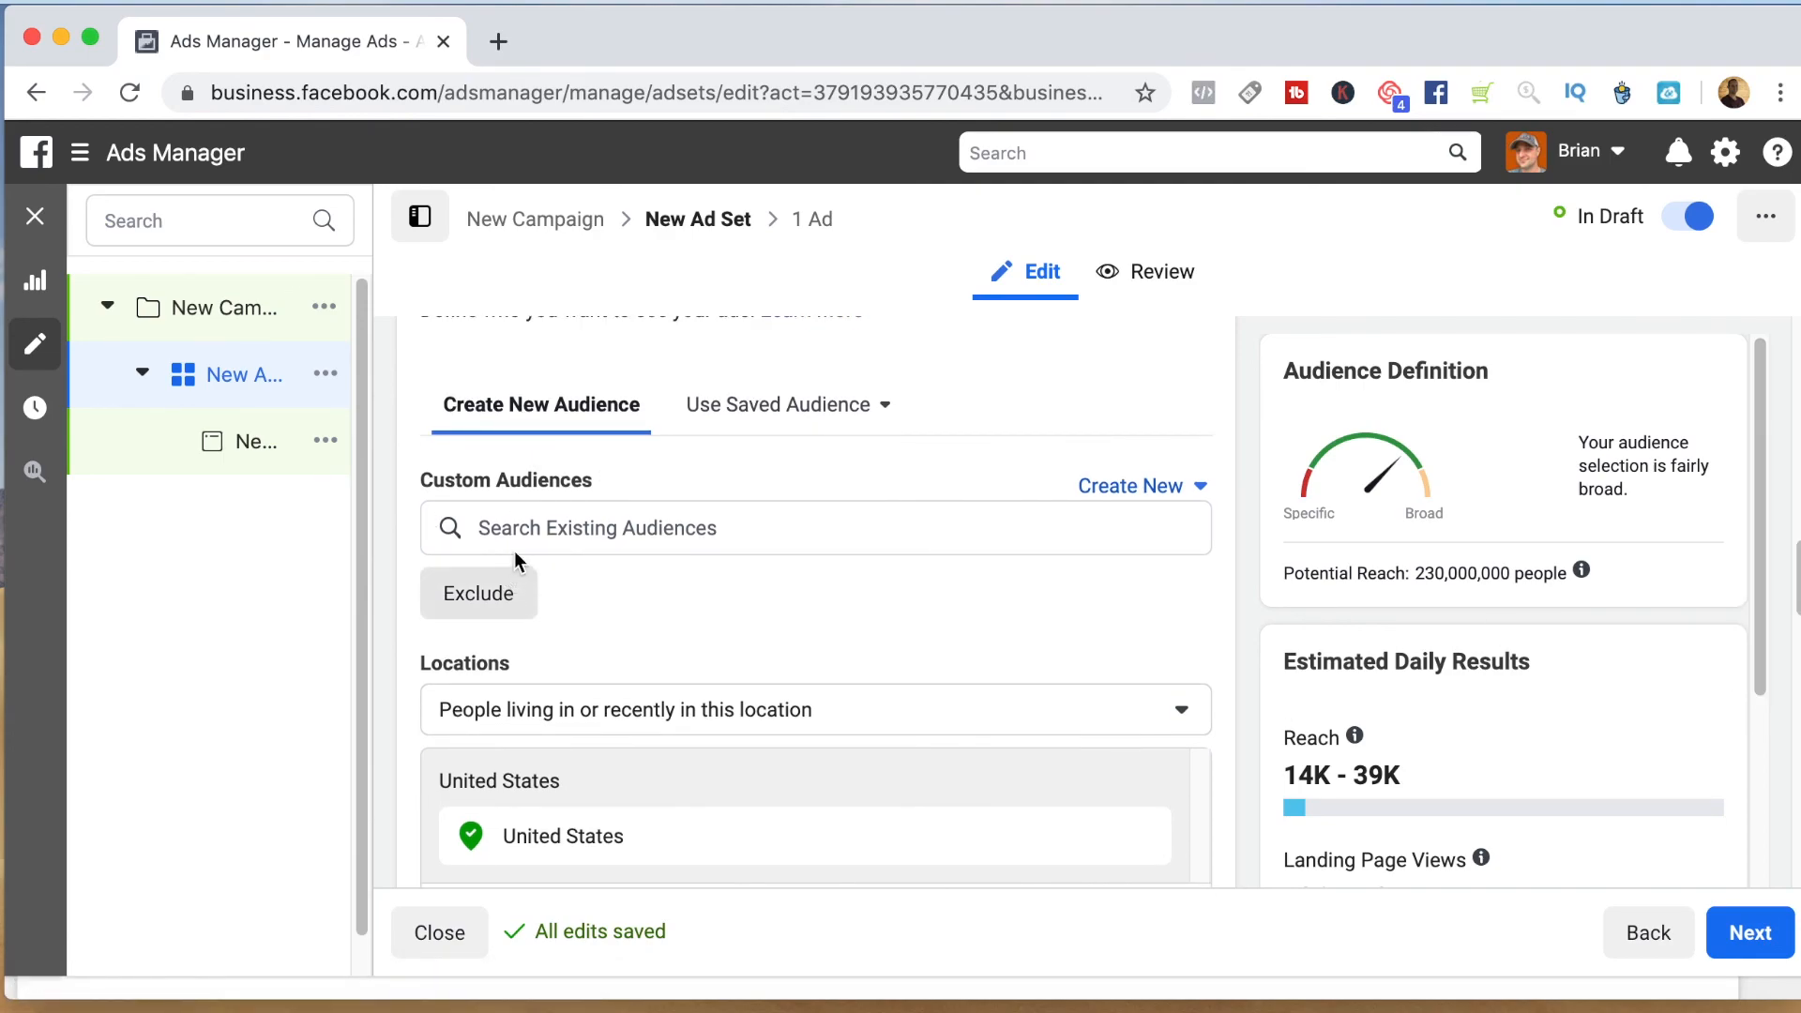
left_click(521, 525)
type("brian")
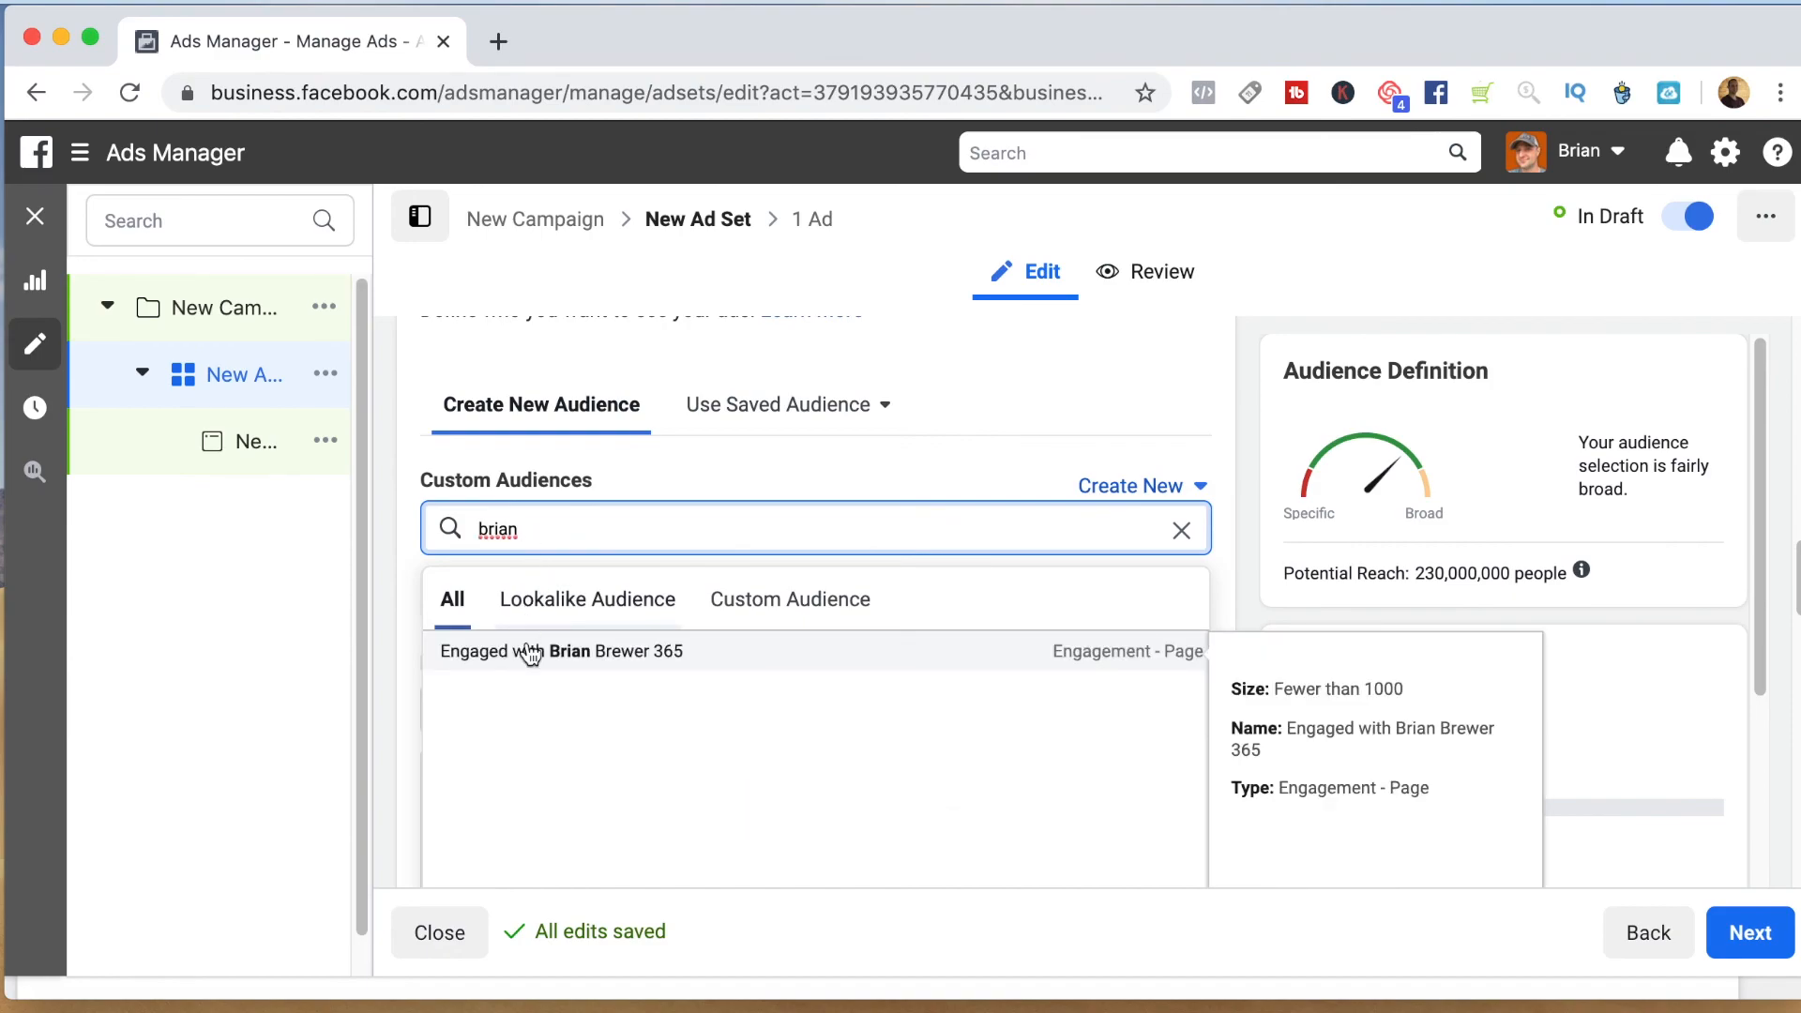
left_click(531, 656)
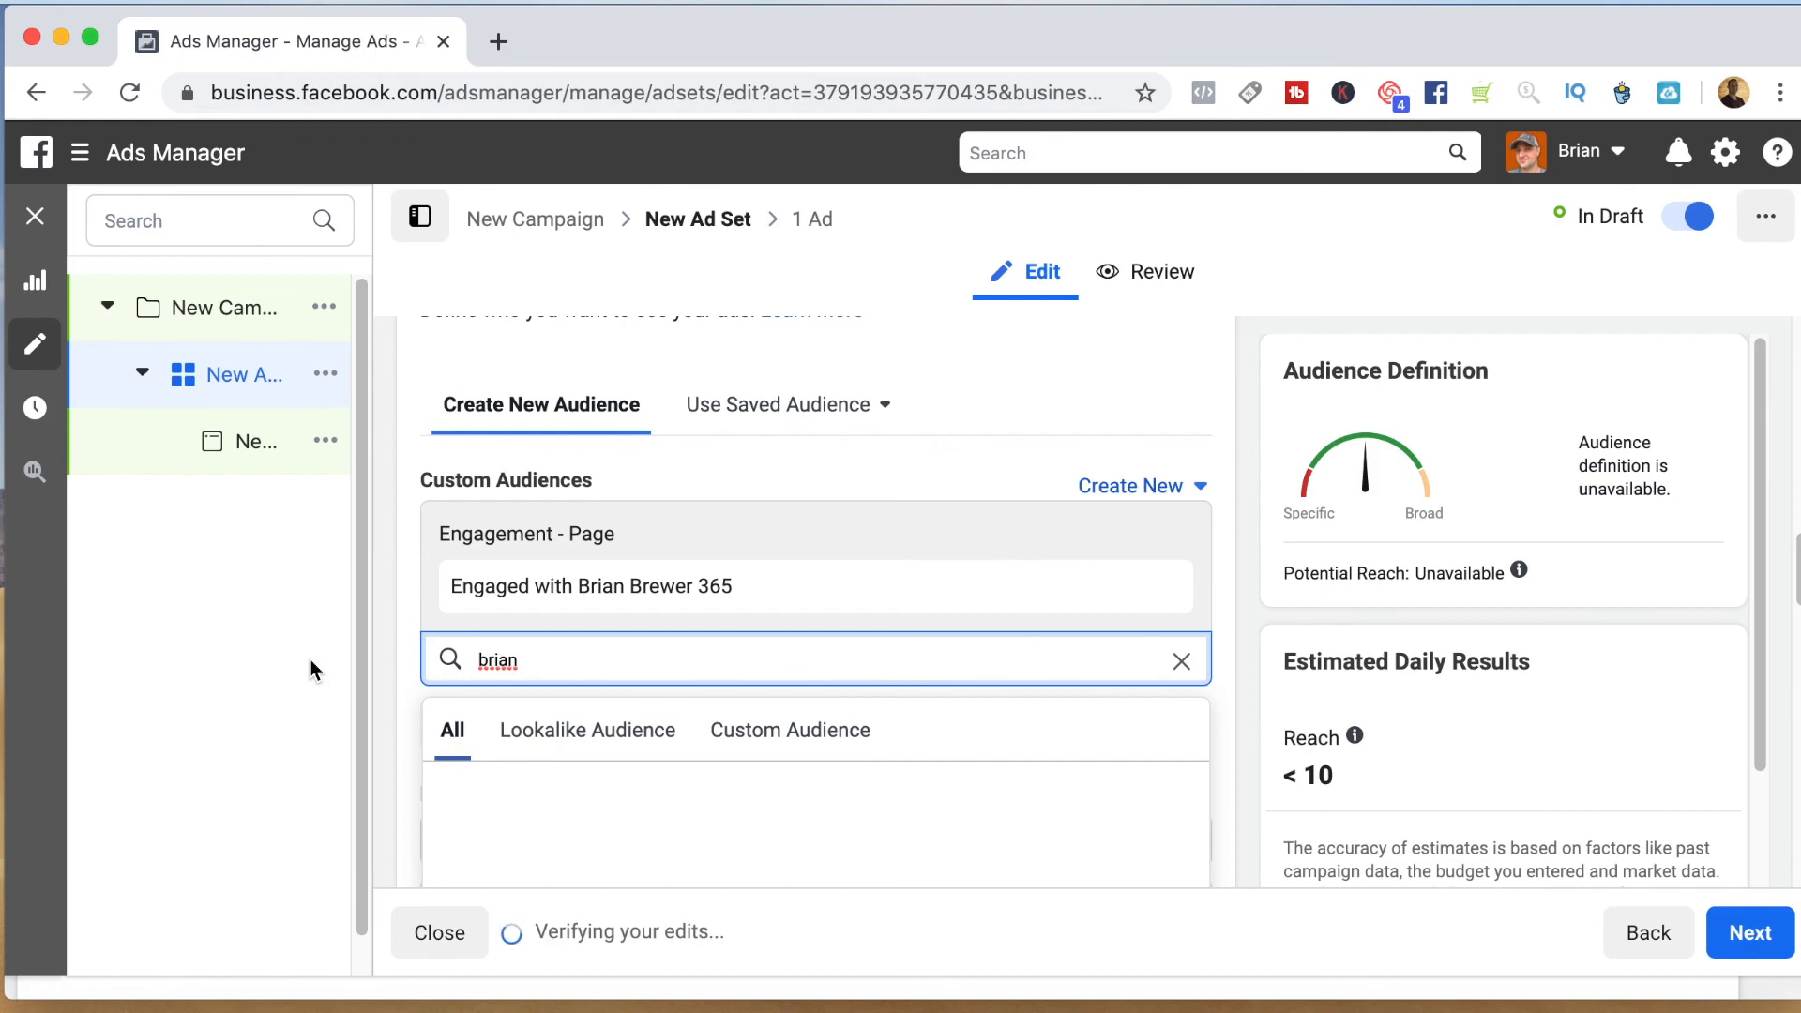
left_click(251, 631)
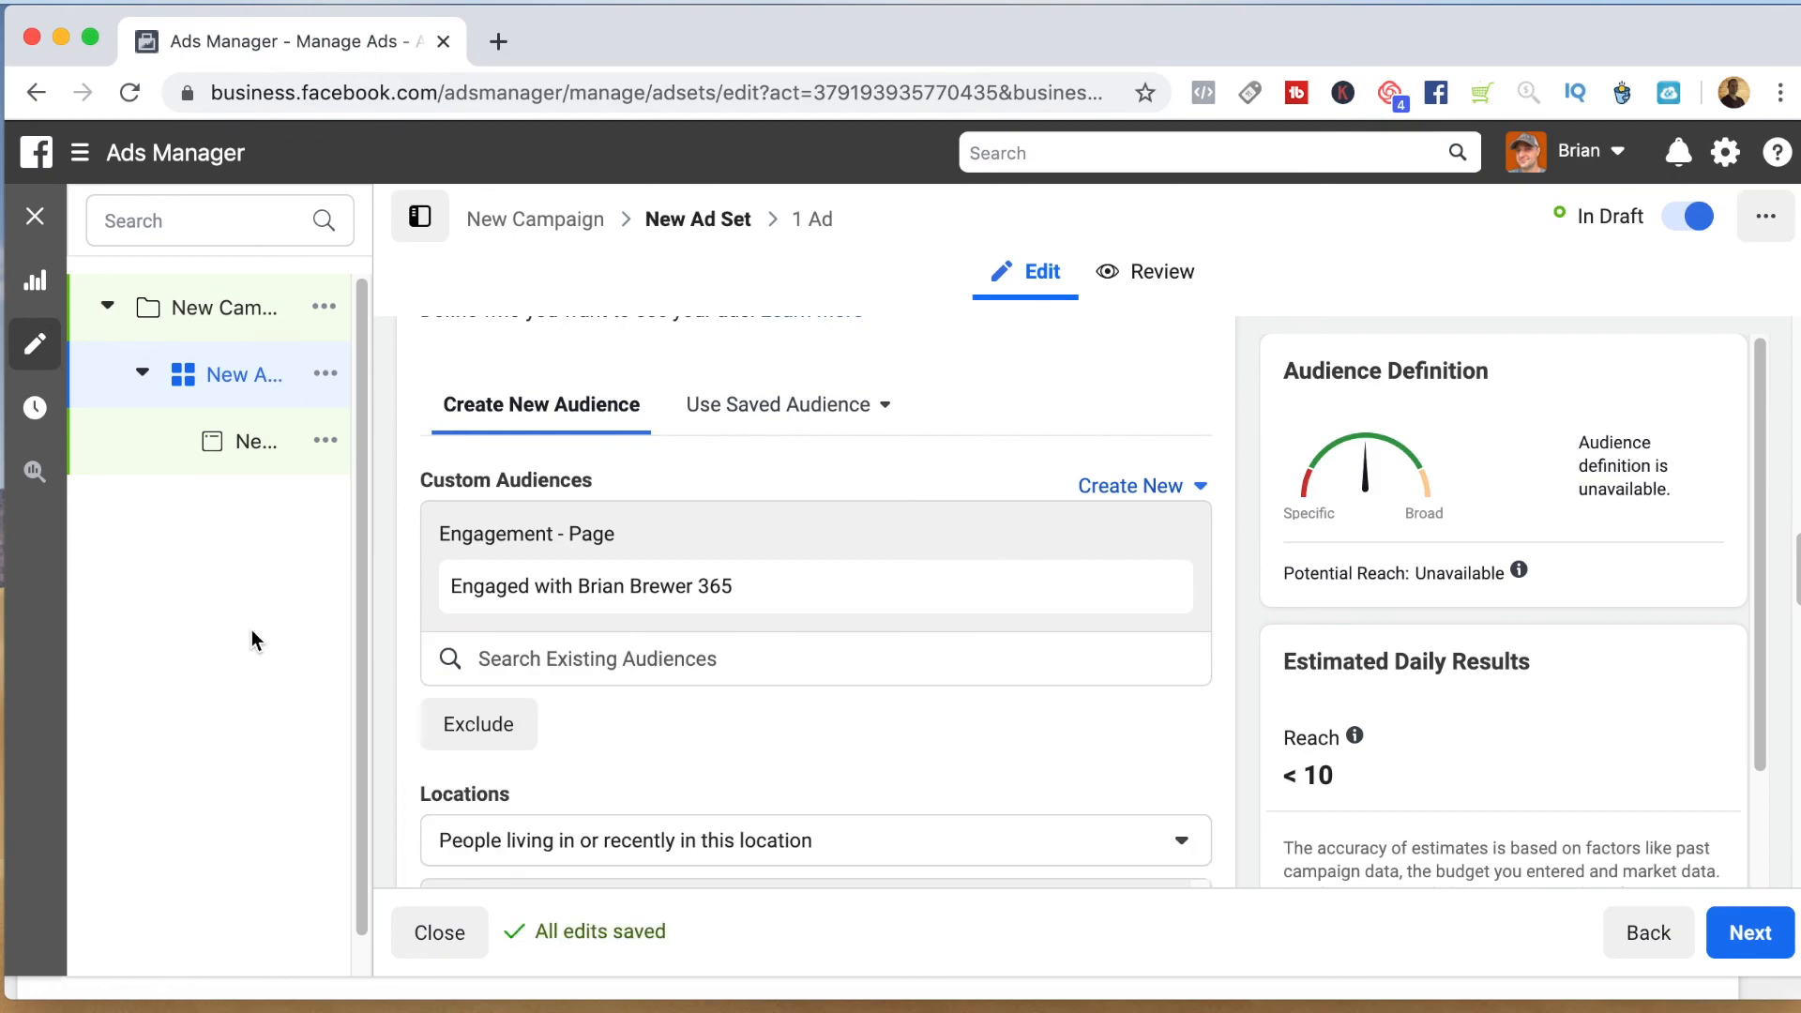